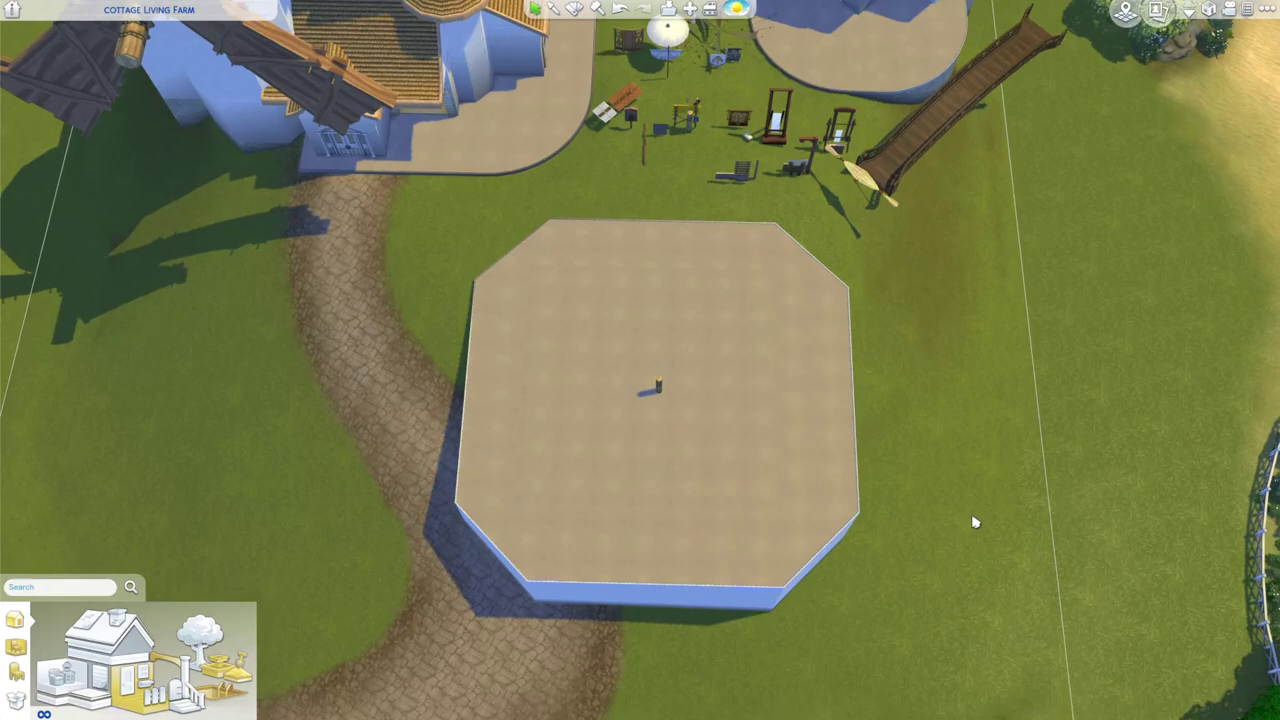
Place two curtains near the wooden post on the octagonal platform.
{"action": "key", "text": "Page_Down"}
{"action": "left_click", "coordinate": [627, 117]}
{"action": "scroll", "coordinate": [660, 400], "scroll_direction": "up", "scroll_amount": 8}
{"action": "left_click", "coordinate": [750, 345], "text": "shift"}
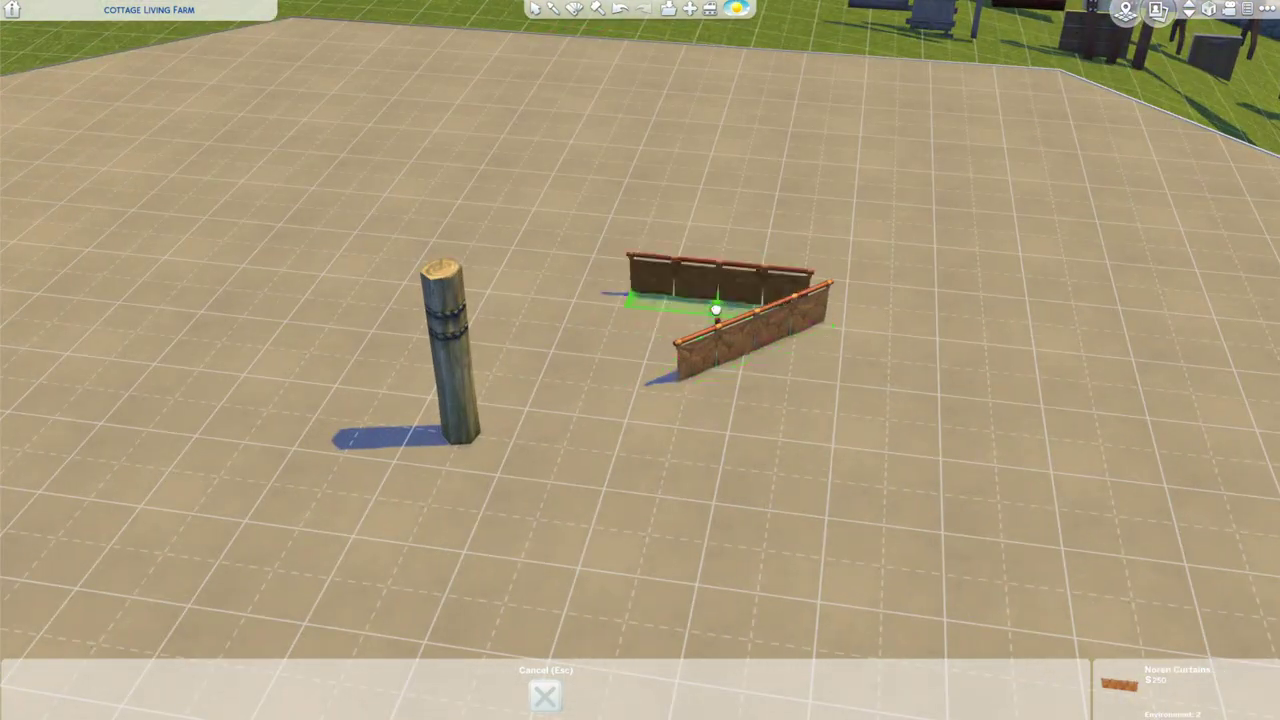
{"action": "left_click", "coordinate": [712, 300]}
Place three Lightrope Poles beside the wooden post and rotate them to lie flat.
{"action": "key", "text": "shift+t"}
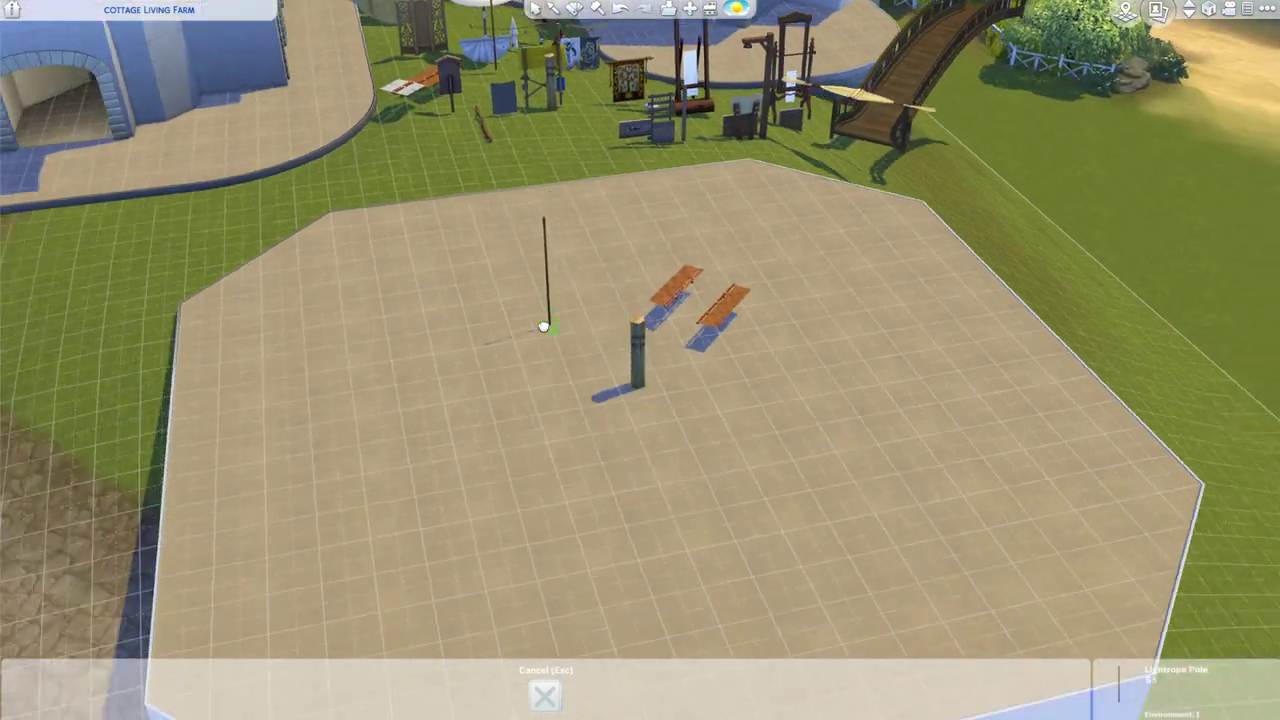
{"action": "scroll", "coordinate": [620, 370], "scroll_direction": "up", "scroll_amount": 5}
{"action": "left_click", "coordinate": [607, 360]}
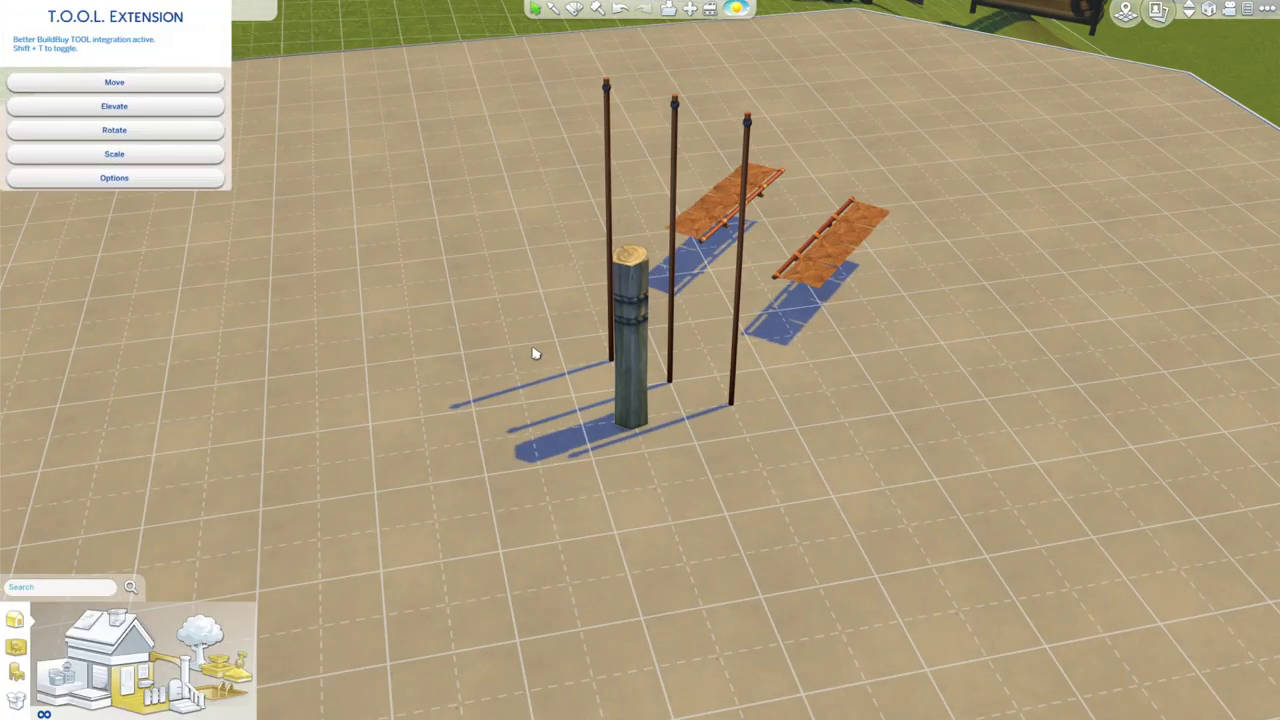
{"action": "scroll", "coordinate": [704, 349], "scroll_direction": "down", "scroll_amount": 5}
{"action": "left_click", "coordinate": [152, 143]}
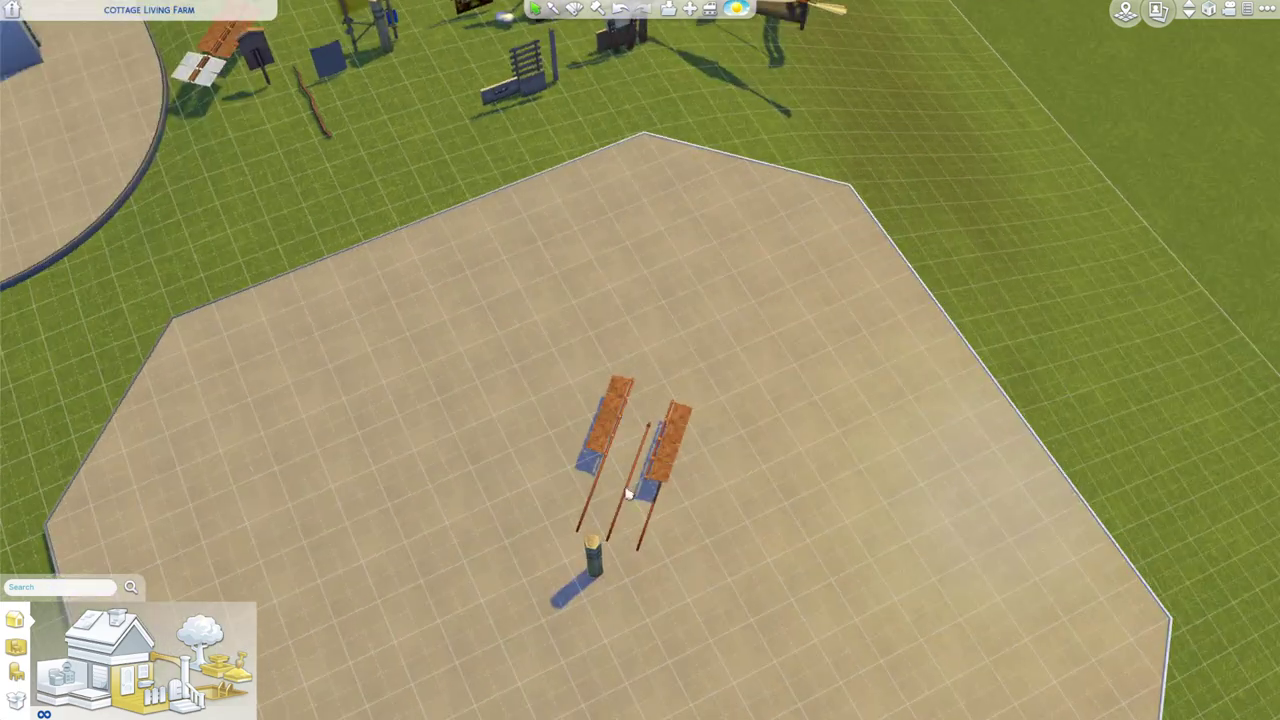
Position an enlarged pole against the wooden post as the main beam, with an enlarged curtain along its side.
{"action": "left_click", "coordinate": [620, 508]}
{"action": "left_click", "coordinate": [618, 512]}
{"action": "scroll", "coordinate": [623, 514], "scroll_direction": "down", "scroll_amount": 5}
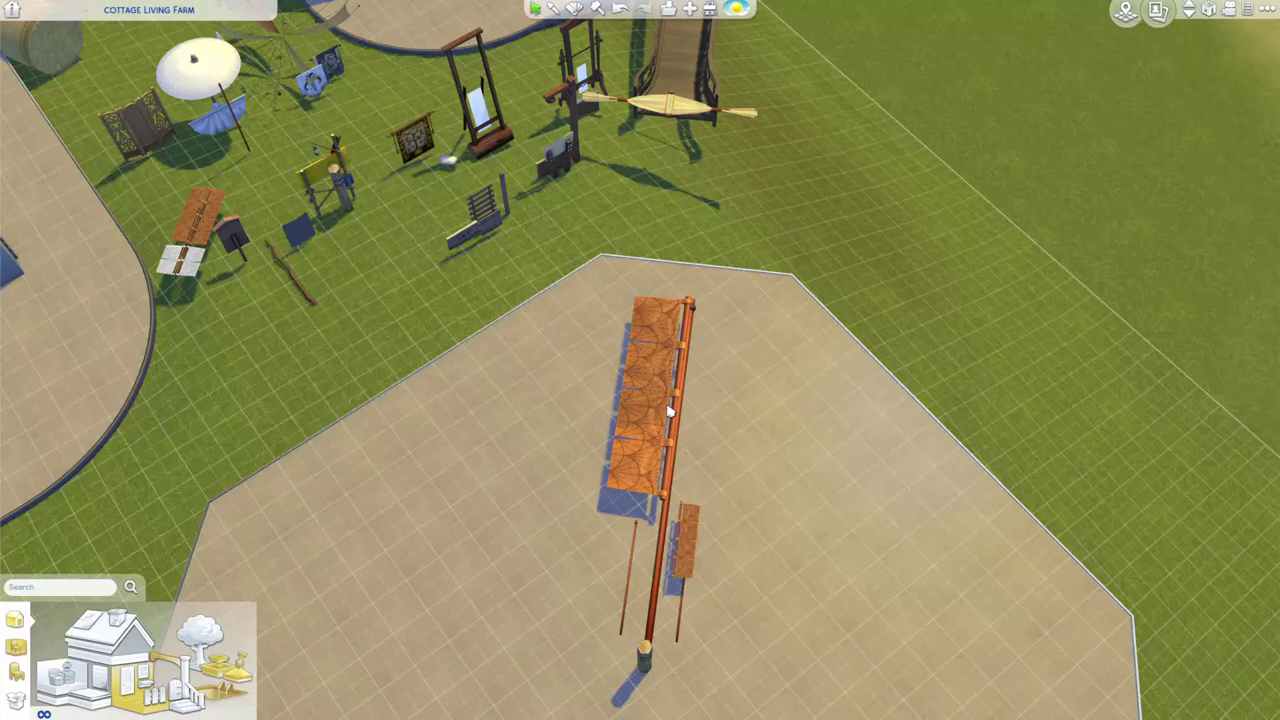
{"action": "left_click", "coordinate": [686, 400]}
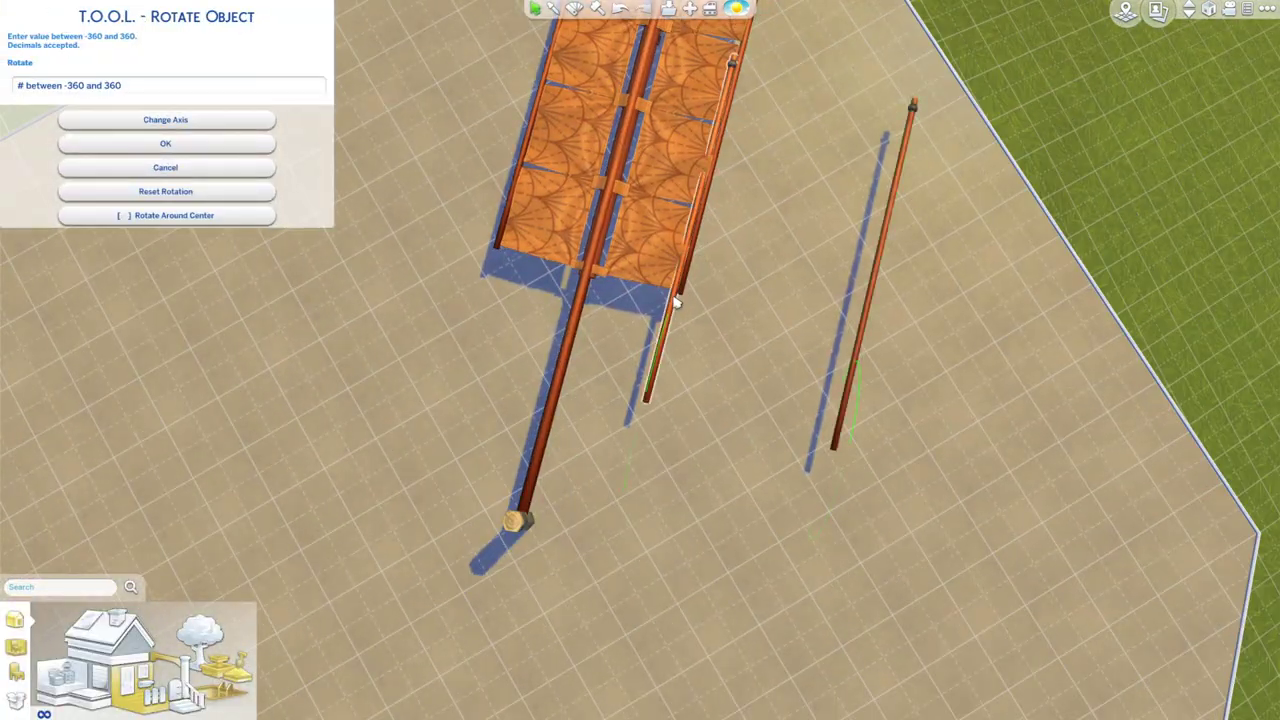
Rotate the two spare thin poles to opposite diagonal angles for use as braces.
{"action": "left_click", "coordinate": [134, 85]}
{"action": "left_click", "coordinate": [139, 144]}
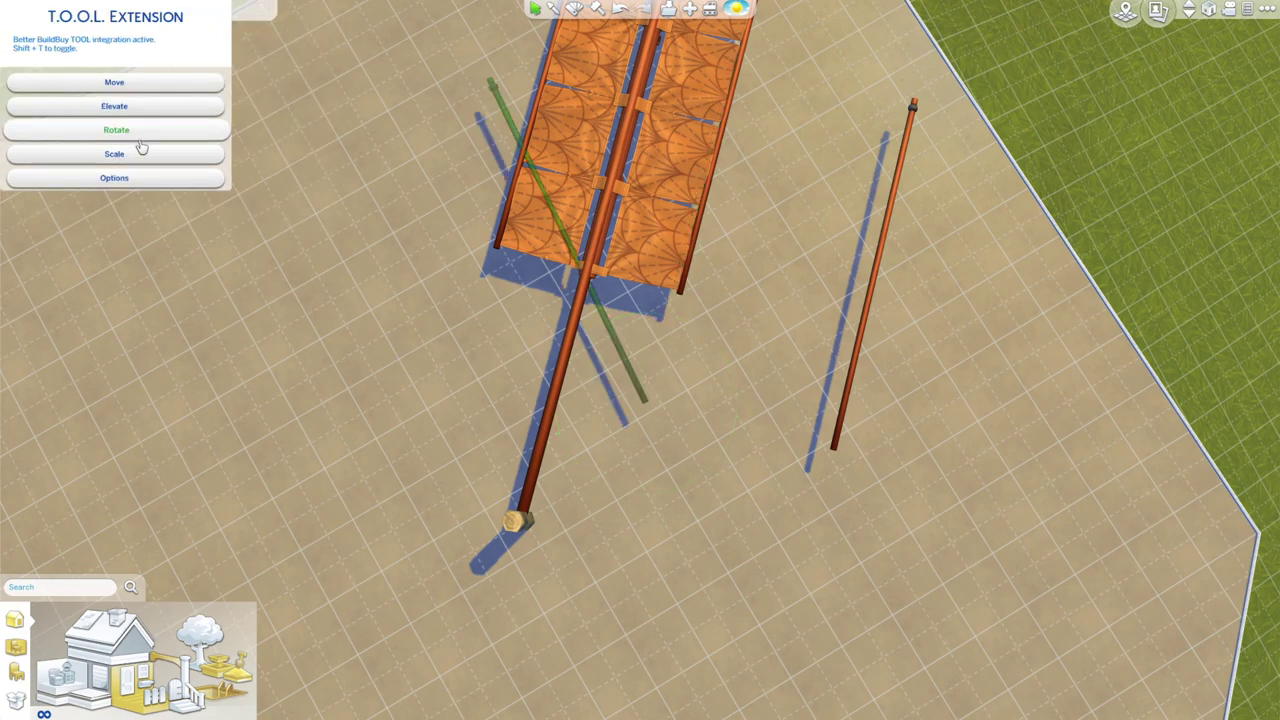
{"action": "left_click", "coordinate": [139, 134]}
{"action": "left_click", "coordinate": [192, 144]}
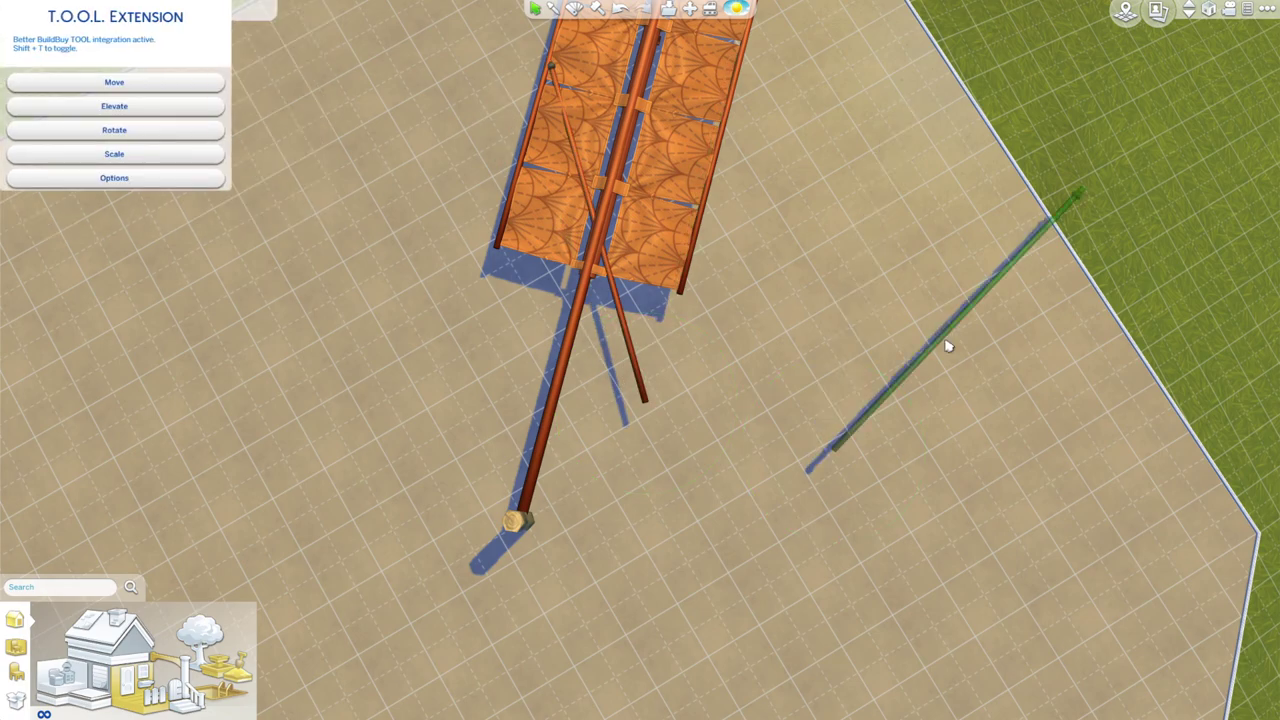
Place the two diagonal poles as braces between the main beam and the curtains' inner corners.
{"action": "left_click_drag", "start_coordinate": [943, 343], "coordinate": [757, 425]}
{"action": "left_click", "coordinate": [665, 317]}
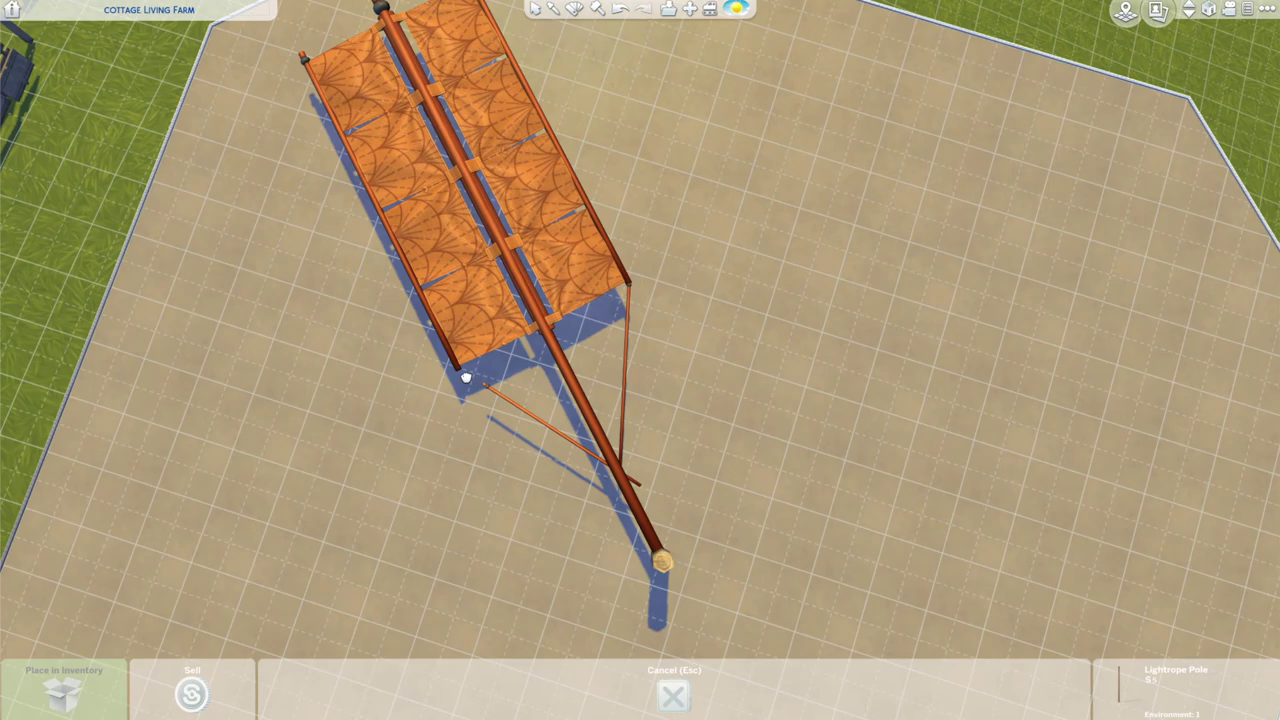
{"action": "left_click", "coordinate": [441, 361]}
{"action": "left_click", "coordinate": [625, 362]}
{"action": "left_click", "coordinate": [625, 362]}
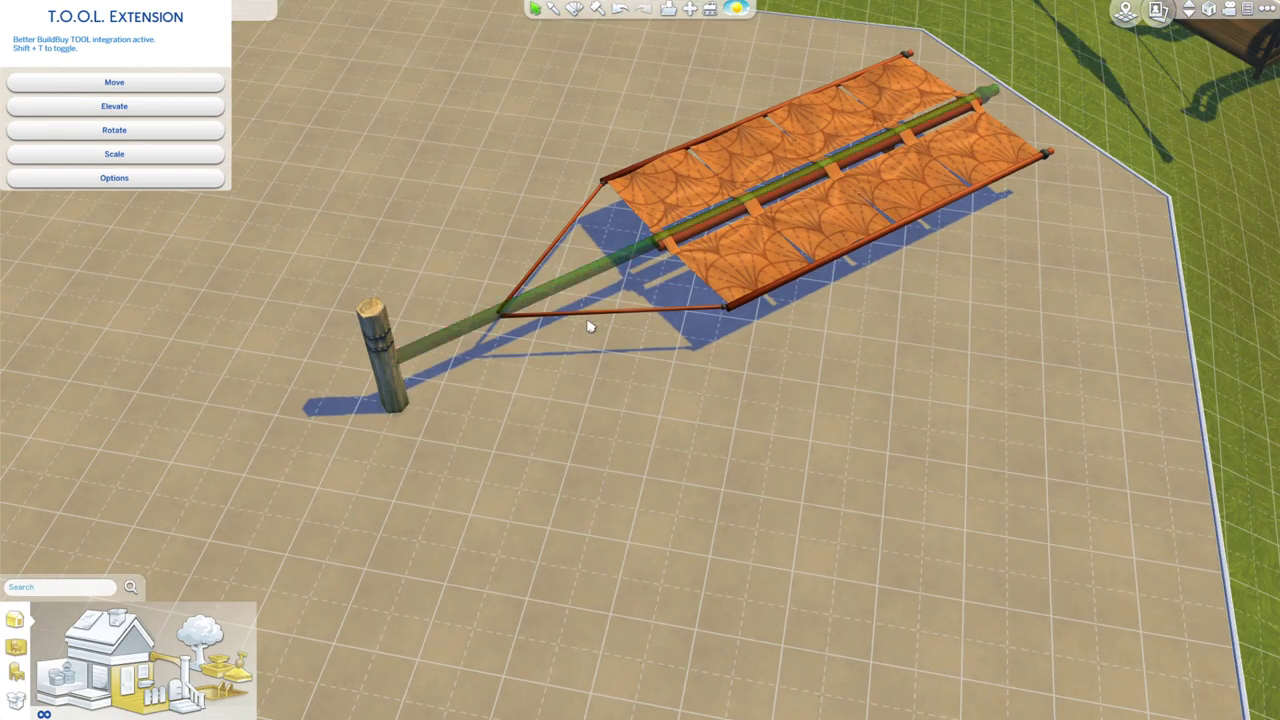
Adjust the elevation of the main beam, edge poles and braces to line up with the curtains.
{"action": "left_click", "coordinate": [751, 271]}
{"action": "left_click", "coordinate": [114, 130]}
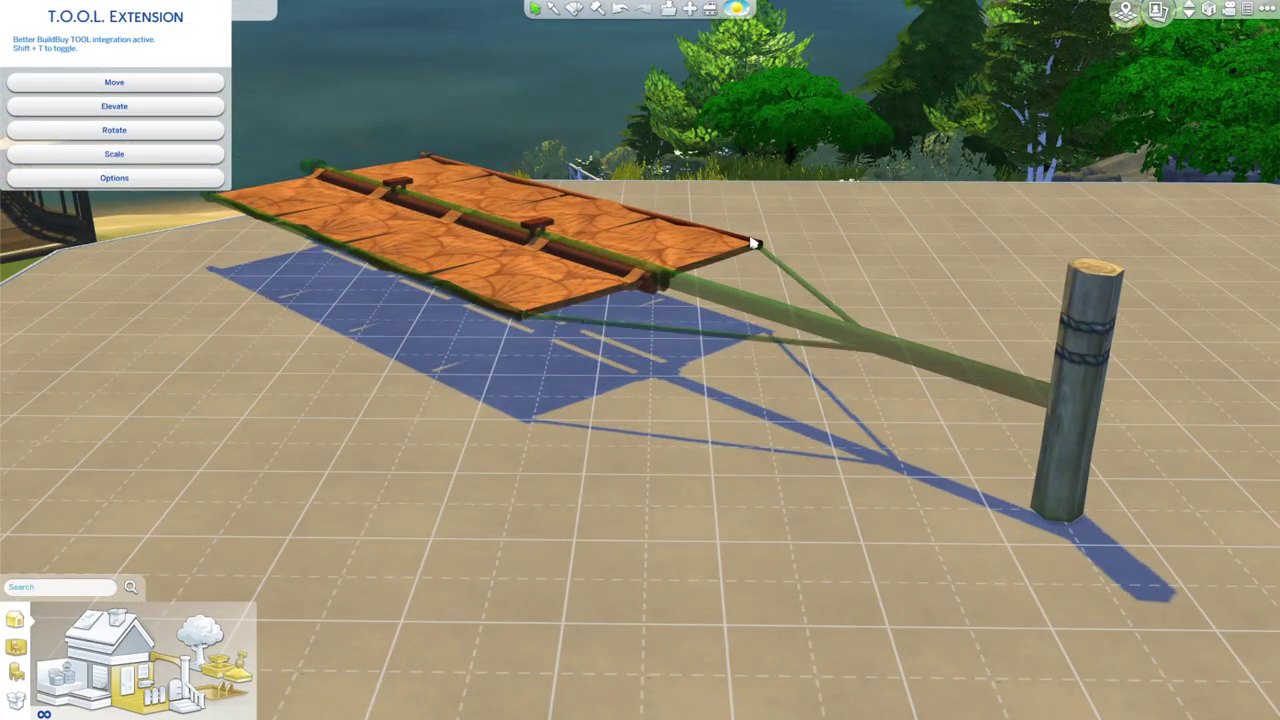
{"action": "left_click", "coordinate": [114, 106]}
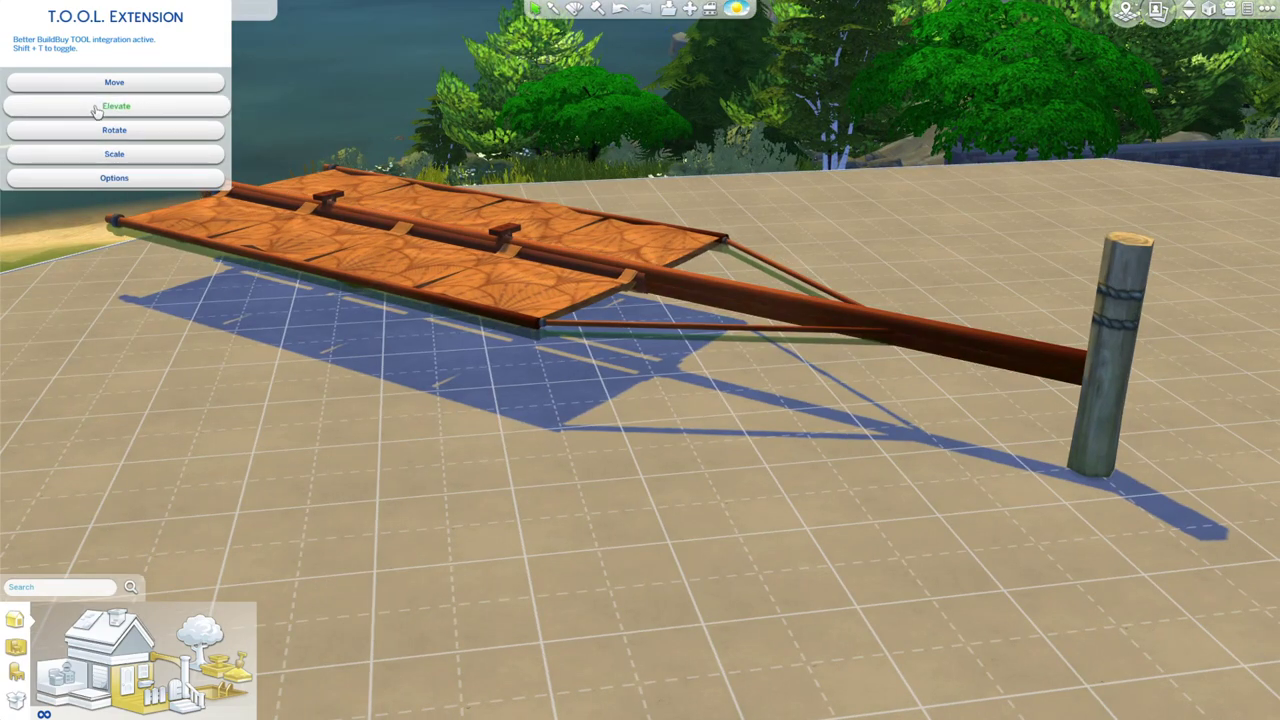
{"action": "left_click", "coordinate": [96, 108]}
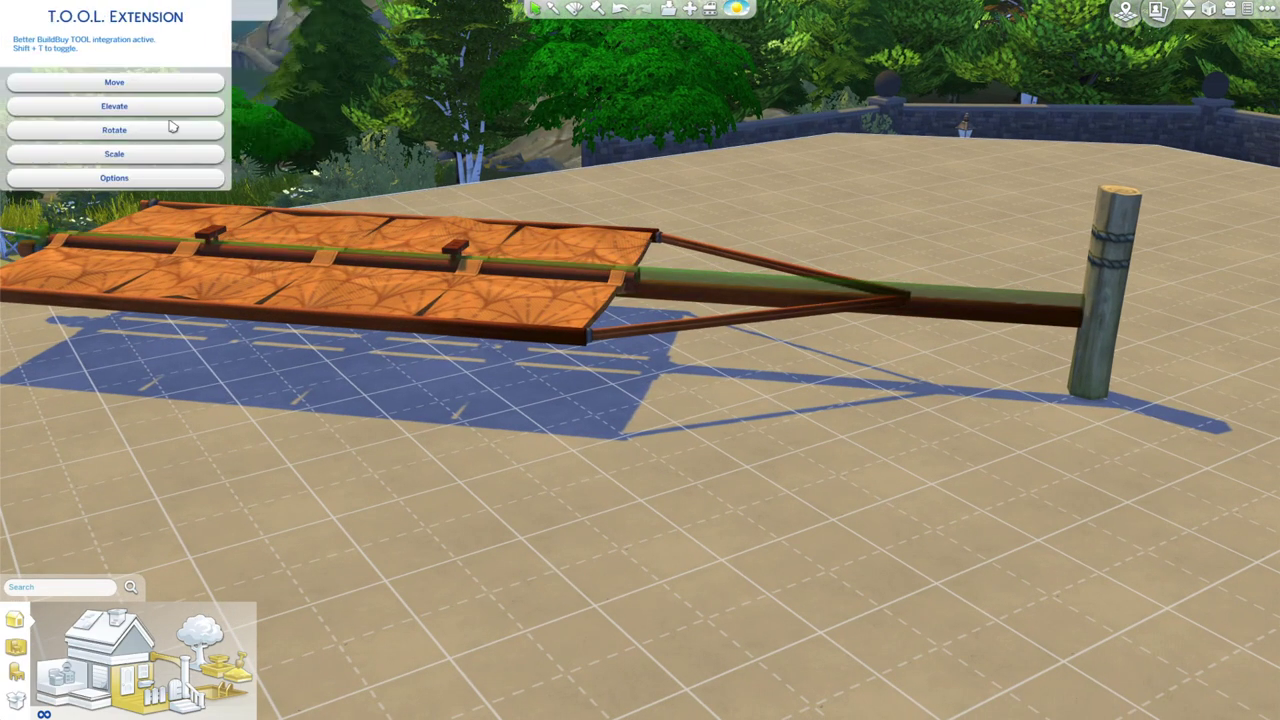
{"action": "left_click", "coordinate": [114, 106]}
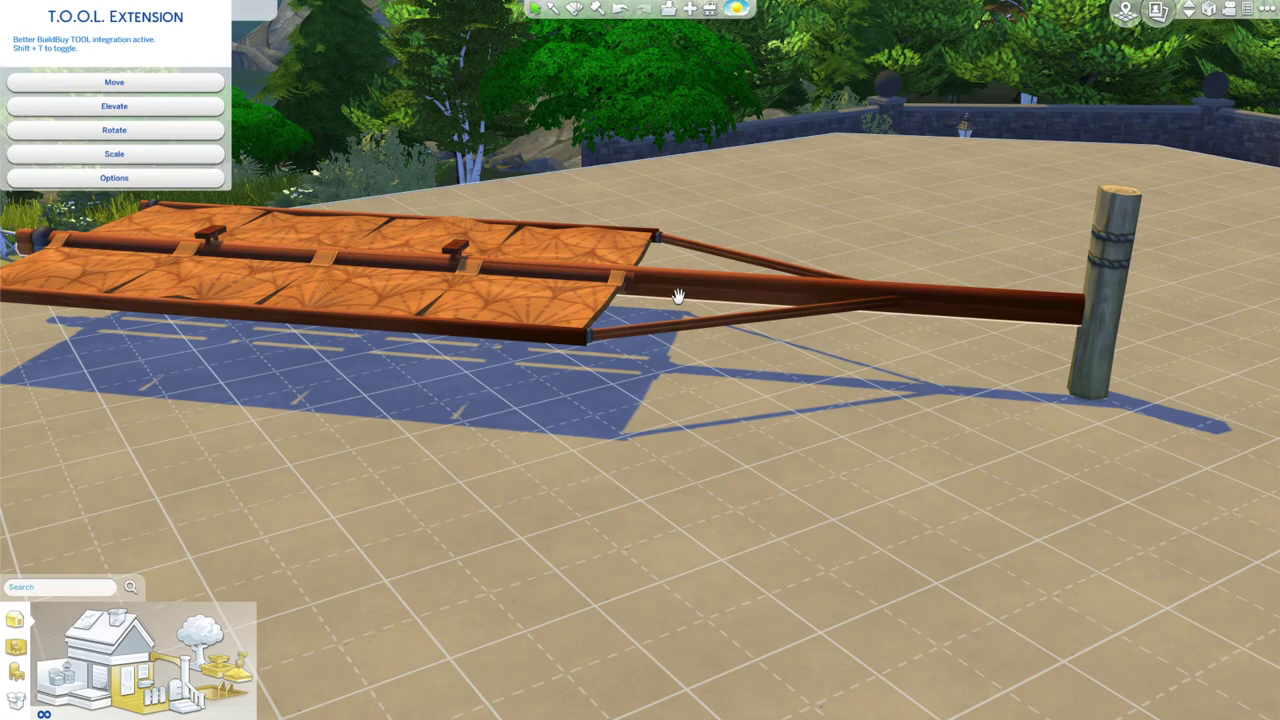
Place thin poles along the main beam between the two curtains and elevate the selected poles by 0.1.
{"action": "scroll", "coordinate": [669, 483], "scroll_direction": "down", "scroll_amount": 5}
{"action": "scroll", "coordinate": [770, 353], "scroll_direction": "up", "scroll_amount": 4}
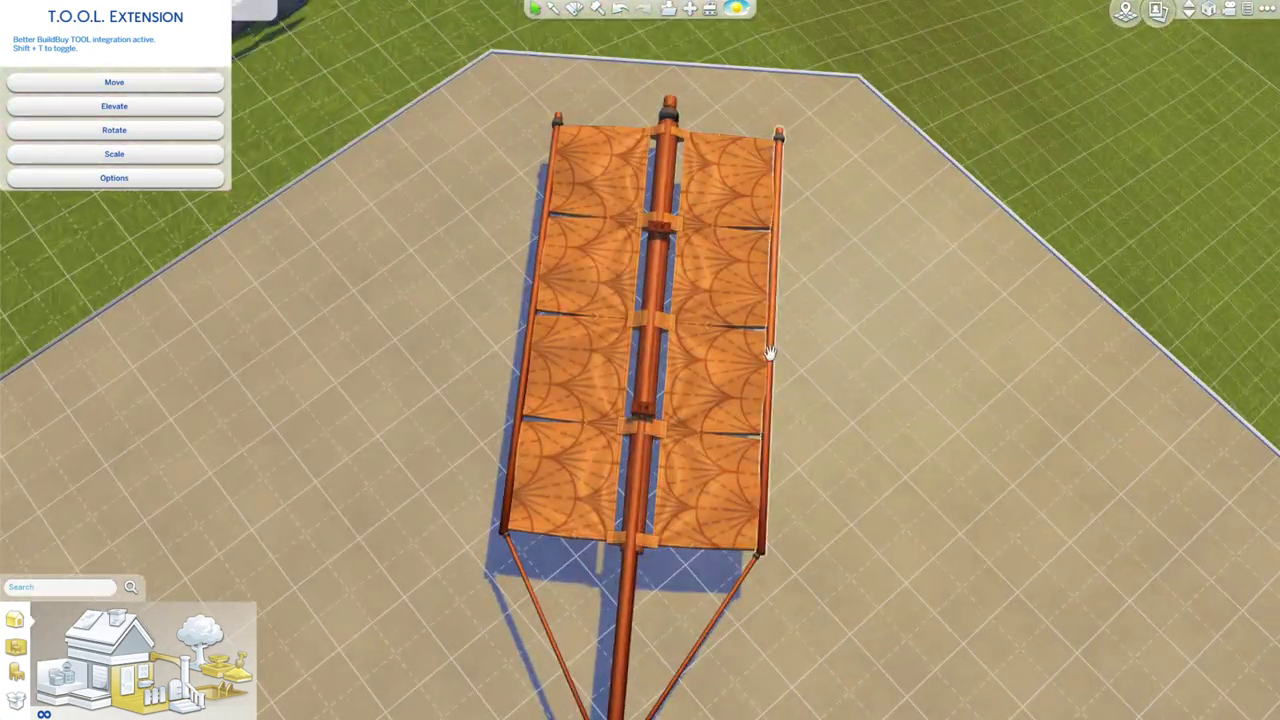
{"action": "left_click", "coordinate": [769, 352]}
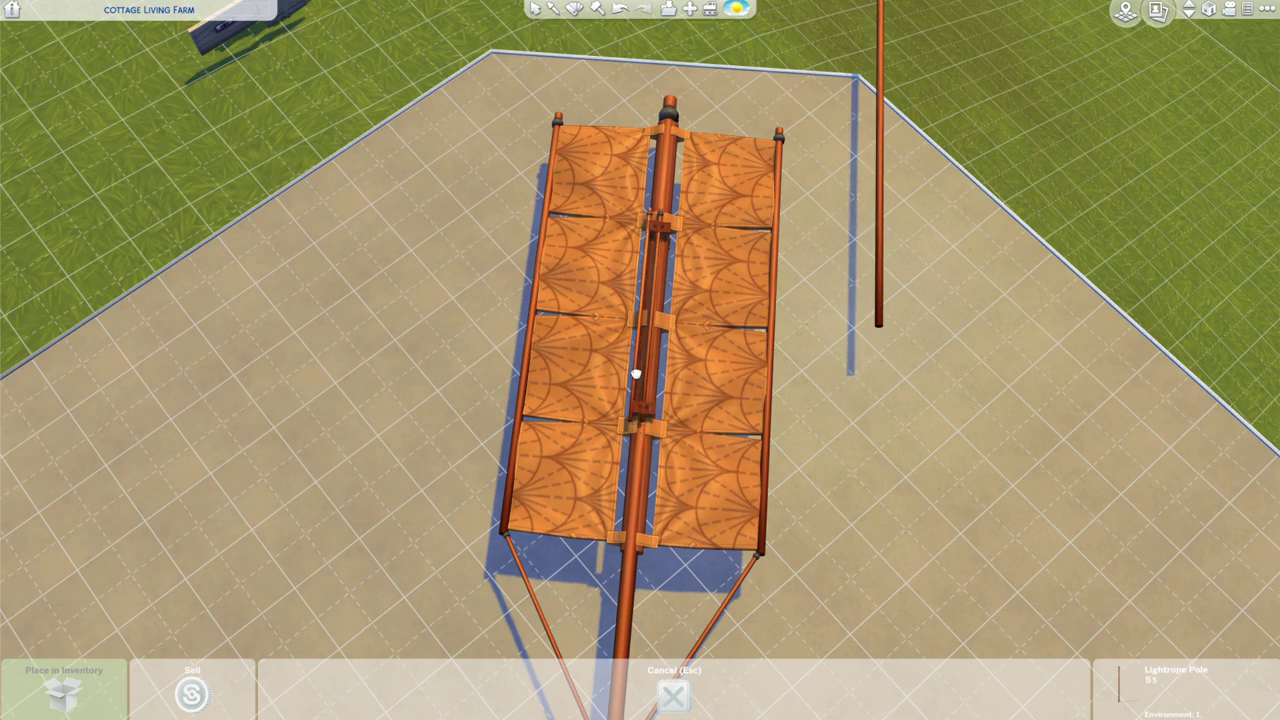
{"action": "left_click", "coordinate": [656, 370]}
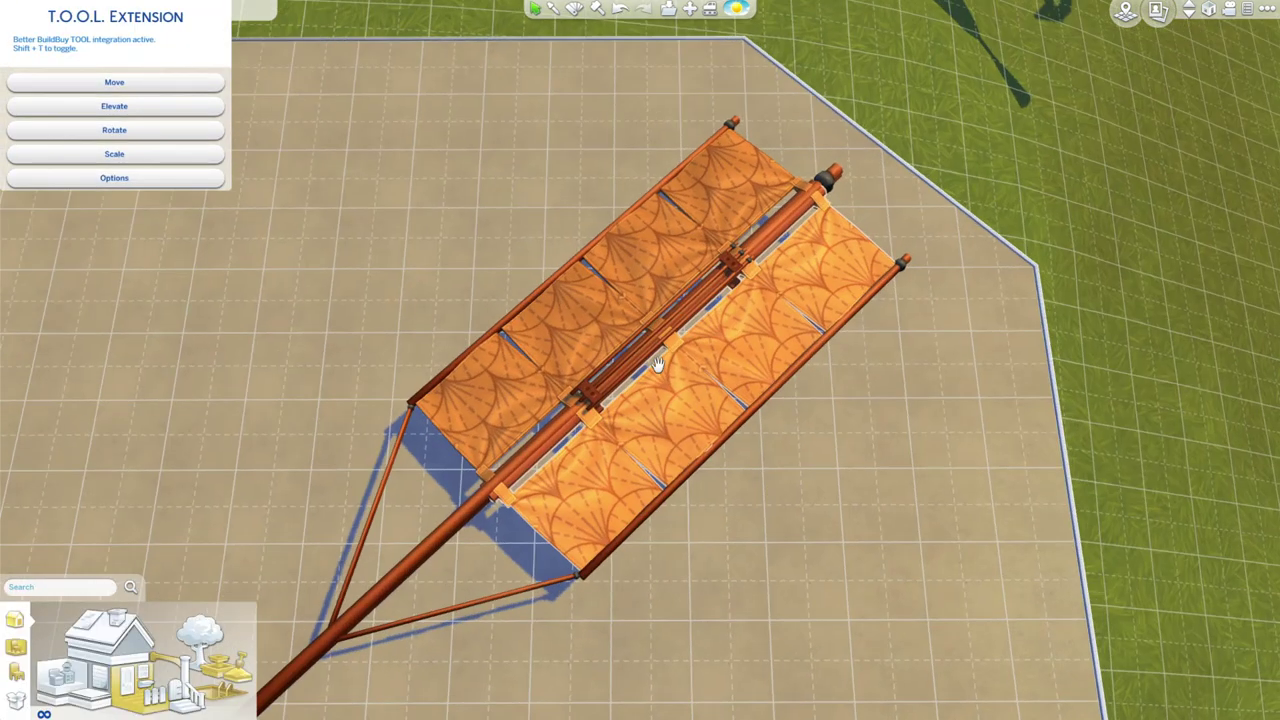
{"action": "left_click", "coordinate": [120, 120]}
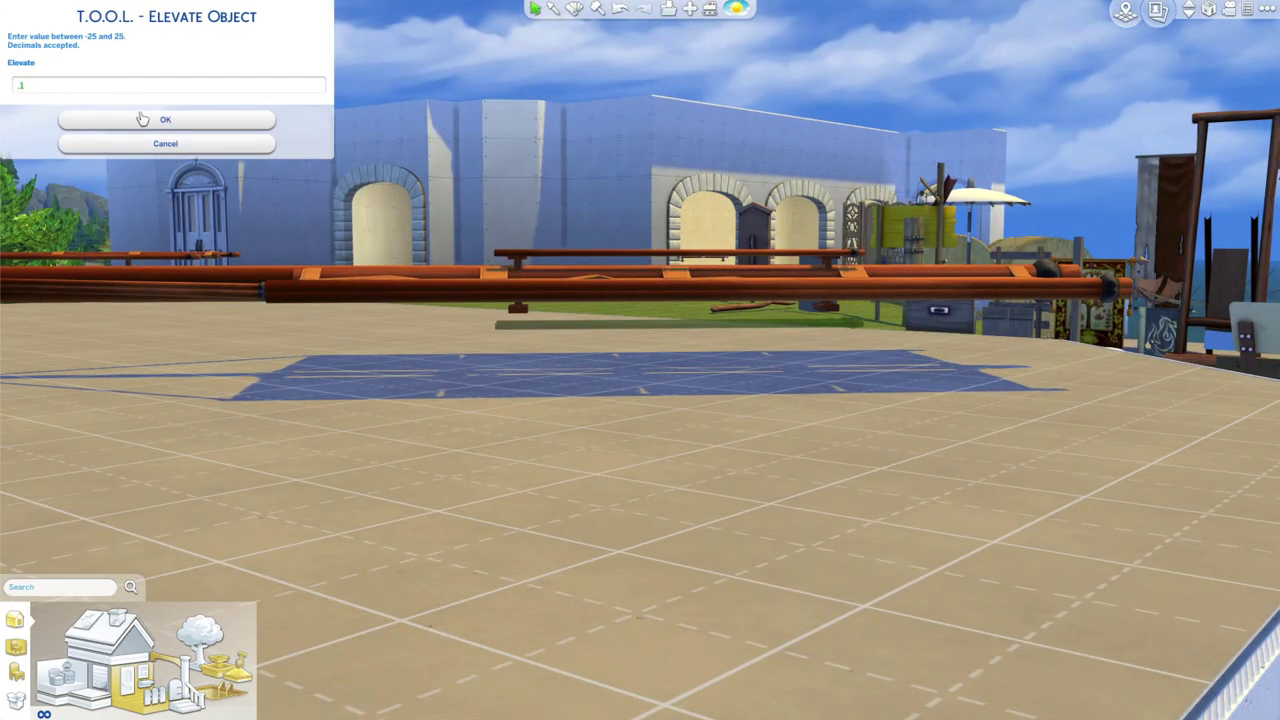
{"action": "left_click", "coordinate": [143, 119]}
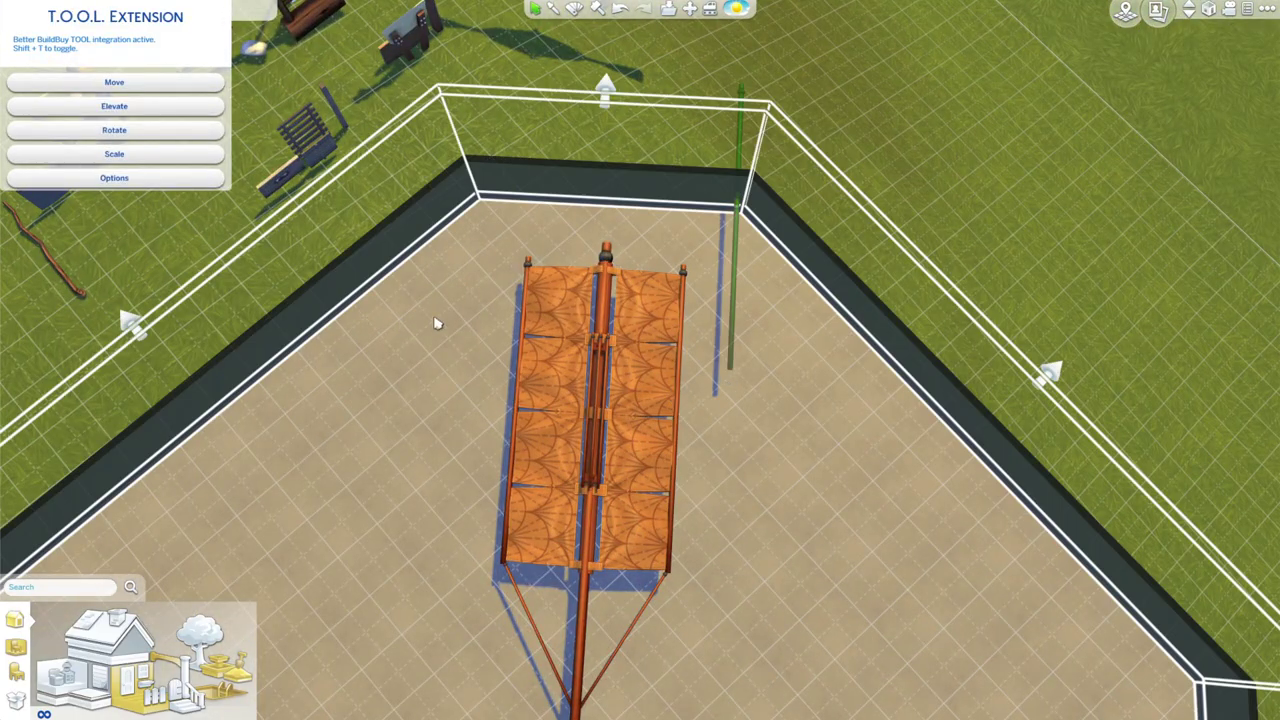
Rotate the two spare poles near the outer end of the sail, using values of -80 and 70.
{"action": "left_click", "coordinate": [147, 131]}
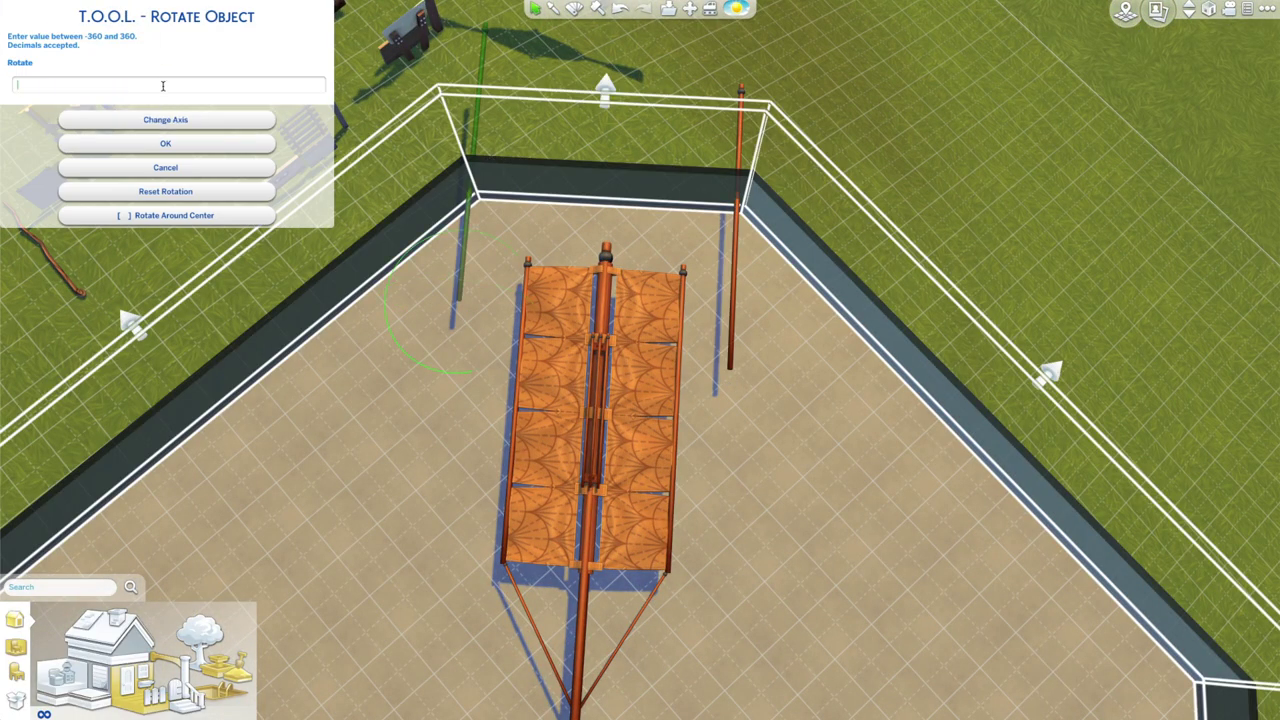
{"action": "type", "text": "-80"}
{"action": "left_click", "coordinate": [175, 142]}
{"action": "left_click", "coordinate": [175, 136]}
{"action": "left_click", "coordinate": [180, 144]}
{"action": "left_click", "coordinate": [148, 131]}
{"action": "left_click", "coordinate": [149, 85]}
{"action": "type", "text": "70"}
{"action": "left_click", "coordinate": [165, 143]}
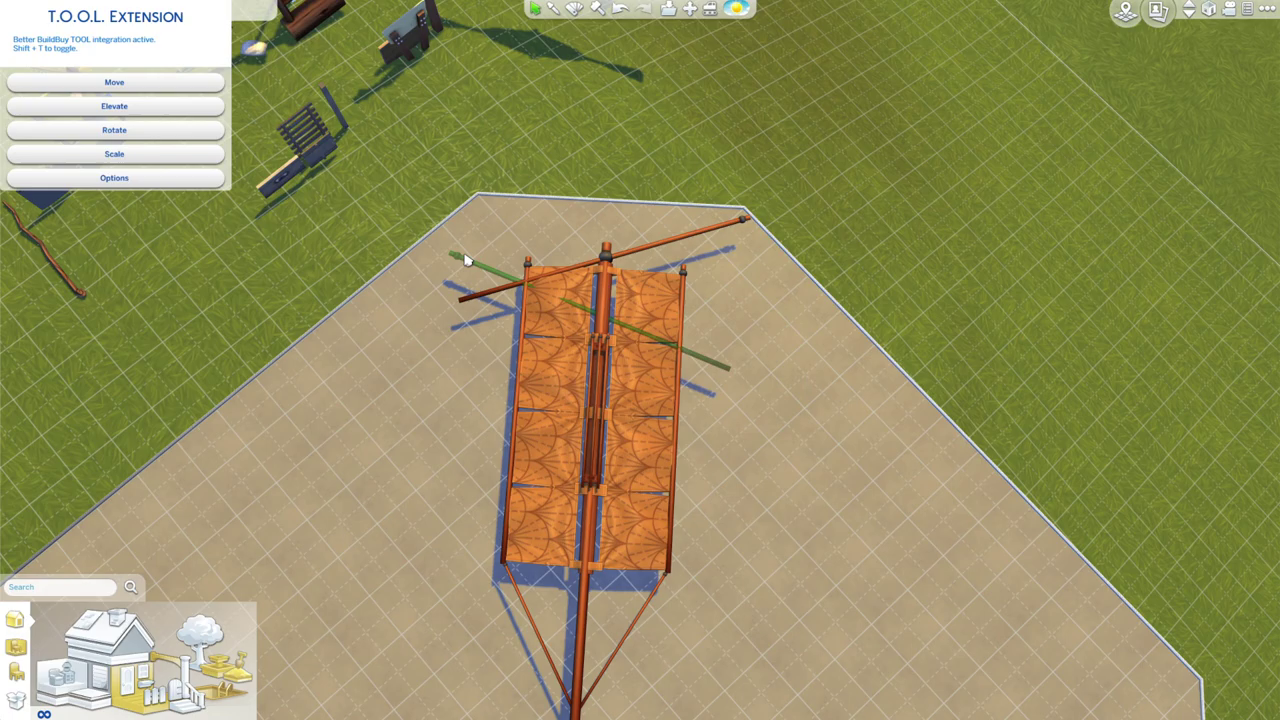
Shrink the two rotated poles and place them as braces between the beam's tip and the curtains' outer corners.
{"action": "left_click_drag", "start_coordinate": [467, 260], "coordinate": [201, 136]}
{"action": "left_click", "coordinate": [583, 264]}
{"action": "key", "text": "shift+bracketleft"}
{"action": "key", "text": "shift+bracketleft"}
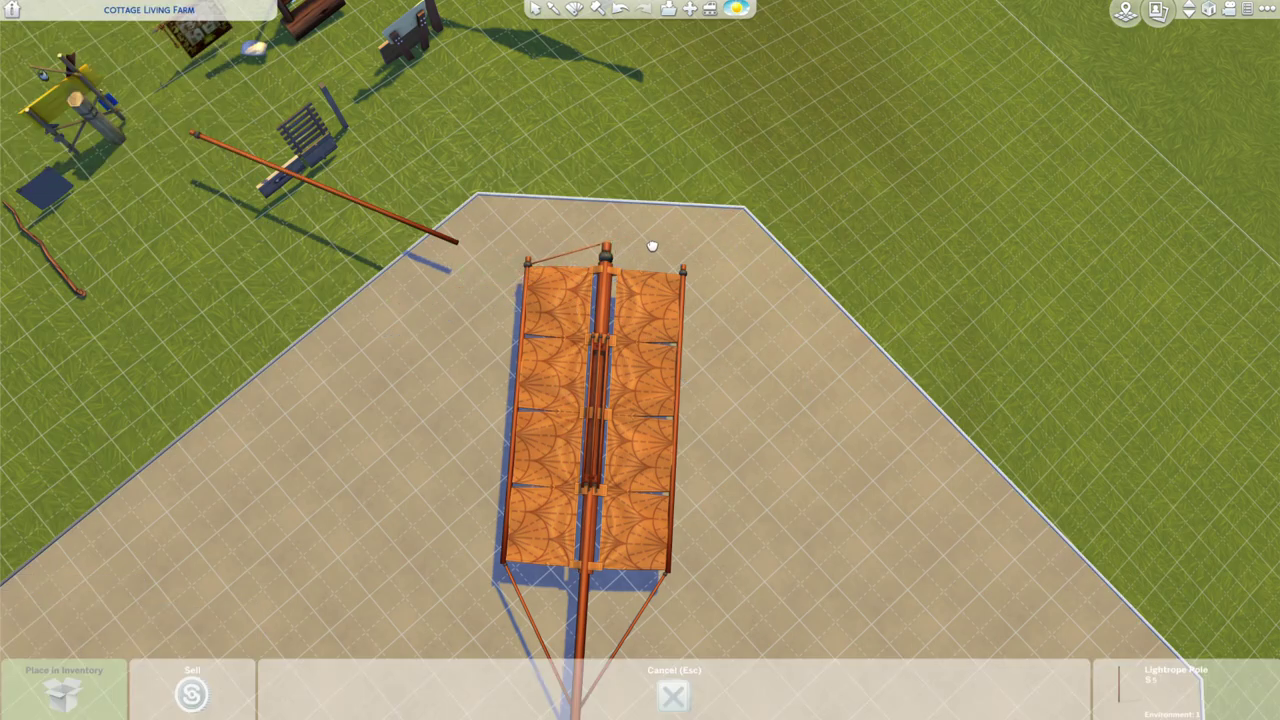
{"action": "scroll", "coordinate": [652, 246], "scroll_direction": "up", "scroll_amount": 5}
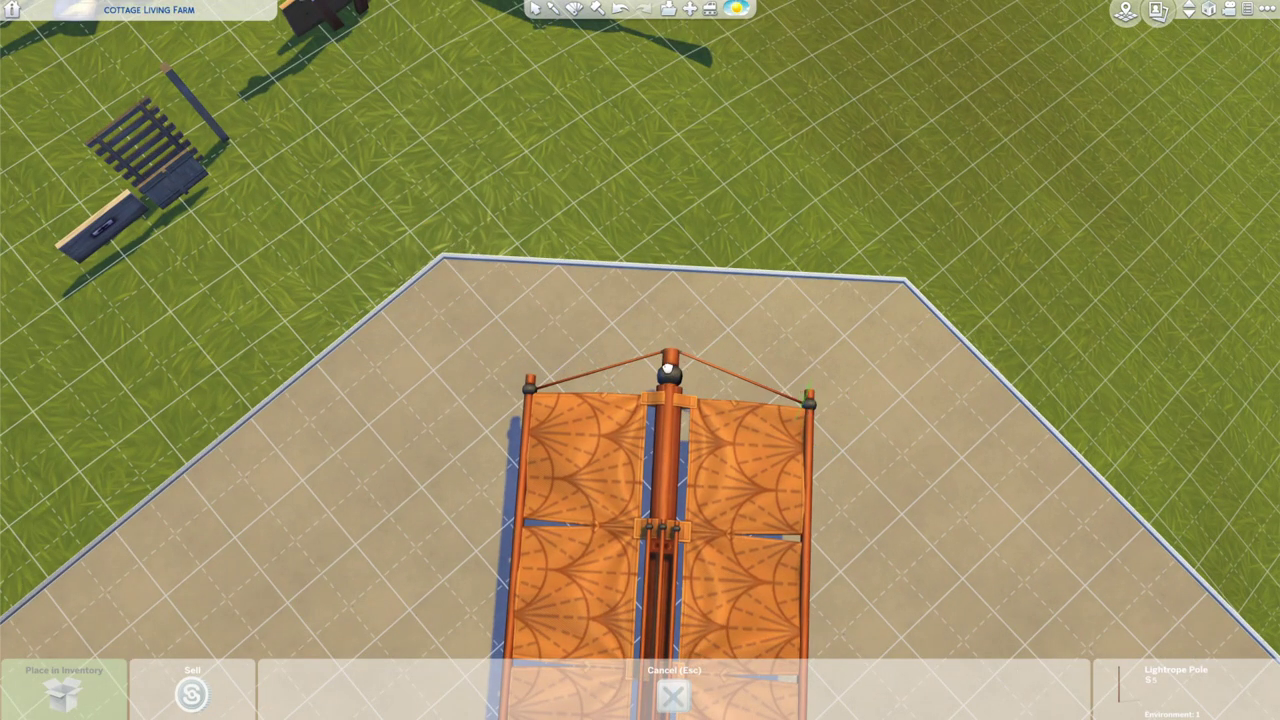
{"action": "left_click", "coordinate": [667, 370]}
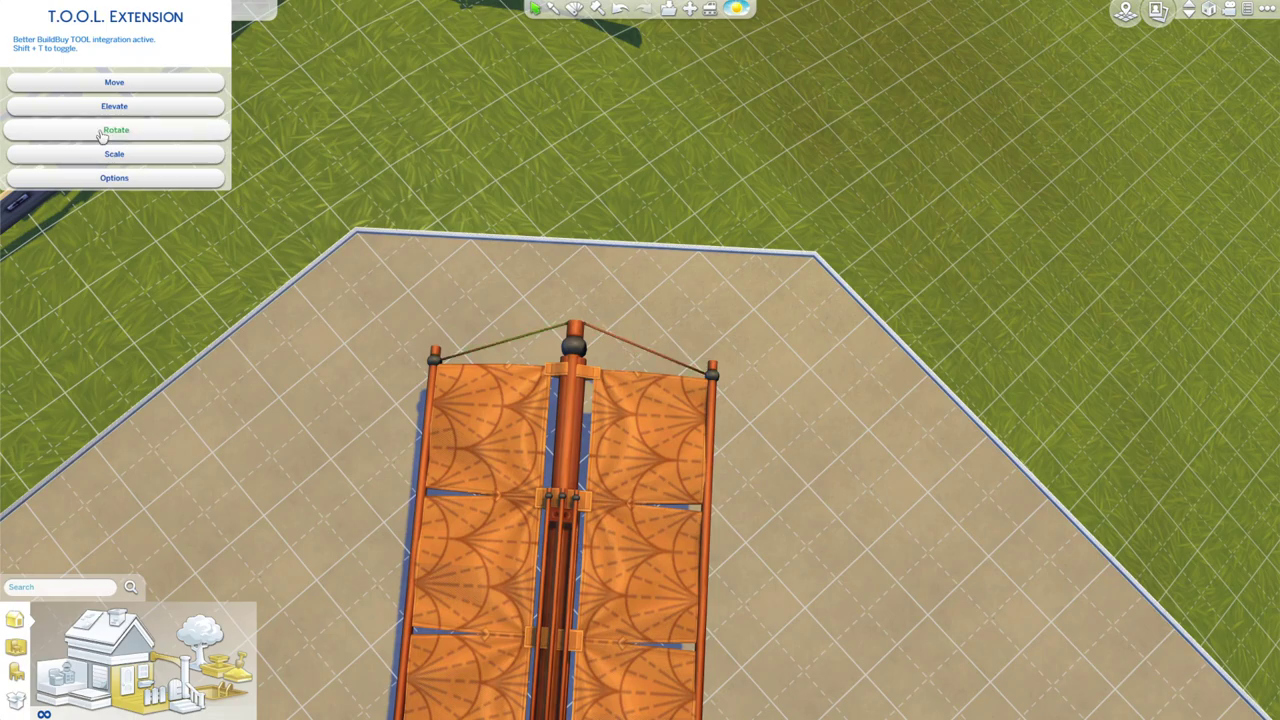
Rotate the second pair of tip braces to run from the outer corners to just behind the beam's tip.
{"action": "left_click", "coordinate": [163, 144]}
{"action": "left_click", "coordinate": [640, 346]}
{"action": "left_click", "coordinate": [142, 131]}
{"action": "left_click", "coordinate": [146, 88]}
{"action": "left_click", "coordinate": [163, 144]}
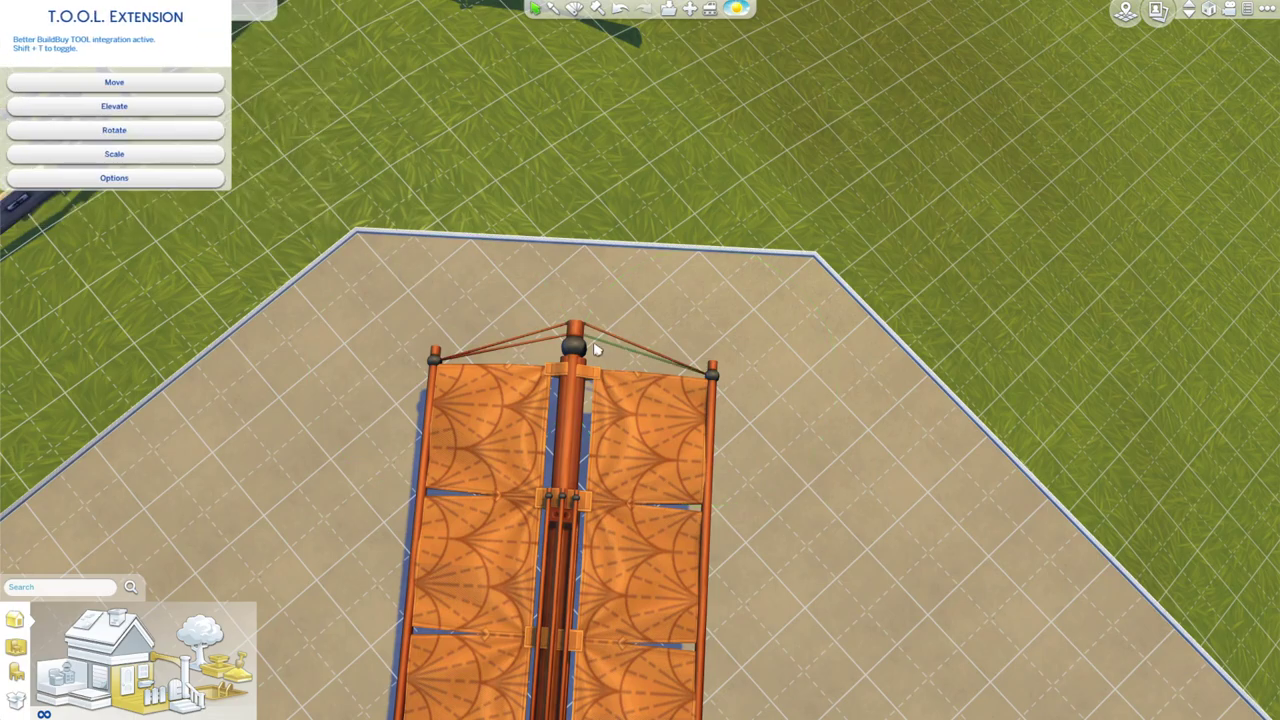
Adjust the elevation of the four tip braces at the outer end of the sail.
{"action": "key", "text": "comma"}
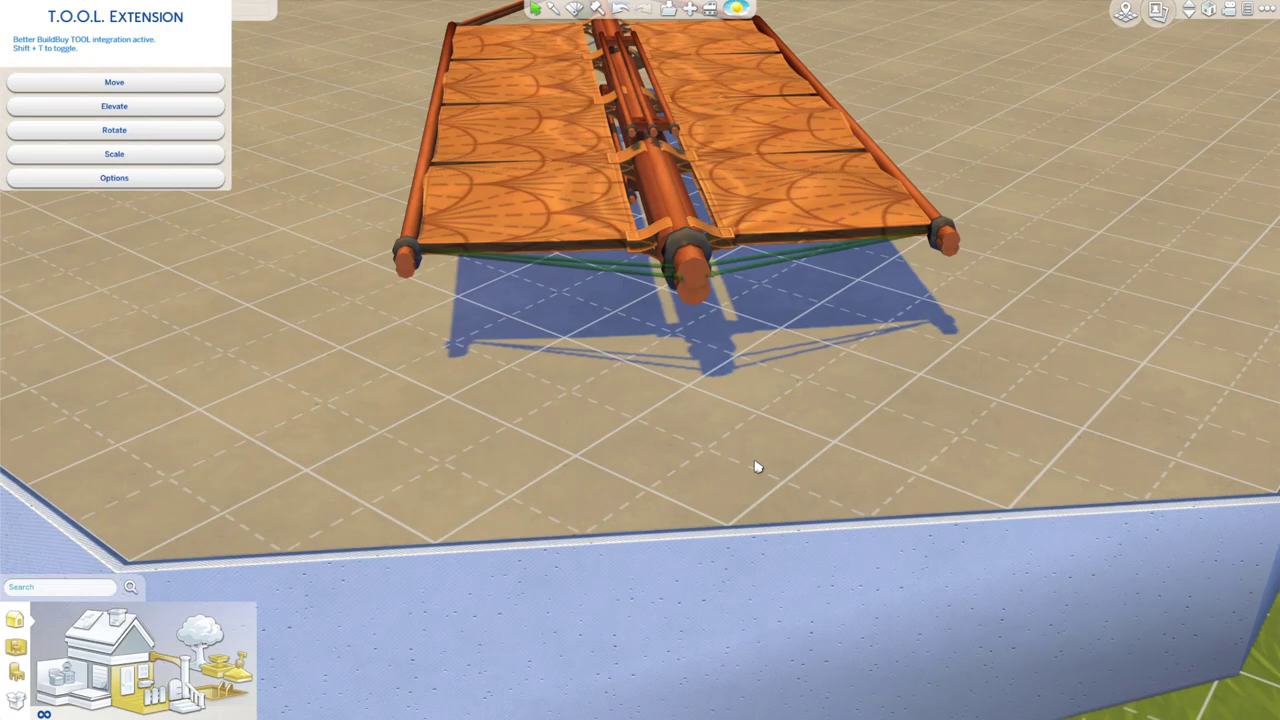
{"action": "left_click", "coordinate": [180, 106]}
{"action": "type", "text": "."}
{"action": "left_click", "coordinate": [190, 120]}
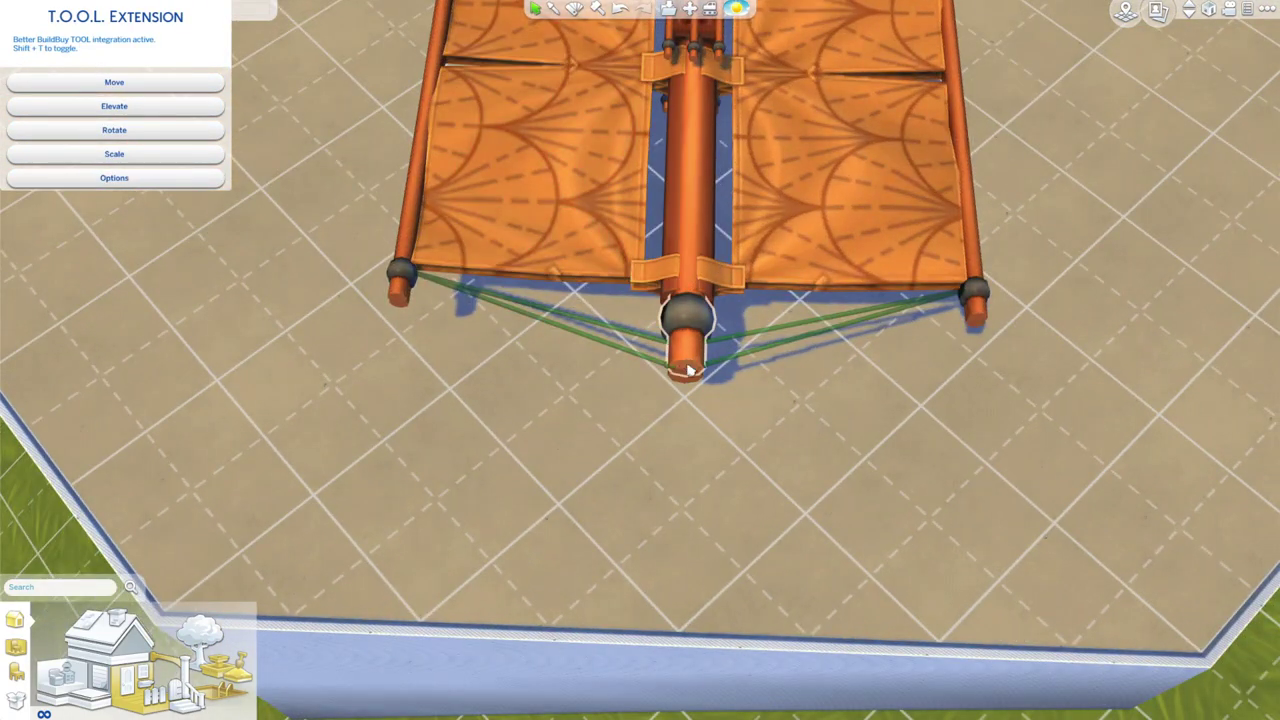
Select the main beam and toggle its grouping in the T.O.O.L. options.
{"action": "left_click", "coordinate": [690, 370]}
{"action": "left_click", "coordinate": [118, 178]}
{"action": "key", "text": "comma"}
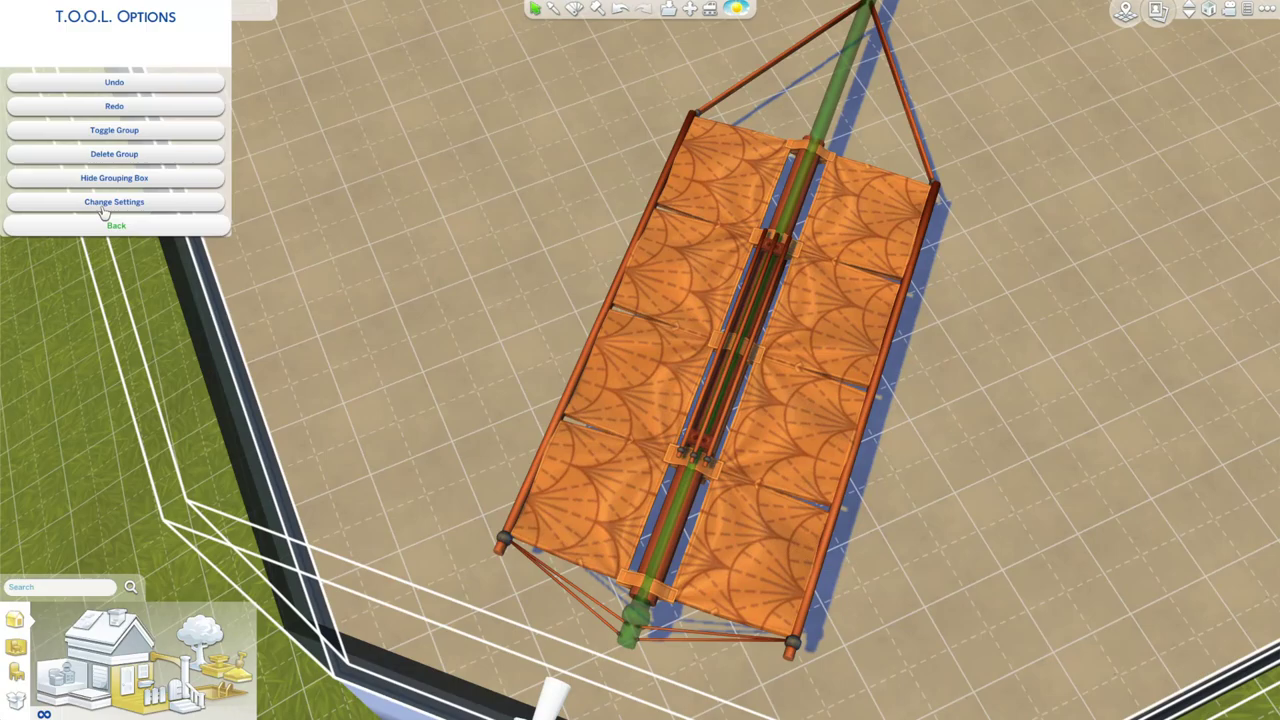
{"action": "left_click", "coordinate": [114, 130]}
{"action": "scroll", "coordinate": [623, 423], "scroll_direction": "up", "scroll_amount": 4}
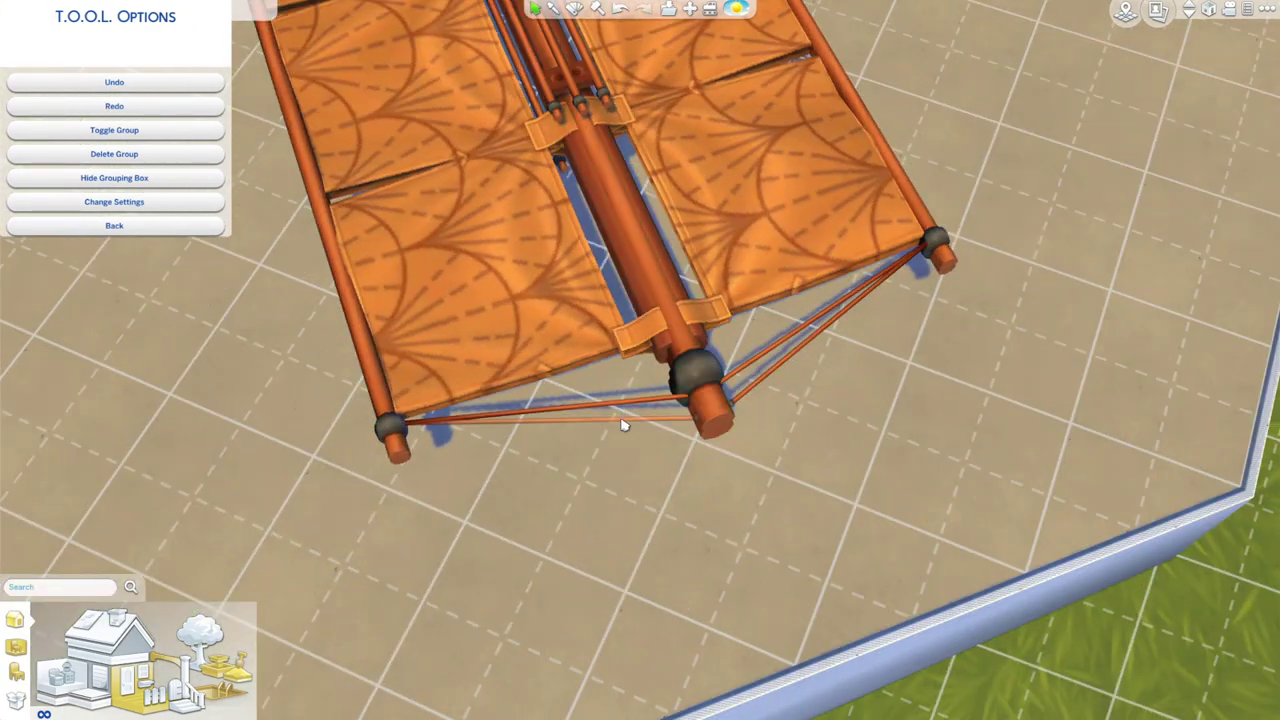
Group the tip braces and raise them to meet the ends of the main beam and edge poles.
{"action": "left_click", "coordinate": [612, 418]}
{"action": "left_click", "coordinate": [600, 392]}
{"action": "left_click", "coordinate": [702, 420]}
{"action": "left_click", "coordinate": [707, 402]}
{"action": "left_click", "coordinate": [663, 453]}
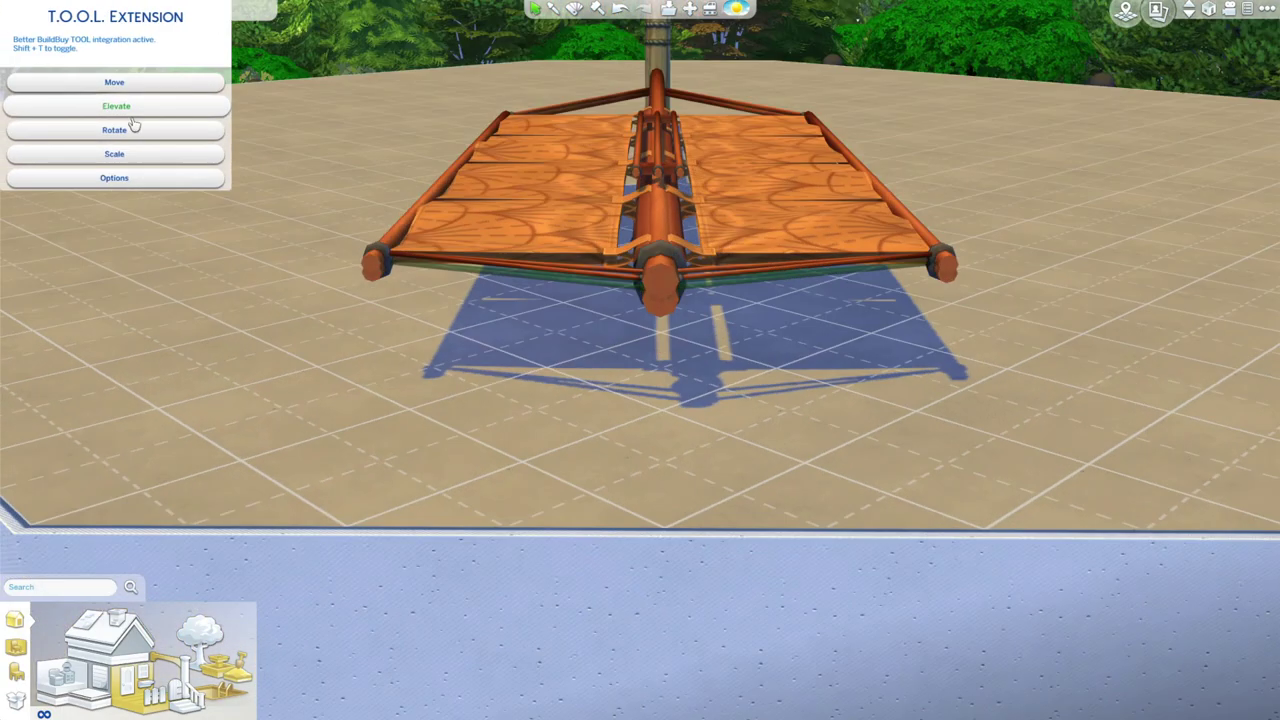
{"action": "left_click", "coordinate": [131, 123]}
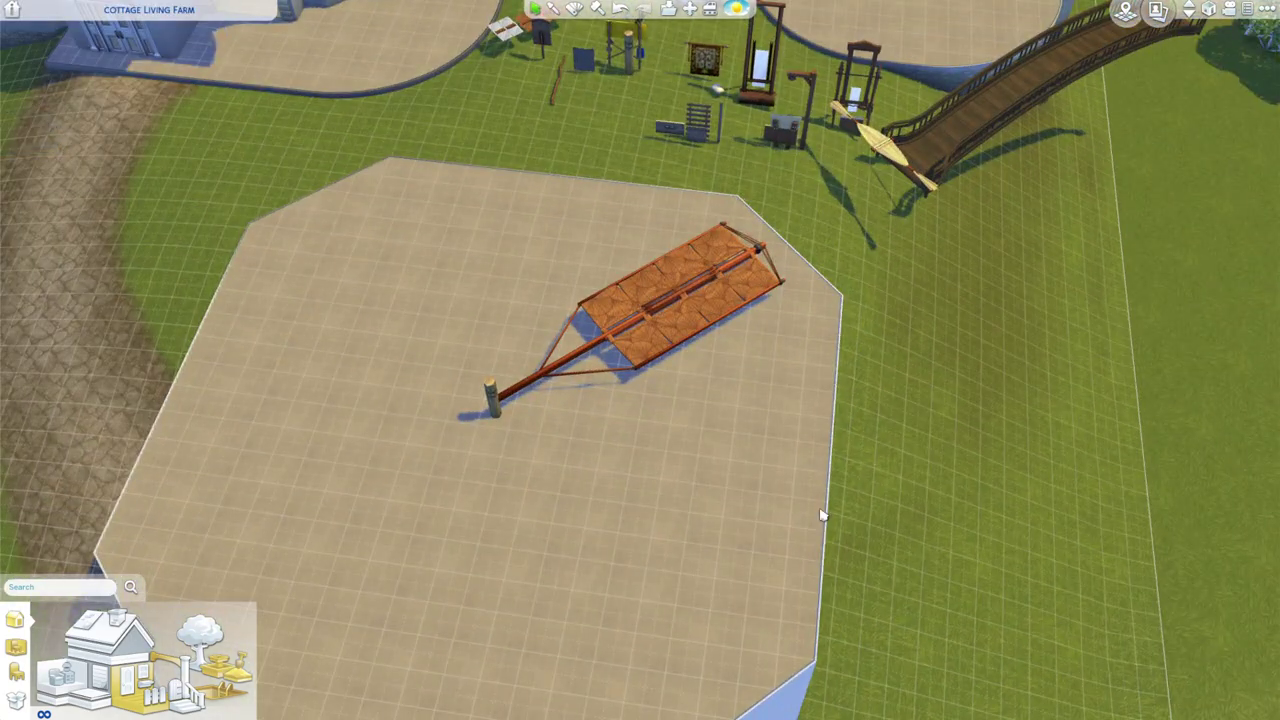
Group the poles, braces and curtains of the sail and rotate them together as one blade.
{"action": "left_click", "coordinate": [608, 335]}
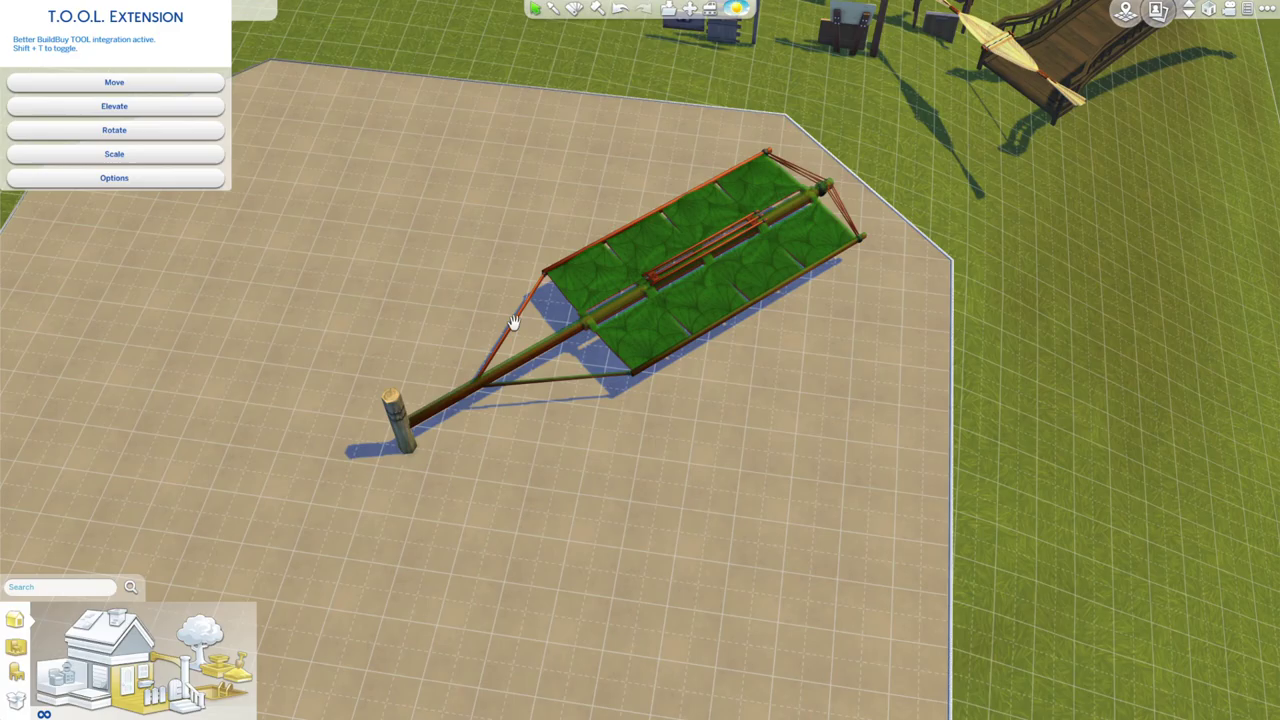
{"action": "scroll", "coordinate": [620, 425], "scroll_direction": "up", "scroll_amount": 5}
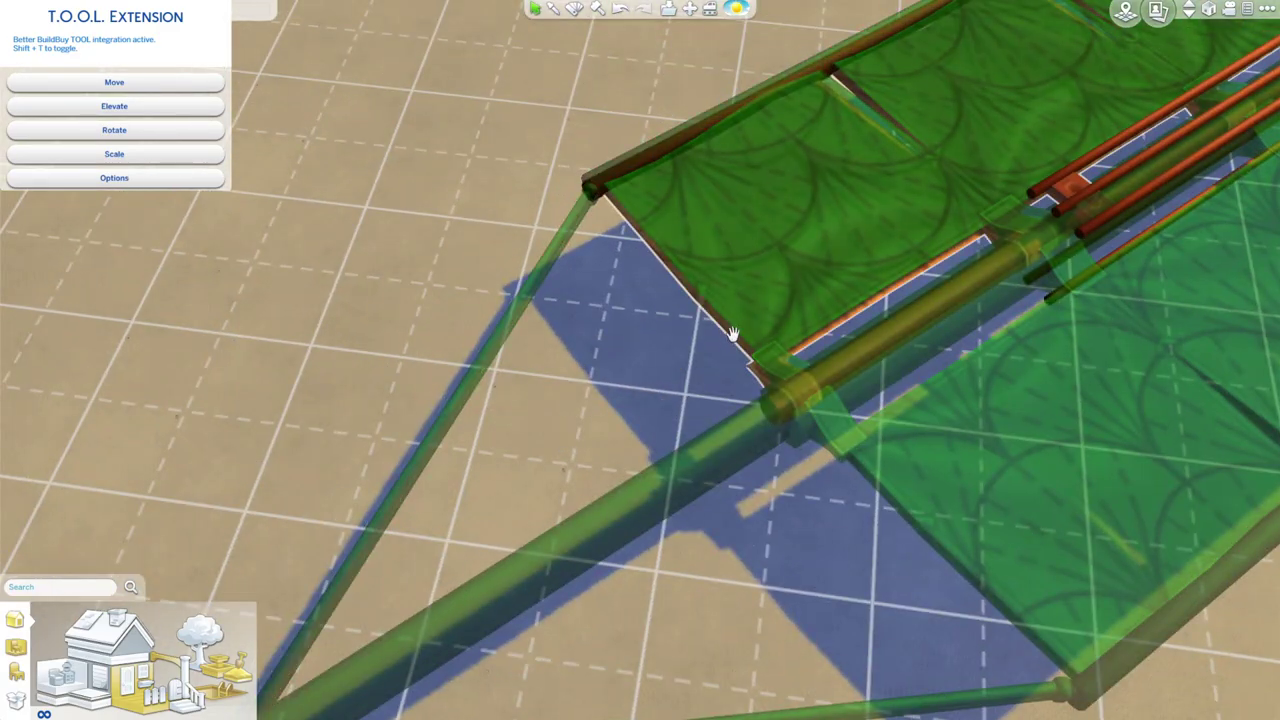
{"action": "left_click", "coordinate": [734, 337]}
{"action": "left_click", "coordinate": [637, 343]}
{"action": "left_click", "coordinate": [594, 423]}
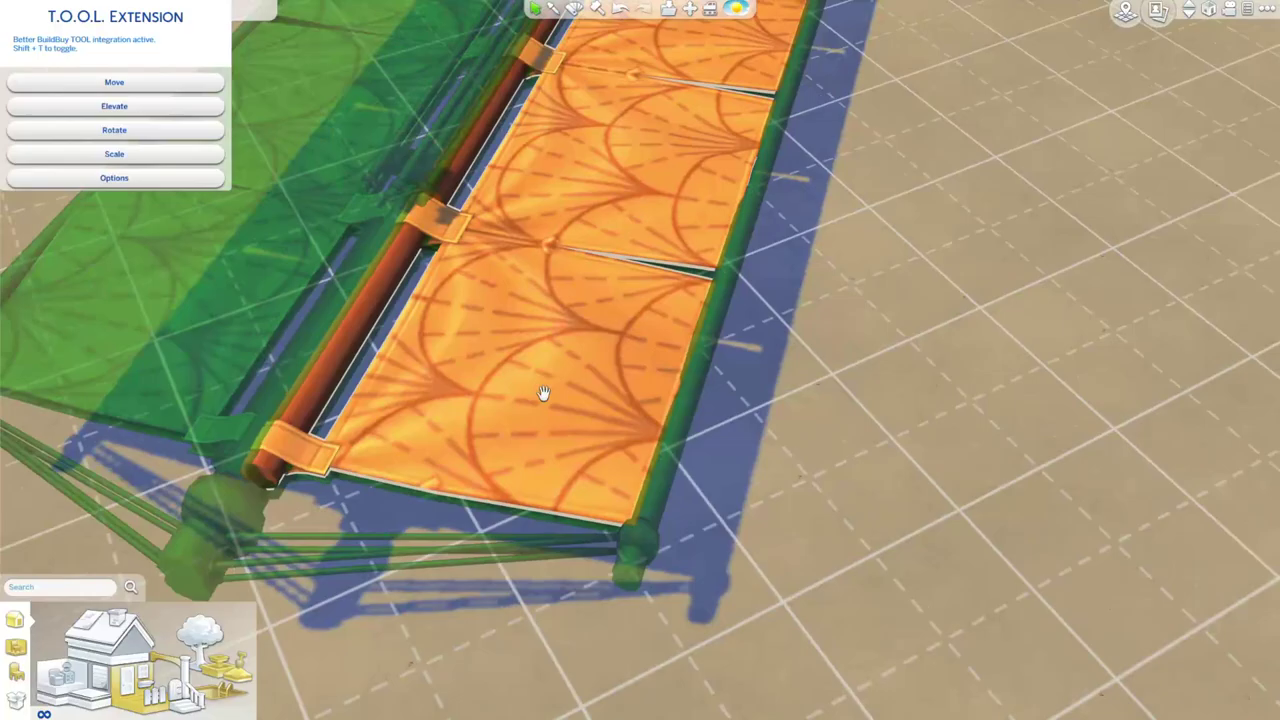
{"action": "left_click", "coordinate": [97, 132]}
{"action": "left_click", "coordinate": [100, 143]}
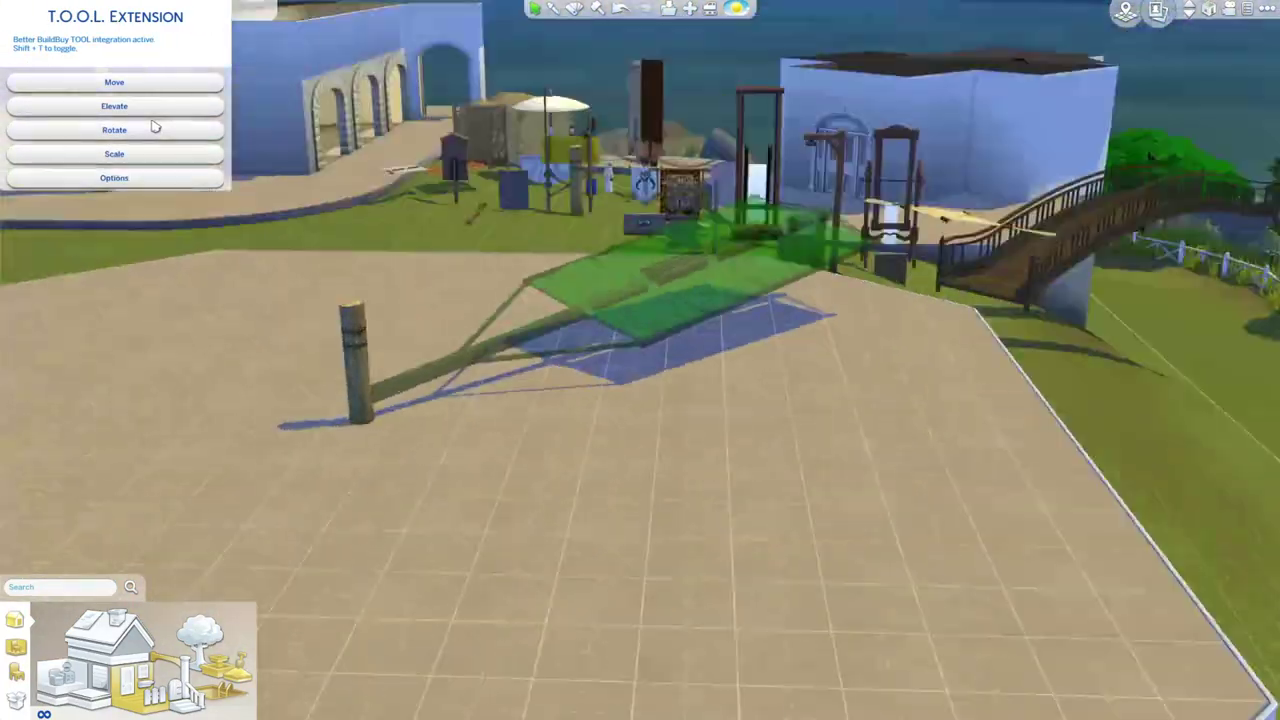
Arrange copies of the grouped sail blade in a four-armed cross around a central hub.
{"action": "left_click", "coordinate": [714, 289]}
{"action": "scroll", "coordinate": [692, 506], "scroll_direction": "down", "scroll_amount": 5}
{"action": "scroll", "coordinate": [673, 535], "scroll_direction": "up", "scroll_amount": 5}
{"action": "left_click", "coordinate": [757, 337]}
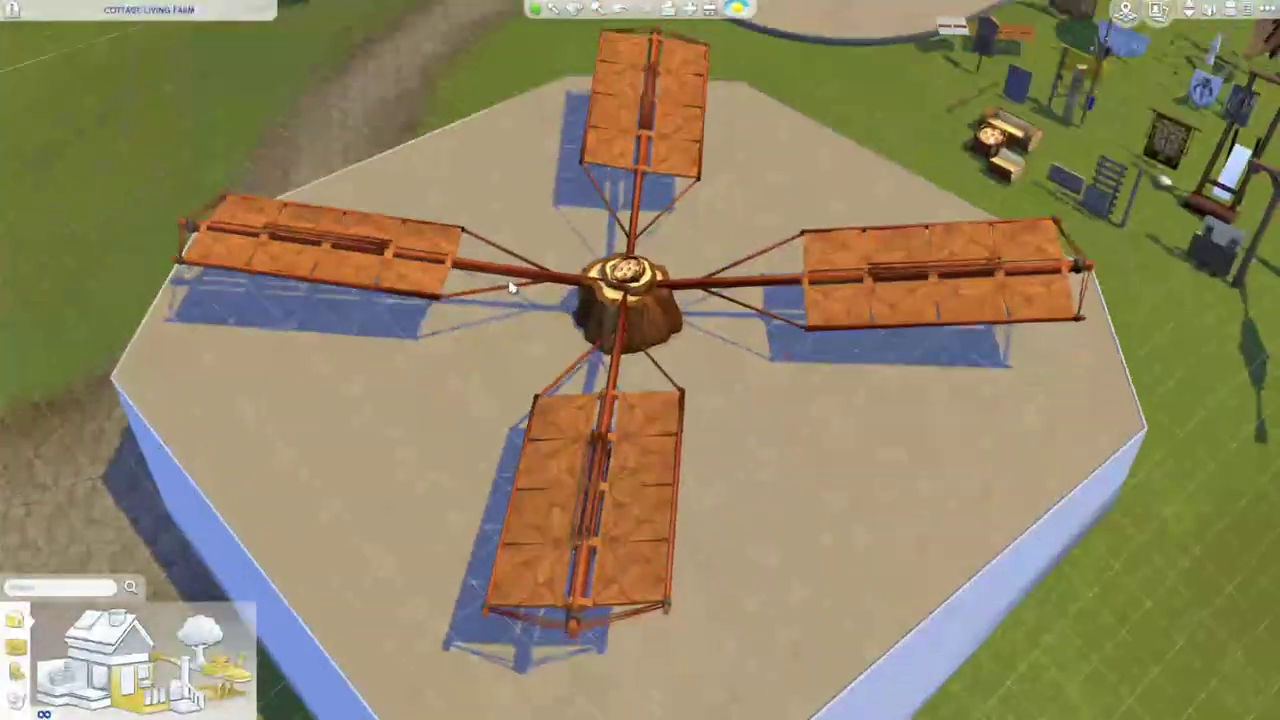
Scale down the tree stump under the crossing beams with T.O.O.L.
{"action": "left_click", "coordinate": [688, 312]}
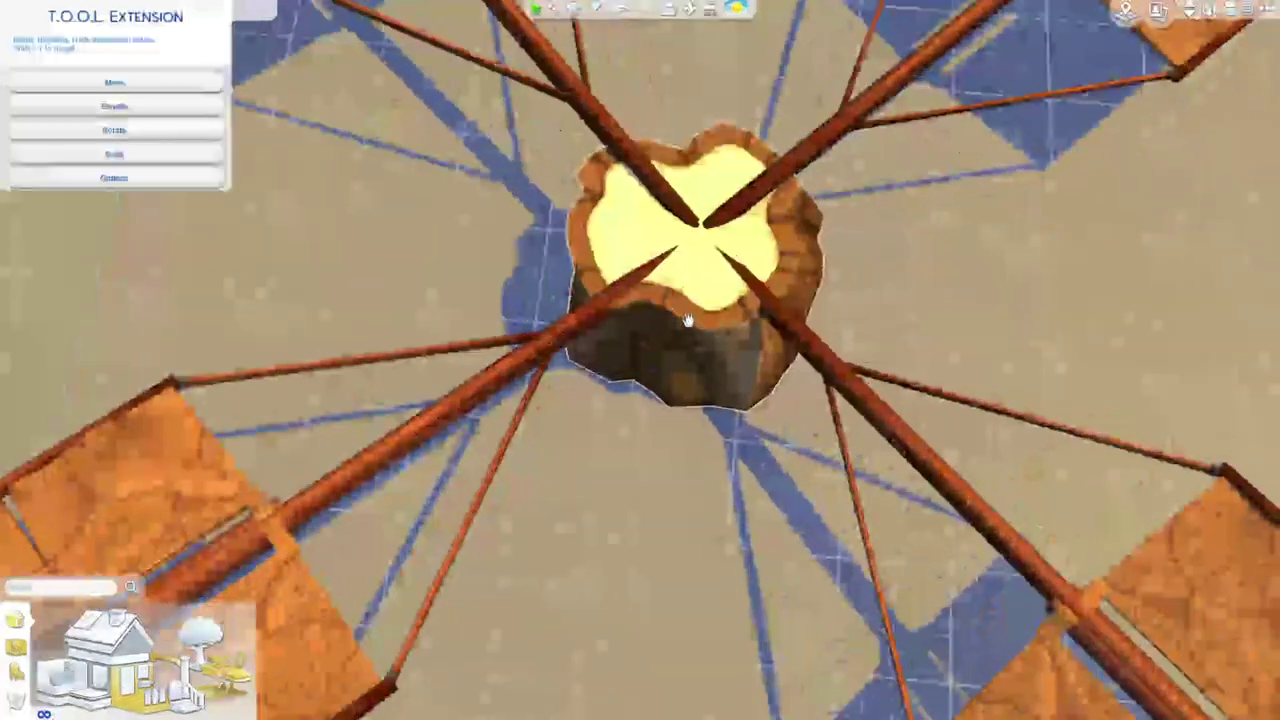
{"action": "left_click", "coordinate": [139, 98]}
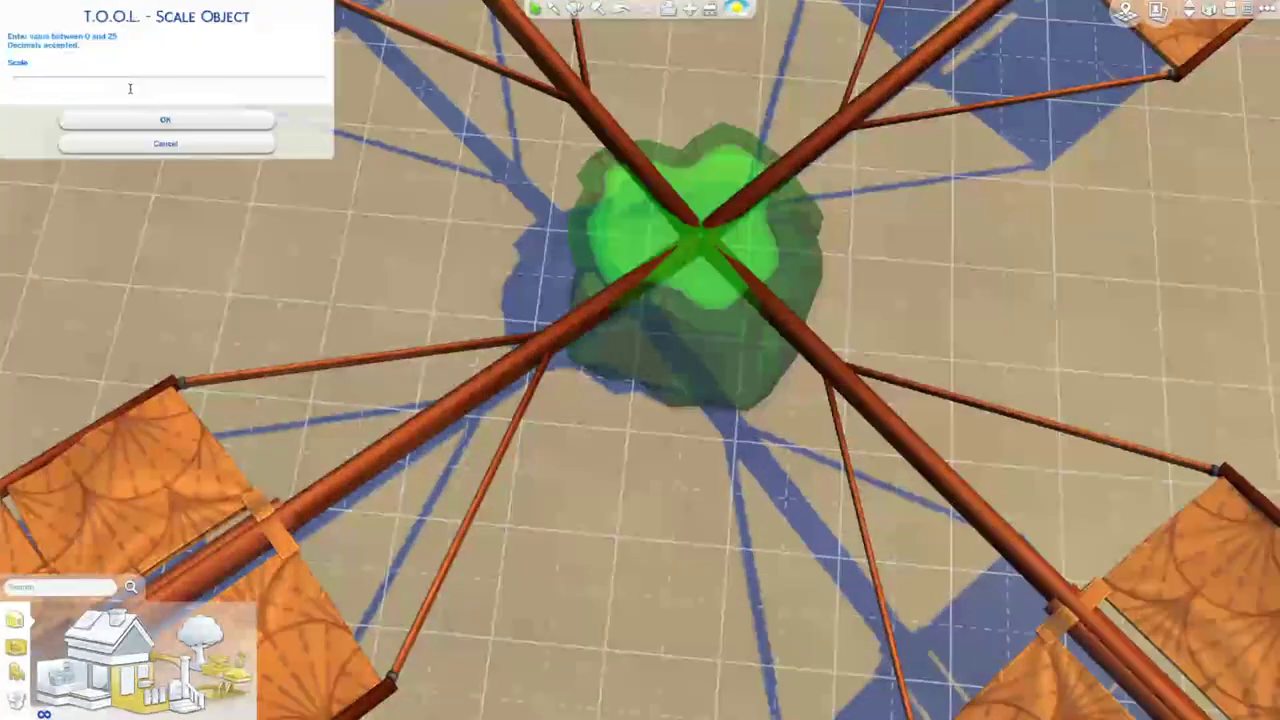
{"action": "left_click", "coordinate": [118, 153]}
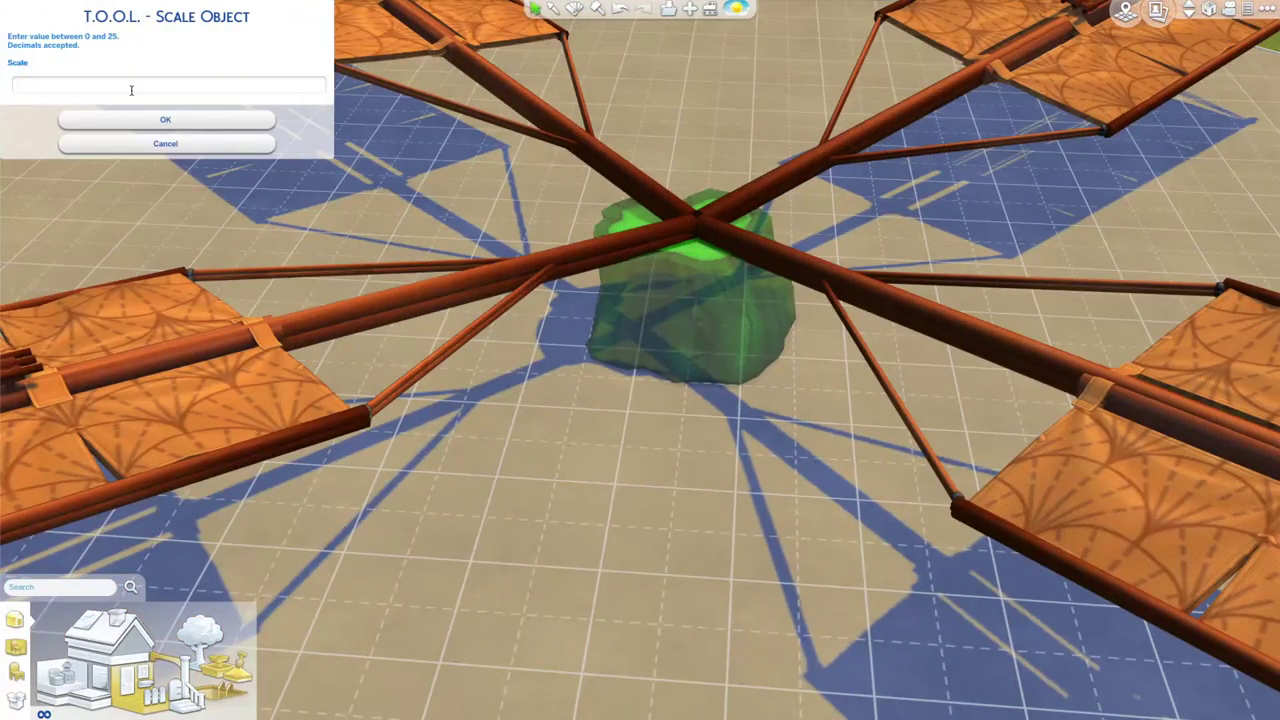
{"action": "key", "text": "Escape"}
{"action": "scroll", "coordinate": [640, 360], "scroll_direction": "down", "scroll_amount": 5}
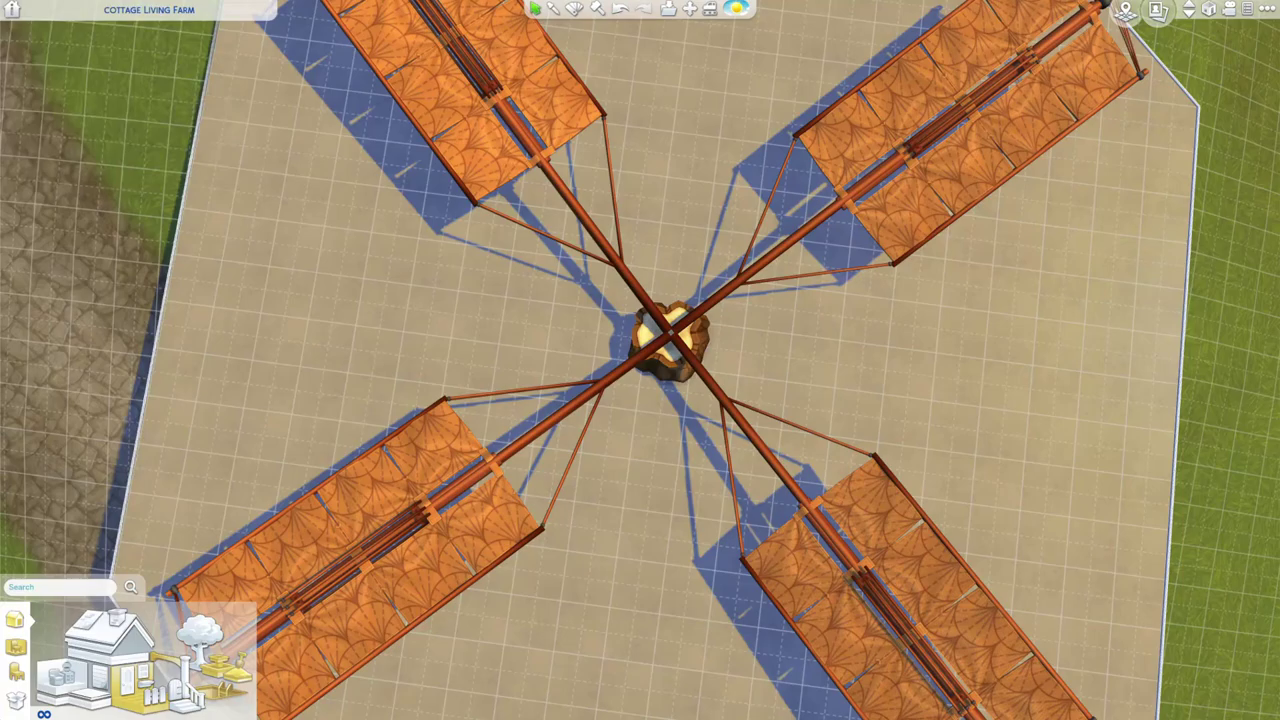
Rotate the firewood loveseat log by -90 degrees and place it over the point where the four beams cross.
{"action": "left_click", "coordinate": [802, 160]}
{"action": "left_click", "coordinate": [908, 194]}
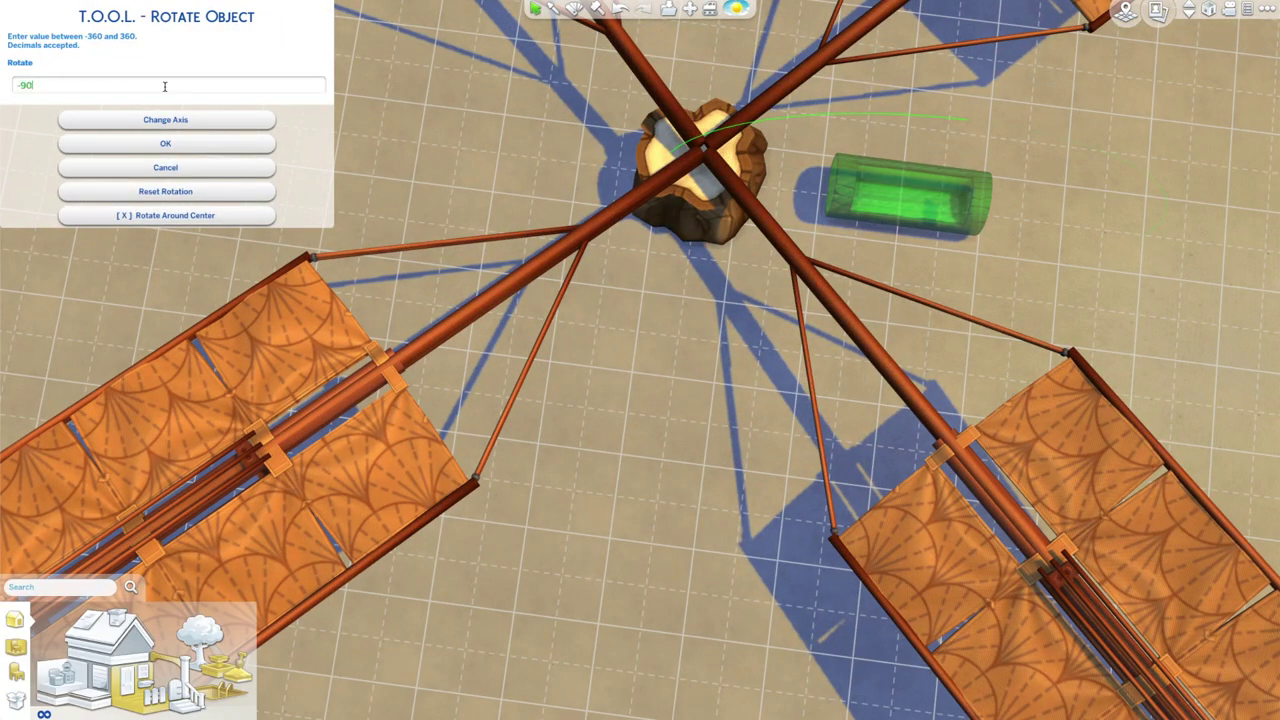
{"action": "left_click", "coordinate": [183, 151]}
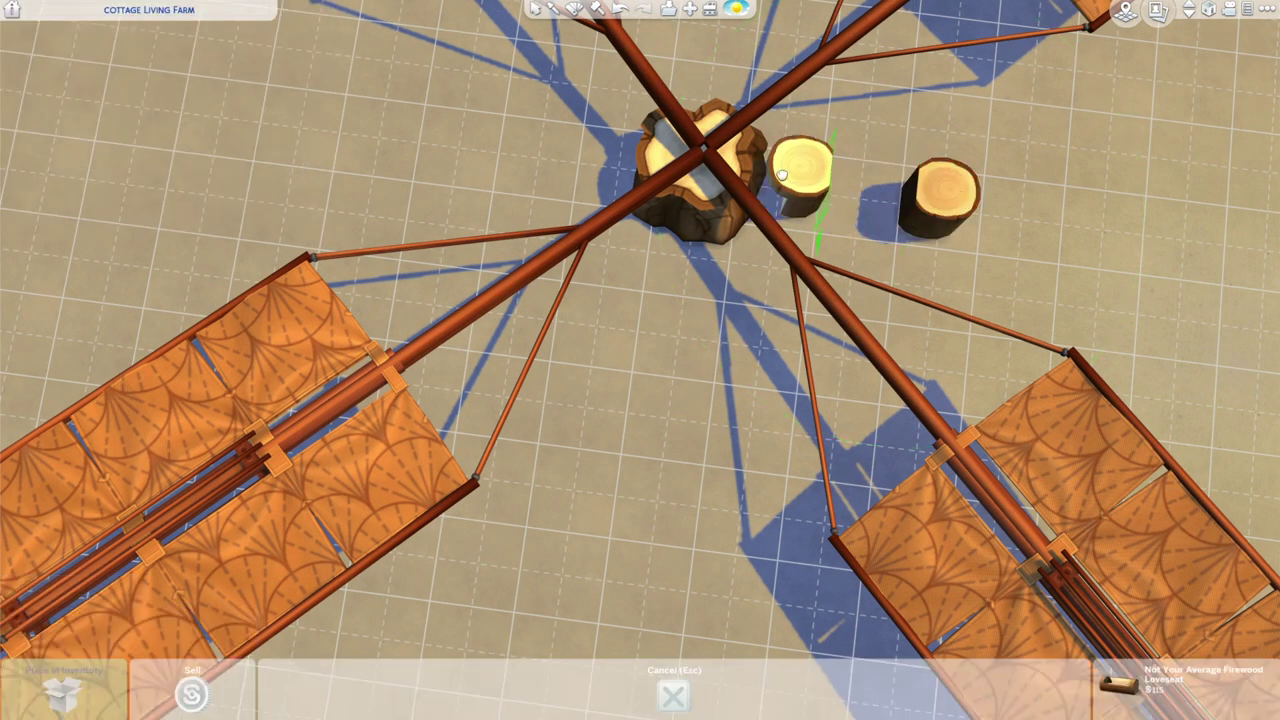
{"action": "left_click", "coordinate": [700, 162]}
{"action": "scroll", "coordinate": [674, 478], "scroll_direction": "up", "scroll_amount": 2}
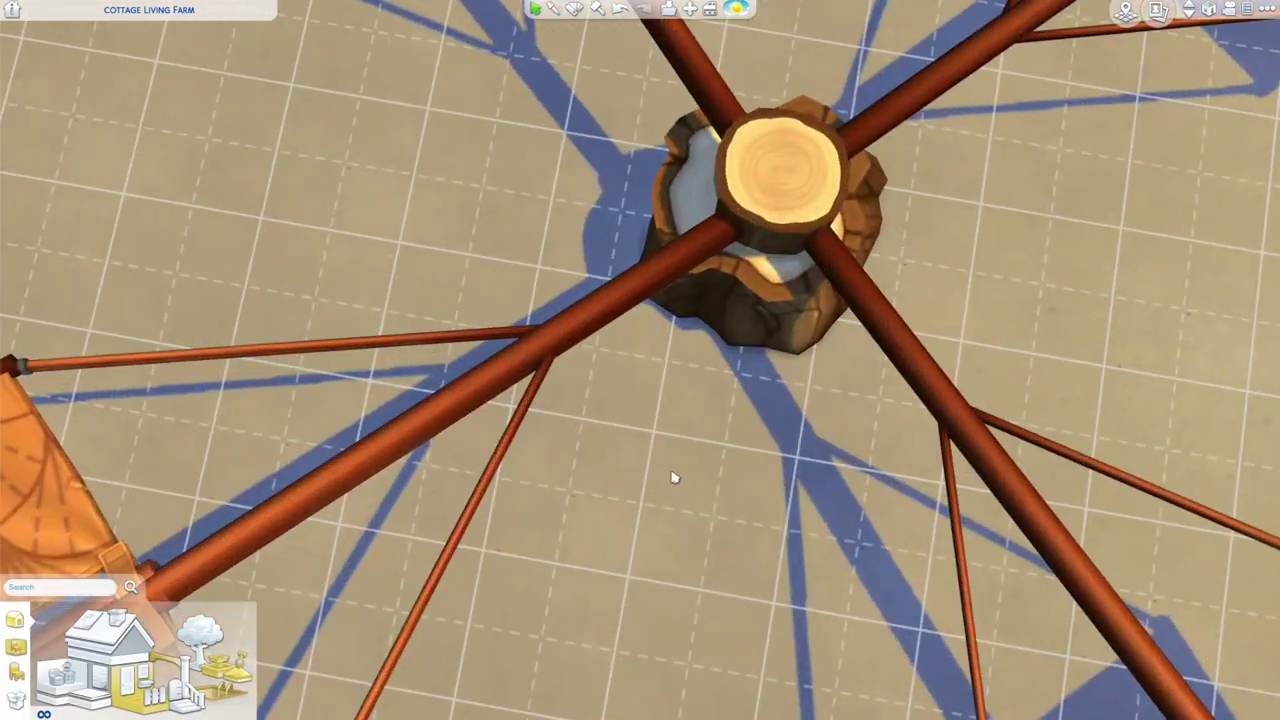
{"action": "scroll", "coordinate": [729, 420], "scroll_direction": "down", "scroll_amount": 10}
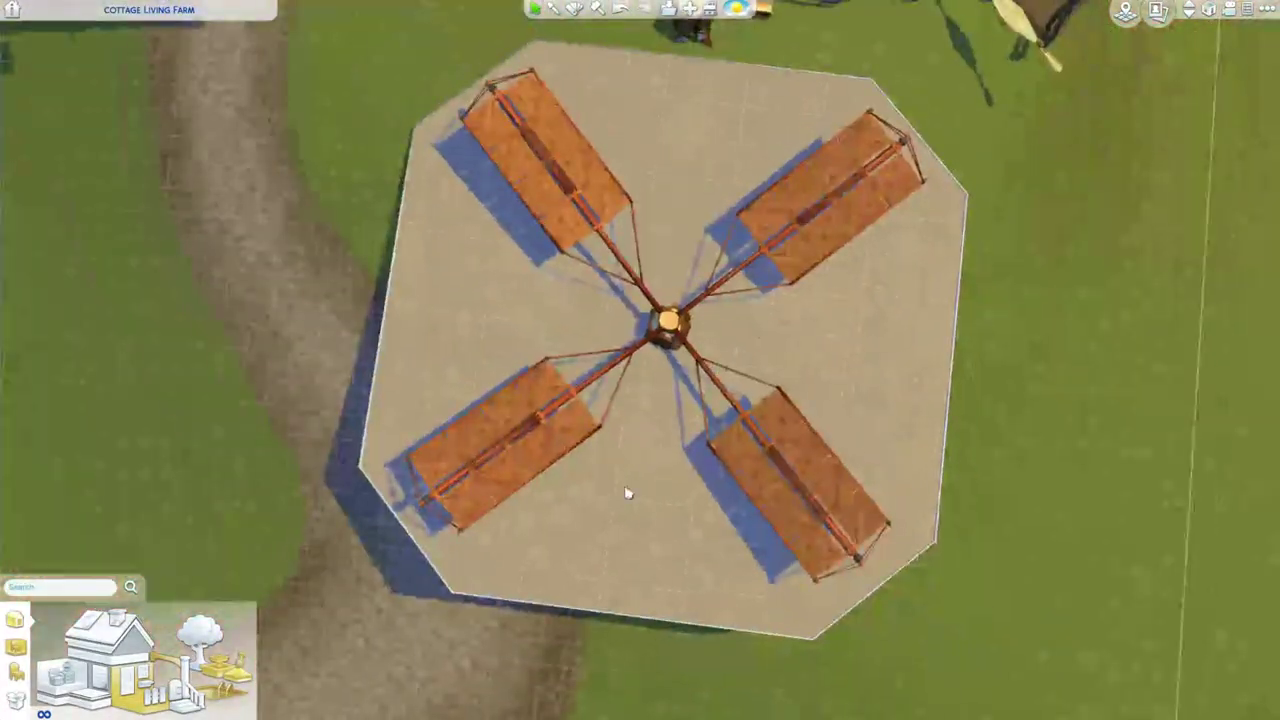
Group the four blades with their hub pieces and rotate the whole windmill wheel upright.
{"action": "scroll", "coordinate": [627, 492], "scroll_direction": "down", "scroll_amount": 6}
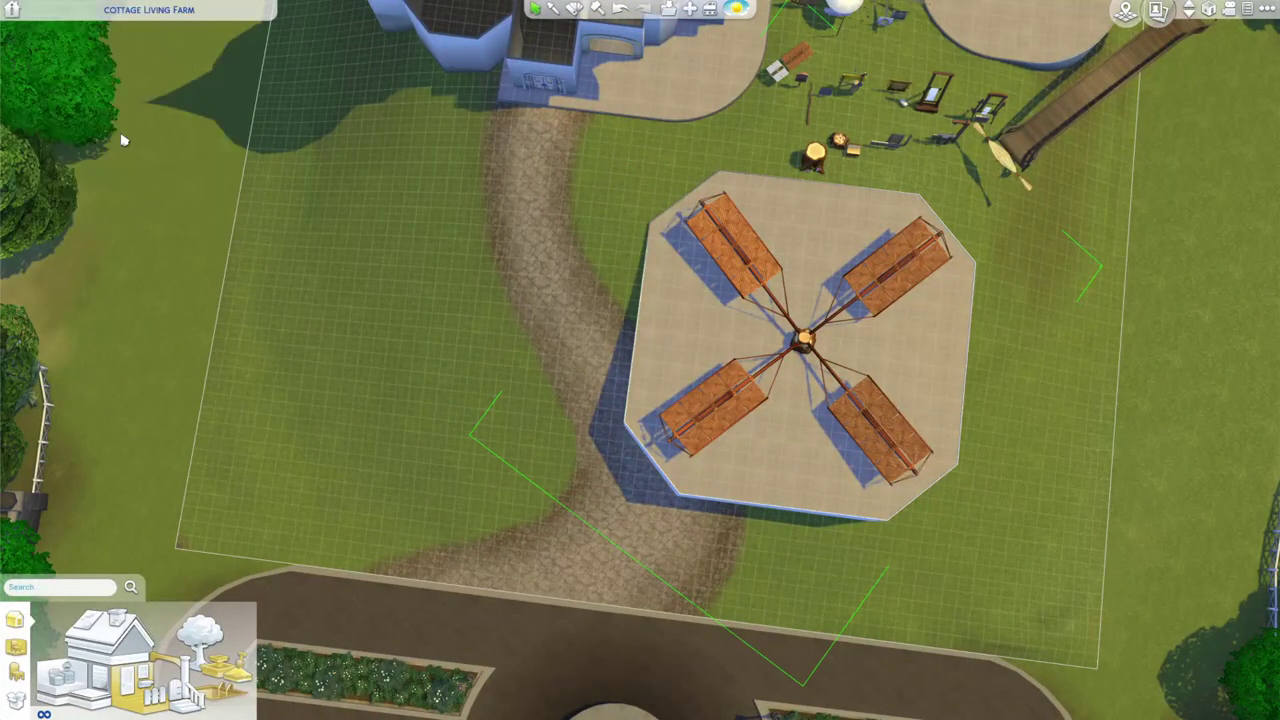
{"action": "scroll", "coordinate": [826, 137], "scroll_direction": "up", "scroll_amount": 3}
{"action": "left_click", "coordinate": [154, 177]}
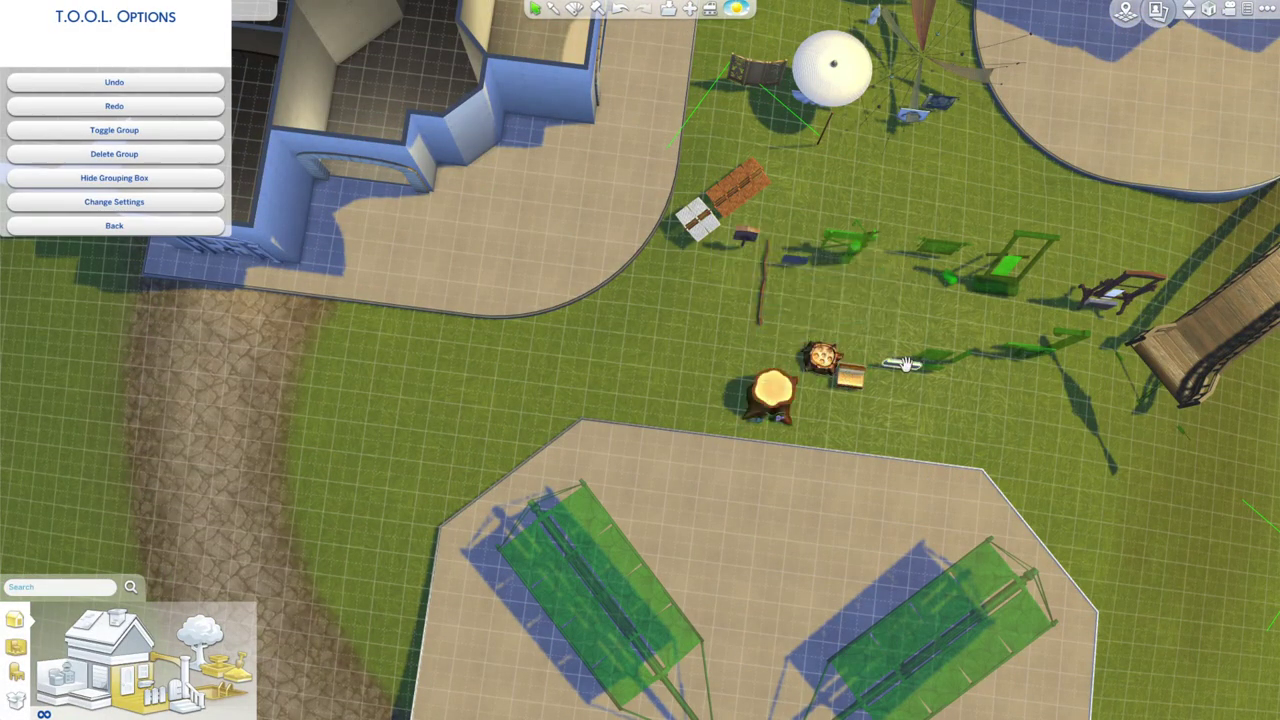
{"action": "scroll", "coordinate": [996, 283], "scroll_direction": "up", "scroll_amount": 8}
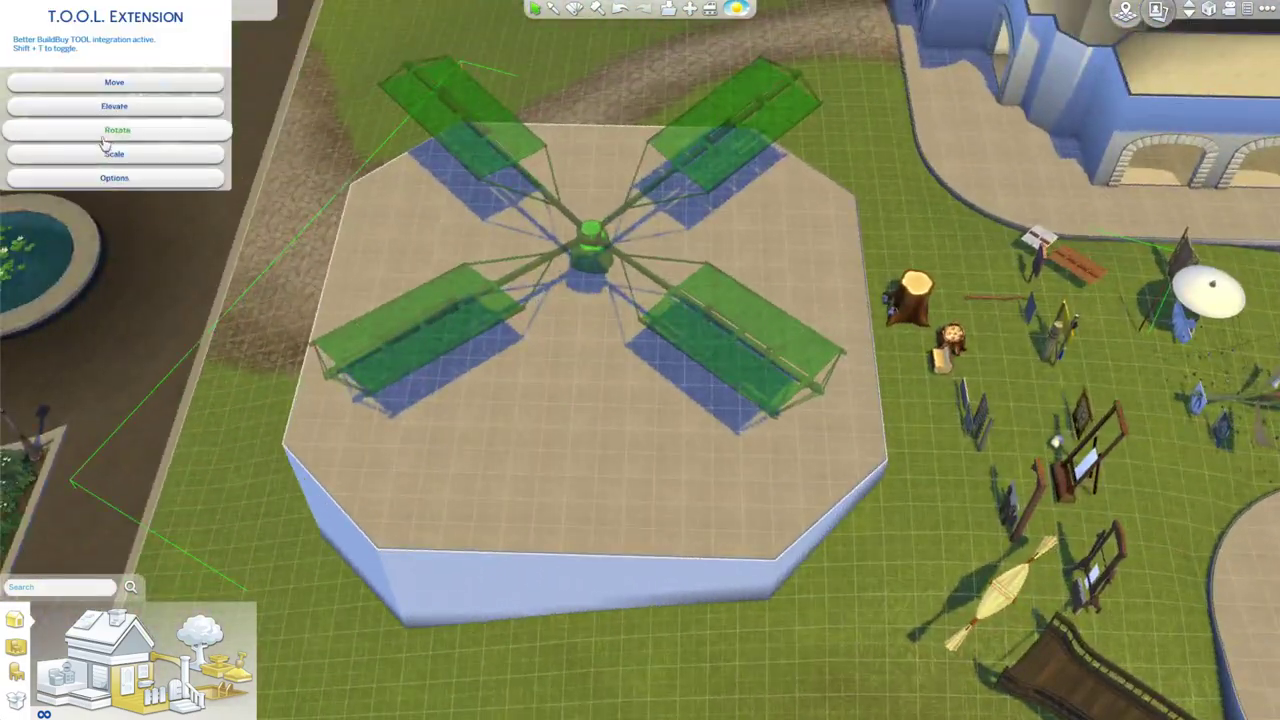
{"action": "left_click", "coordinate": [114, 130]}
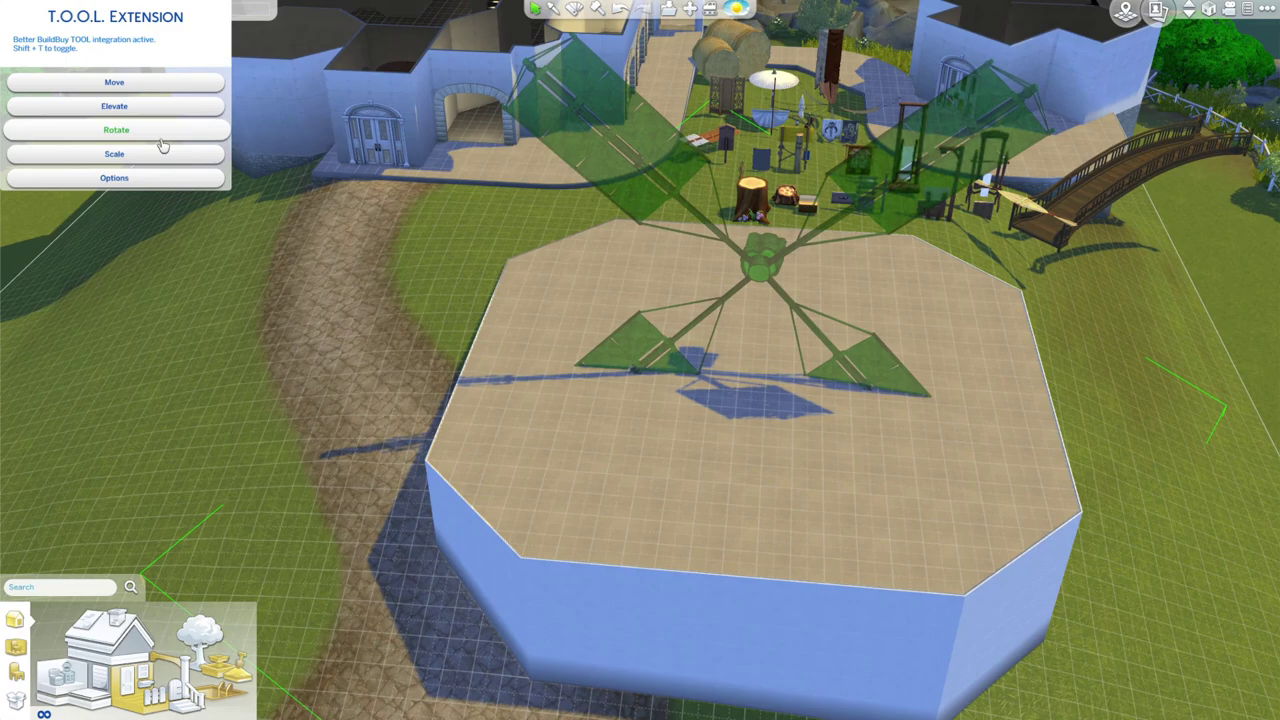
Add a small room behind the upright windmill wheel and adjust the wheel's rotation against its wall.
{"action": "left_click", "coordinate": [710, 345]}
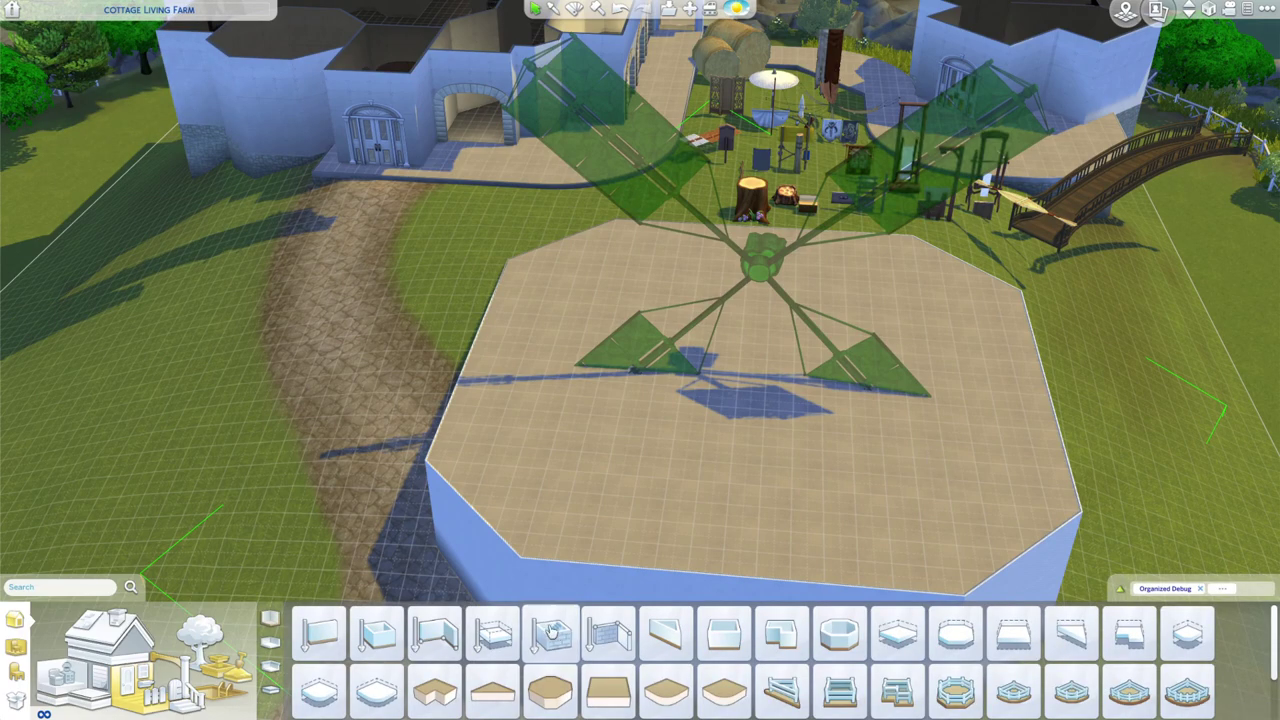
{"action": "left_click", "coordinate": [706, 368]}
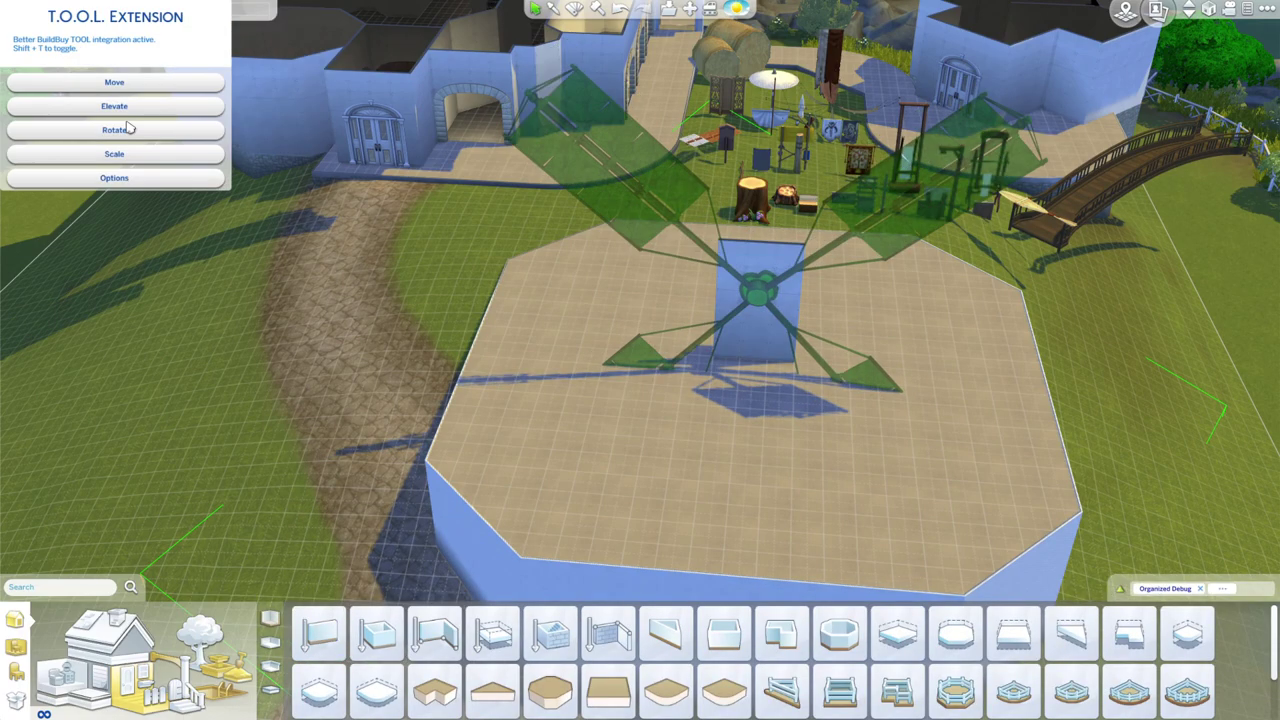
{"action": "left_click", "coordinate": [117, 131]}
{"action": "left_click", "coordinate": [149, 120]}
{"action": "left_click", "coordinate": [560, 380]}
Save the room holding the windmill blades under the name "fabric".
{"action": "left_click", "coordinate": [672, 58]}
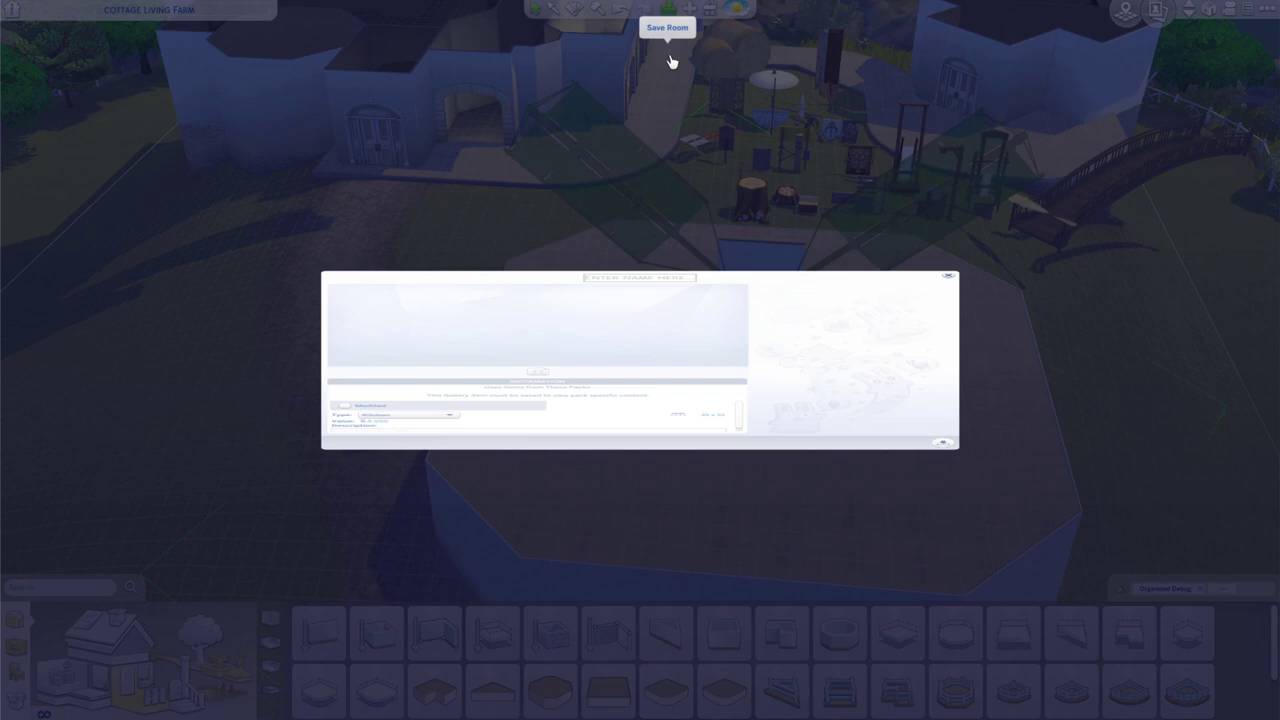
{"action": "left_click", "coordinate": [638, 155]}
{"action": "type", "text": "fabric"}
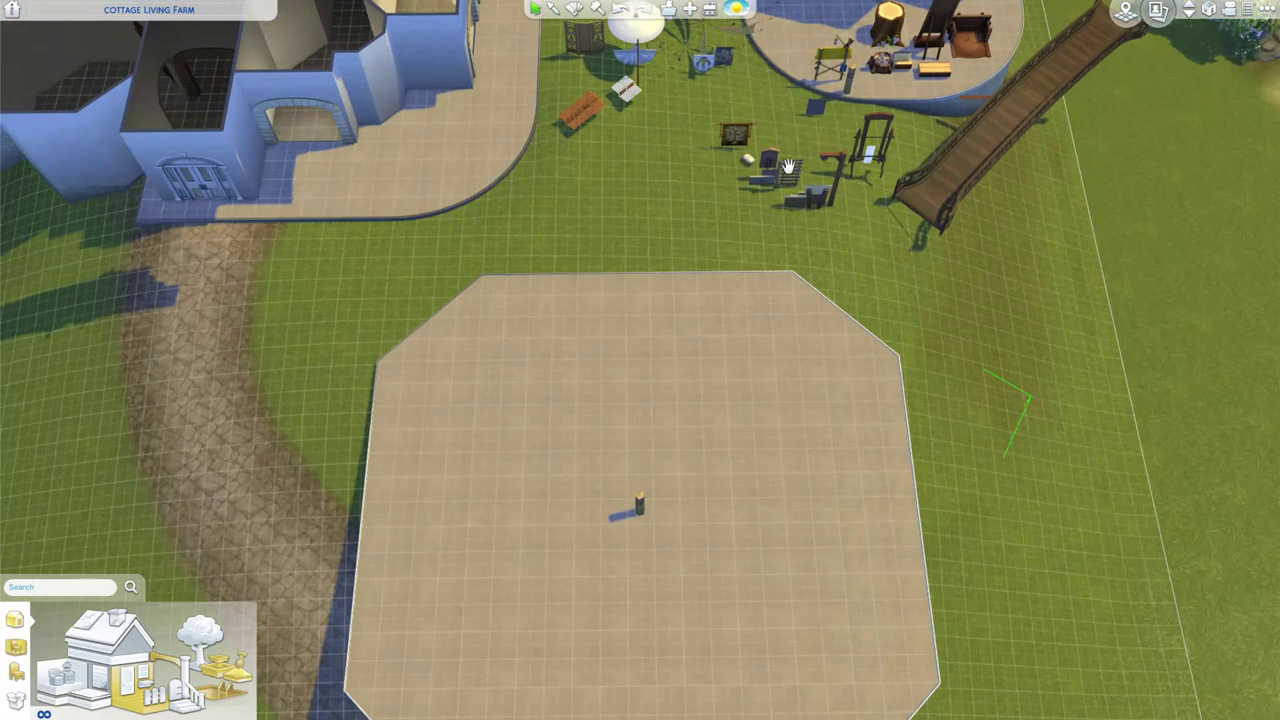
Lay a railway track beside the wooden post and place an EP09FenceWoodPost01 as its centre beam.
{"action": "left_click", "coordinate": [767, 382]}
{"action": "left_click", "coordinate": [806, 500]}
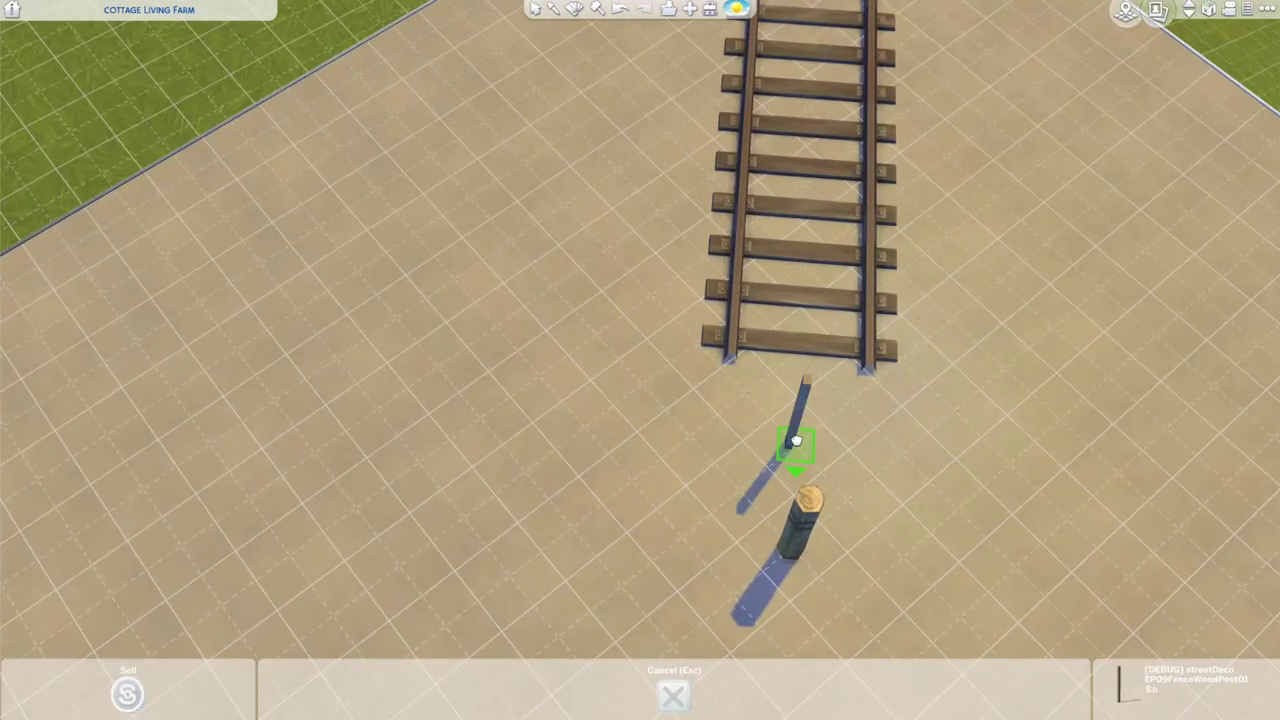
{"action": "left_click", "coordinate": [640, 550]}
Rotate the small plank panel by 90 degrees so it lies flat on the platform.
{"action": "left_click", "coordinate": [666, 500]}
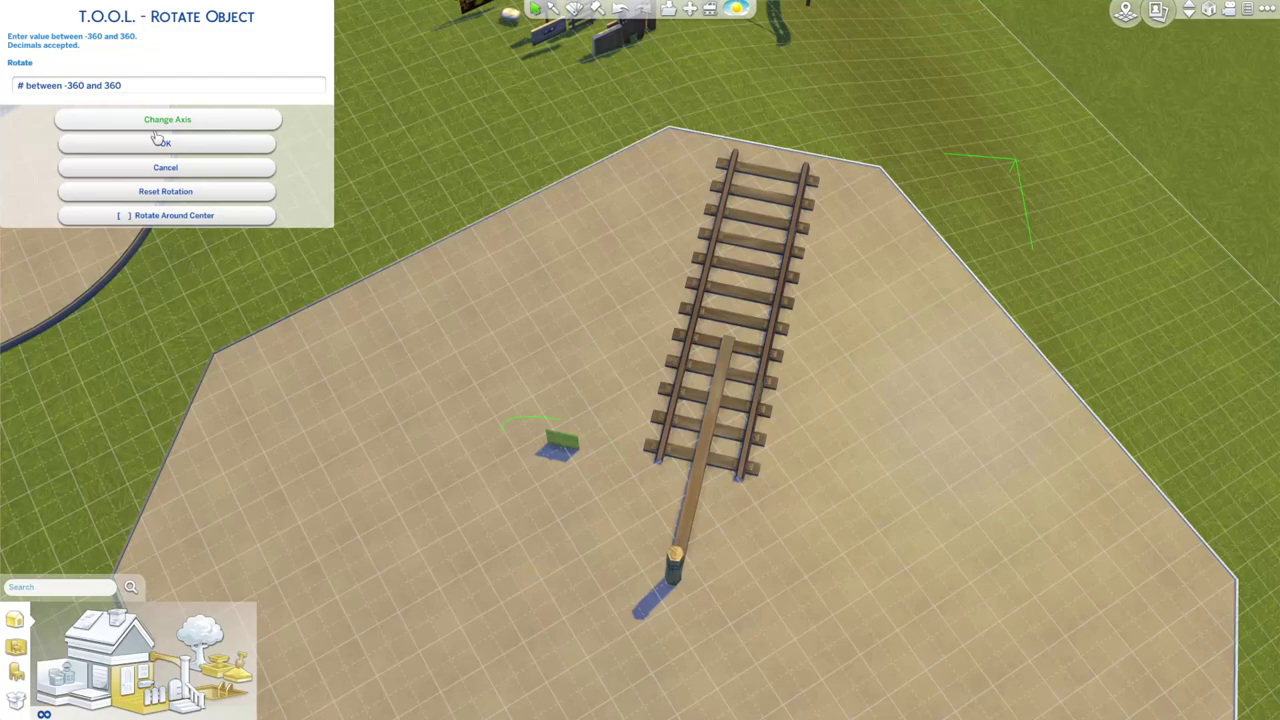
{"action": "type", "text": "90"}
{"action": "left_click", "coordinate": [166, 144]}
Rotate the wooden beams at the post by 30 and -30 degrees to angle them for bracing.
{"action": "left_click", "coordinate": [150, 134]}
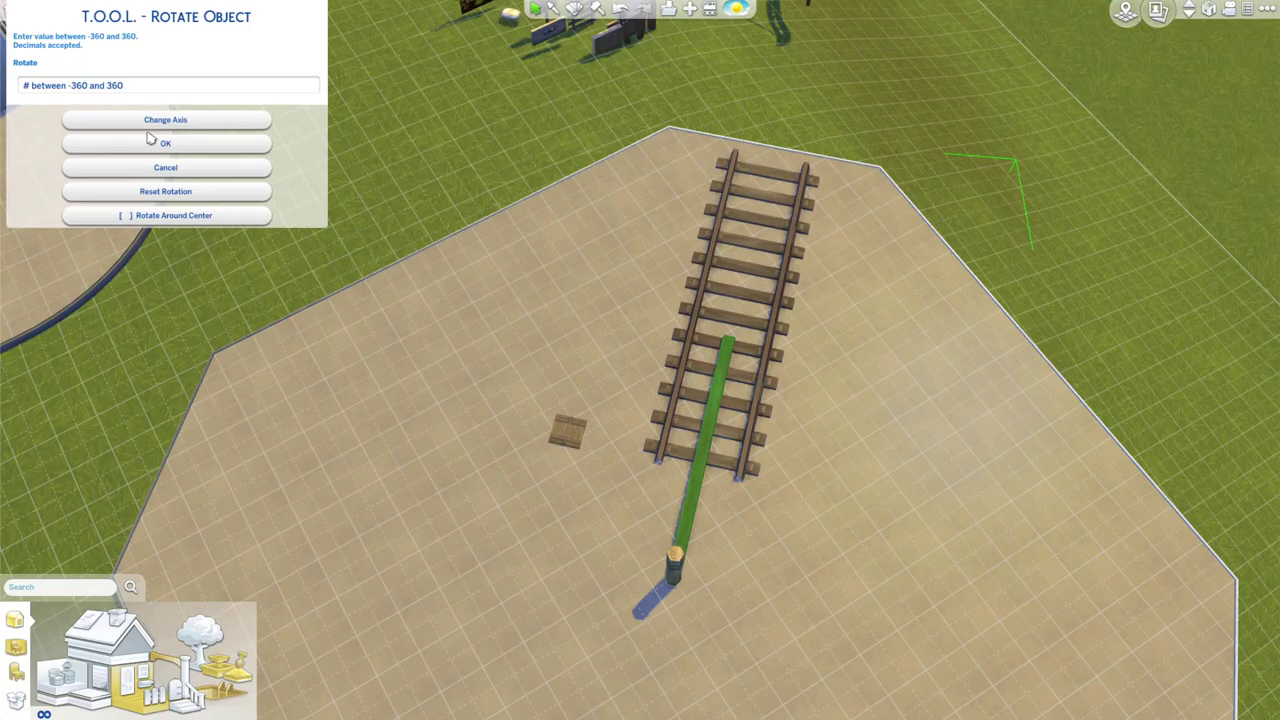
{"action": "left_click", "coordinate": [159, 89]}
{"action": "type", "text": "30"}
{"action": "left_click", "coordinate": [161, 145]}
{"action": "left_click", "coordinate": [126, 132]}
{"action": "type", "text": "30"}
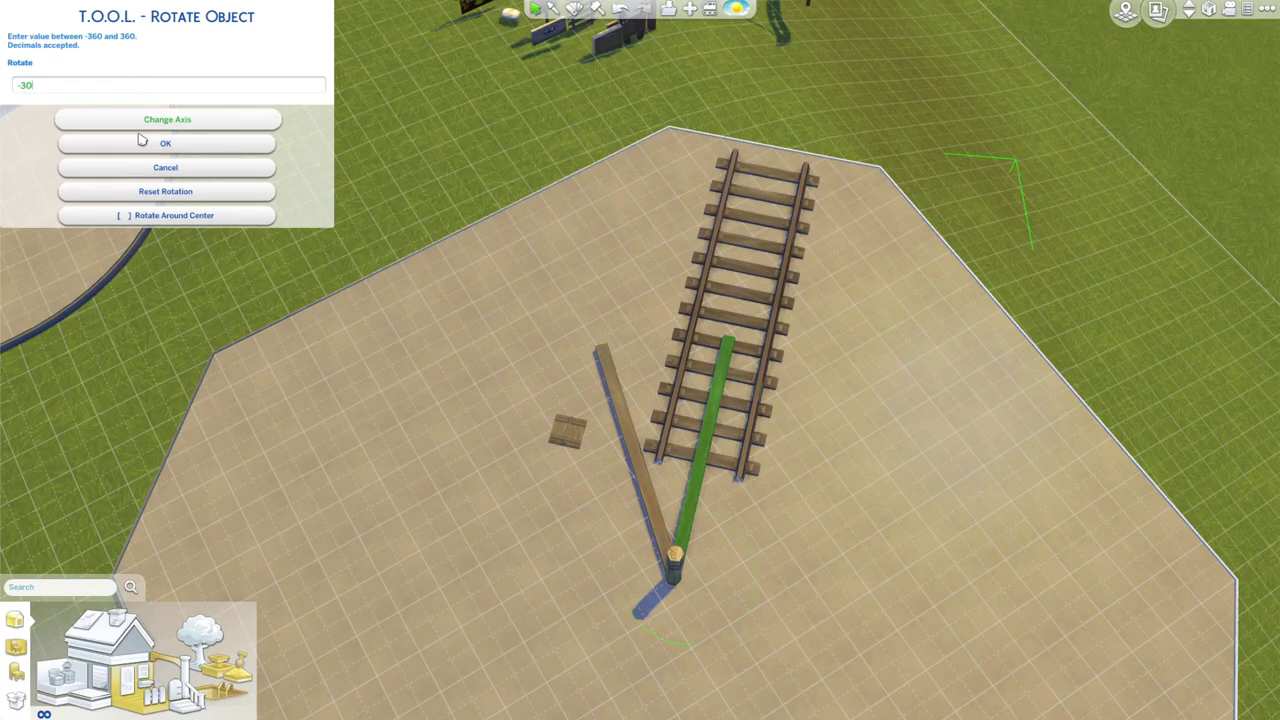
{"action": "left_click", "coordinate": [142, 142]}
Shrink the angled beams and fit them as diagonal braces between the centre beam and the rail ends.
{"action": "left_click", "coordinate": [746, 508]}
{"action": "scroll", "coordinate": [746, 508], "scroll_direction": "up", "scroll_amount": 5}
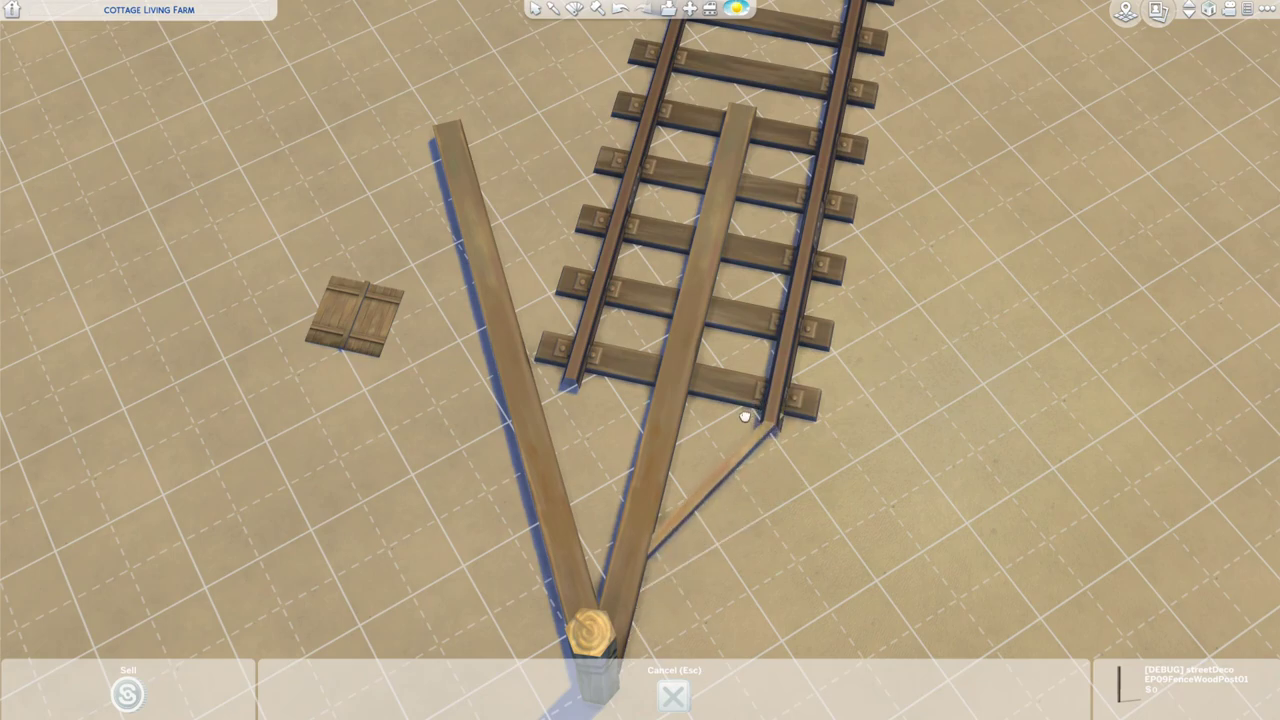
{"action": "key", "text": "bracketleft"}
{"action": "key", "text": "bracketleft"}
{"action": "mouse_move", "coordinate": [628, 306]}
{"action": "left_mouse_down"}
{"action": "mouse_move", "coordinate": [505, 327]}
{"action": "mouse_move", "coordinate": [449, 460]}
{"action": "left_mouse_up"}
{"action": "left_click", "coordinate": [501, 363]}
{"action": "left_click", "coordinate": [677, 543]}
{"action": "left_click", "coordinate": [677, 543]}
{"action": "key", "text": "e"}
Enlarge the plank panel and lay copies between the rails on both sides of the centre beam.
{"action": "left_click", "coordinate": [345, 365]}
{"action": "key", "text": "bracketright"}
{"action": "key", "text": "bracketright"}
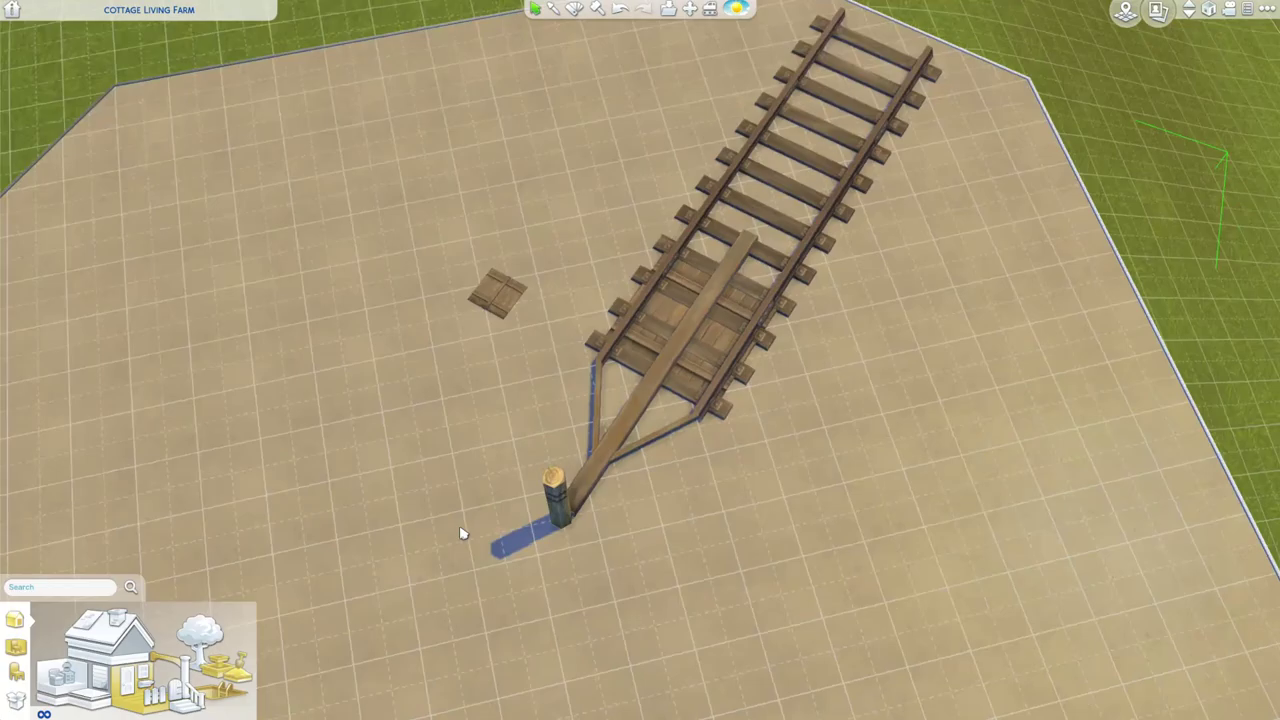
{"action": "left_click", "coordinate": [737, 294]}
{"action": "left_click", "coordinate": [649, 391]}
{"action": "left_click", "coordinate": [544, 299]}
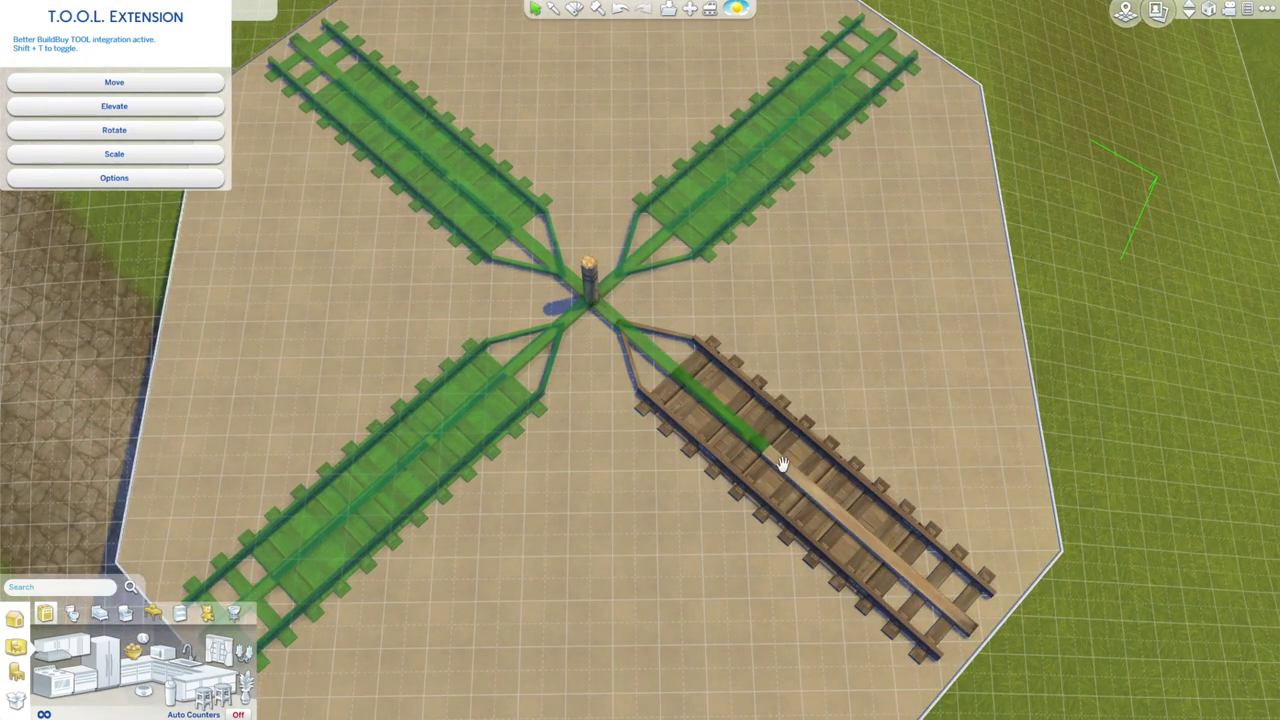
Add the remaining track blade's parts to the group and raise all four blades above the platform.
{"action": "left_click", "coordinate": [783, 464]}
{"action": "left_click", "coordinate": [750, 457]}
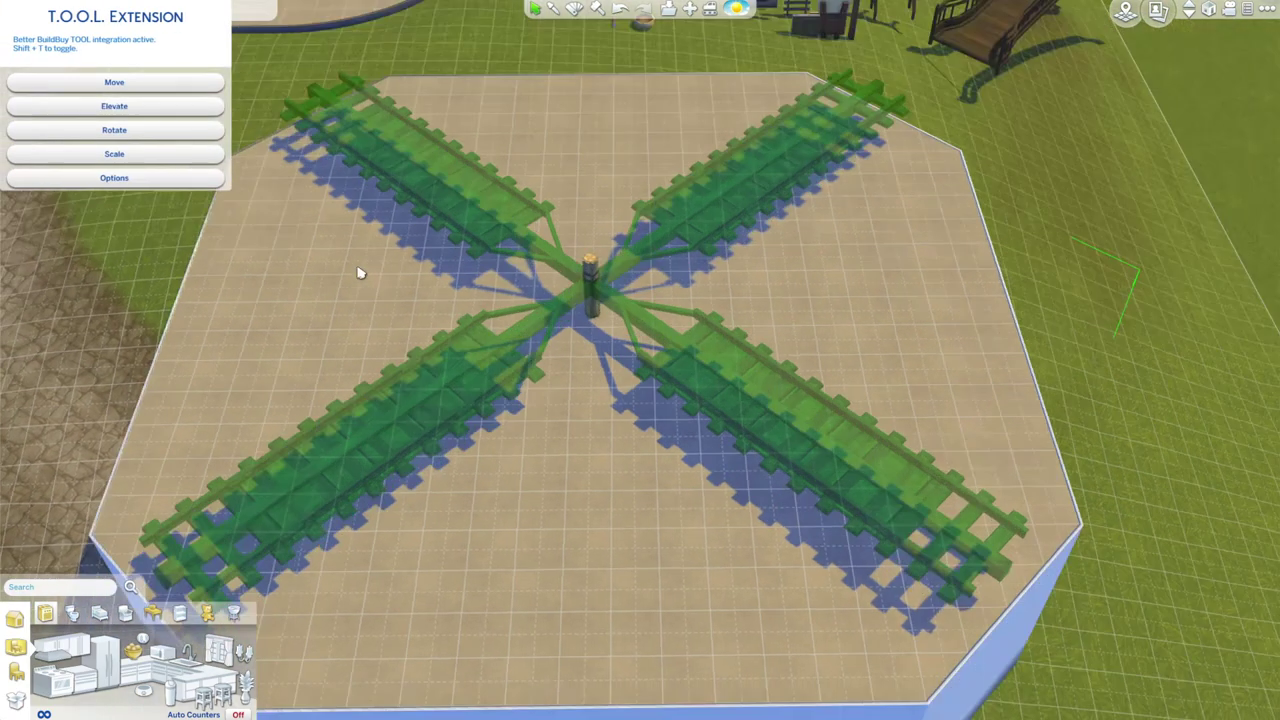
Place a garden pot around the wooden post beneath the hub of the track blades.
{"action": "scroll", "coordinate": [360, 273], "scroll_direction": "up", "scroll_amount": 3}
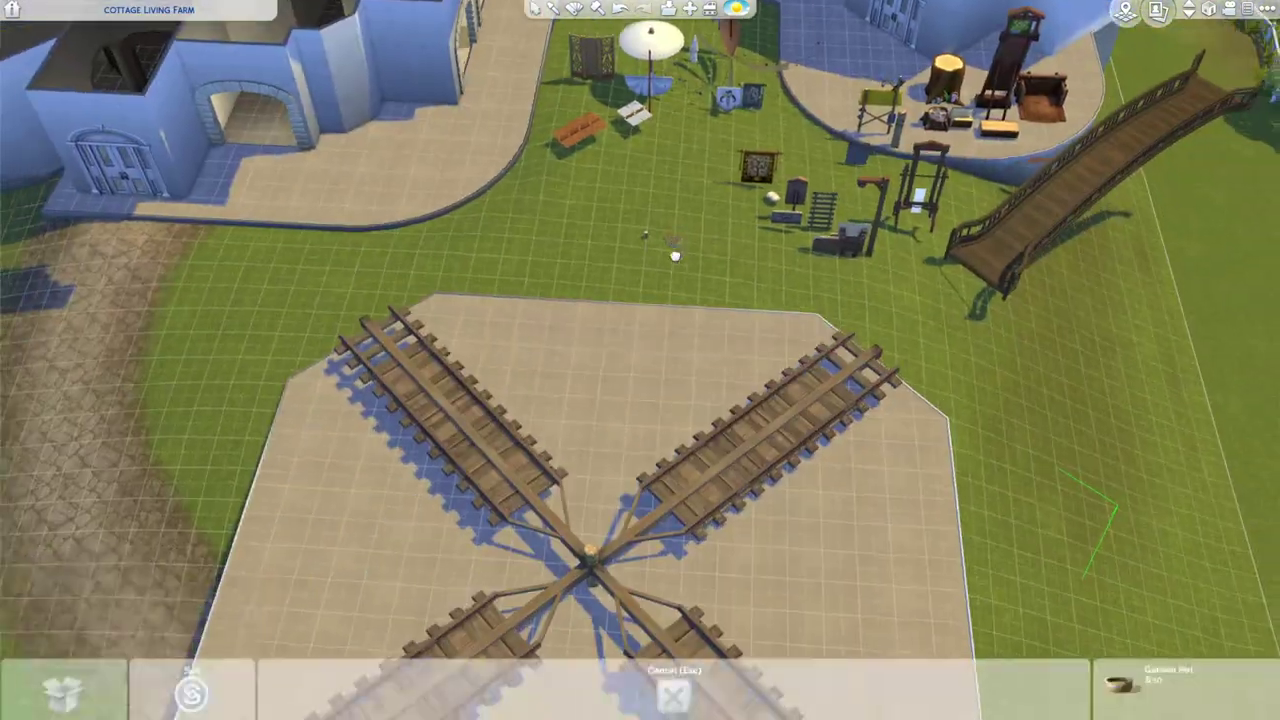
{"action": "left_click", "coordinate": [541, 276]}
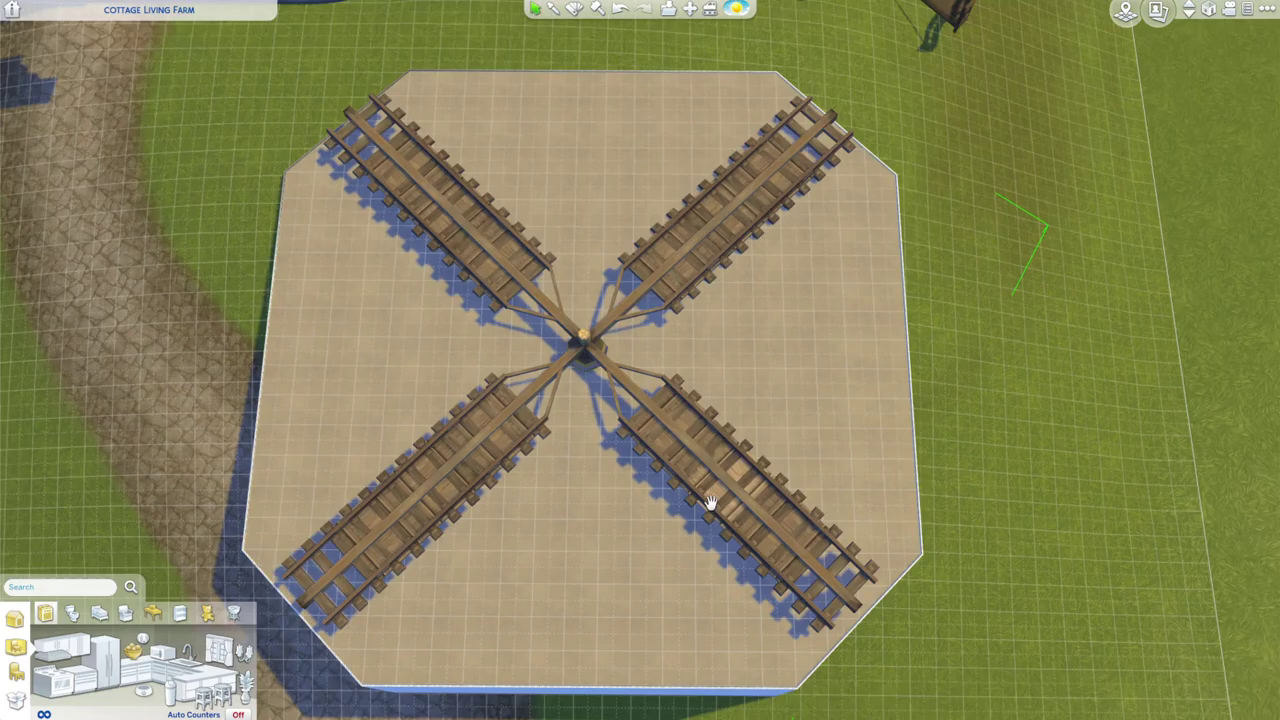
{"action": "left_click", "coordinate": [466, 300]}
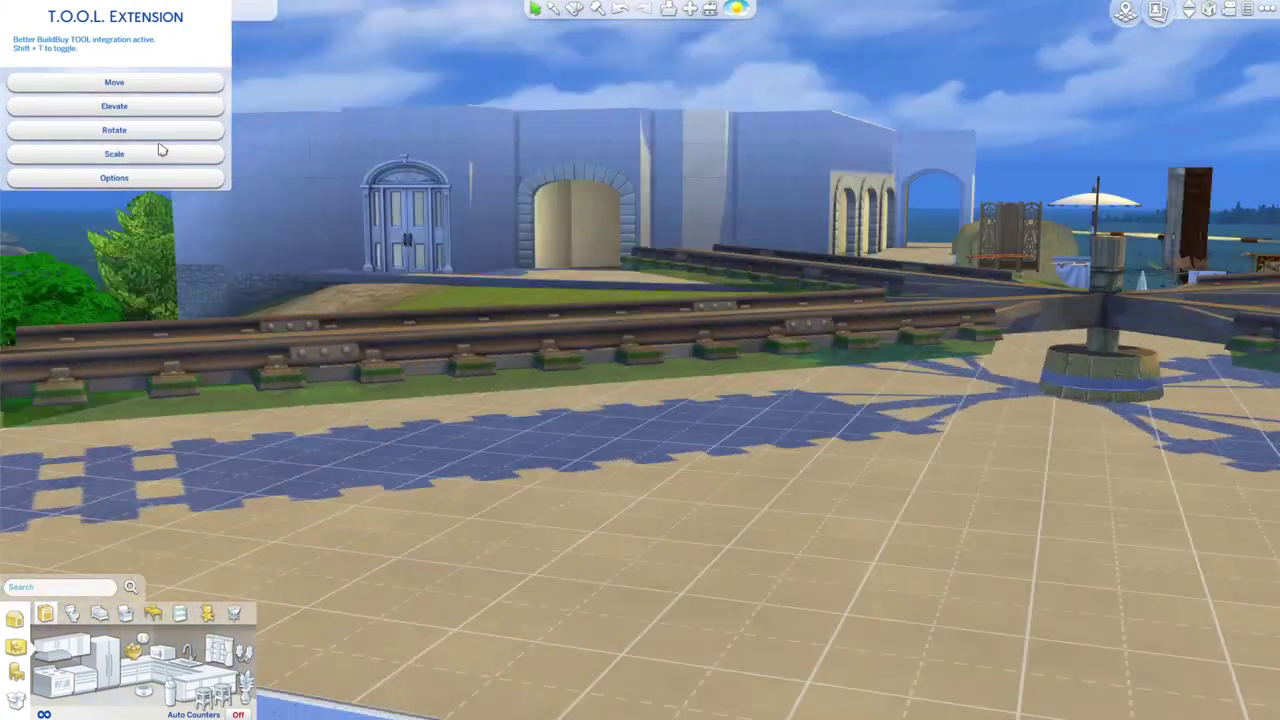
Adjust the selected track pieces on the underside of the four blades with T.O.O.L.
{"action": "left_click", "coordinate": [160, 149]}
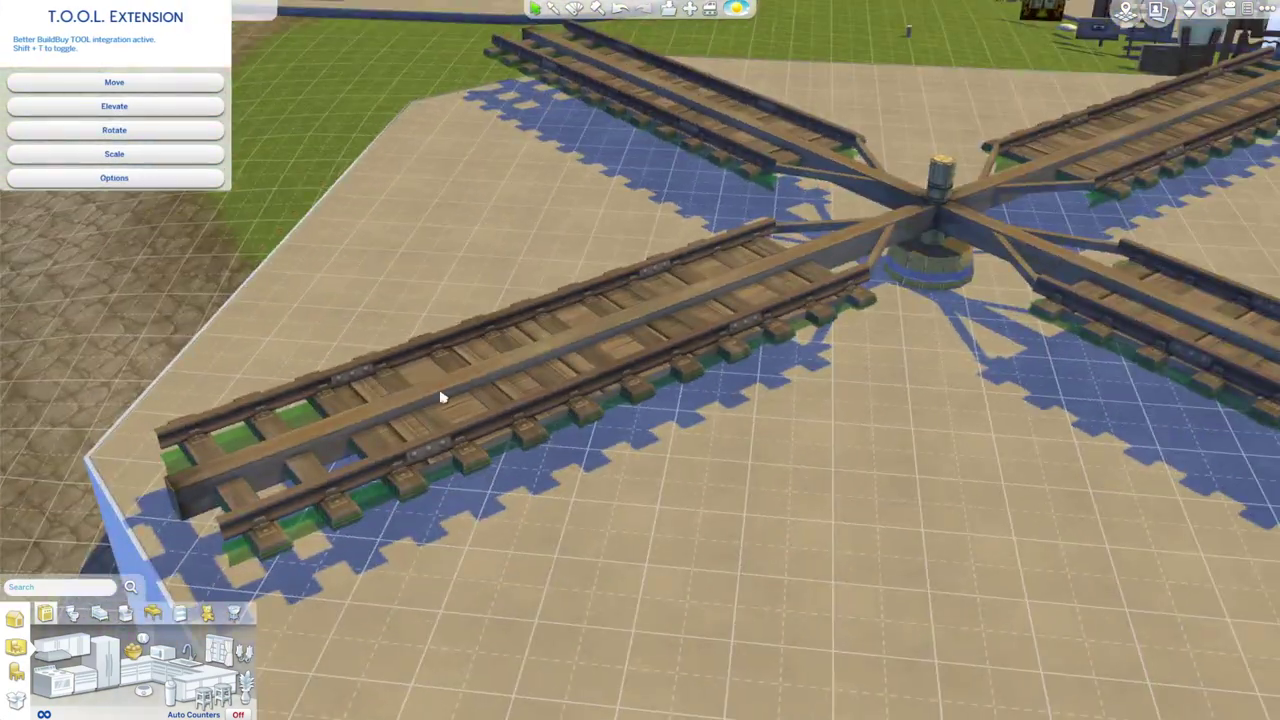
{"action": "left_click", "coordinate": [443, 394]}
{"action": "left_click", "coordinate": [165, 119]}
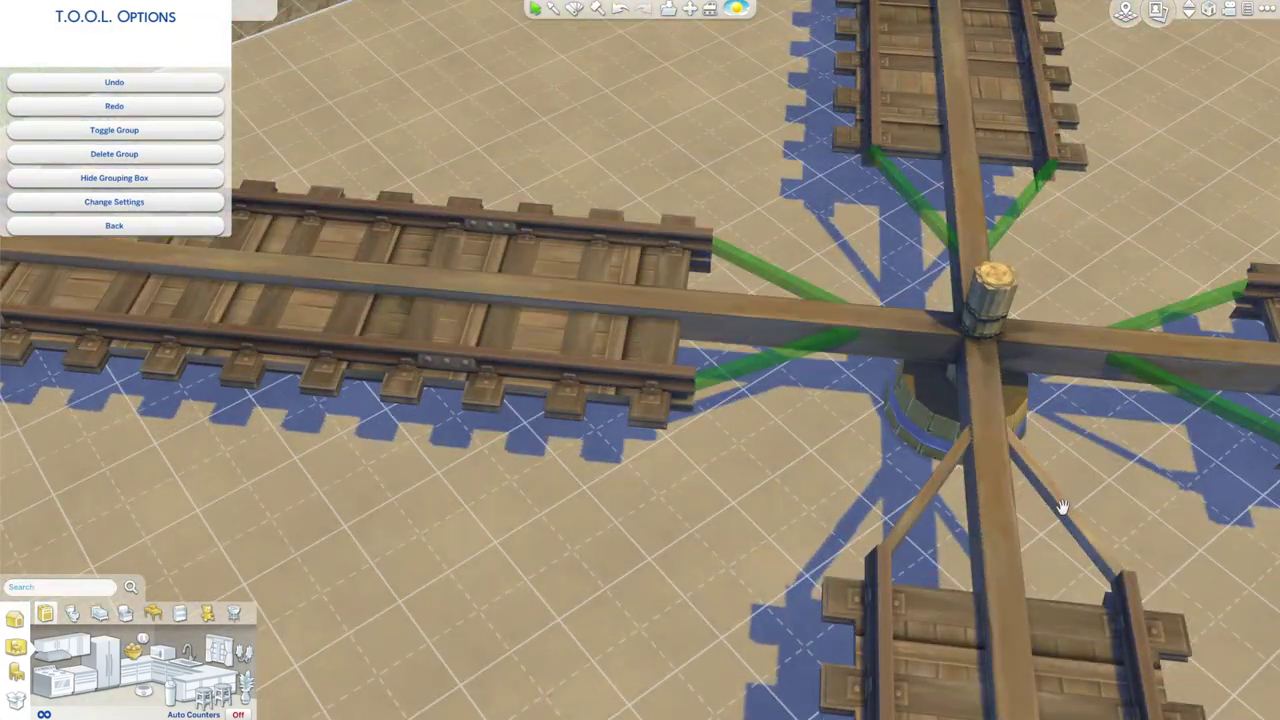
Group the diagonal braces of all four blades around the hub.
{"action": "left_click", "coordinate": [1062, 507]}
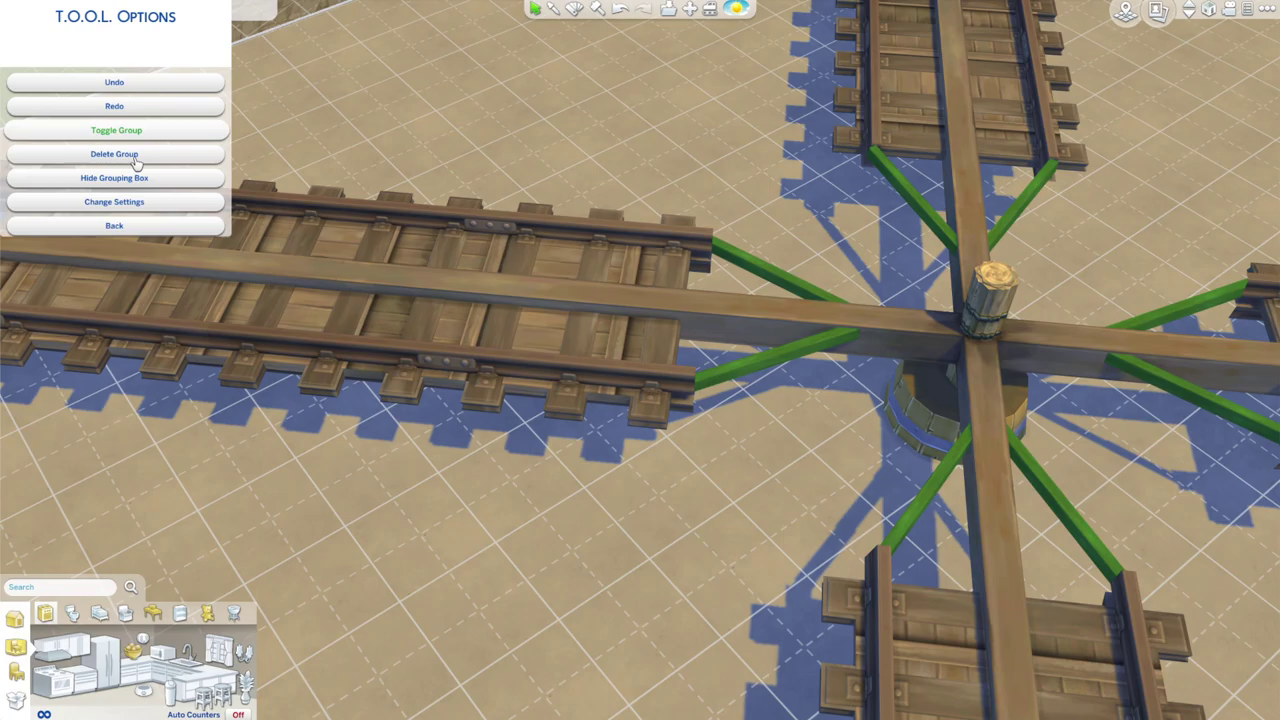
{"action": "left_click", "coordinate": [142, 120]}
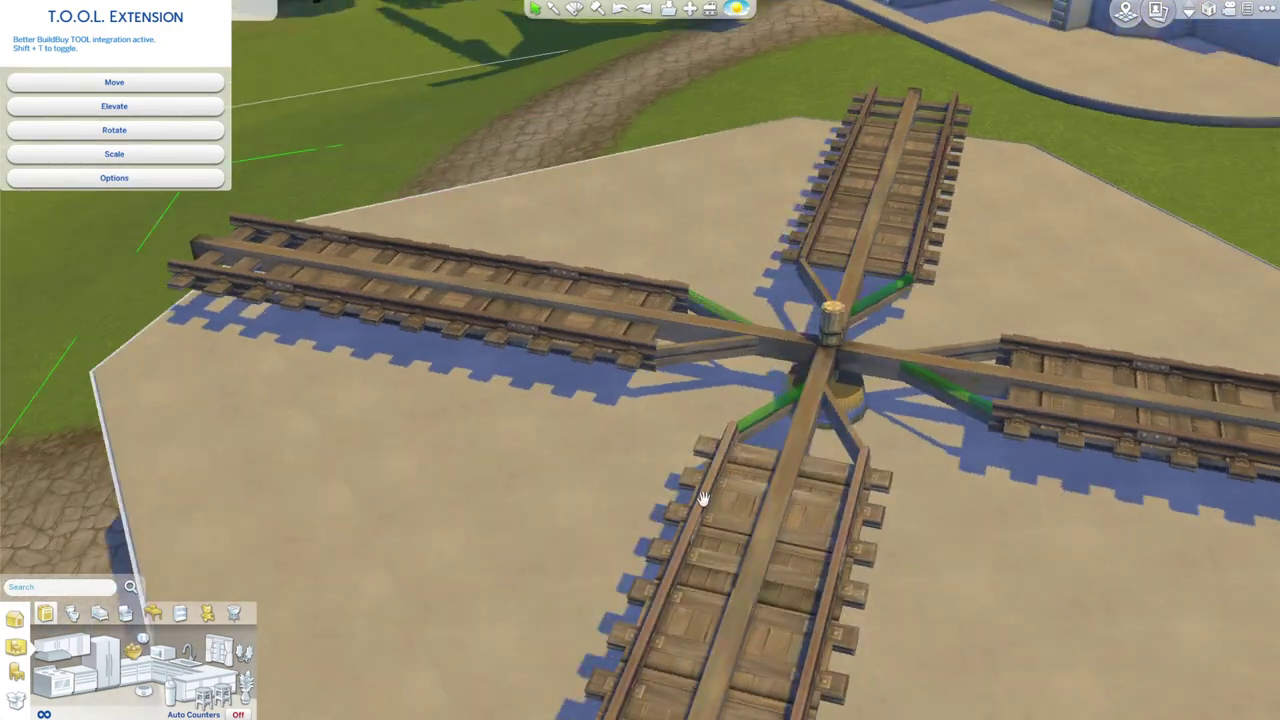
Rotate and elevate the lower layer of diagonal braces with T.O.O.L. to fit beneath the upper braces of the four blades.
{"action": "left_click", "coordinate": [114, 130]}
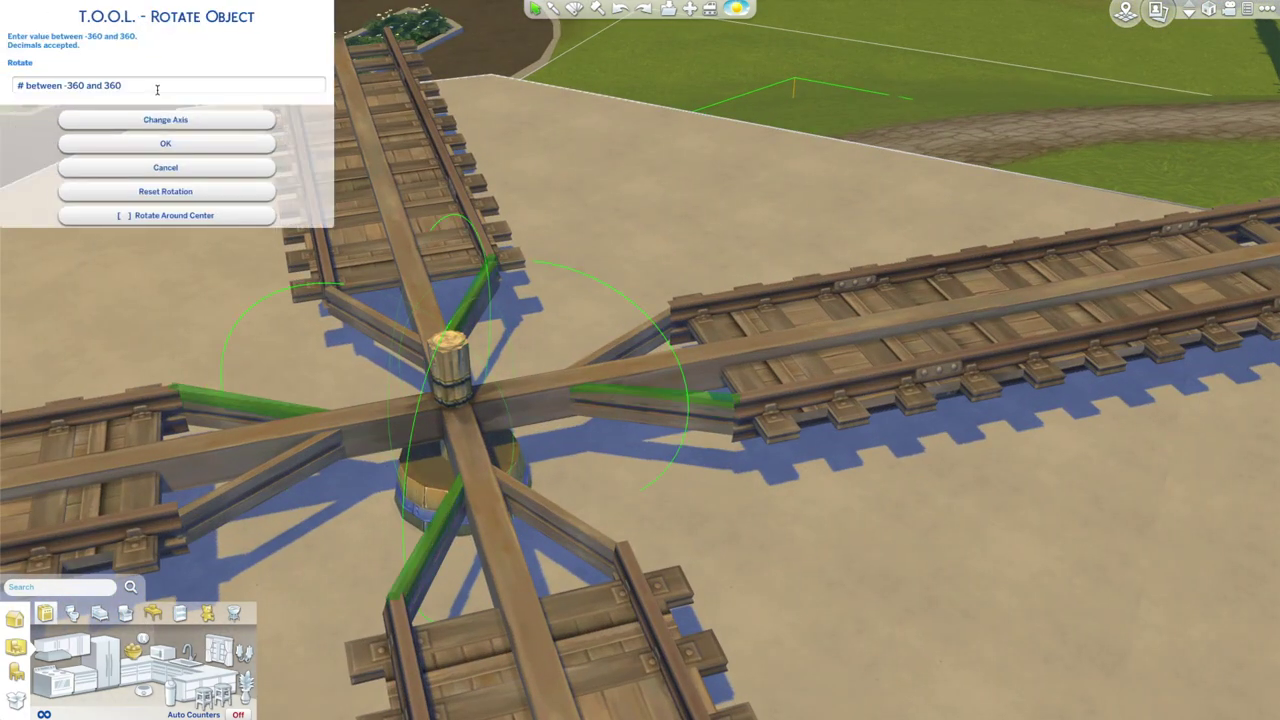
{"action": "left_click", "coordinate": [165, 143]}
{"action": "left_click", "coordinate": [166, 151]}
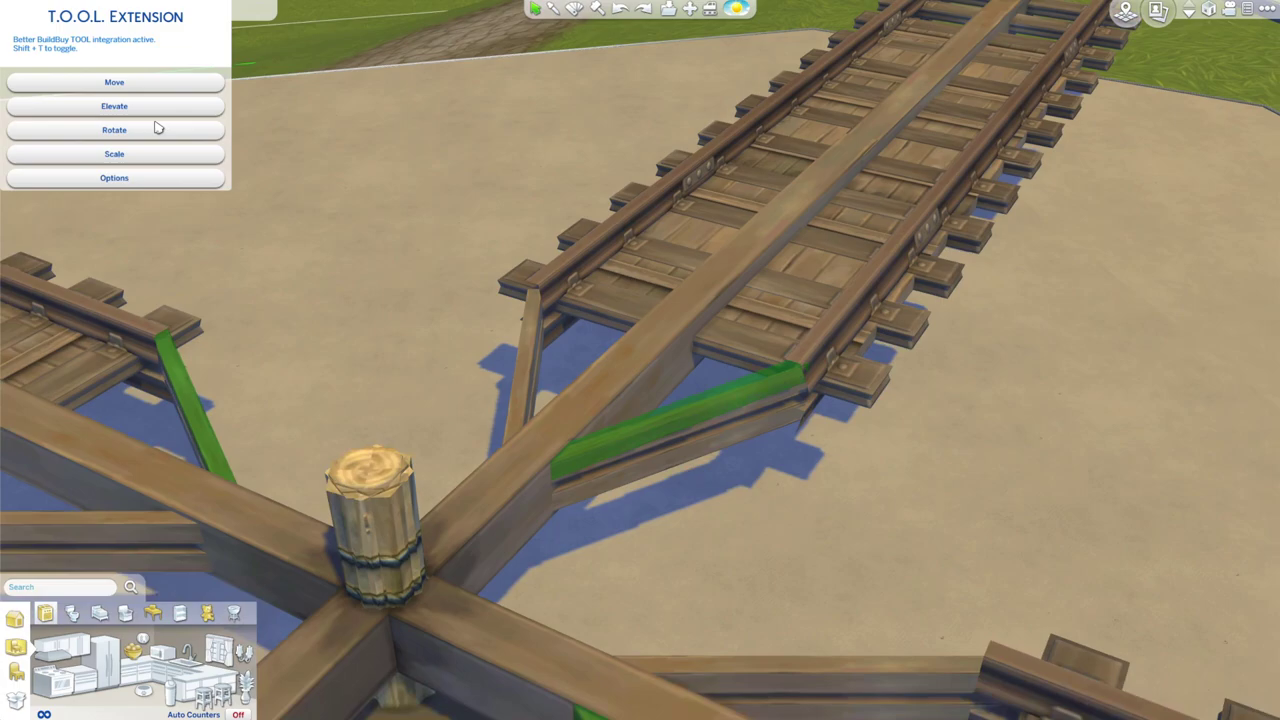
{"action": "left_click", "coordinate": [150, 108]}
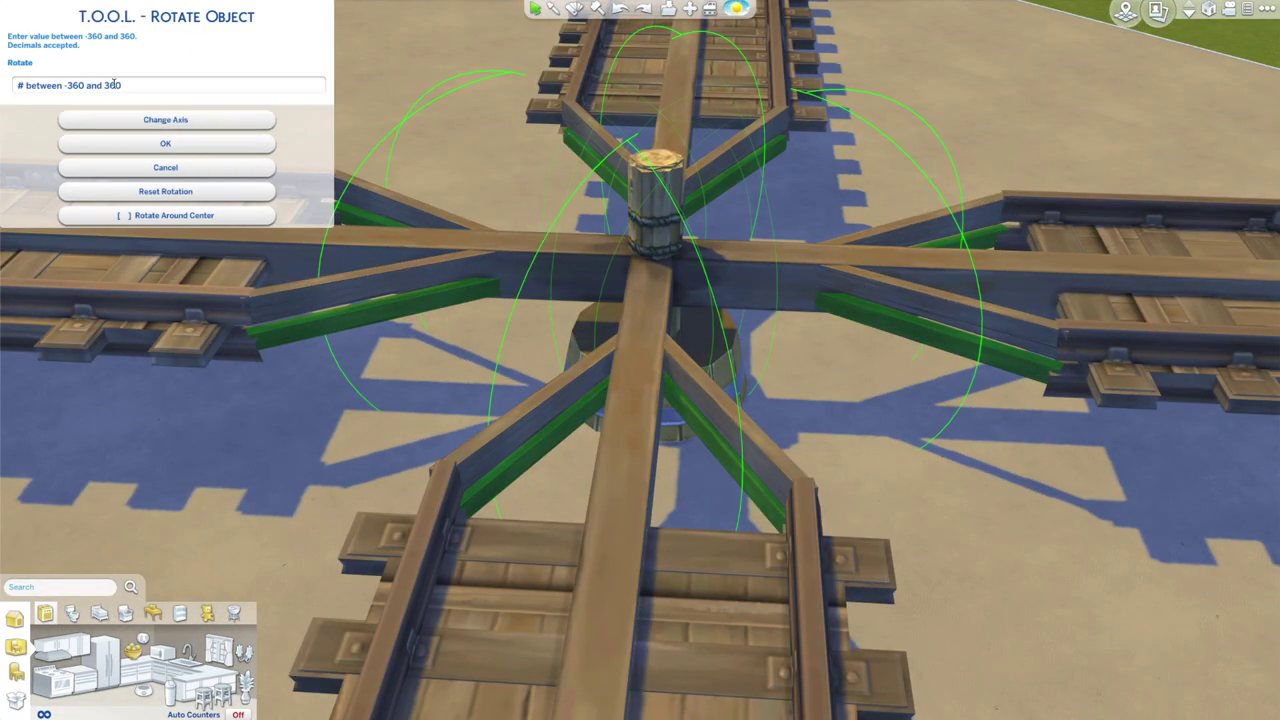
{"action": "left_click", "coordinate": [154, 146]}
{"action": "left_click", "coordinate": [152, 119]}
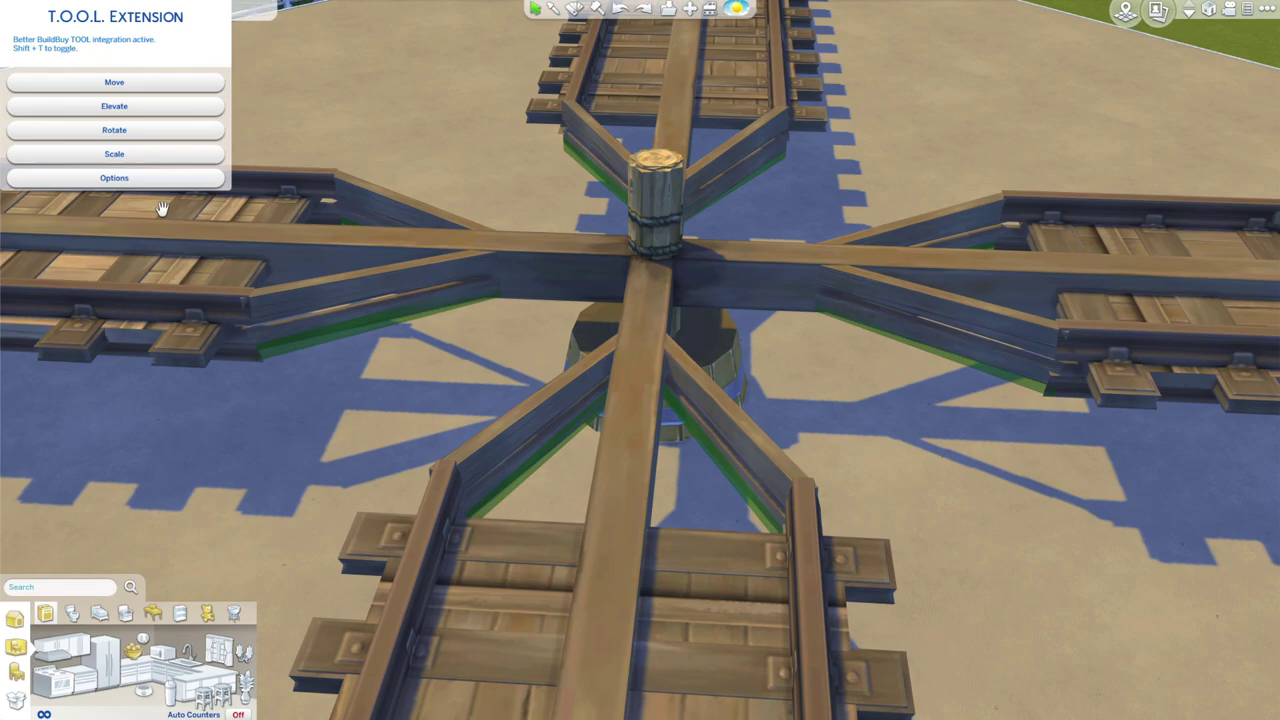
{"action": "left_click_drag", "start_coordinate": [280, 300], "coordinate": [967, 316]}
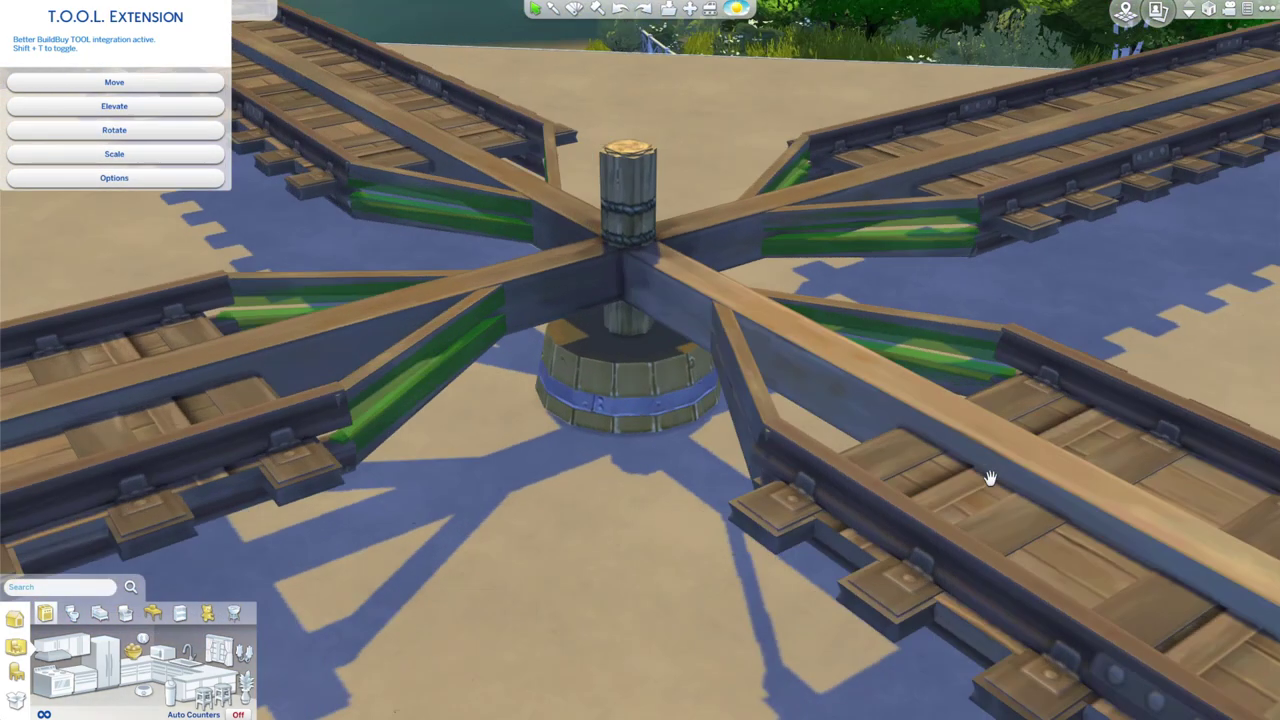
{"action": "left_click", "coordinate": [168, 153]}
{"action": "key", "text": "d"}
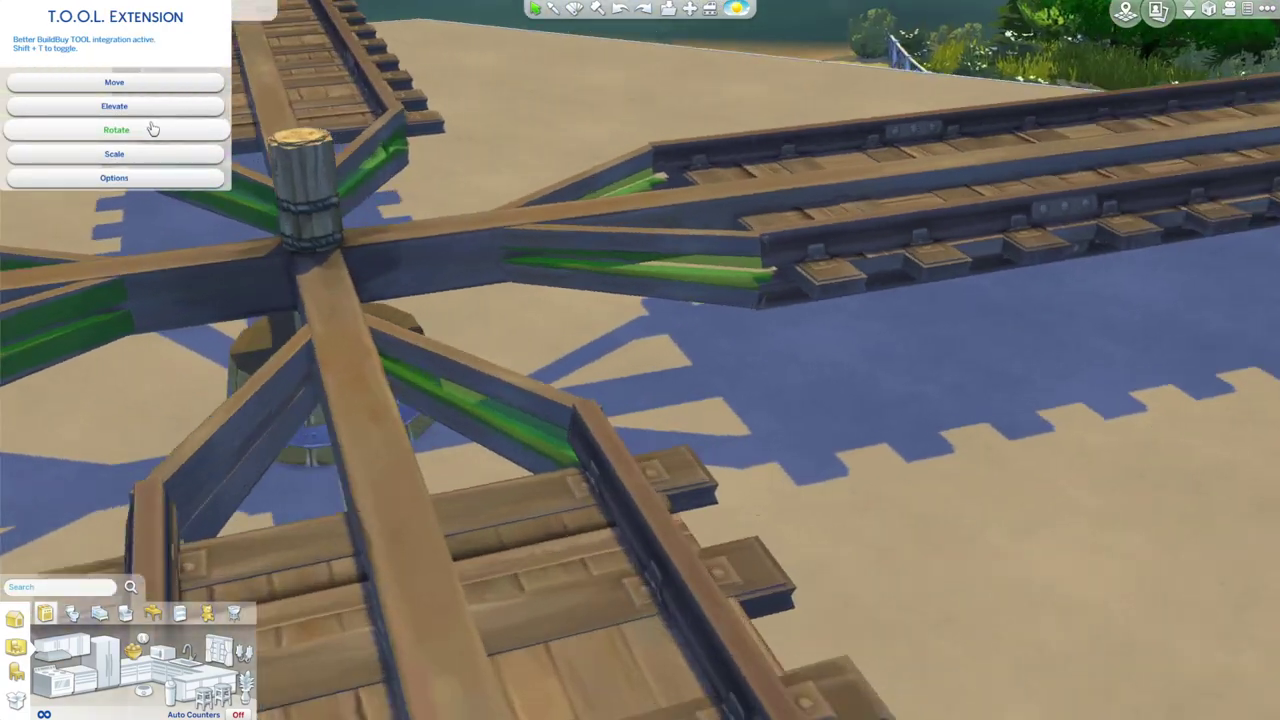
Group the upper diagonal braces on both sides of all four blades around the hub.
{"action": "scroll", "coordinate": [742, 206], "scroll_direction": "up", "scroll_amount": 3}
{"action": "key", "text": "comma"}
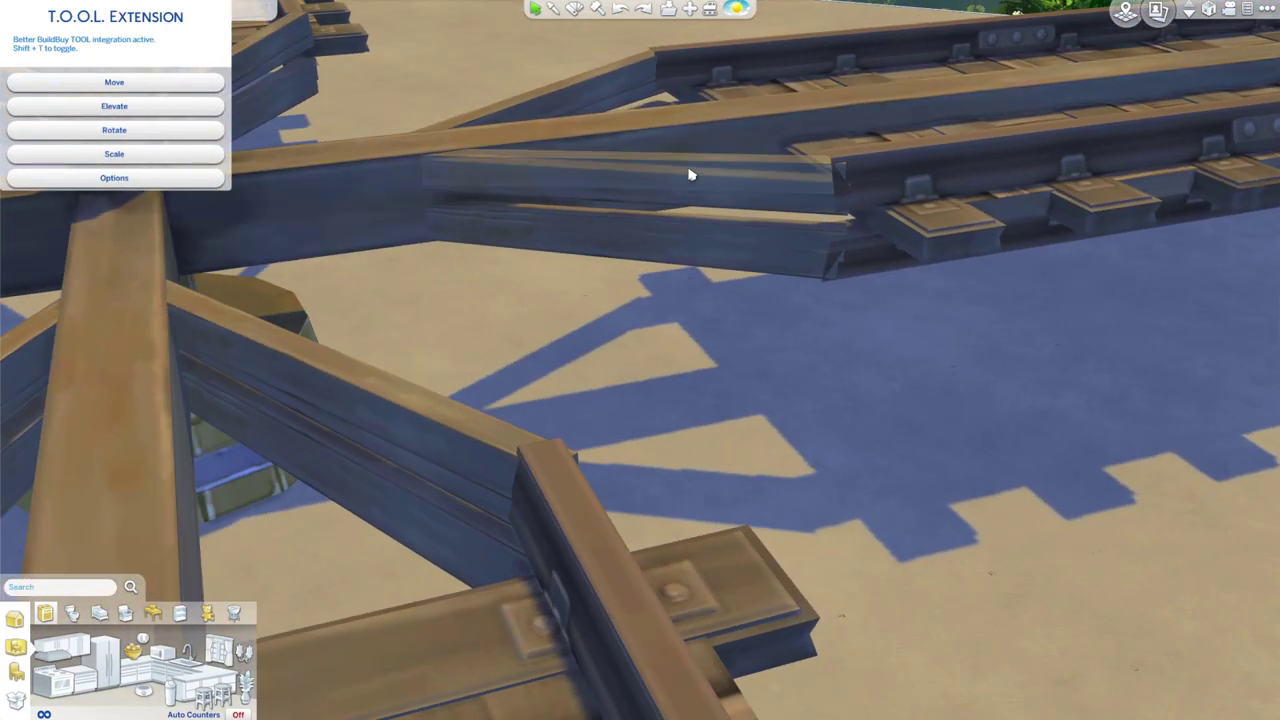
{"action": "left_click", "coordinate": [689, 174], "text": "ctrl"}
{"action": "left_click", "coordinate": [543, 346], "text": "ctrl"}
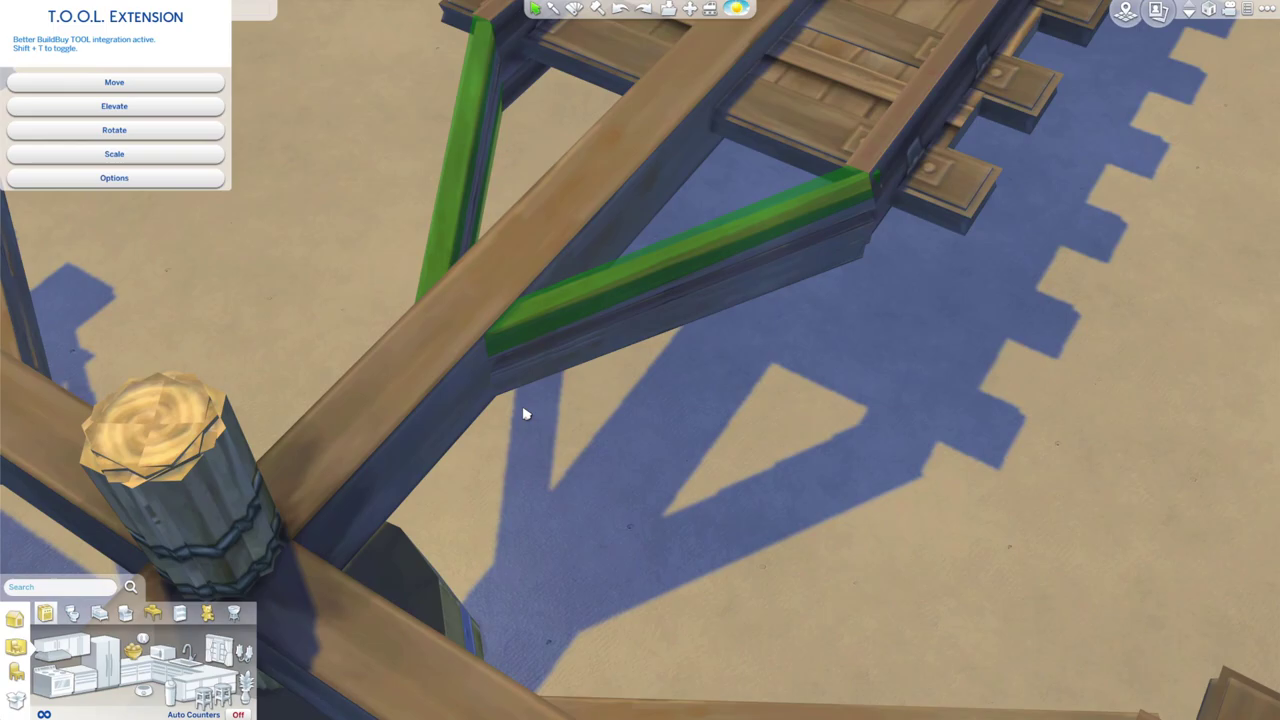
{"action": "key", "text": "comma"}
{"action": "left_click", "coordinate": [757, 250], "text": "ctrl"}
{"action": "left_click", "coordinate": [556, 90], "text": "ctrl"}
{"action": "key", "text": "comma"}
{"action": "left_click", "coordinate": [809, 166], "text": "ctrl"}
{"action": "key", "text": "comma"}
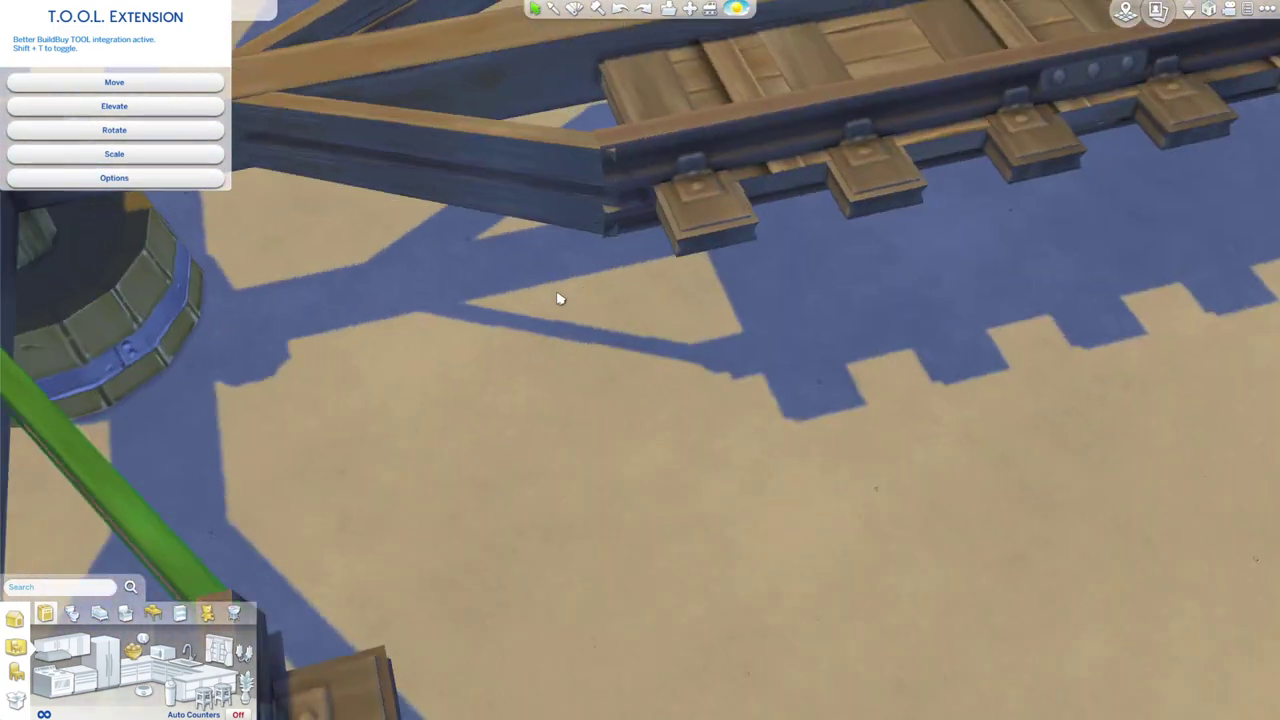
{"action": "left_click", "coordinate": [470, 150], "text": "ctrl"}
{"action": "key", "text": "comma"}
{"action": "left_click", "coordinate": [760, 178], "text": "ctrl"}
{"action": "key", "text": "period"}
Rotate the grouped upper braces by 1 degree with T.O.O.L.
{"action": "left_click", "coordinate": [160, 132]}
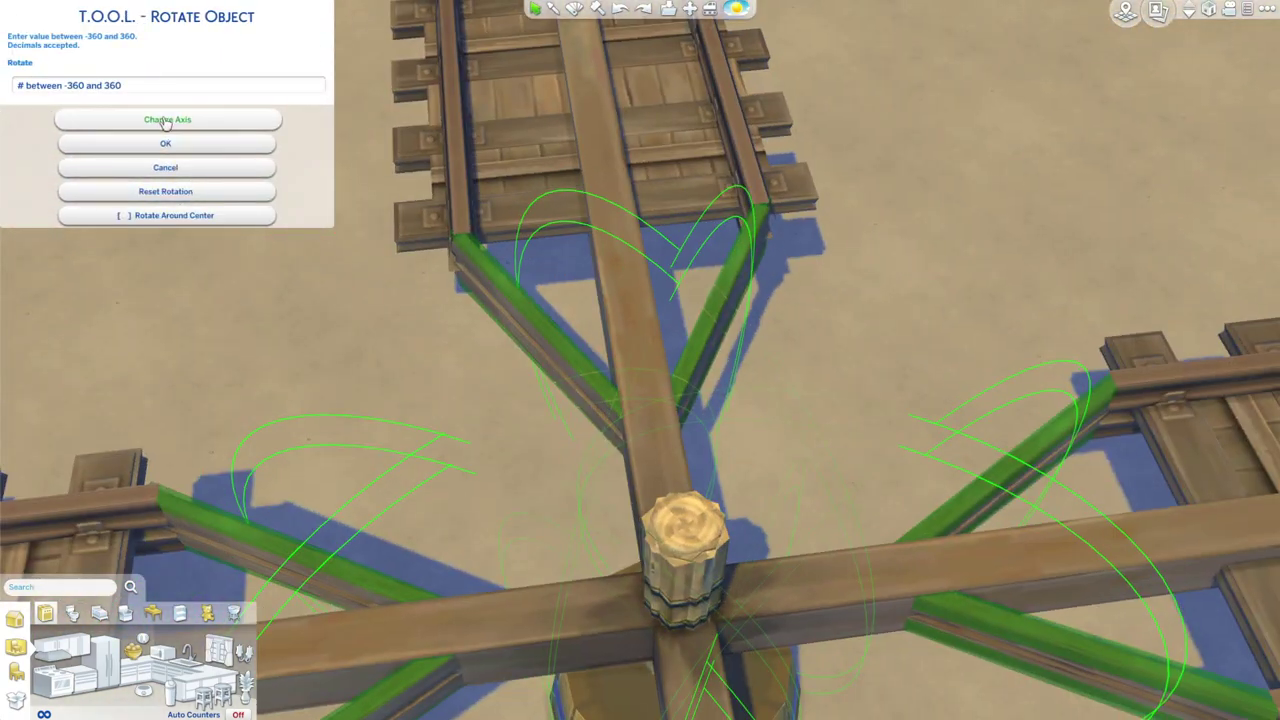
{"action": "type", "text": "1"}
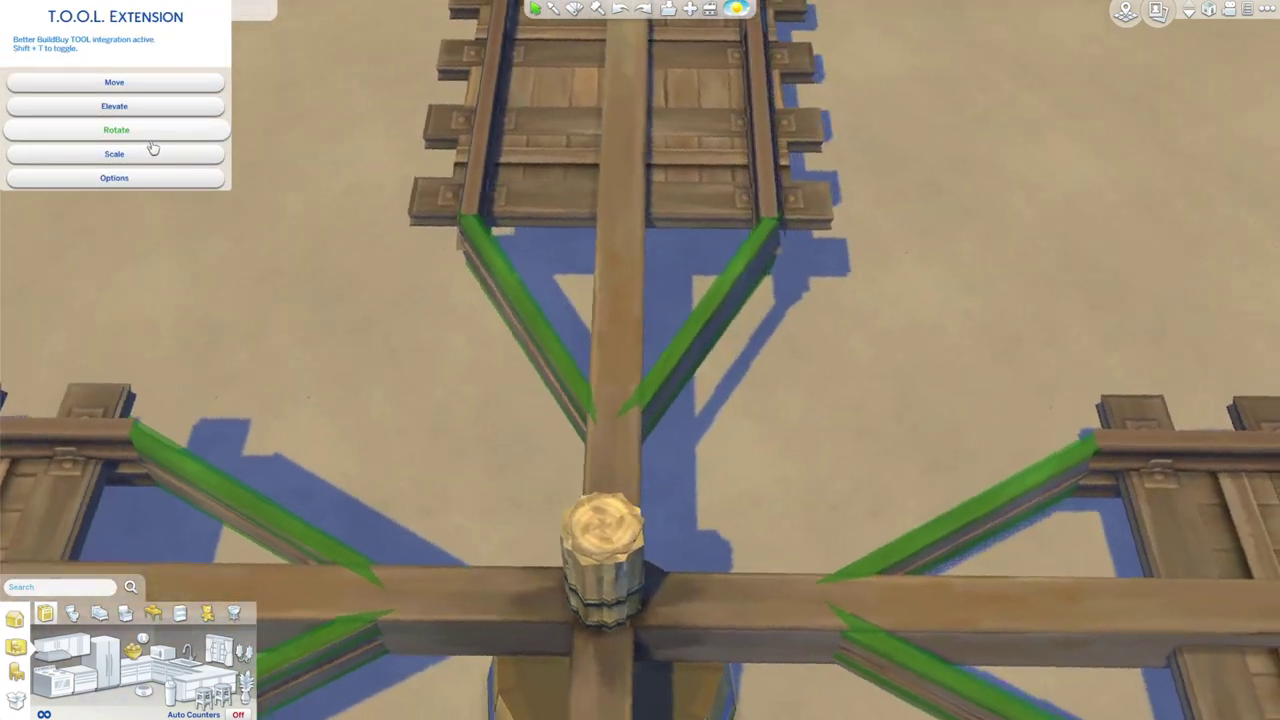
{"action": "left_click", "coordinate": [151, 140]}
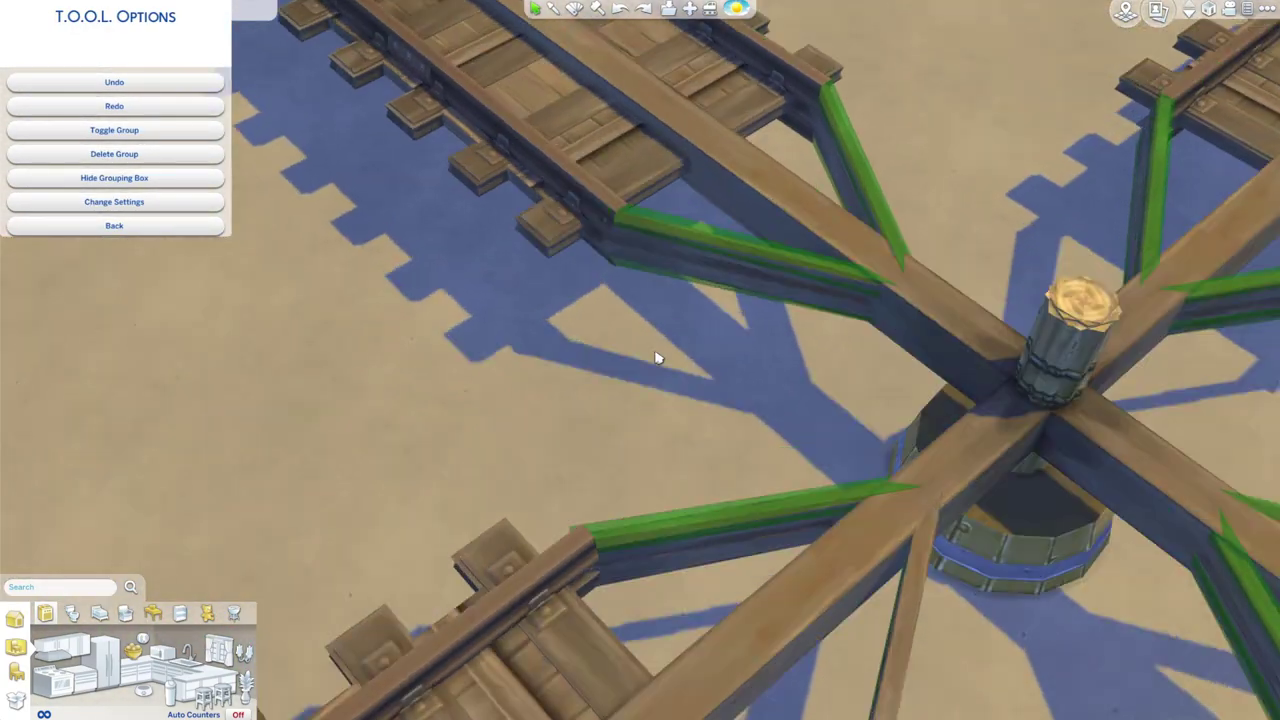
Remove one upper brace of each blade from the group and enter a negative elevation for the remaining braces.
{"action": "left_click", "coordinate": [682, 268], "text": "ctrl"}
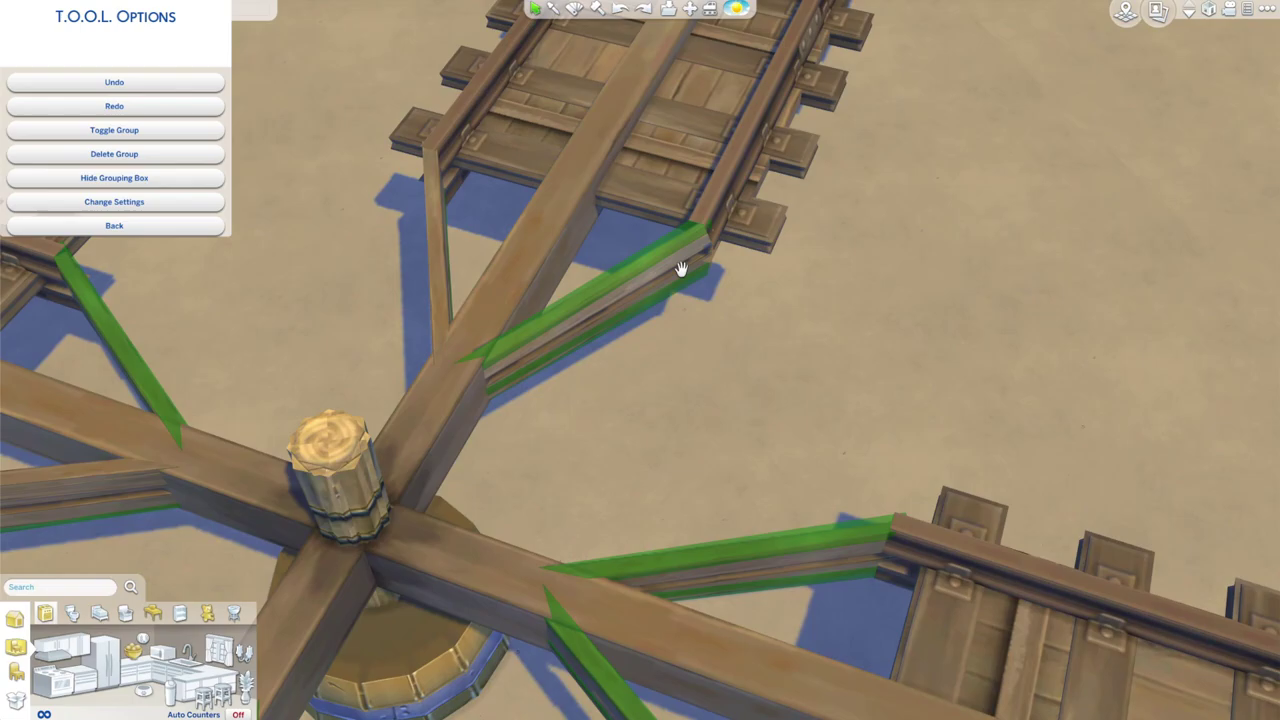
{"action": "left_click", "coordinate": [677, 304], "text": "ctrl"}
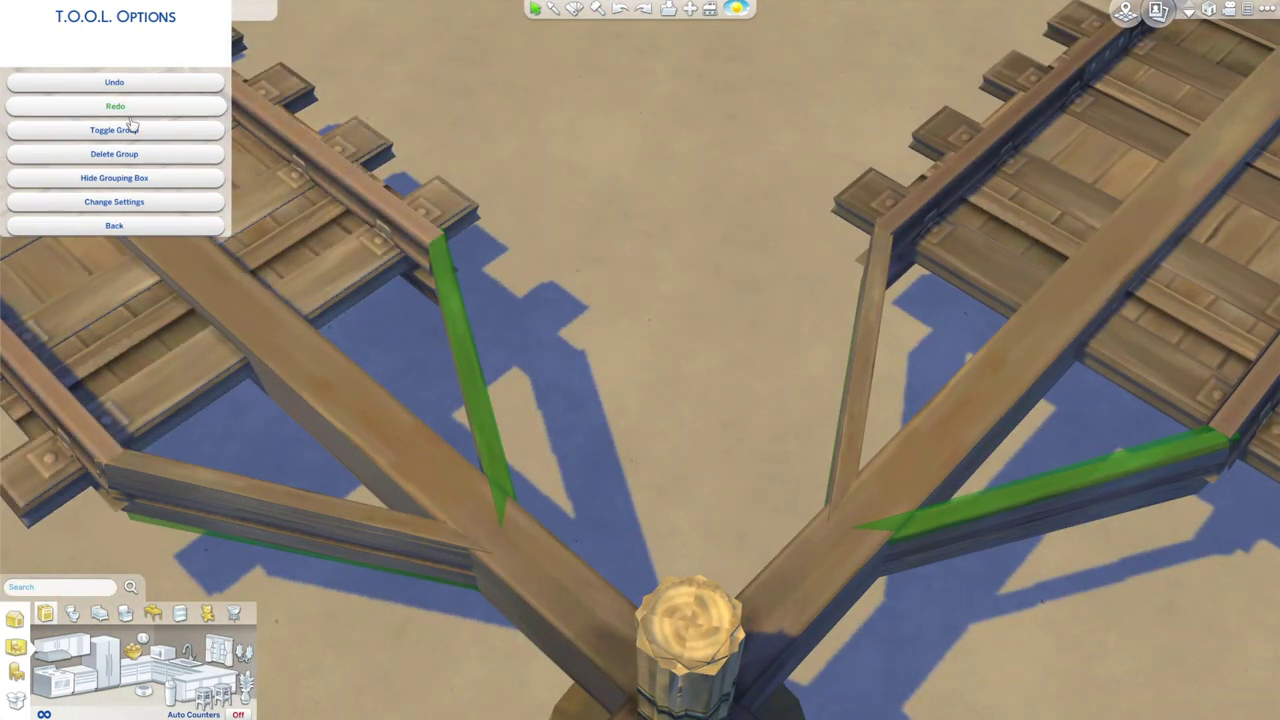
{"action": "left_click", "coordinate": [118, 226]}
{"action": "left_click", "coordinate": [130, 132]}
{"action": "left_click", "coordinate": [130, 84]}
{"action": "type", "text": "-"}
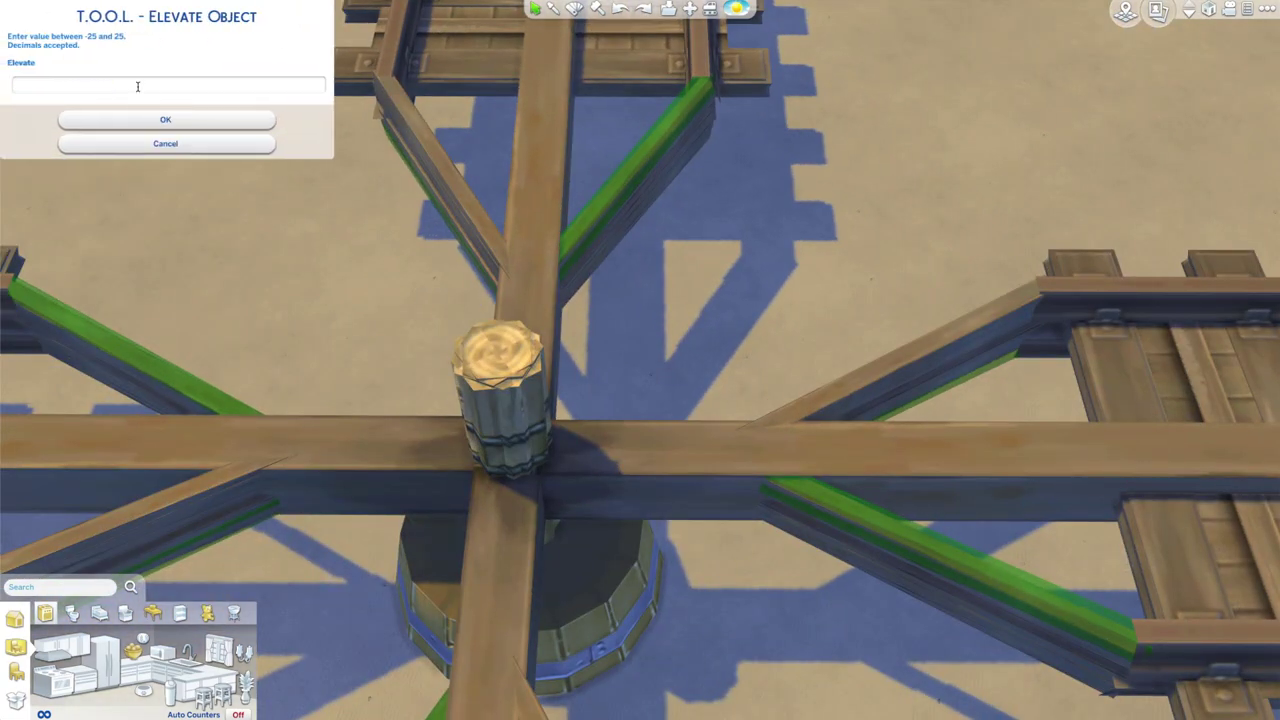
Adjust the brace group around the hub and change its elevation with T.O.O.L.
{"action": "left_click", "coordinate": [640, 170], "text": "ctrl"}
{"action": "left_click", "coordinate": [1020, 391], "text": "ctrl"}
{"action": "left_click", "coordinate": [795, 560], "text": "ctrl"}
{"action": "left_click", "coordinate": [290, 354], "text": "ctrl"}
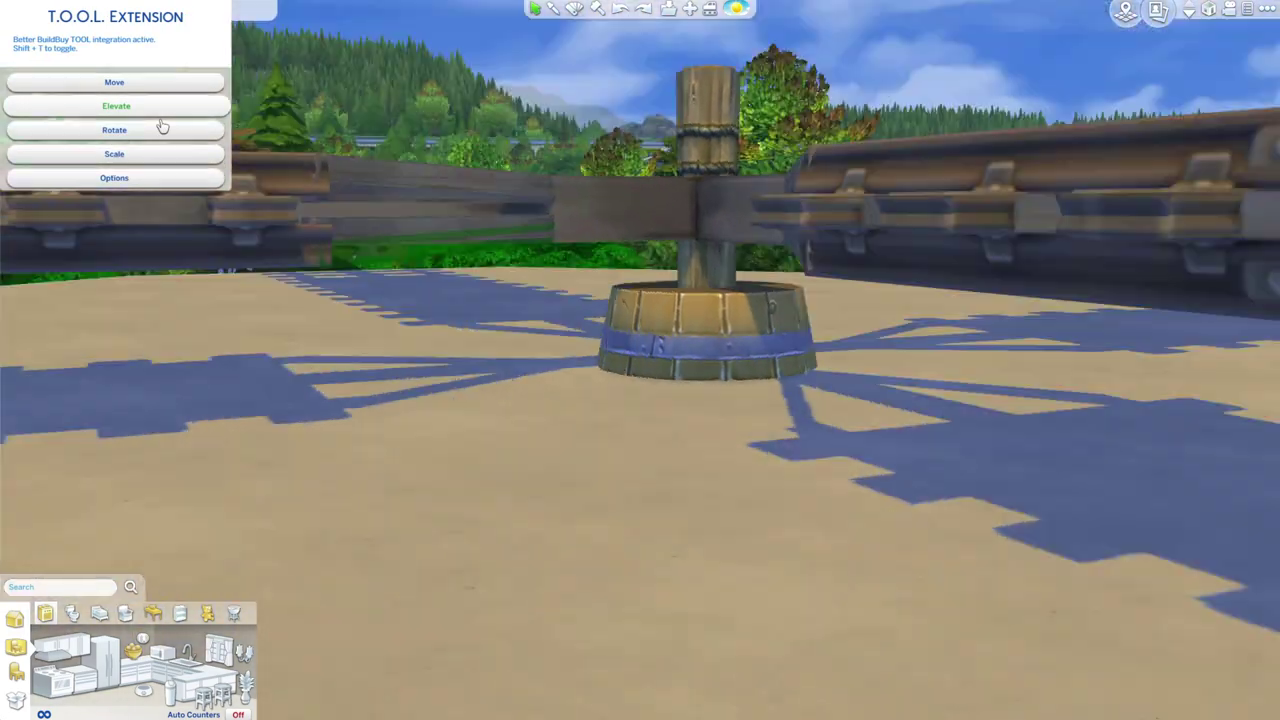
{"action": "left_click", "coordinate": [160, 126]}
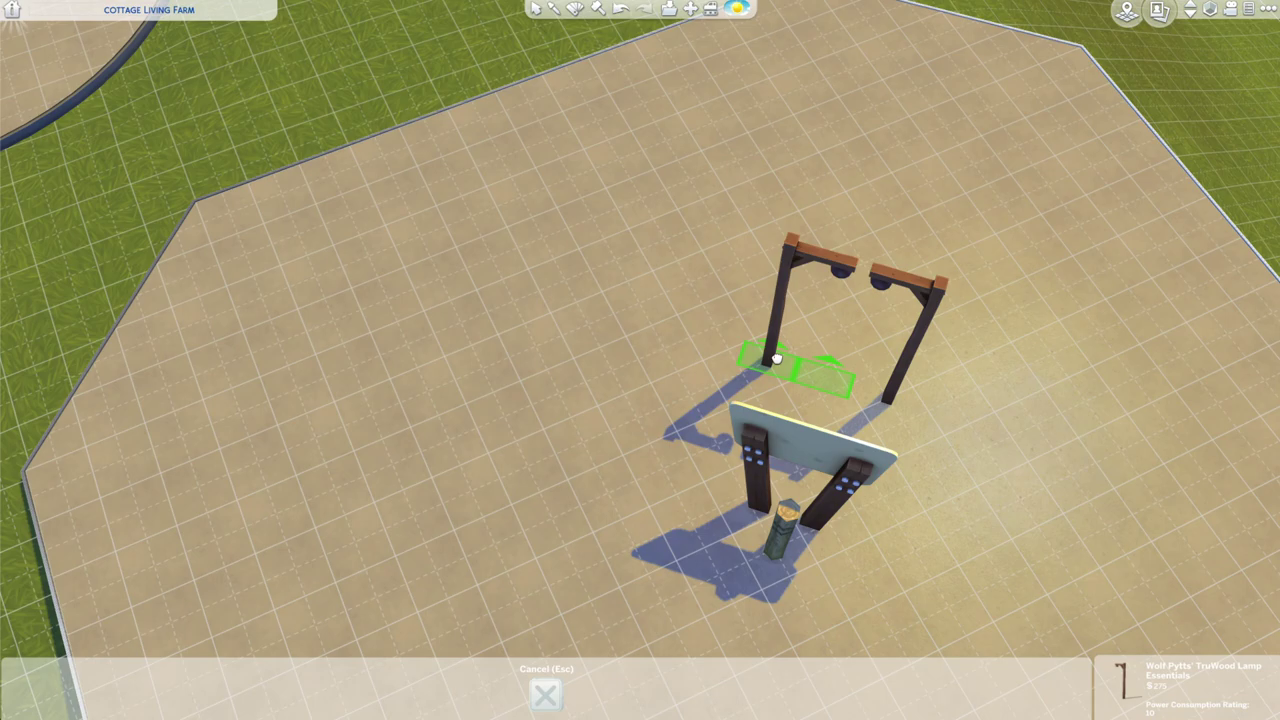
Place another TruWood lamp beyond the yellow board and lay the left and right lamps flat by rotating them 90 degrees.
{"action": "left_click", "coordinate": [937, 229]}
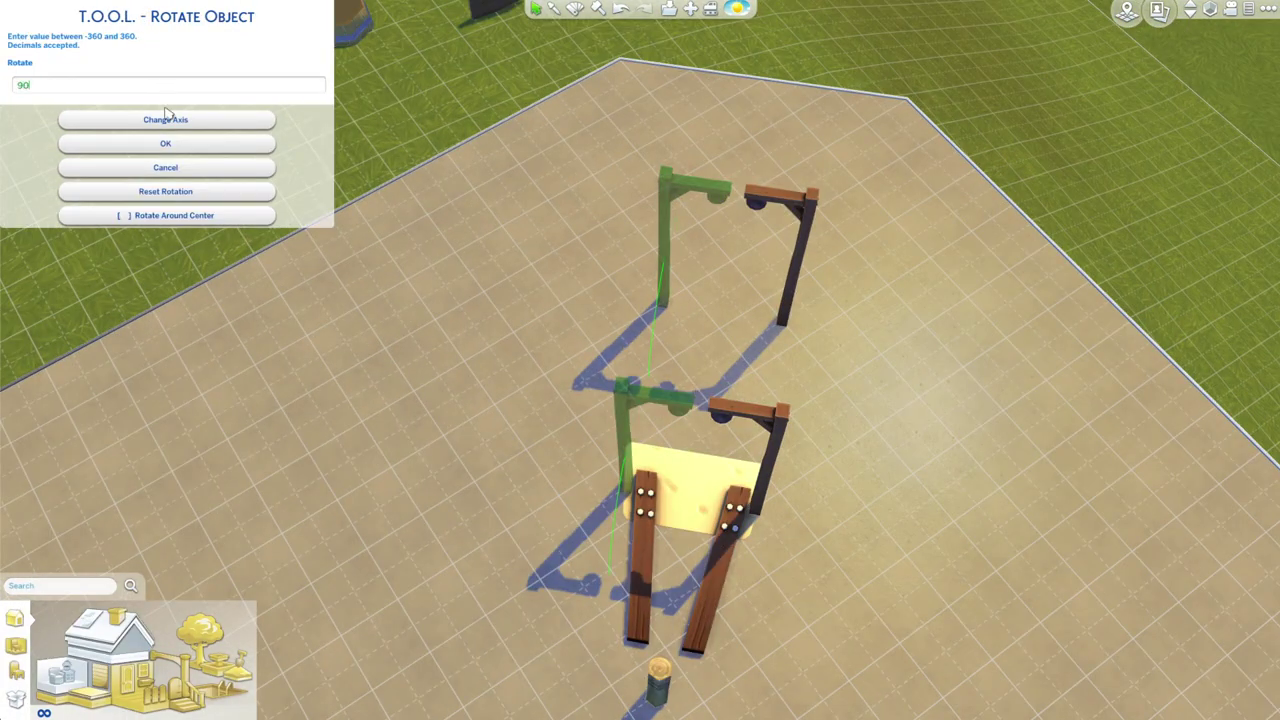
{"action": "left_click", "coordinate": [165, 144]}
{"action": "left_click", "coordinate": [768, 460]}
{"action": "left_click", "coordinate": [147, 130]}
{"action": "type", "text": "90"}
{"action": "left_click", "coordinate": [151, 144]}
Splay the two lamps nearest the board by rotating the right one 5 degrees and the left one -5 degrees.
{"action": "left_click", "coordinate": [640, 430]}
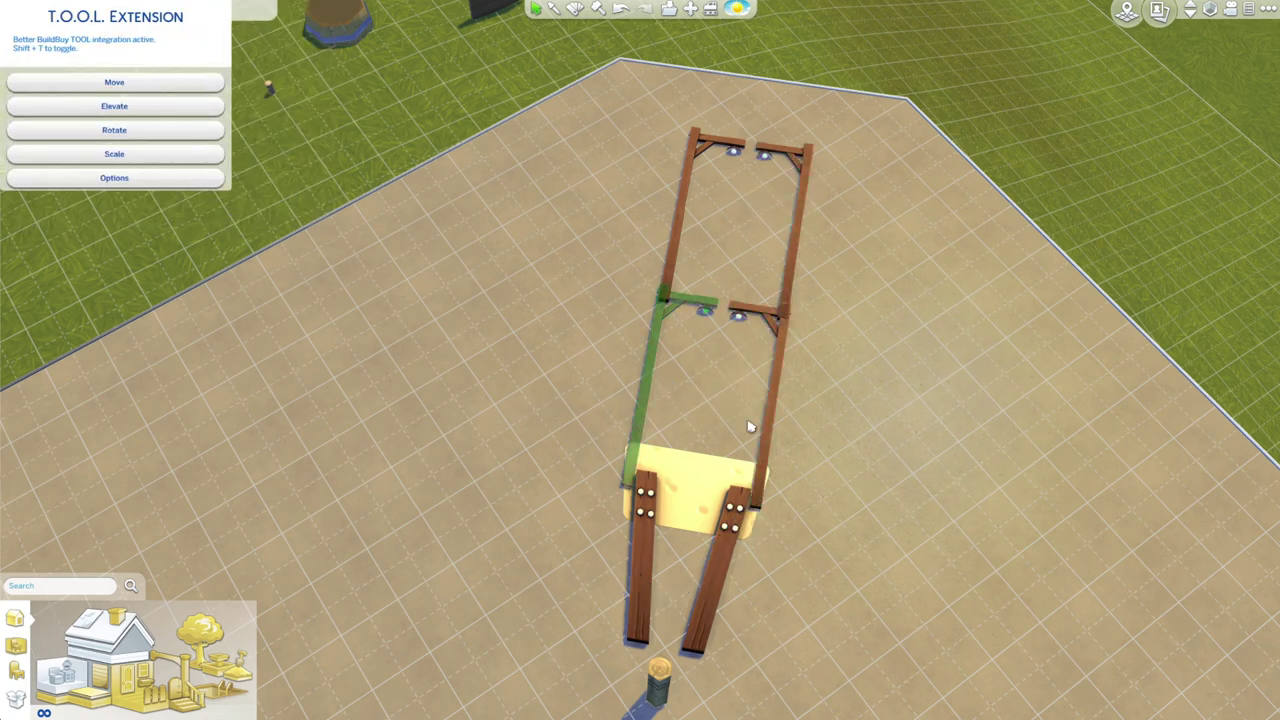
{"action": "left_click", "coordinate": [765, 430]}
{"action": "left_click", "coordinate": [141, 128]}
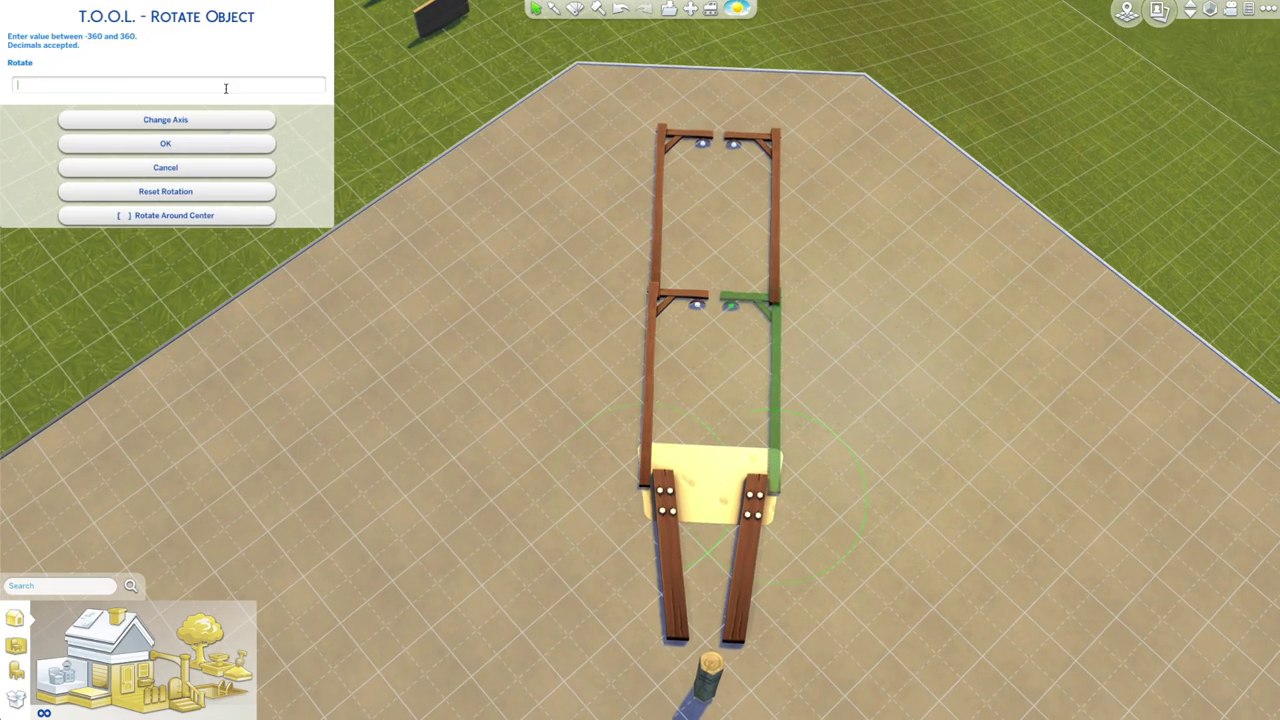
{"action": "type", "text": "5"}
{"action": "left_click", "coordinate": [240, 146]}
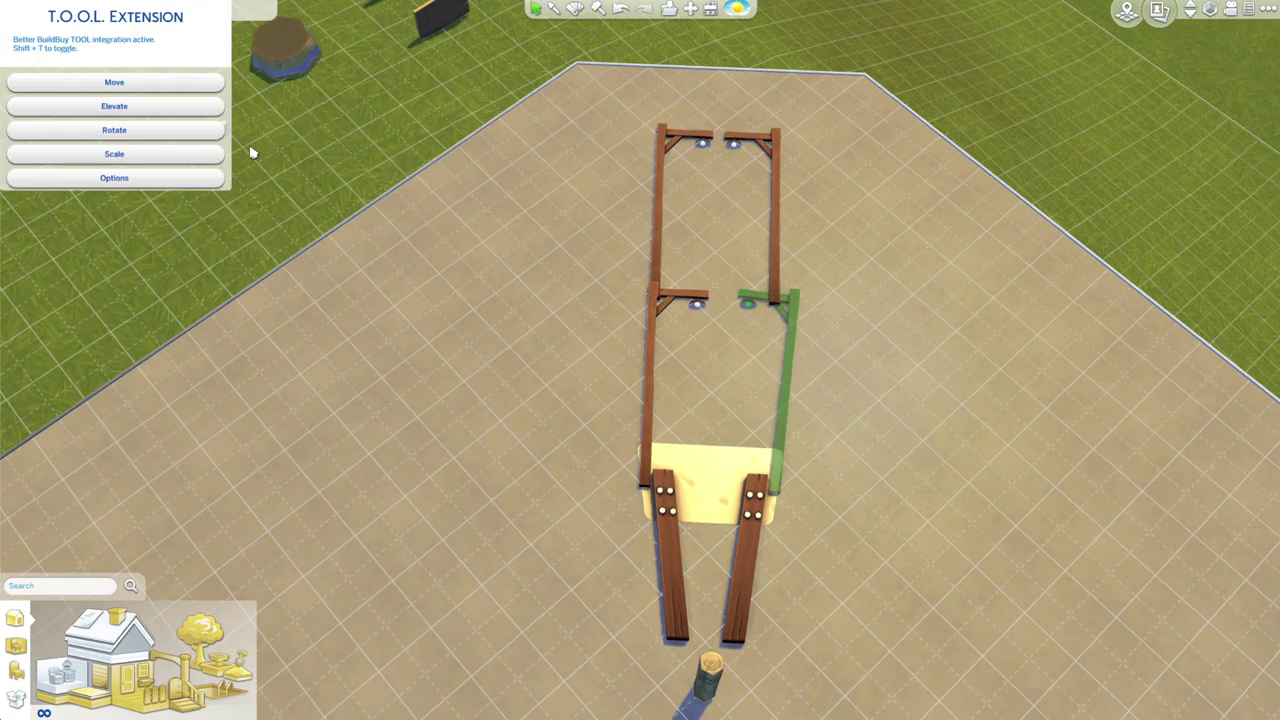
{"action": "left_click", "coordinate": [647, 420]}
{"action": "left_click", "coordinate": [128, 127]}
{"action": "type", "text": "-5"}
{"action": "left_click", "coordinate": [165, 144]}
Move the two splayed lamps toward the hub so their posts overlap the planks on the yellow board.
{"action": "left_click", "coordinate": [645, 484]}
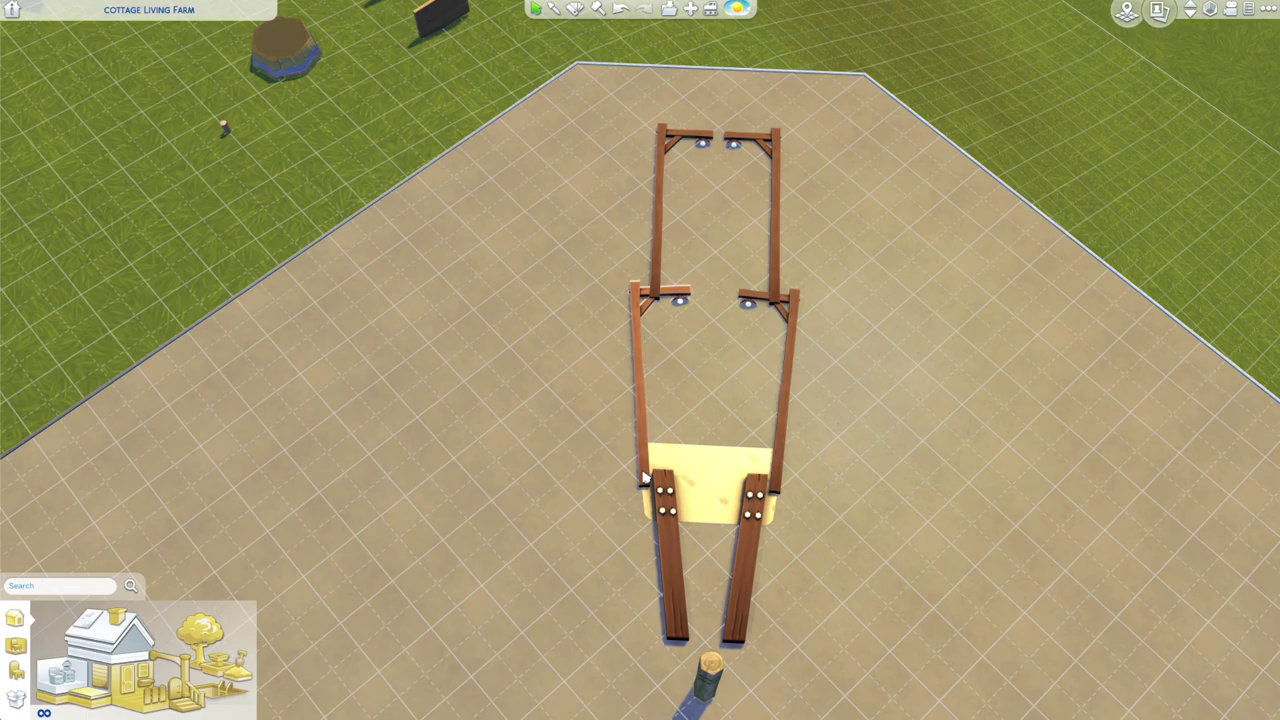
{"action": "left_click", "coordinate": [653, 545]}
{"action": "left_click", "coordinate": [782, 440]}
{"action": "left_click", "coordinate": [765, 500]}
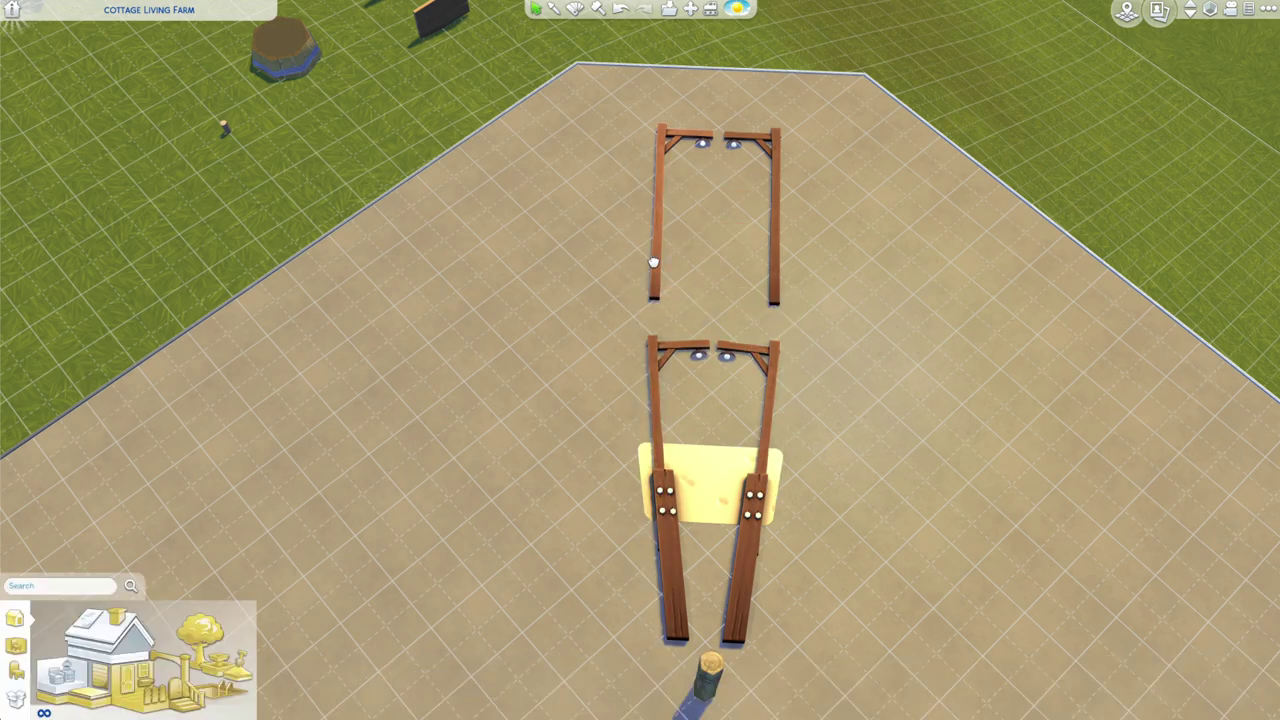
Reposition the far left lamp, group it with the far right lamp, and rotate the pair 180 degrees.
{"action": "left_click", "coordinate": [654, 263]}
{"action": "left_click", "coordinate": [671, 200]}
{"action": "key", "text": "shift+t"}
{"action": "left_click", "coordinate": [774, 271]}
{"action": "left_click", "coordinate": [677, 232], "text": "ctrl"}
{"action": "left_click", "coordinate": [114, 130]}
{"action": "left_click", "coordinate": [183, 87]}
{"action": "type", "text": "180"}
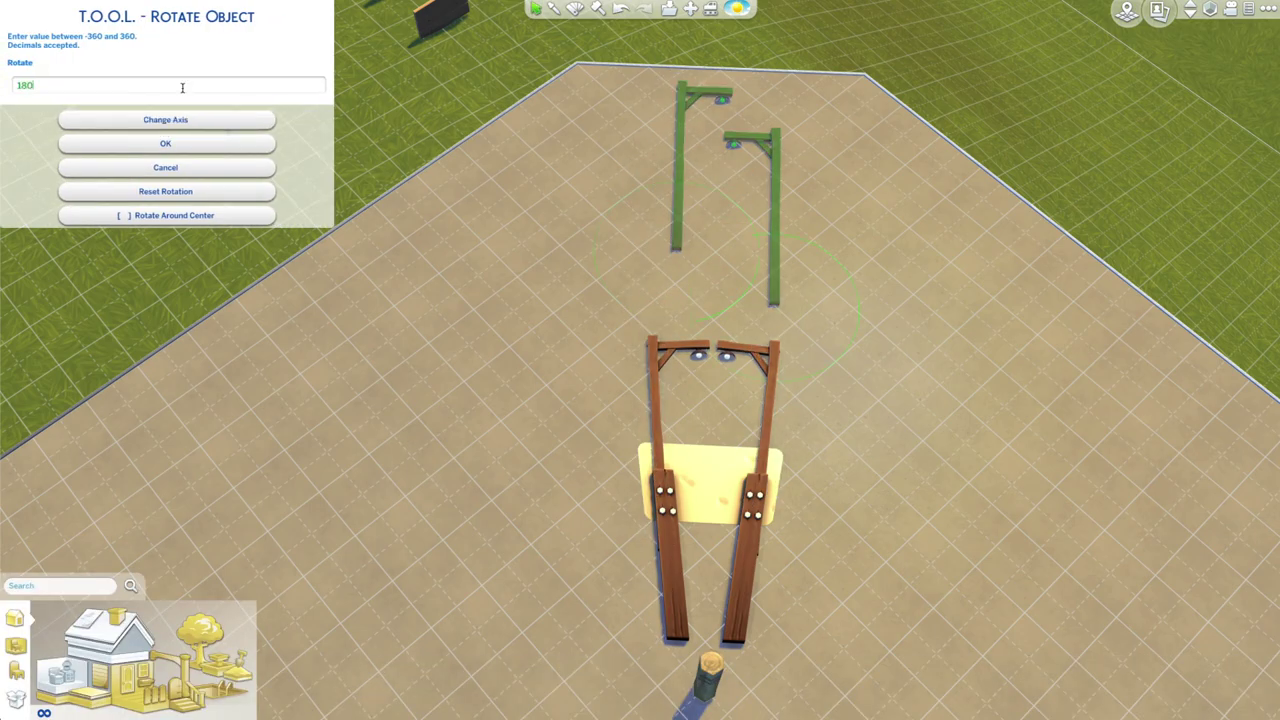
{"action": "left_click", "coordinate": [166, 144]}
Move the two flipped lamps into line with the posts of the lamps nearest the board.
{"action": "key", "text": "shift+t"}
{"action": "left_click", "coordinate": [677, 315]}
{"action": "left_click", "coordinate": [580, 180]}
{"action": "left_click", "coordinate": [770, 345]}
{"action": "left_click", "coordinate": [659, 179]}
{"action": "left_click", "coordinate": [574, 338]}
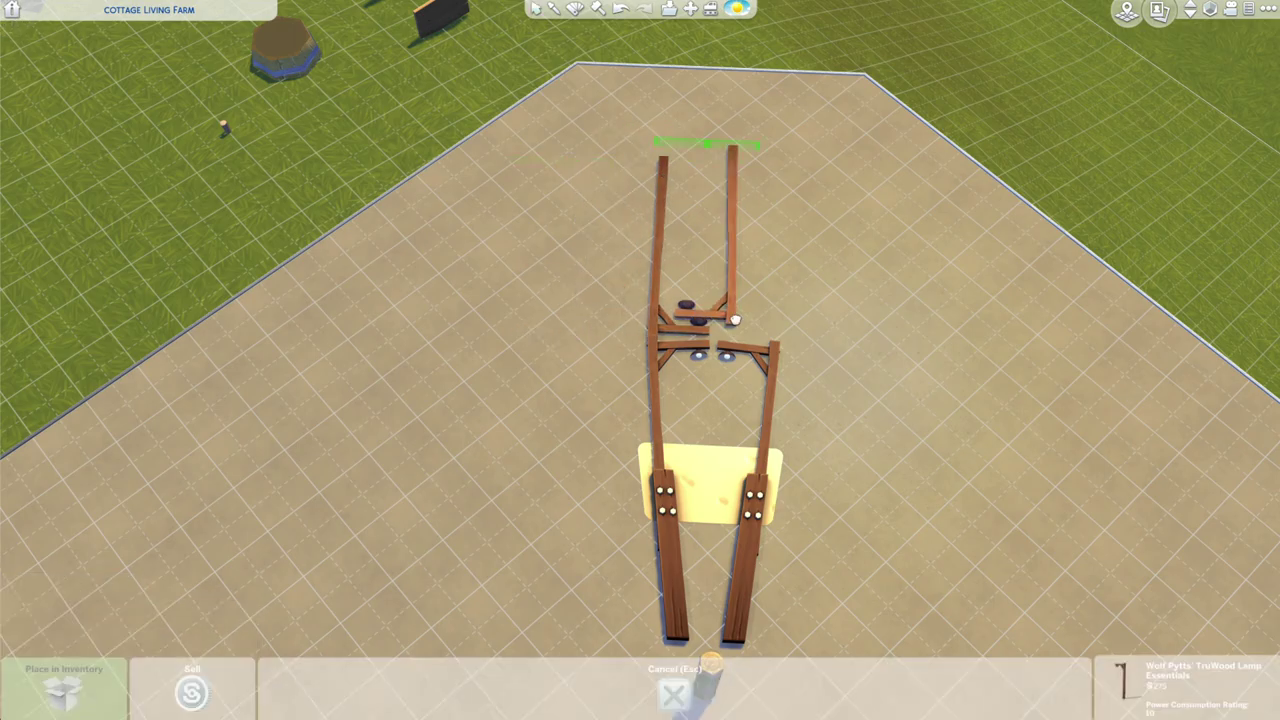
{"action": "left_click", "coordinate": [773, 338]}
Group the two flipped lamps and shift them together against the crossbars of the near lamps.
{"action": "scroll", "coordinate": [837, 486], "scroll_direction": "up", "scroll_amount": 5}
{"action": "left_click", "coordinate": [640, 485]}
{"action": "left_click", "coordinate": [640, 486]}
{"action": "left_click", "coordinate": [731, 354]}
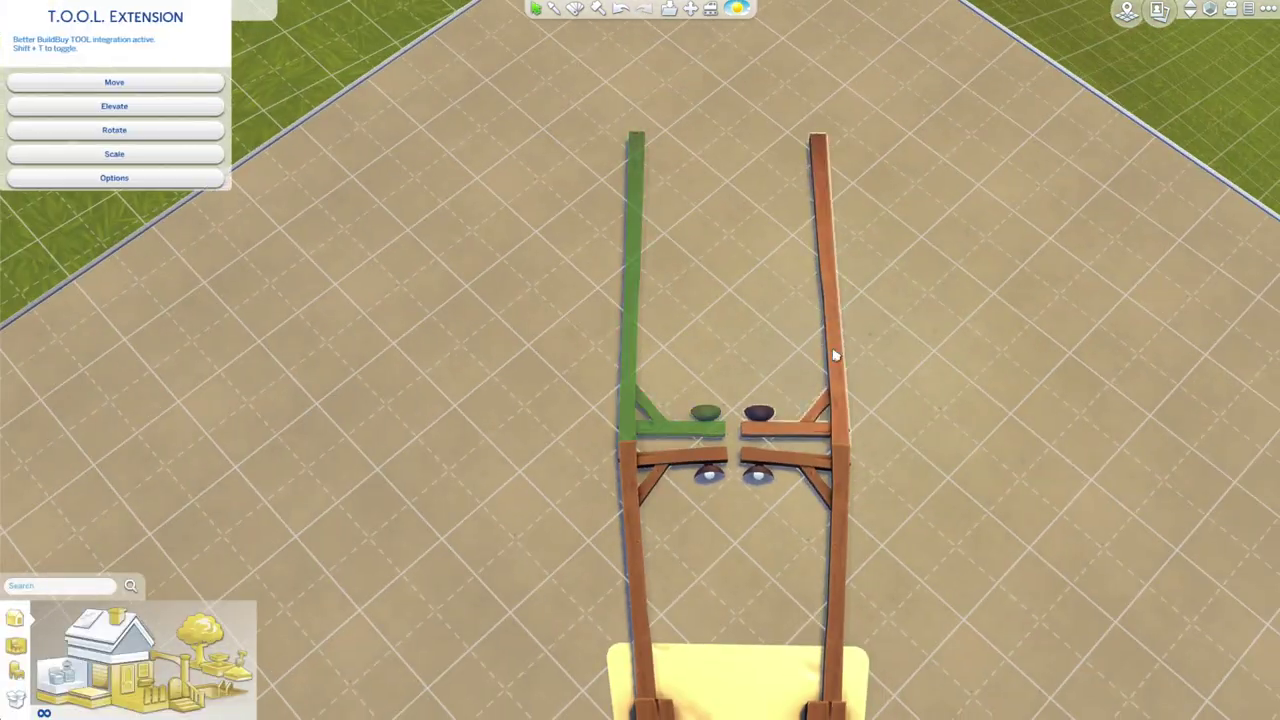
{"action": "left_click", "coordinate": [834, 351], "text": "shift"}
{"action": "left_click_drag", "start_coordinate": [738, 557], "coordinate": [735, 415]}
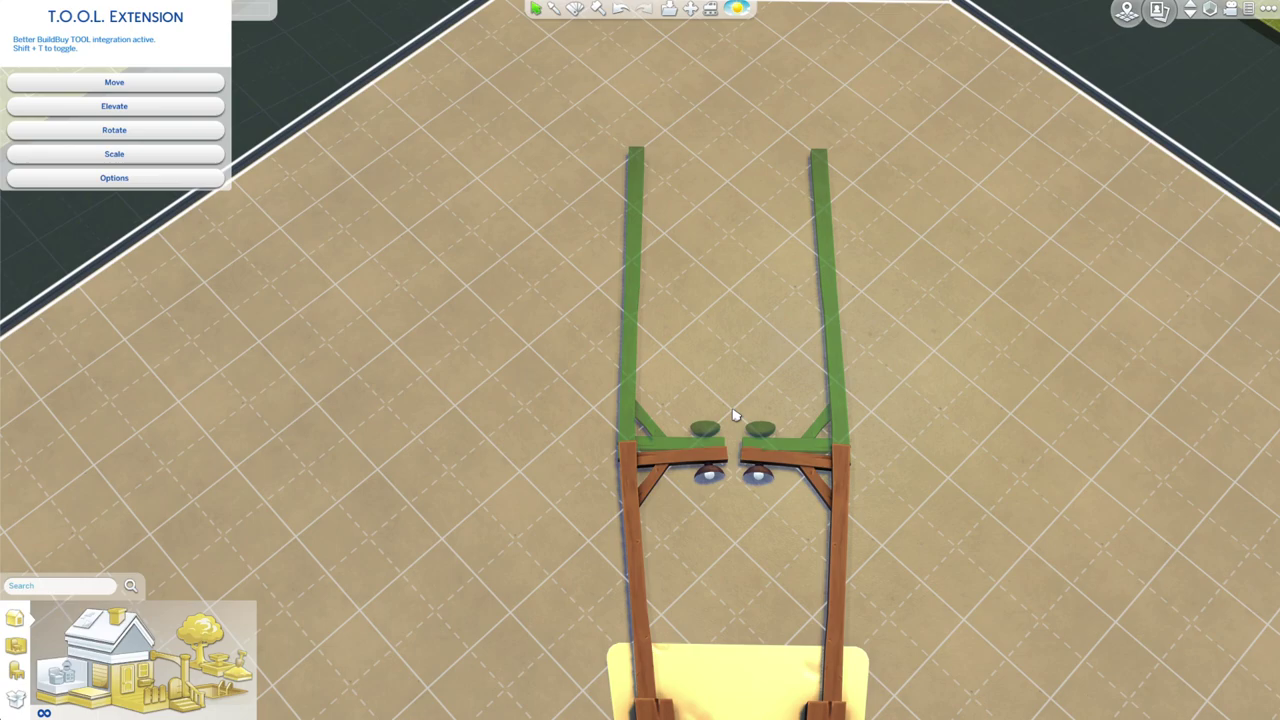
Duplicate the two flipped lamps in place.
{"action": "left_click", "coordinate": [106, 180]}
{"action": "left_click", "coordinate": [654, 534], "text": "shift"}
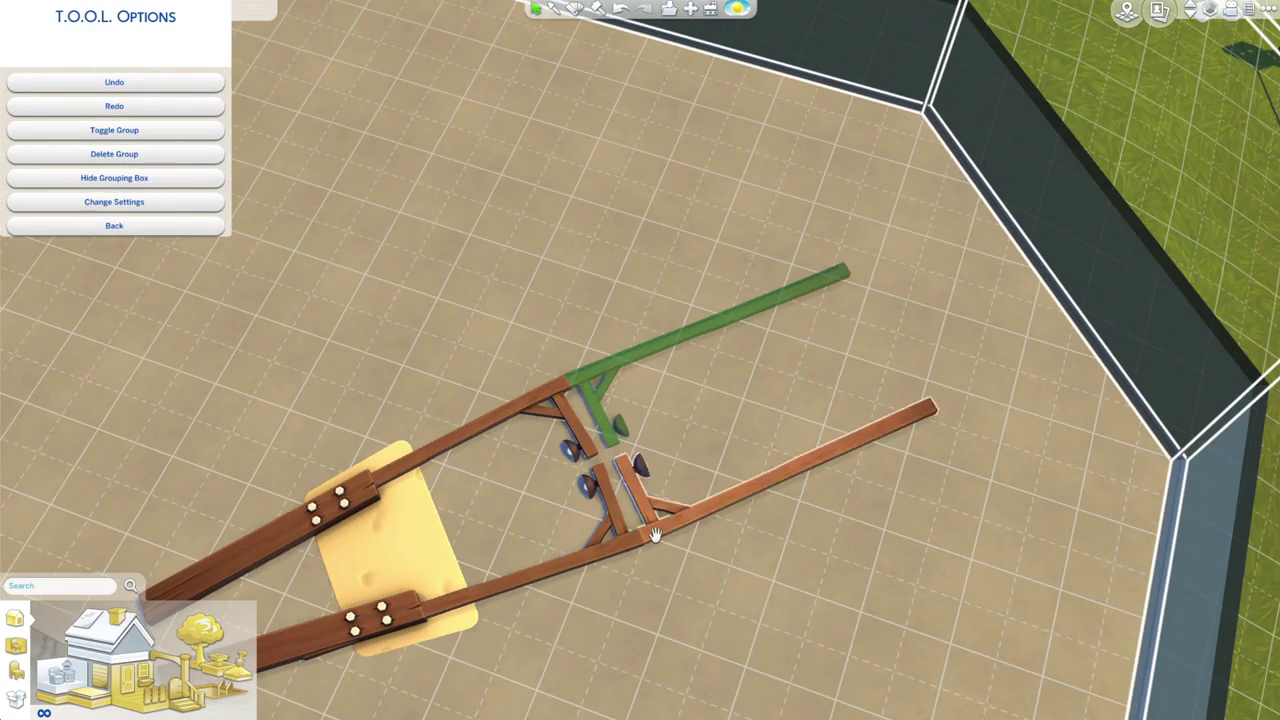
{"action": "left_click", "coordinate": [603, 400], "text": "shift"}
{"action": "left_click", "coordinate": [603, 402], "text": "shift"}
{"action": "left_click", "coordinate": [755, 490], "text": "shift"}
{"action": "left_click", "coordinate": [99, 226]}
Change the rotation axis for the lamp copies and lay the right copy flat with a -90 degree rotation.
{"action": "left_click", "coordinate": [93, 128]}
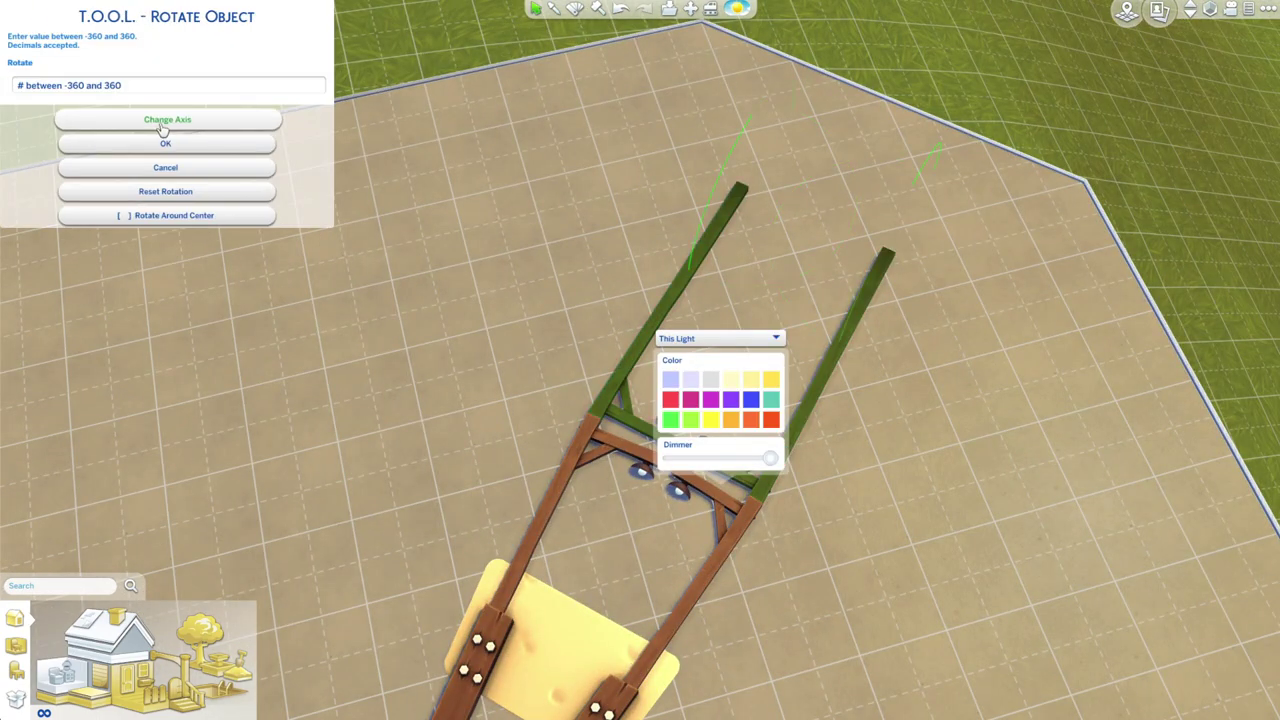
{"action": "left_click", "coordinate": [162, 120]}
{"action": "left_click", "coordinate": [128, 147]}
{"action": "type", "text": "-90"}
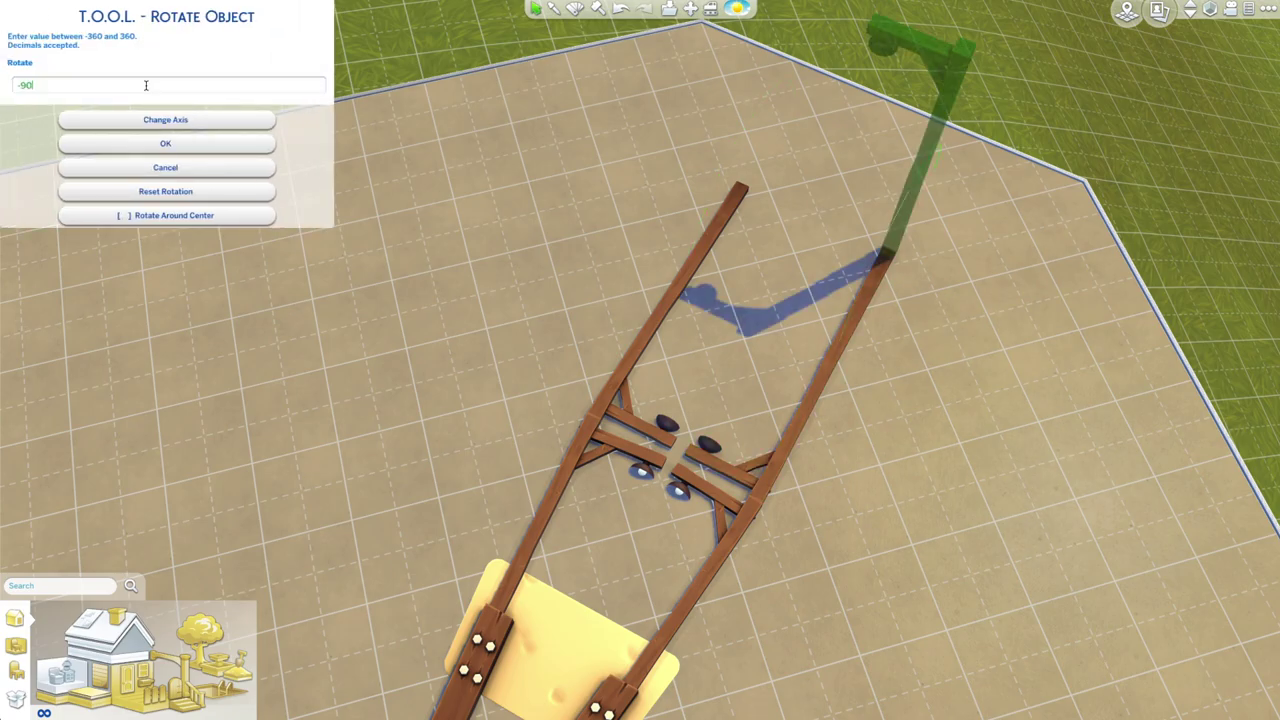
{"action": "left_click", "coordinate": [150, 144]}
Lay the left lamp copy flat at the blade's far end with a 90 degree rotation.
{"action": "left_click", "coordinate": [694, 251], "text": "shift"}
{"action": "left_click", "coordinate": [150, 128]}
{"action": "left_click", "coordinate": [158, 144]}
{"action": "left_click", "coordinate": [158, 128]}
{"action": "type", "text": "90"}
{"action": "left_click", "coordinate": [164, 142]}
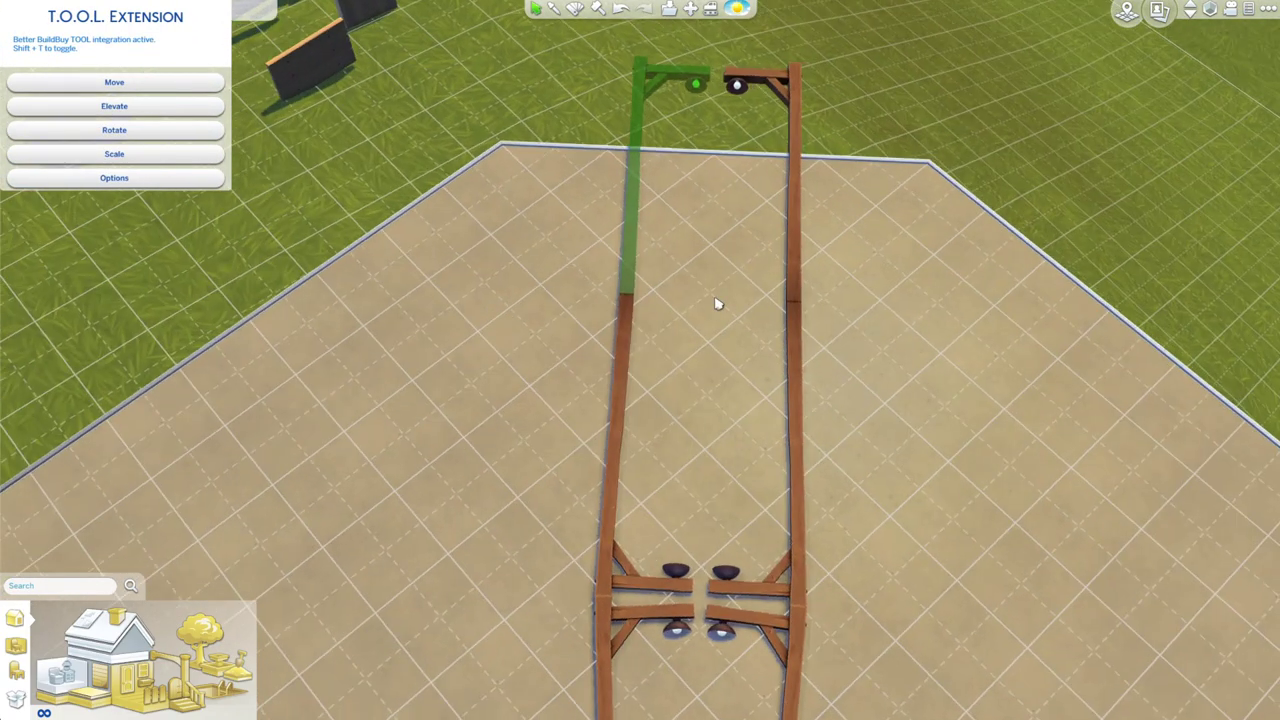
Group the two lamps at the blade's far end and scale them to .98.
{"action": "left_click", "coordinate": [788, 280], "text": "shift"}
{"action": "scroll", "coordinate": [406, 234], "scroll_direction": "down", "scroll_amount": 5}
{"action": "scroll", "coordinate": [406, 234], "scroll_direction": "up", "scroll_amount": 5}
{"action": "left_click", "coordinate": [123, 154]}
{"action": "left_click", "coordinate": [149, 85]}
{"action": "type", "text": ".98"}
{"action": "key", "text": "Return"}
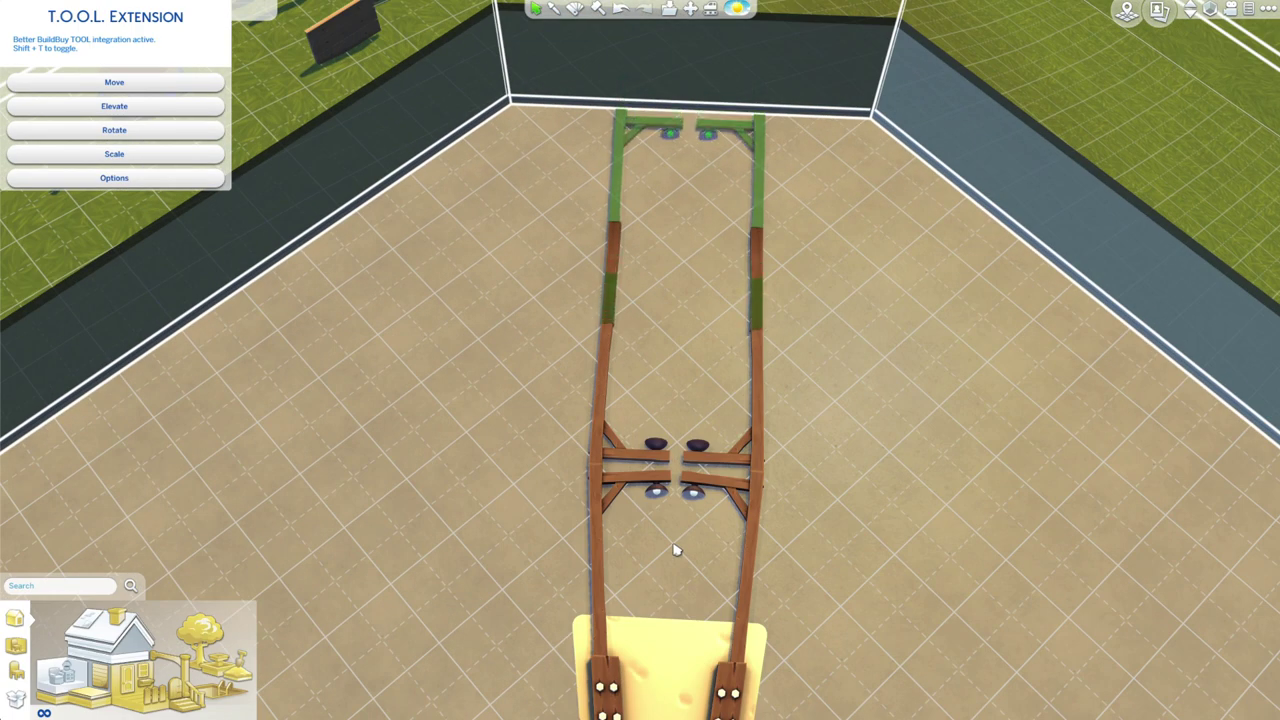
Angle the far-end lamps inward by rotating the left one 2 degrees and the right one the opposite way.
{"action": "key", "text": "r"}
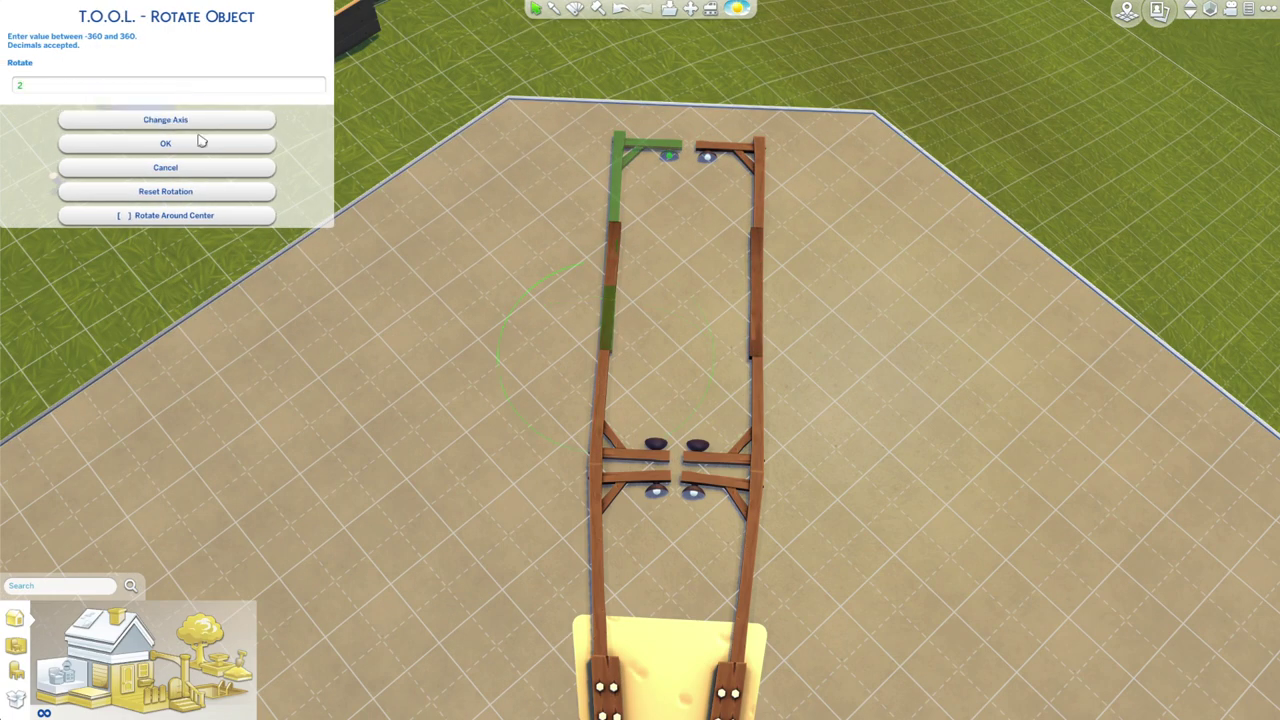
{"action": "left_click", "coordinate": [200, 142]}
{"action": "left_click", "coordinate": [758, 203]}
{"action": "left_click", "coordinate": [164, 130]}
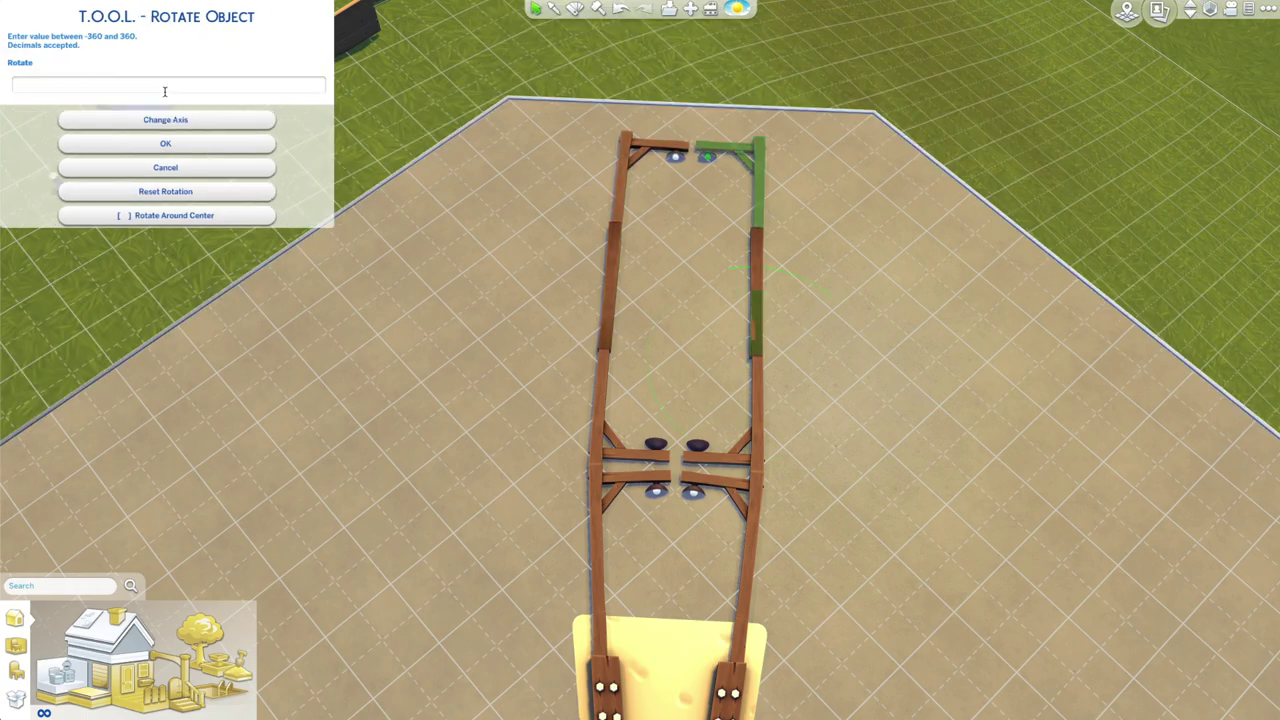
{"action": "left_click", "coordinate": [165, 91]}
{"action": "left_click", "coordinate": [164, 144]}
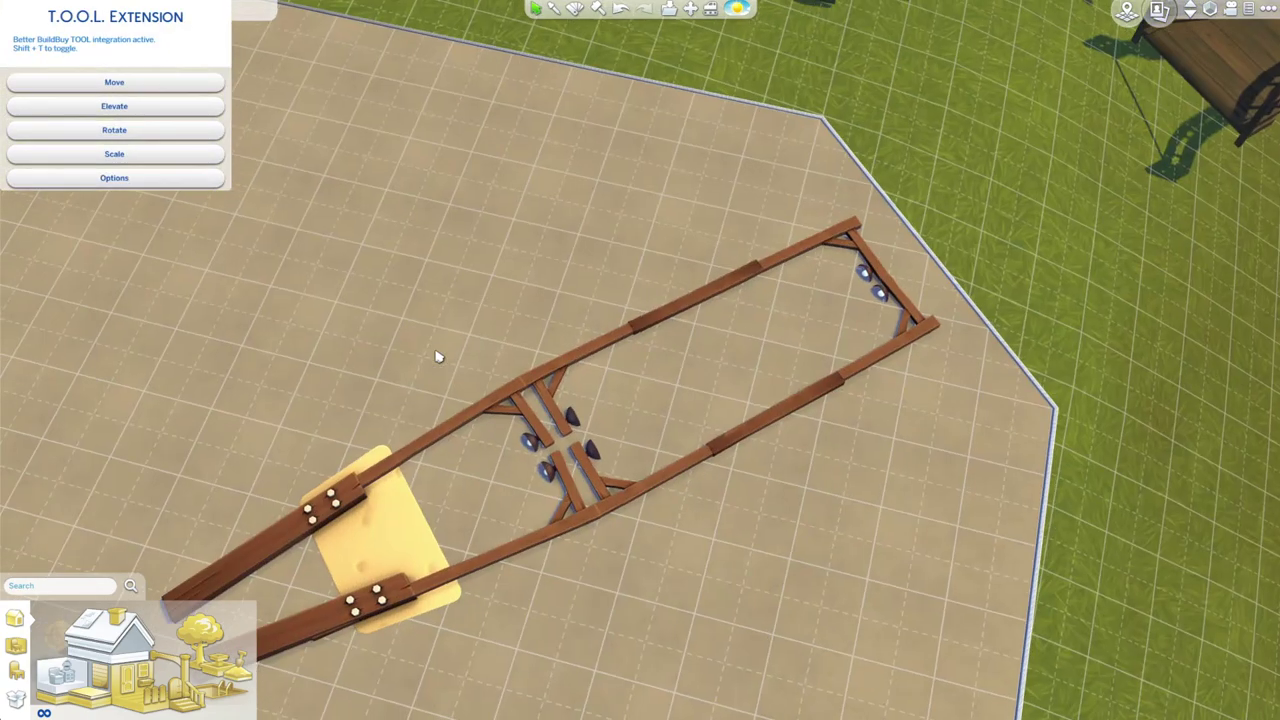
Rotate the cantina banner to lie flat beside the blade frame and place a second one end to end with it.
{"action": "scroll", "coordinate": [428, 358], "scroll_direction": "down", "scroll_amount": 5}
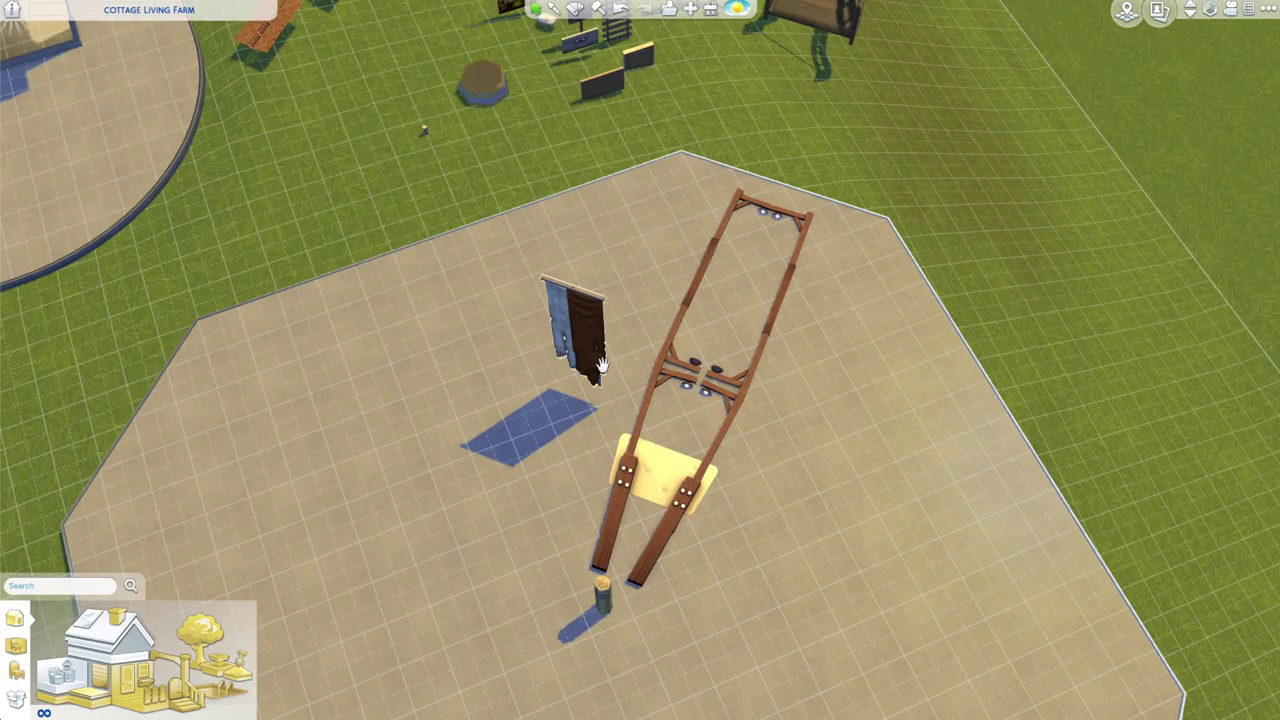
{"action": "left_click", "coordinate": [600, 366]}
{"action": "left_click", "coordinate": [155, 128]}
{"action": "left_click", "coordinate": [155, 120]}
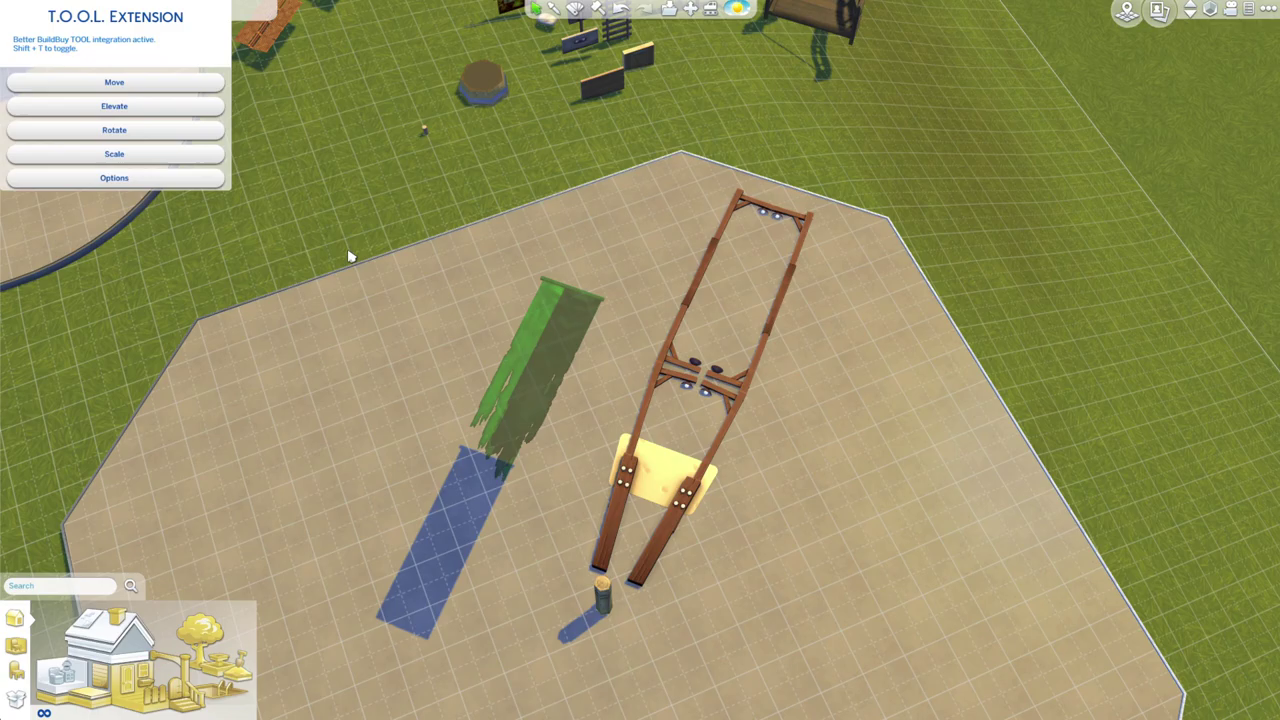
{"action": "left_click", "coordinate": [190, 146]}
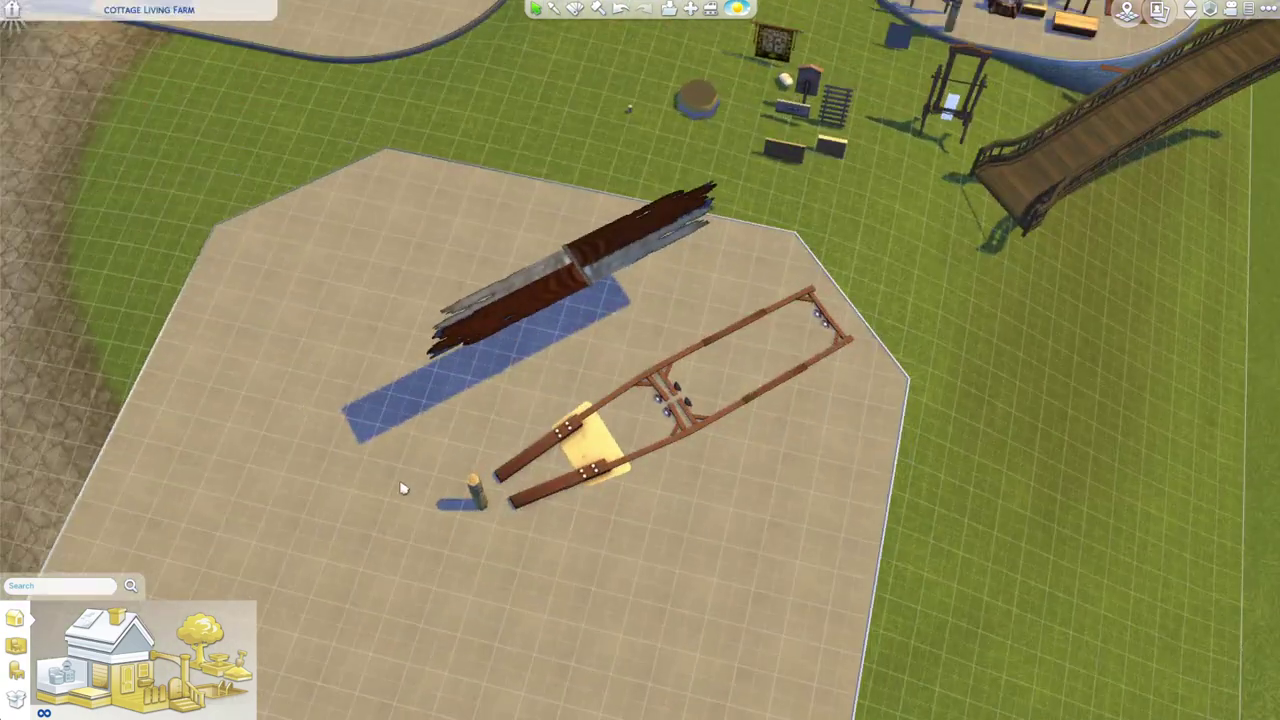
Select the whole blade frame and elevate it well above the foundation.
{"action": "left_click", "coordinate": [676, 413]}
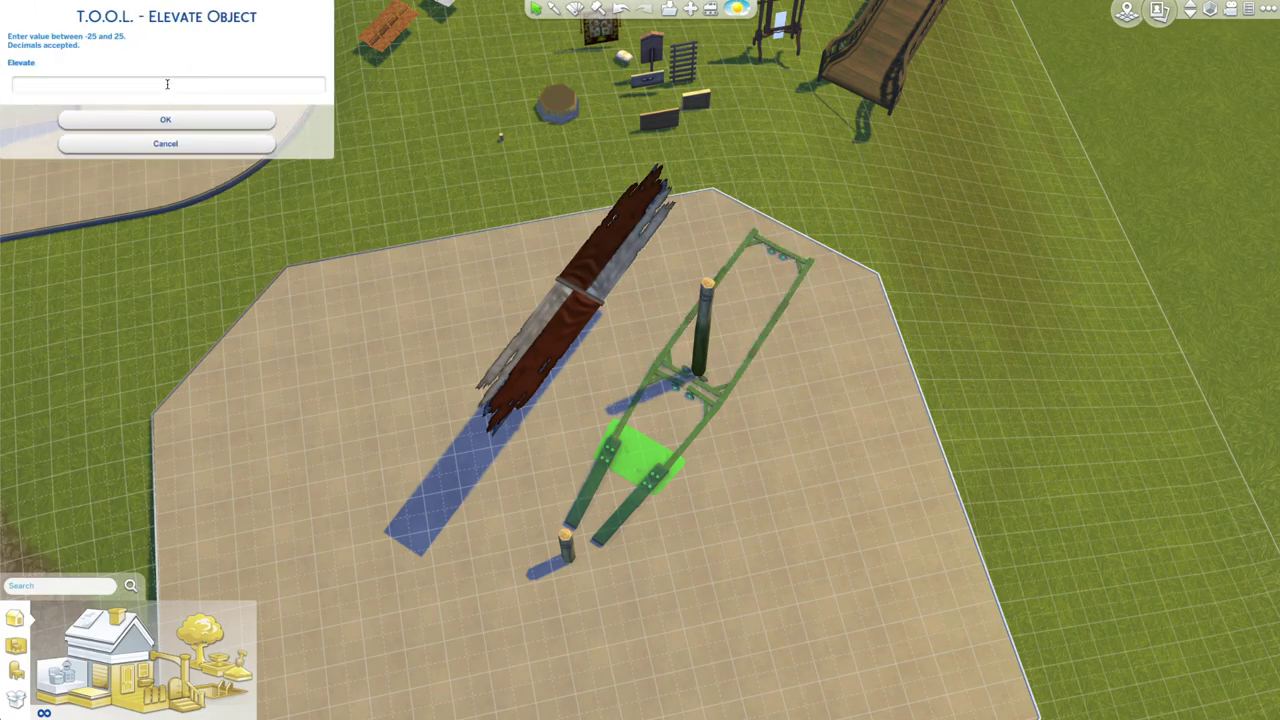
{"action": "left_click", "coordinate": [167, 120]}
{"action": "left_click", "coordinate": [167, 106]}
{"action": "left_click", "coordinate": [169, 86]}
{"action": "left_click", "coordinate": [177, 121]}
{"action": "left_click", "coordinate": [130, 106]}
{"action": "left_click", "coordinate": [117, 84]}
{"action": "left_click", "coordinate": [126, 121]}
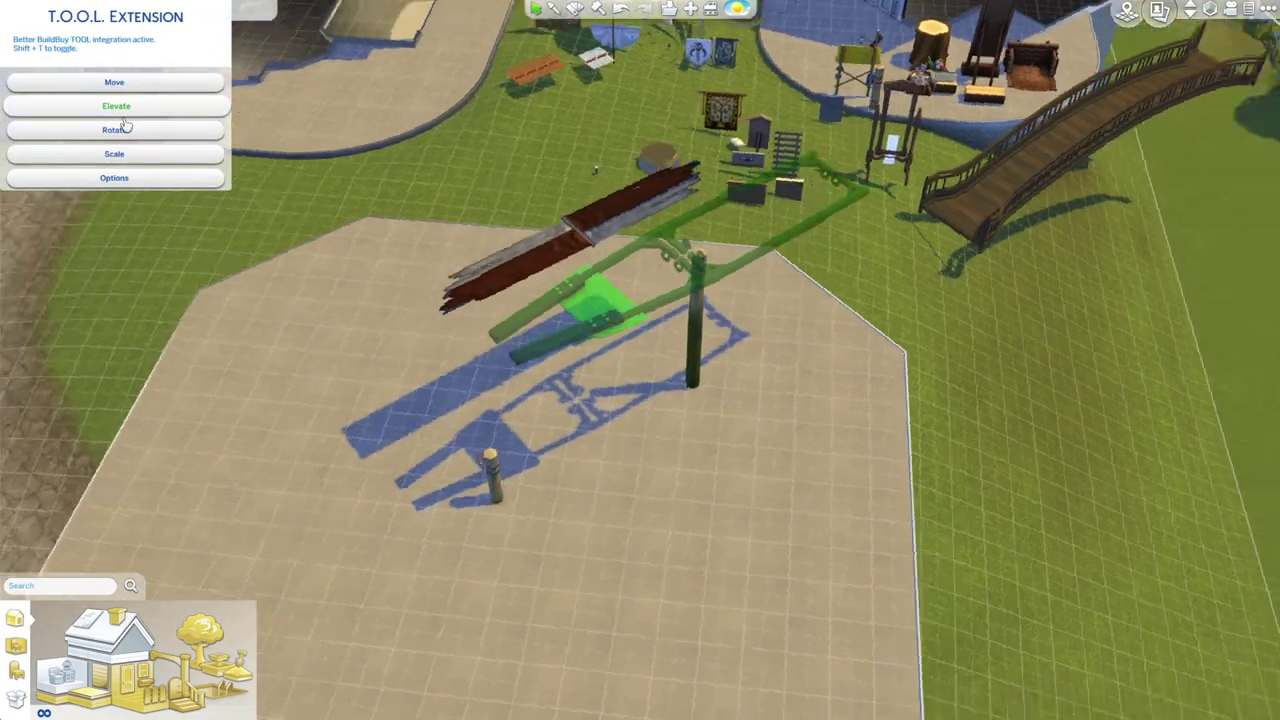
{"action": "left_click", "coordinate": [510, 400]}
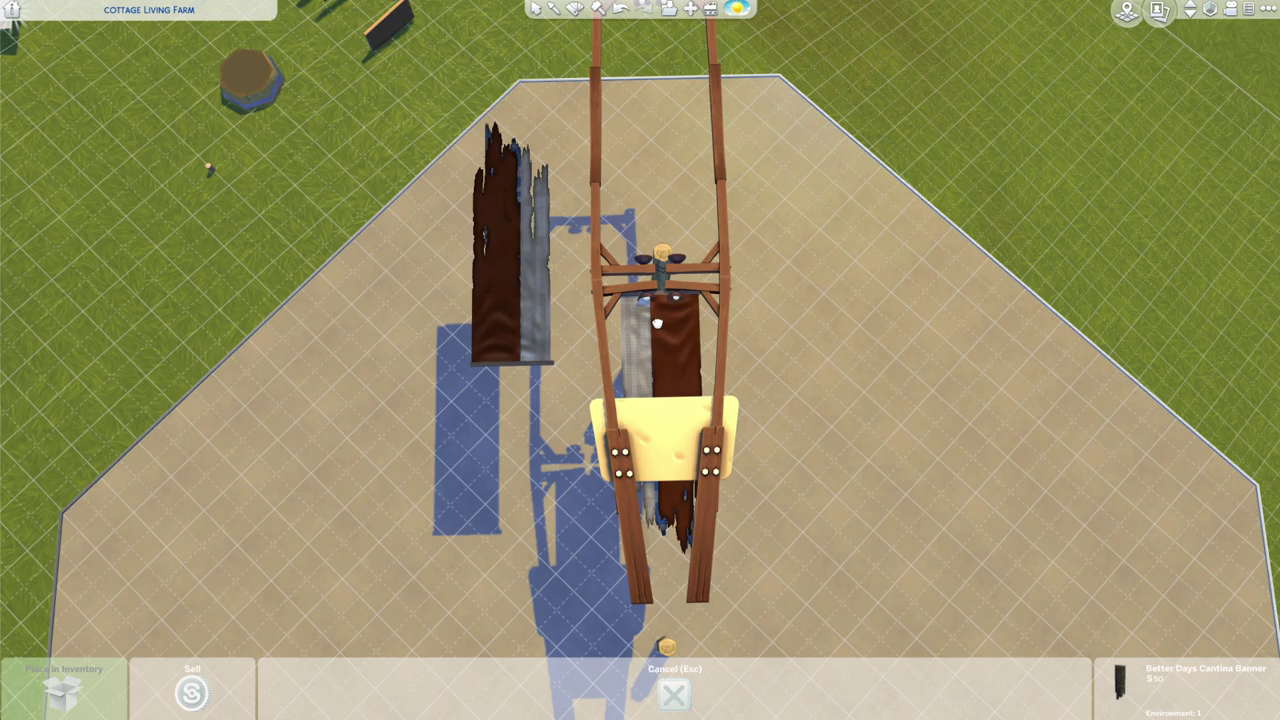
Scale up the banner in the frame's near section and rotate its copy 180 degrees for the far section.
{"action": "left_click", "coordinate": [657, 323]}
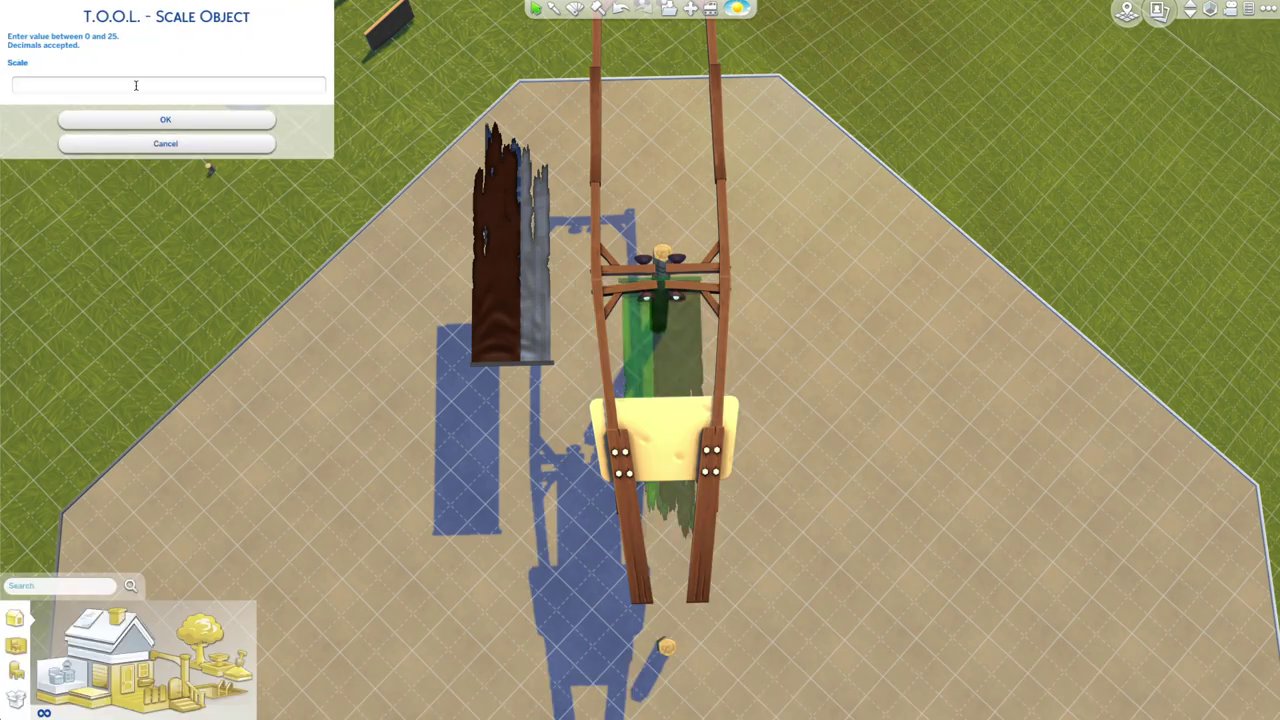
{"action": "left_click", "coordinate": [663, 369]}
{"action": "left_click", "coordinate": [125, 130]}
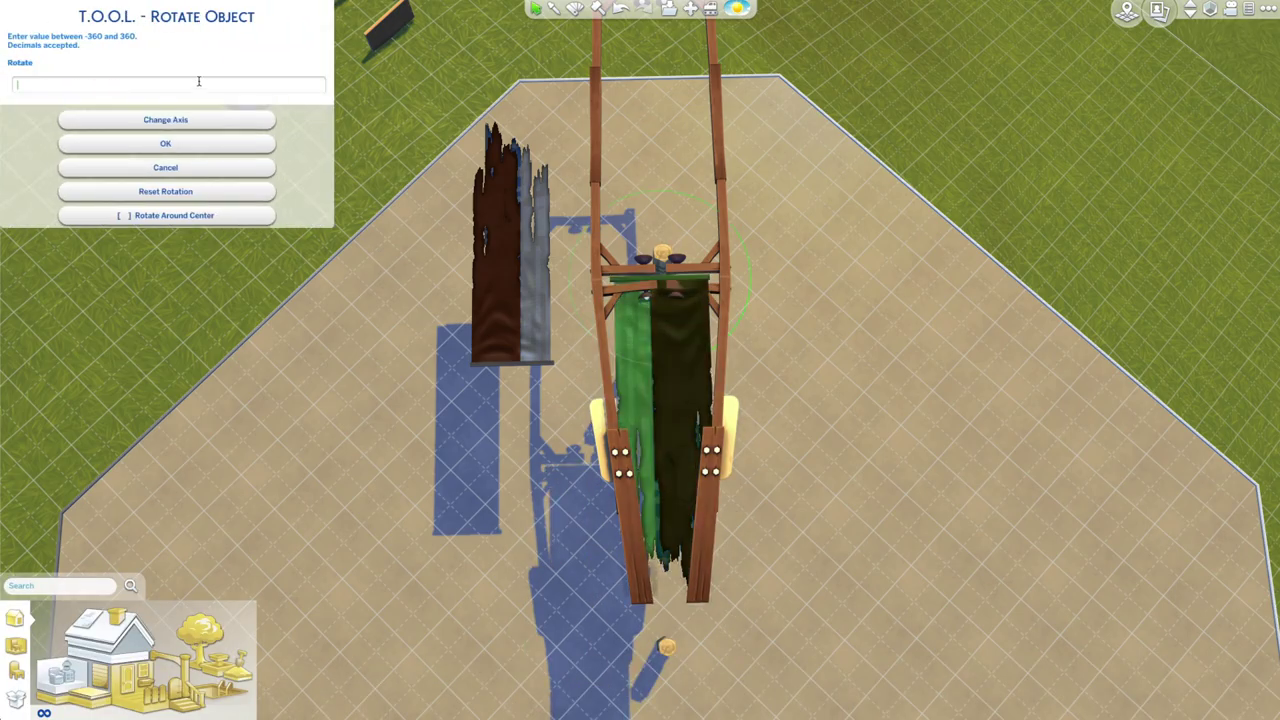
{"action": "left_click", "coordinate": [197, 82]}
{"action": "type", "text": "180"}
{"action": "left_click", "coordinate": [166, 143]}
Align the height of the rotated banner copy with the frame's far section by elevating it.
{"action": "scroll", "coordinate": [231, 366], "scroll_direction": "down", "scroll_amount": 5}
{"action": "scroll", "coordinate": [168, 239], "scroll_direction": "up", "scroll_amount": 5}
{"action": "left_click", "coordinate": [171, 121]}
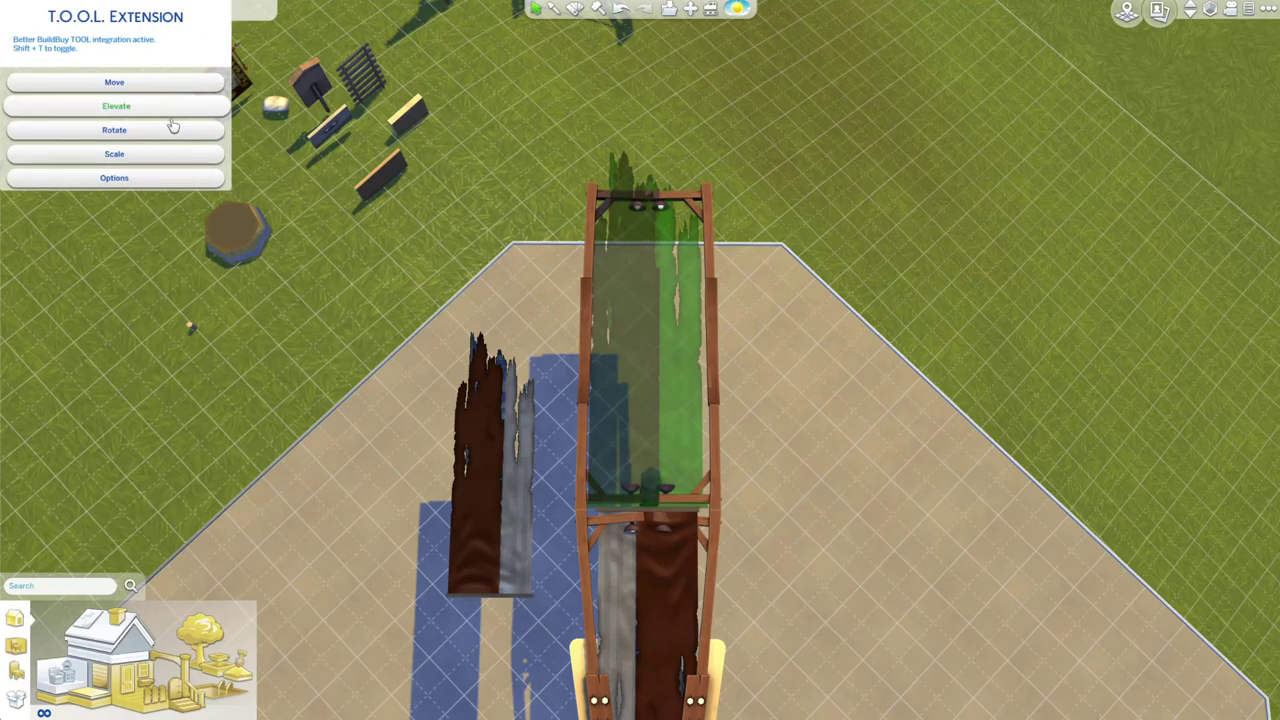
{"action": "left_click", "coordinate": [791, 556]}
{"action": "scroll", "coordinate": [709, 529], "scroll_direction": "down", "scroll_amount": 3}
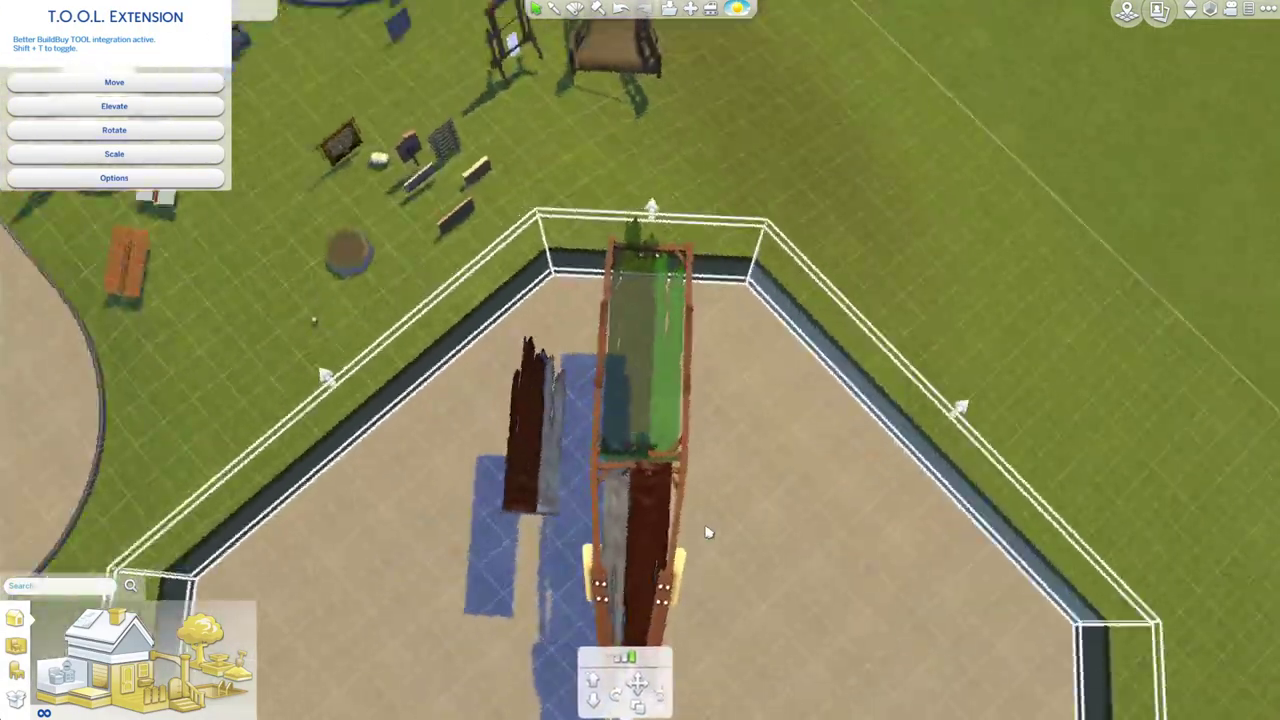
{"action": "left_click", "coordinate": [594, 350]}
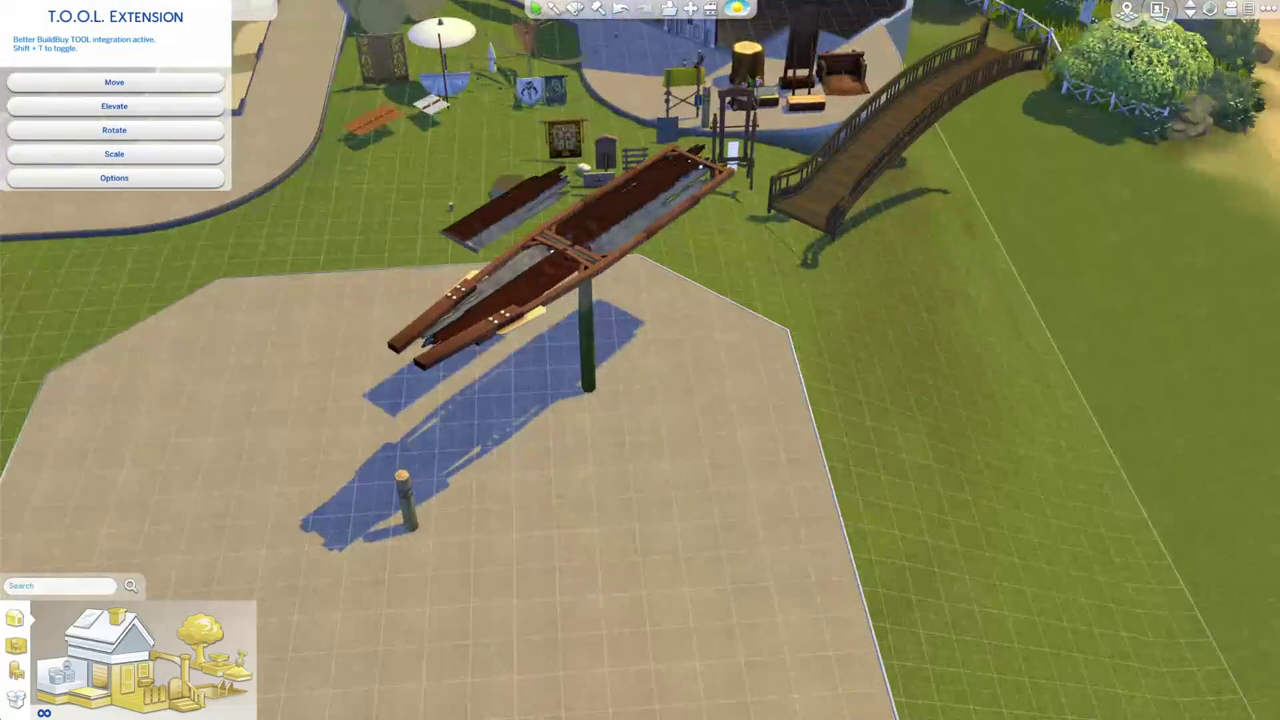
Separate the fabric banners and their support post from the blade frame and set them aside.
{"action": "left_click_drag", "start_coordinate": [600, 240], "coordinate": [300, 165]}
{"action": "left_click_drag", "start_coordinate": [497, 407], "coordinate": [437, 214]}
{"action": "left_click", "coordinate": [437, 214]}
Lower all the pieces of the blade frame back down to the foundation with negative elevation.
{"action": "left_click", "coordinate": [115, 106]}
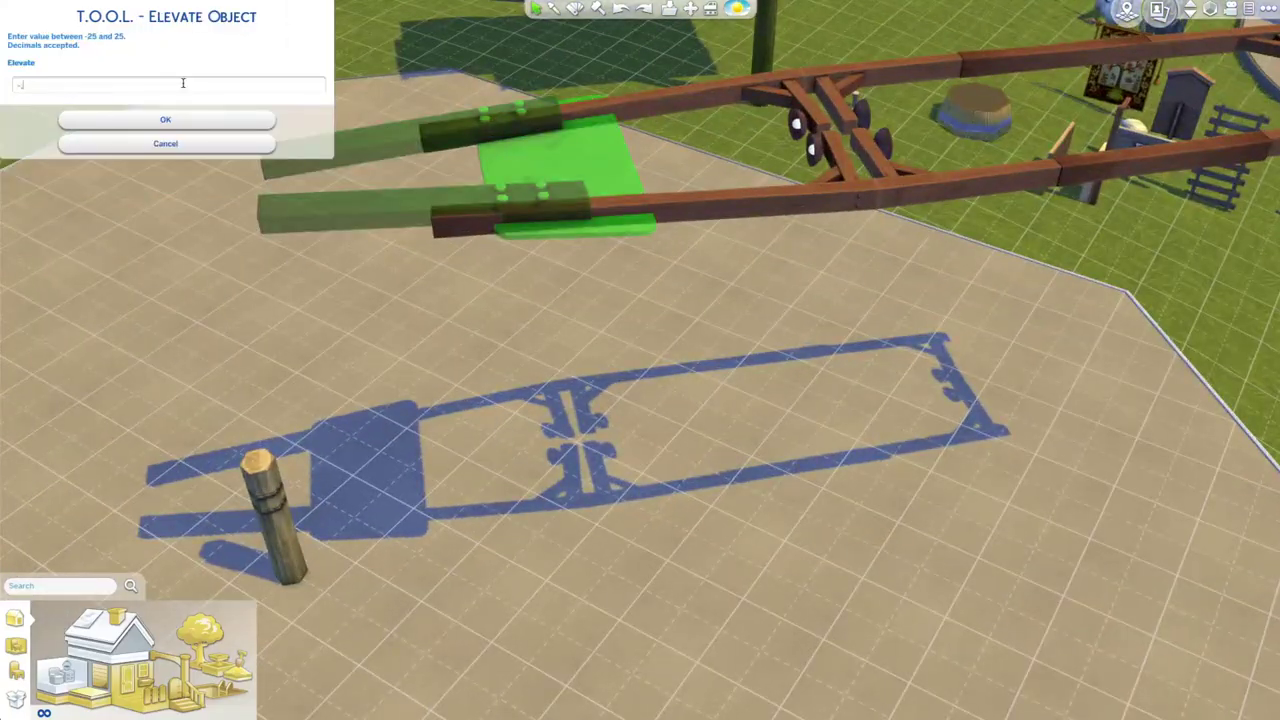
{"action": "left_click", "coordinate": [166, 119]}
{"action": "left_click_drag", "start_coordinate": [240, 215], "coordinate": [458, 201]}
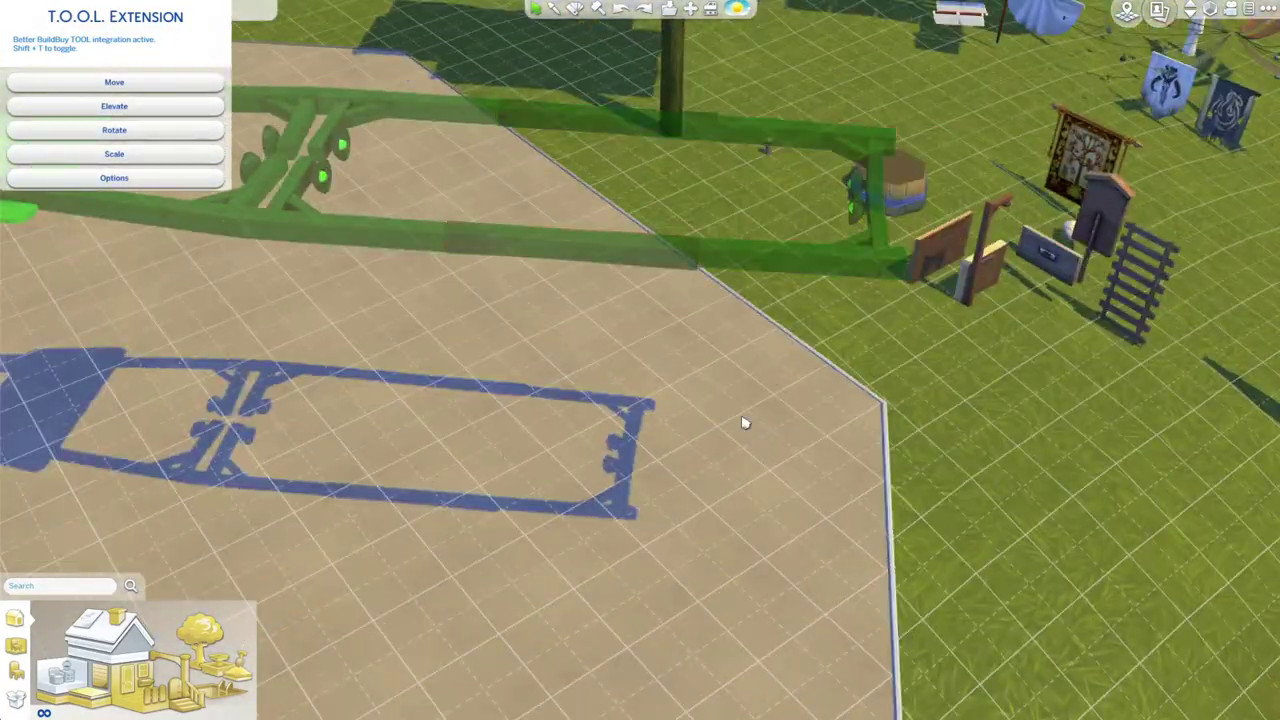
{"action": "left_click", "coordinate": [114, 106]}
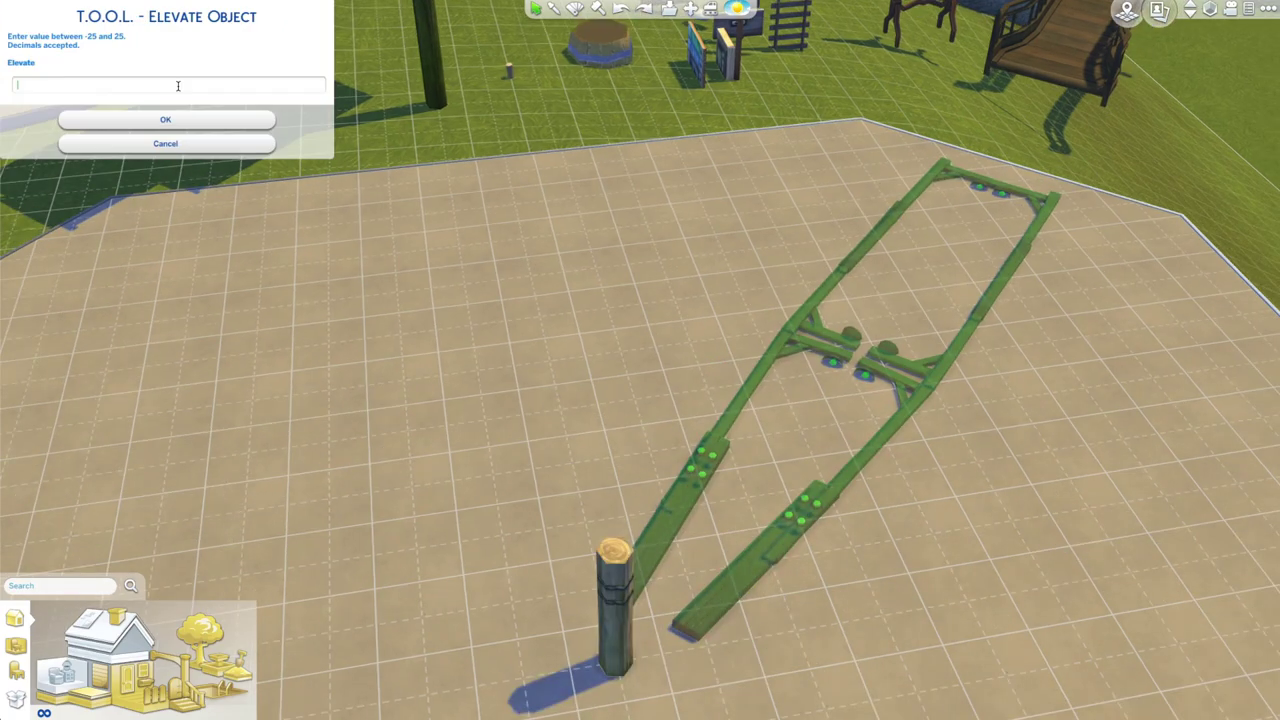
{"action": "left_click", "coordinate": [181, 85]}
{"action": "left_click", "coordinate": [170, 120]}
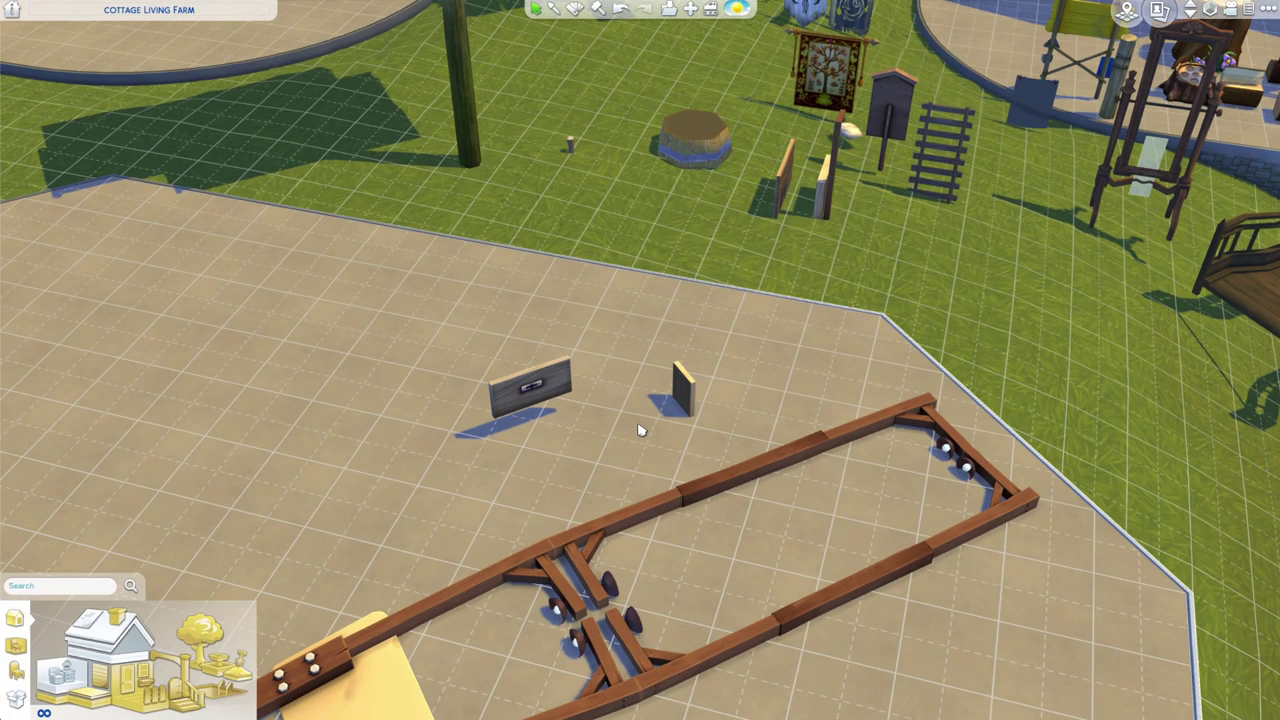
Lay the wooden plaques flat and try the enlarged Taming of the Shoe plaque in the frame's far section.
{"action": "left_click", "coordinate": [160, 130]}
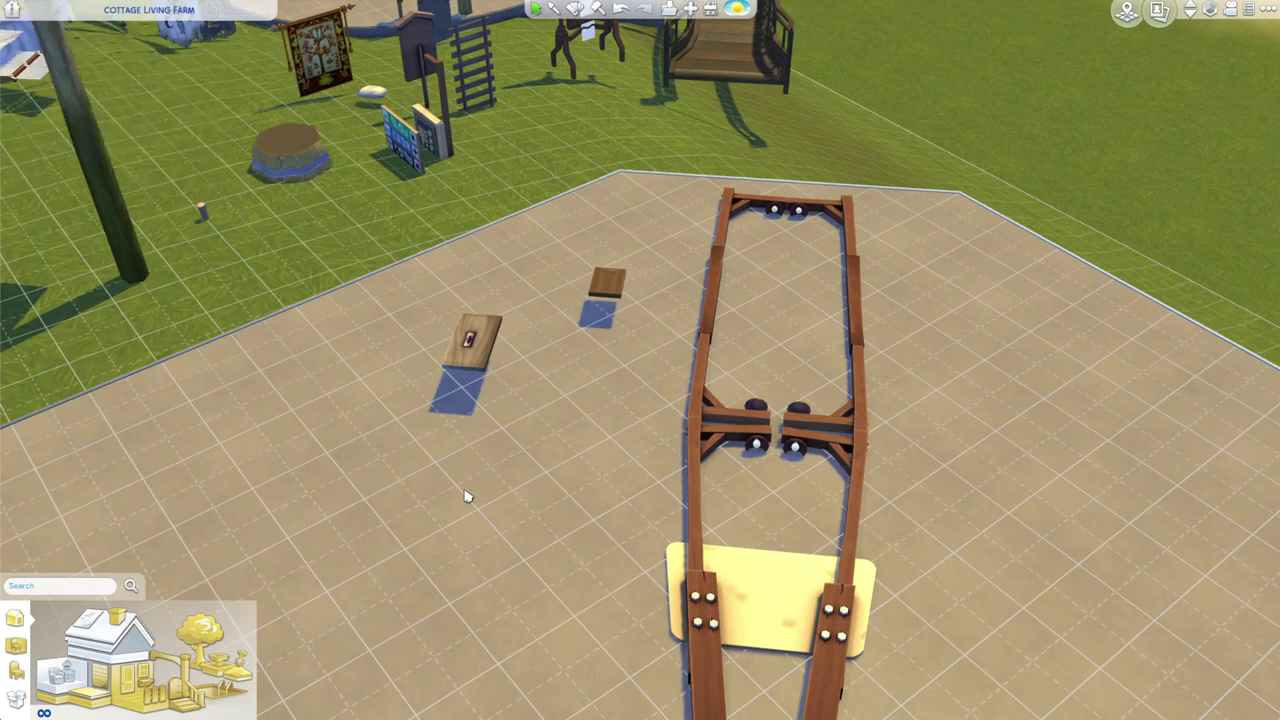
{"action": "left_click", "coordinate": [768, 430]}
{"action": "key", "text": "shift+]"}
{"action": "key", "text": "shift+]"}
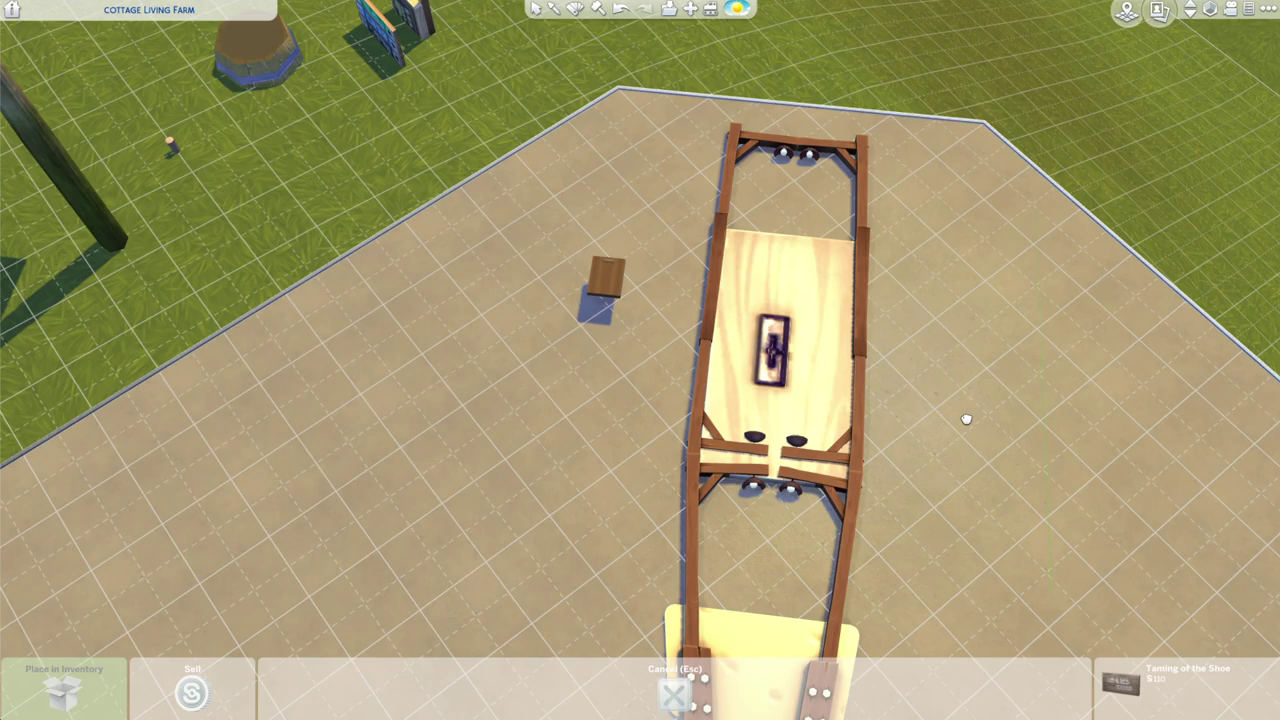
{"action": "left_click", "coordinate": [963, 404]}
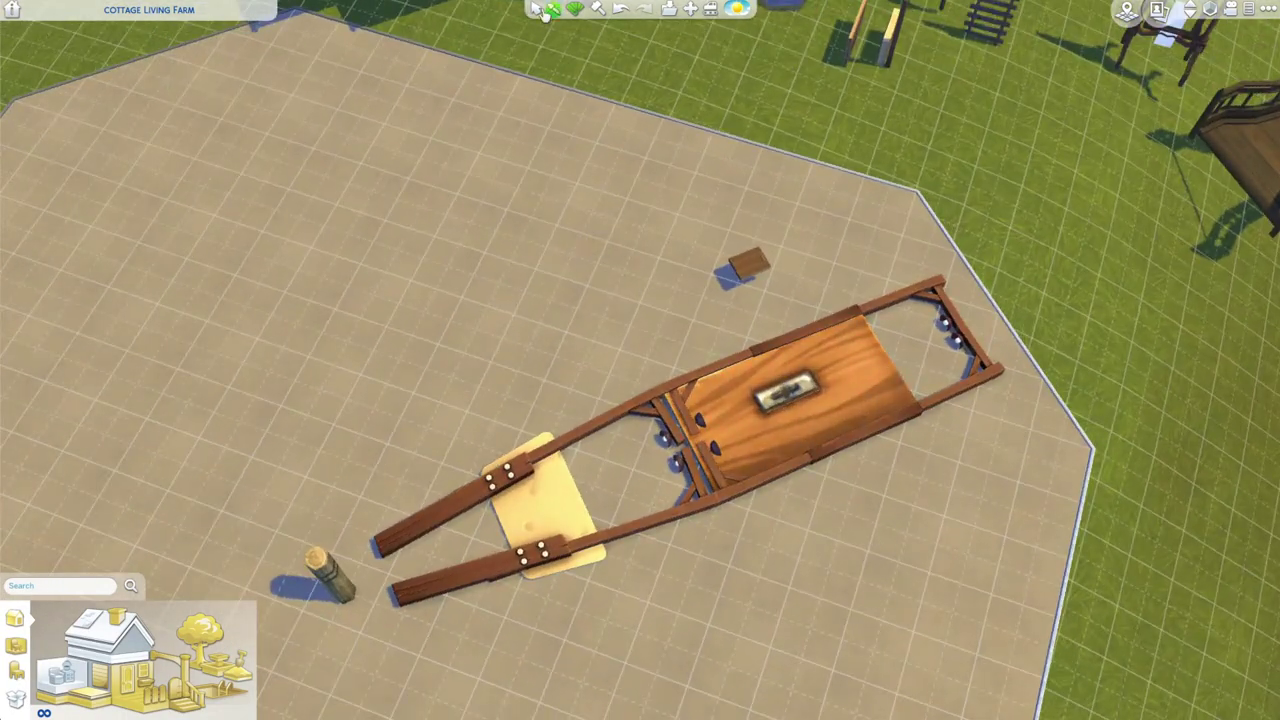
{"action": "left_click", "coordinate": [775, 320]}
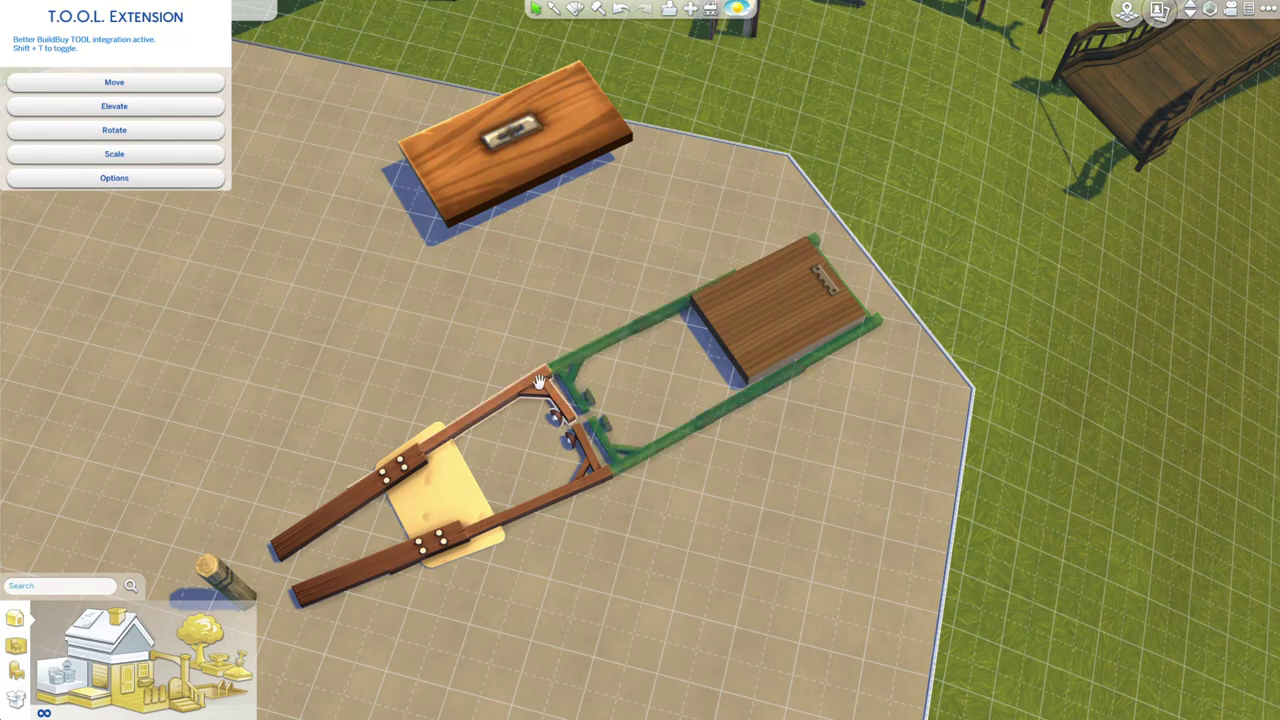
Raise the whole frame slightly and fill it with enlarged Most Loyal Employee Award plaques laid end to end.
{"action": "left_click", "coordinate": [540, 381]}
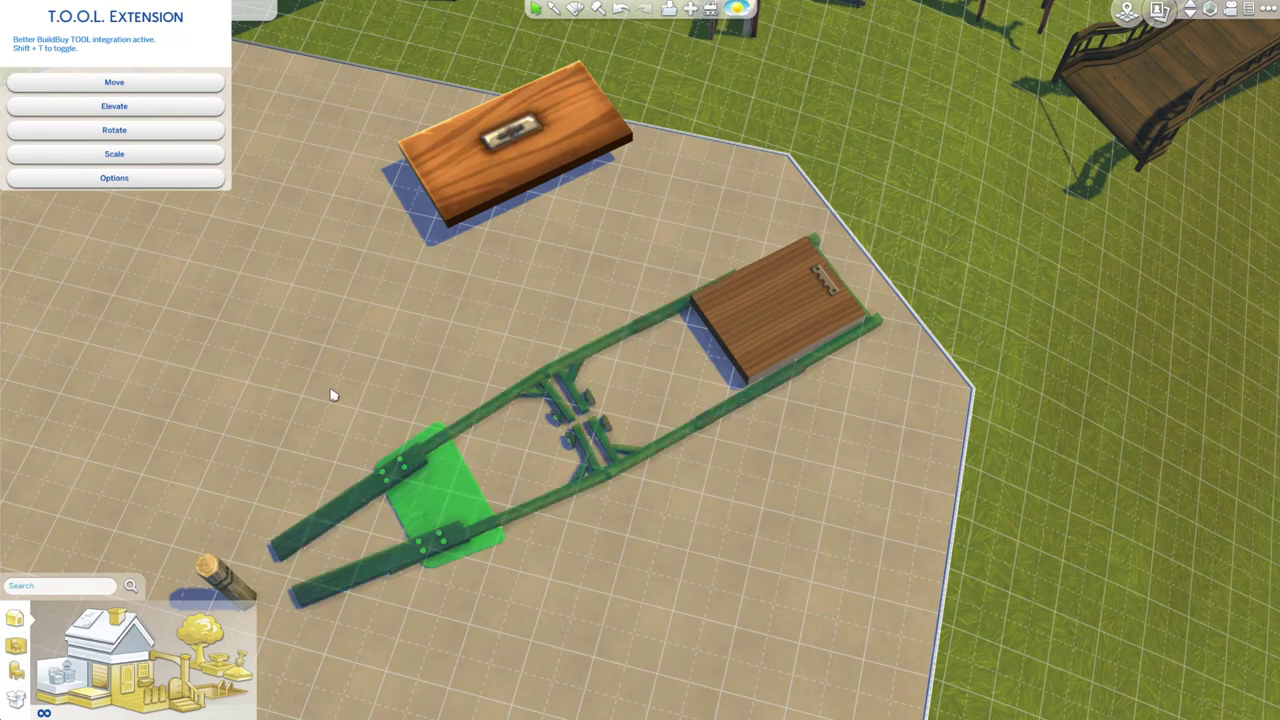
{"action": "left_click", "coordinate": [114, 105]}
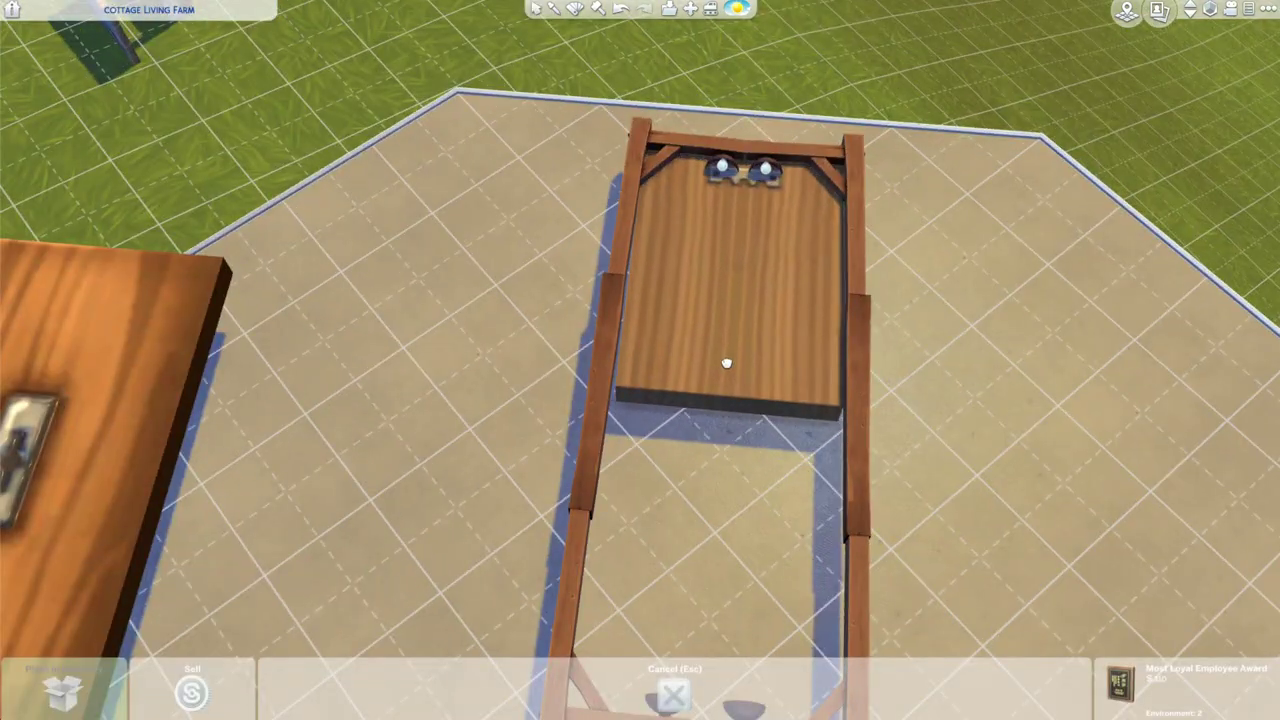
{"action": "left_click", "coordinate": [728, 366]}
{"action": "left_click", "coordinate": [193, 87]}
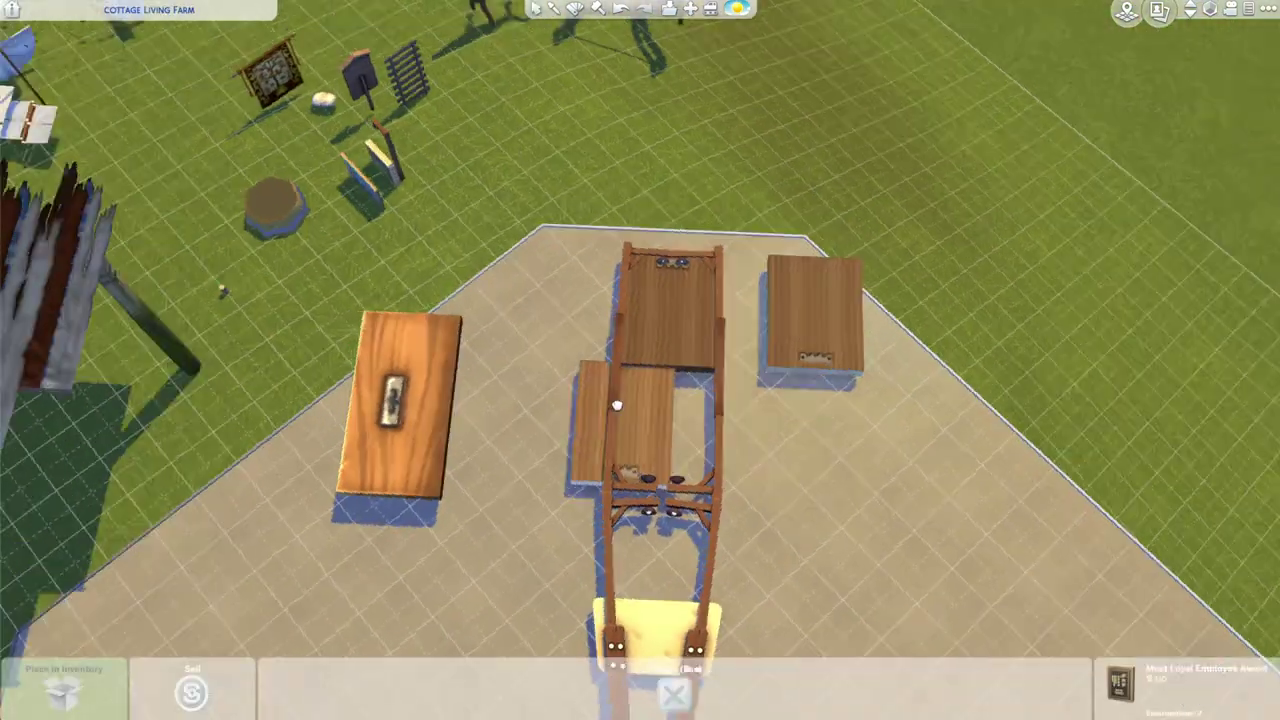
{"action": "scroll", "coordinate": [617, 400], "scroll_direction": "up", "scroll_amount": 5}
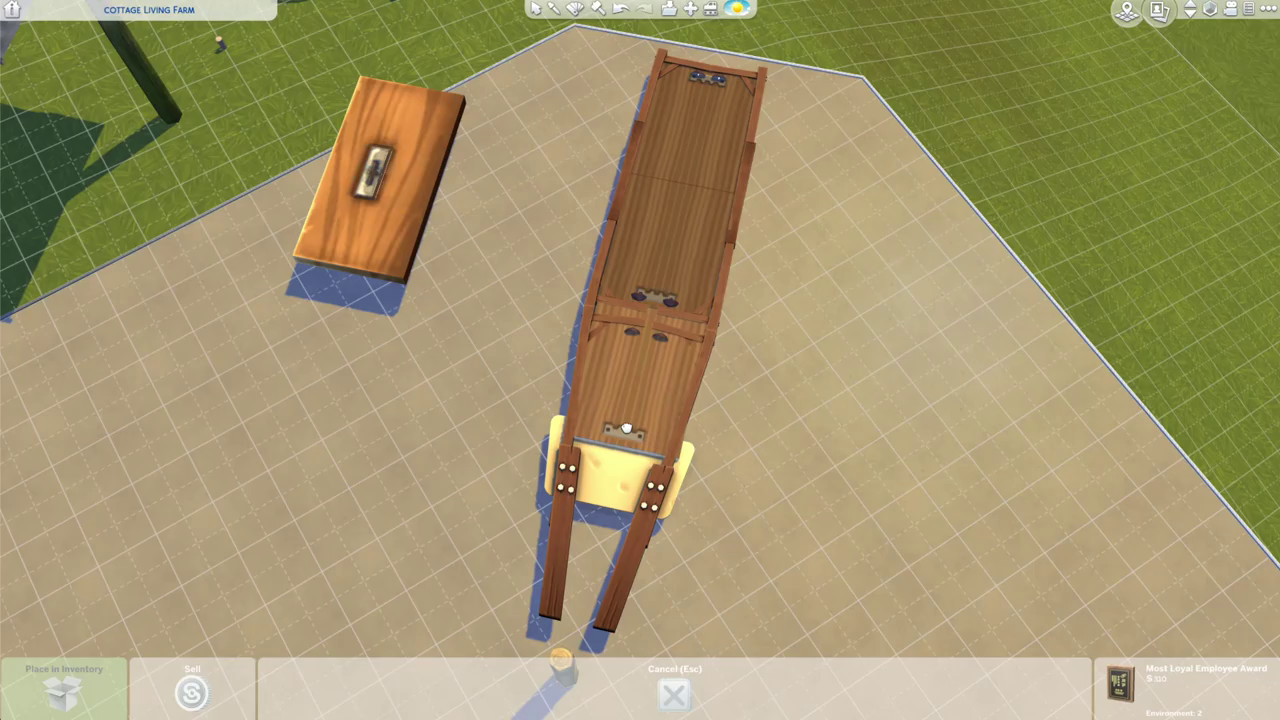
{"action": "key", "text": "Escape"}
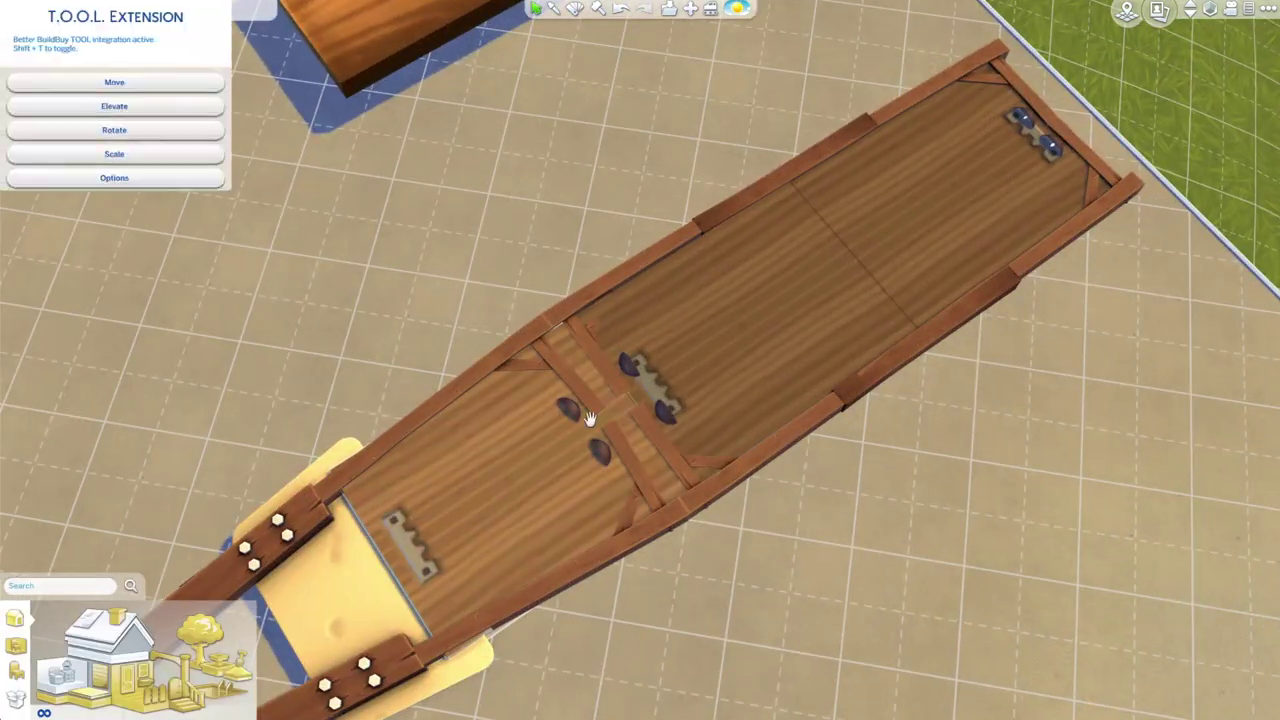
Adjust the middle award plaque and fit further plaque copies down to the blade's narrow end.
{"action": "left_click", "coordinate": [120, 163]}
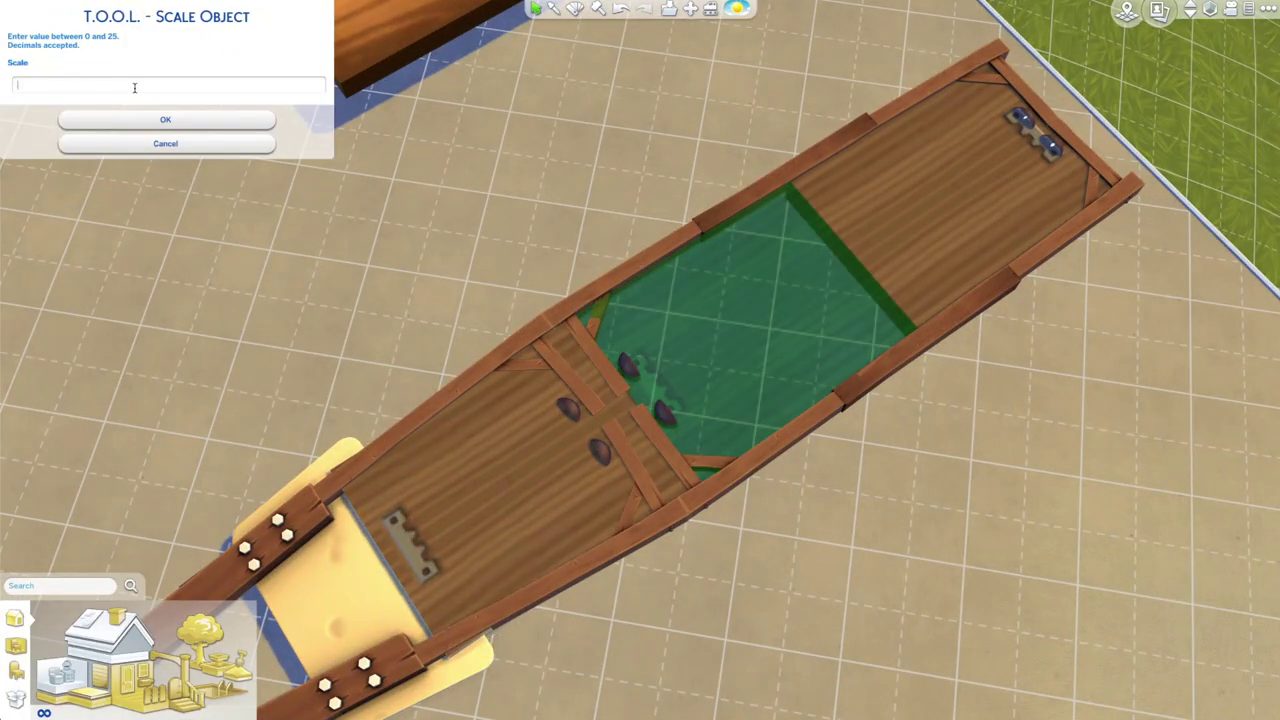
{"action": "left_click", "coordinate": [140, 107]}
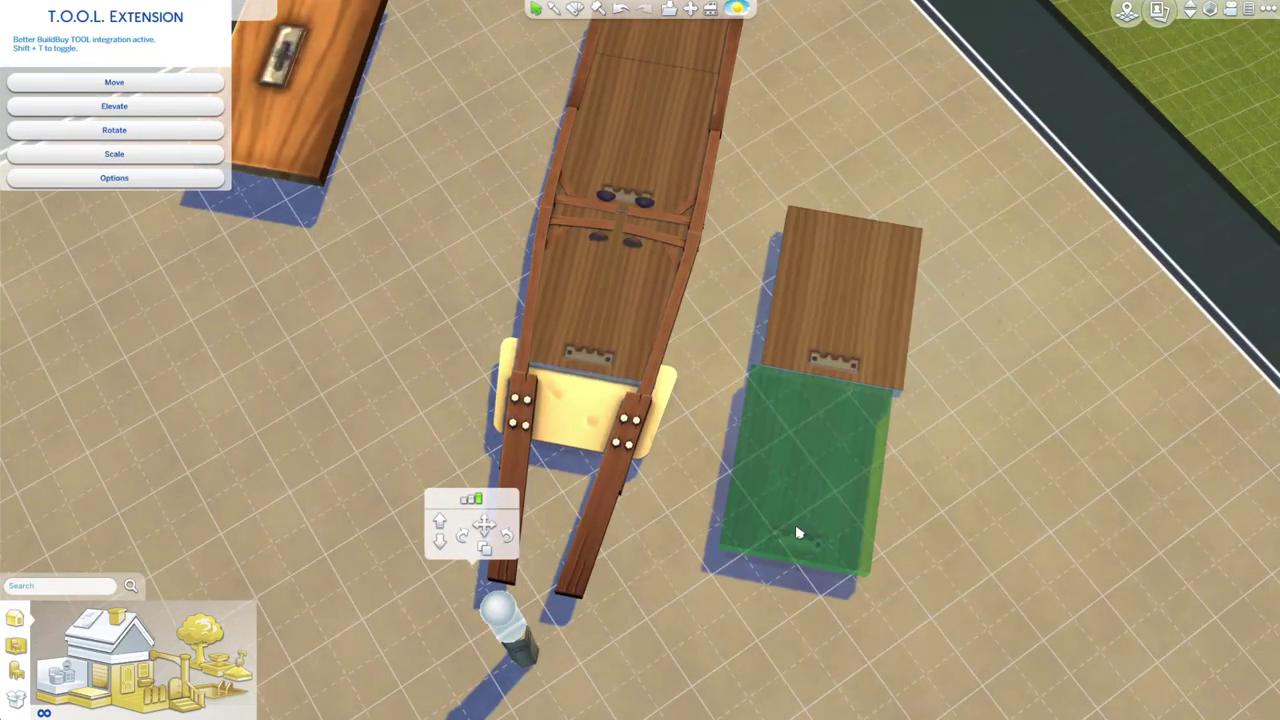
{"action": "left_click", "coordinate": [798, 533]}
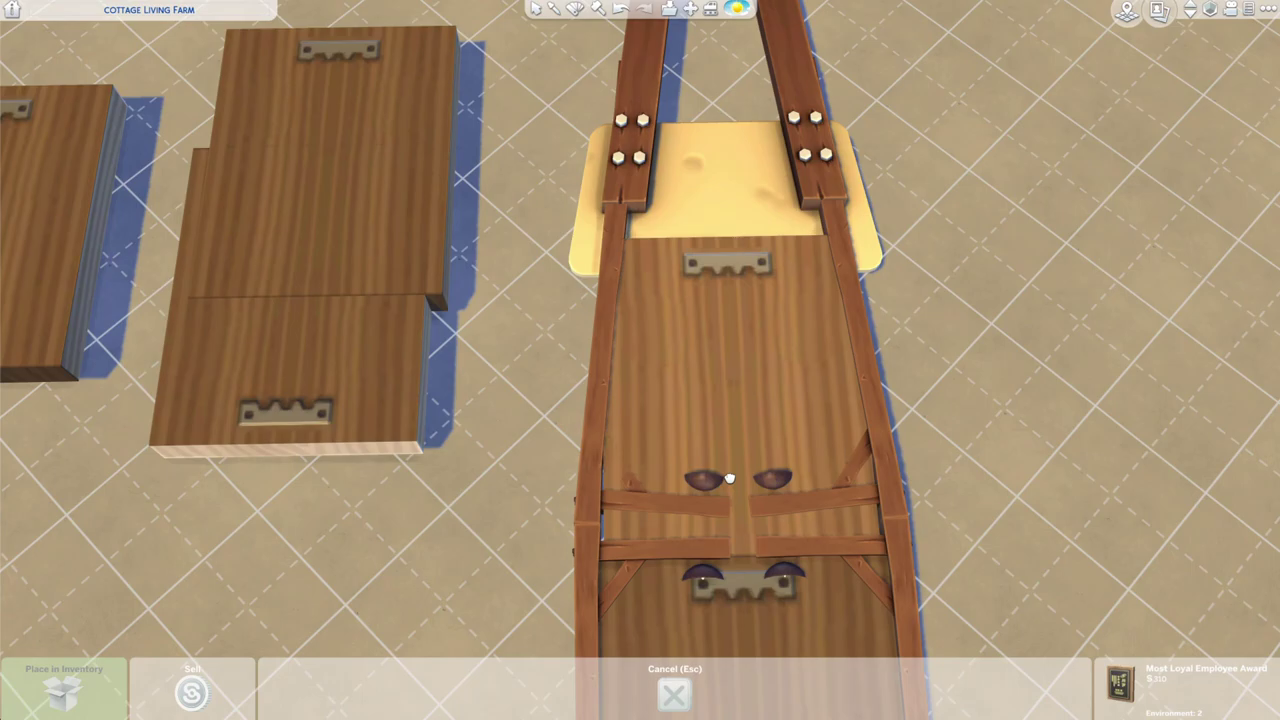
{"action": "left_click", "coordinate": [730, 479]}
{"action": "left_click", "coordinate": [731, 479]}
{"action": "left_click", "coordinate": [728, 488]}
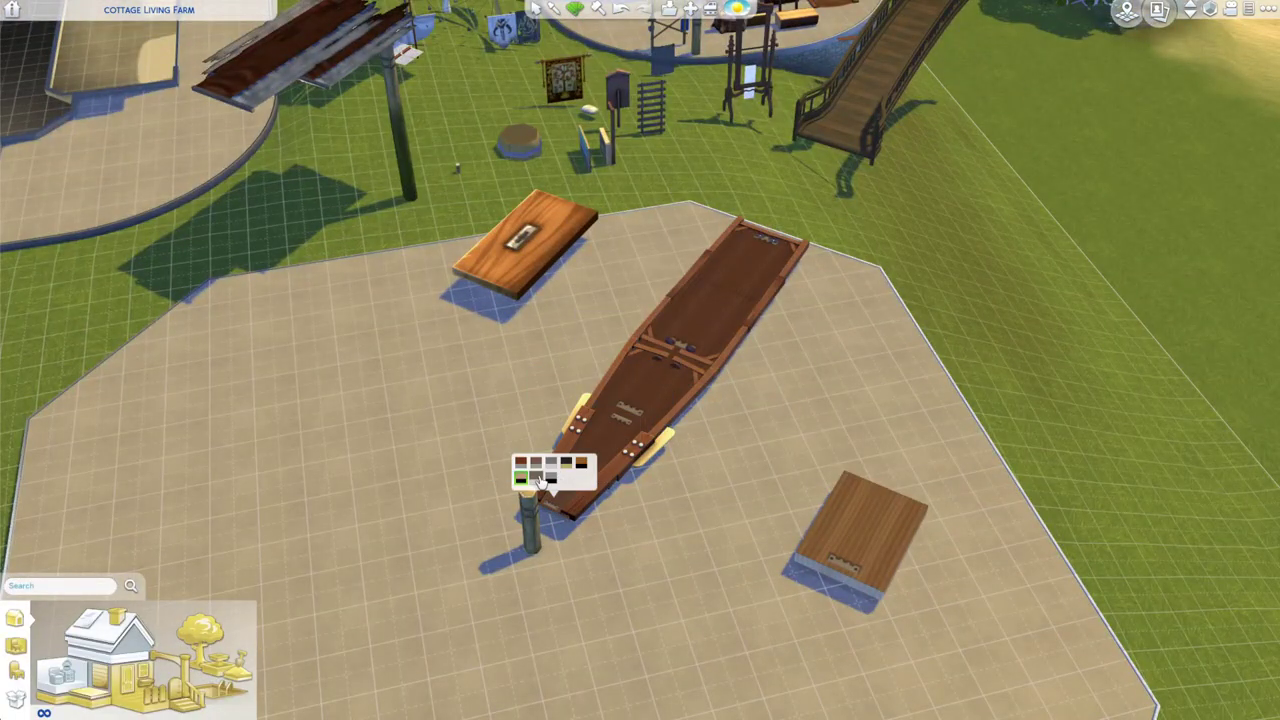
Recolor the award plaques inside the blade with the dark brown wood swatch.
{"action": "left_click", "coordinate": [540, 481]}
{"action": "left_click", "coordinate": [748, 242]}
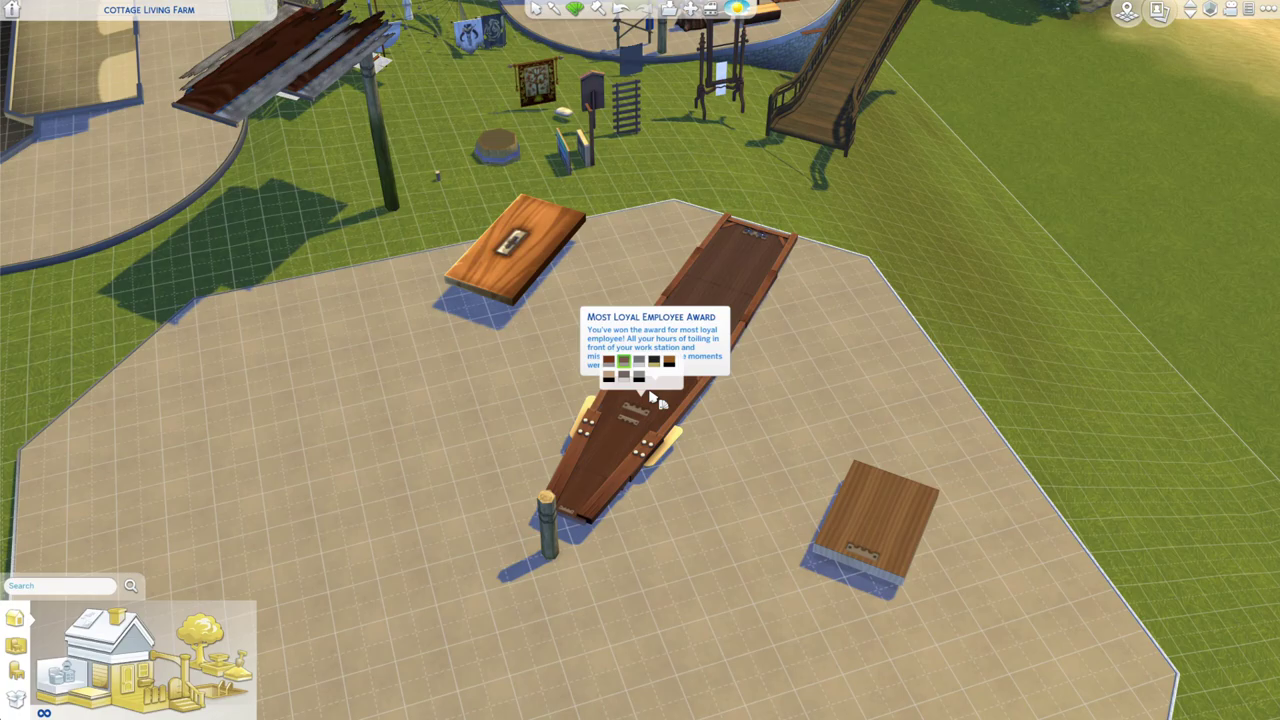
{"action": "left_click", "coordinate": [566, 504]}
{"action": "key", "text": "Escape"}
Move the spare Taming of the Shoe and award plaques onto the grass beyond the foundation.
{"action": "left_click", "coordinate": [520, 214]}
{"action": "left_click", "coordinate": [705, 72]}
{"action": "left_click", "coordinate": [834, 588]}
{"action": "left_click", "coordinate": [795, 95]}
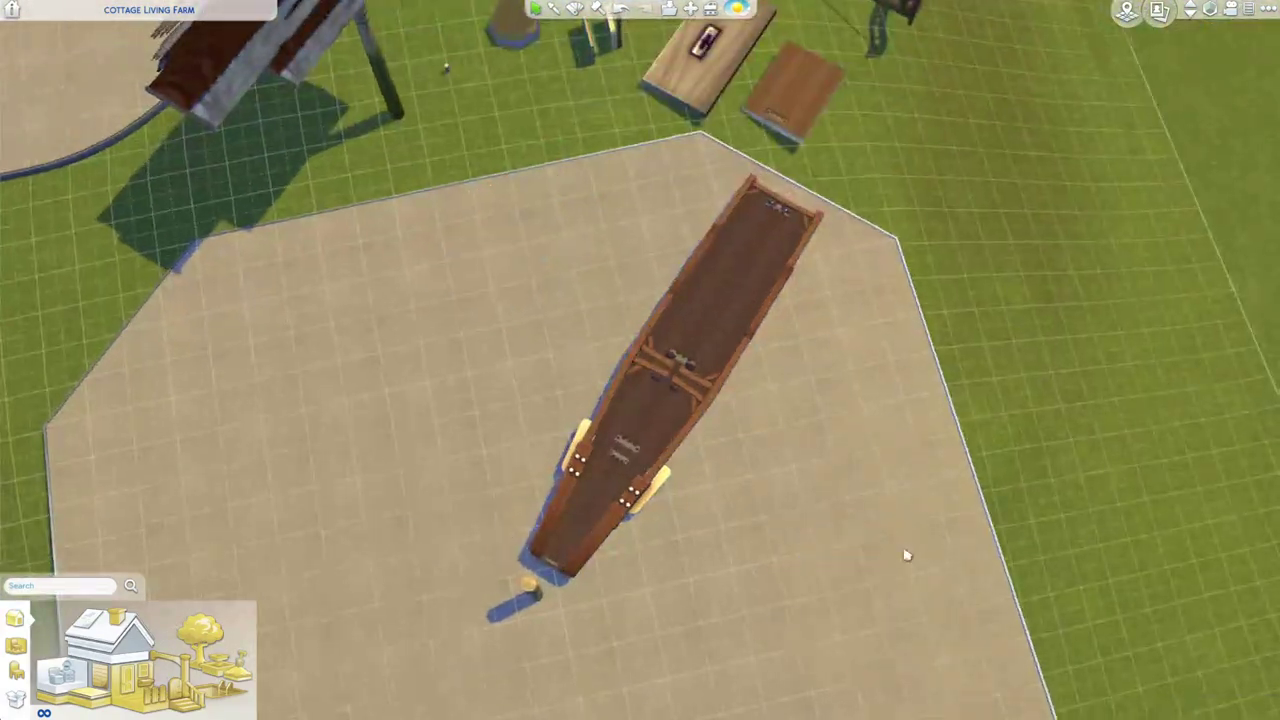
Copy a pair of TruWood lamps from the blade and set it on the foundation beside the blade.
{"action": "scroll", "coordinate": [907, 555], "scroll_direction": "up", "scroll_amount": 4}
{"action": "left_click", "coordinate": [809, 214]}
{"action": "scroll", "coordinate": [809, 214], "scroll_direction": "down", "scroll_amount": 2}
{"action": "left_click", "coordinate": [1043, 400]}
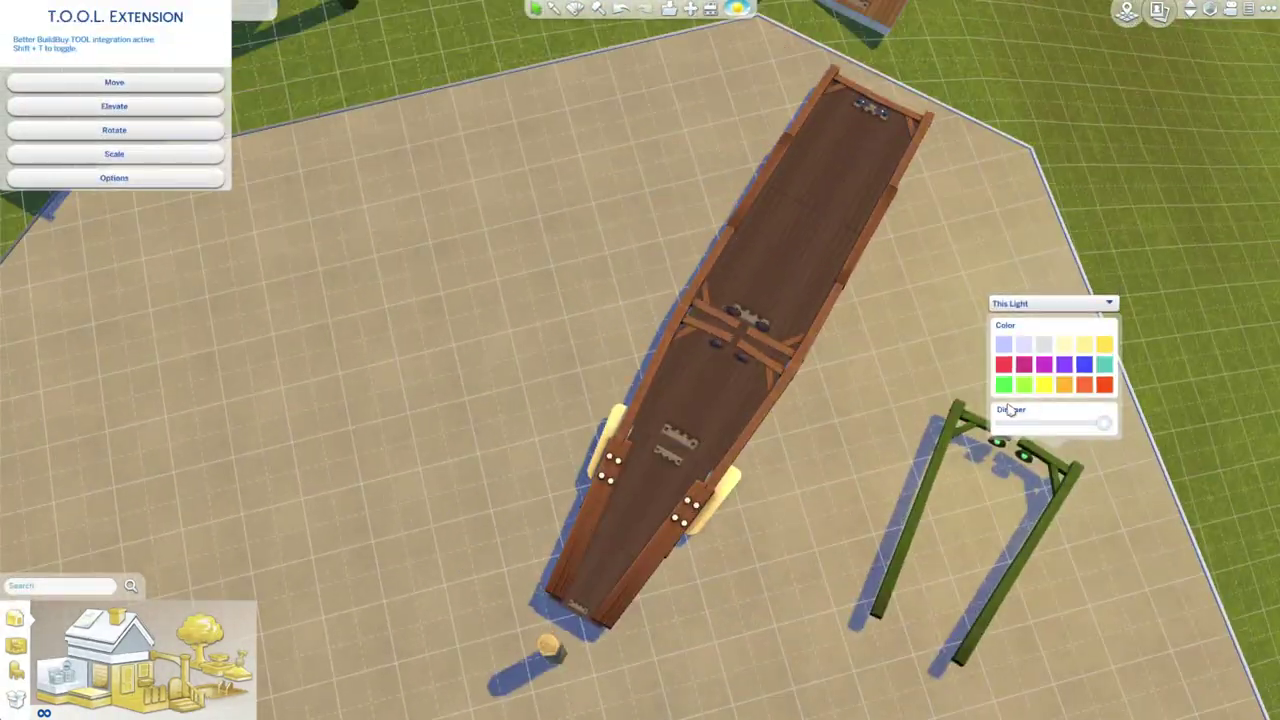
{"action": "left_click", "coordinate": [903, 171]}
{"action": "key", "text": "Escape"}
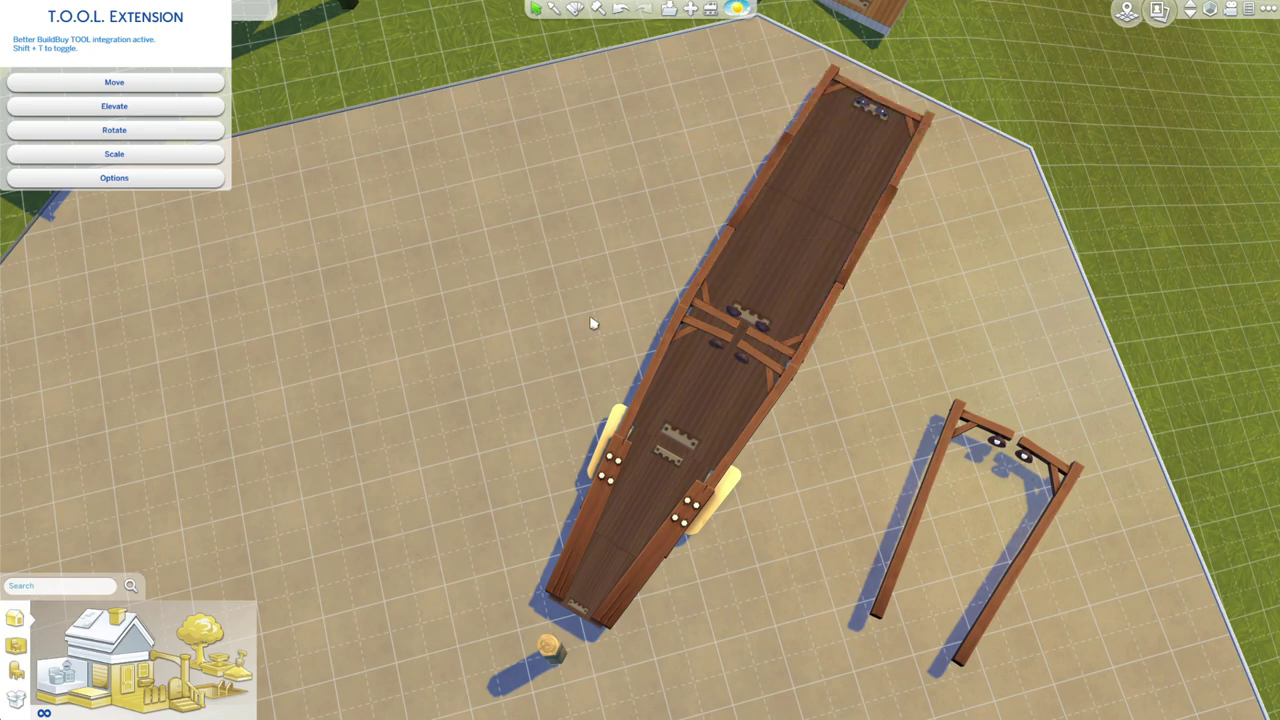
Paste another pair of TruWood lamps, then lay the left one flat with a 90 degree rotation and the right one to match.
{"action": "key", "text": "ctrl+v"}
{"action": "left_click", "coordinate": [709, 185]}
{"action": "left_click", "coordinate": [113, 130]}
{"action": "left_click", "coordinate": [146, 89]}
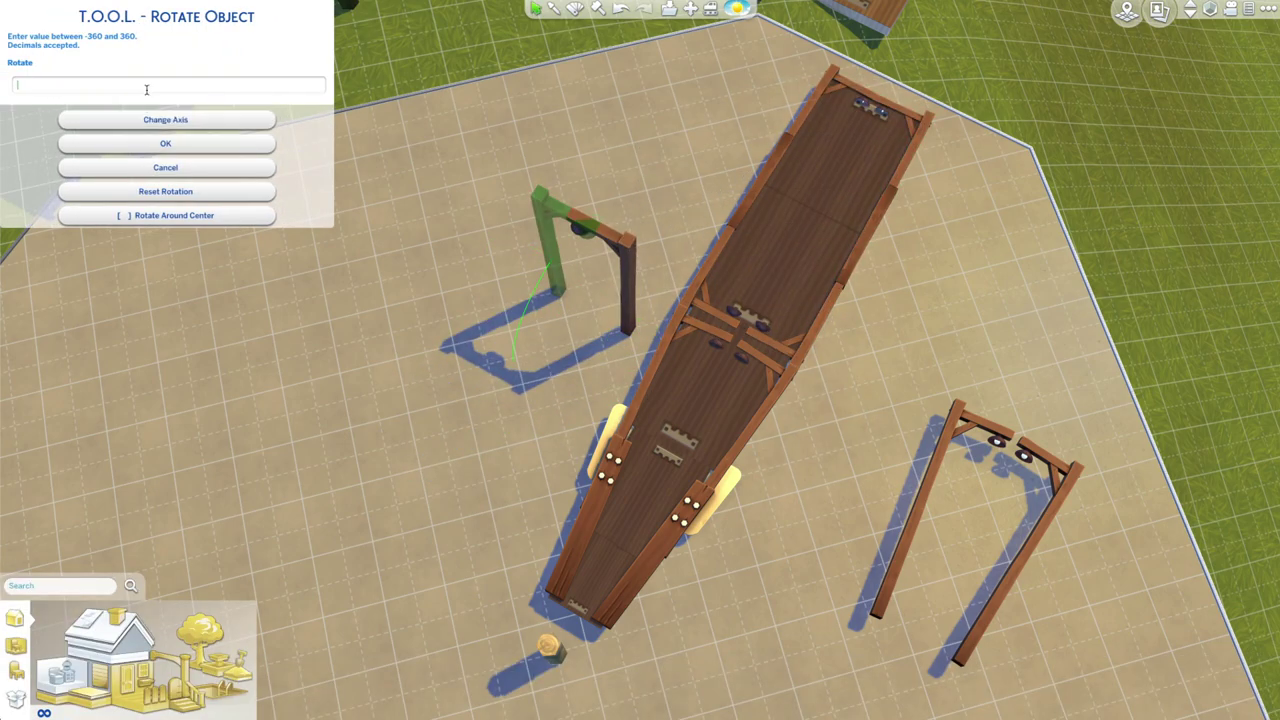
{"action": "type", "text": "90"}
{"action": "left_click", "coordinate": [156, 146]}
{"action": "left_click", "coordinate": [630, 280]}
{"action": "left_click", "coordinate": [111, 133]}
{"action": "left_click", "coordinate": [155, 145]}
Place the two flat lamps against the blade's side rails so their arms form a crossbar over the far section.
{"action": "left_click", "coordinate": [625, 280]}
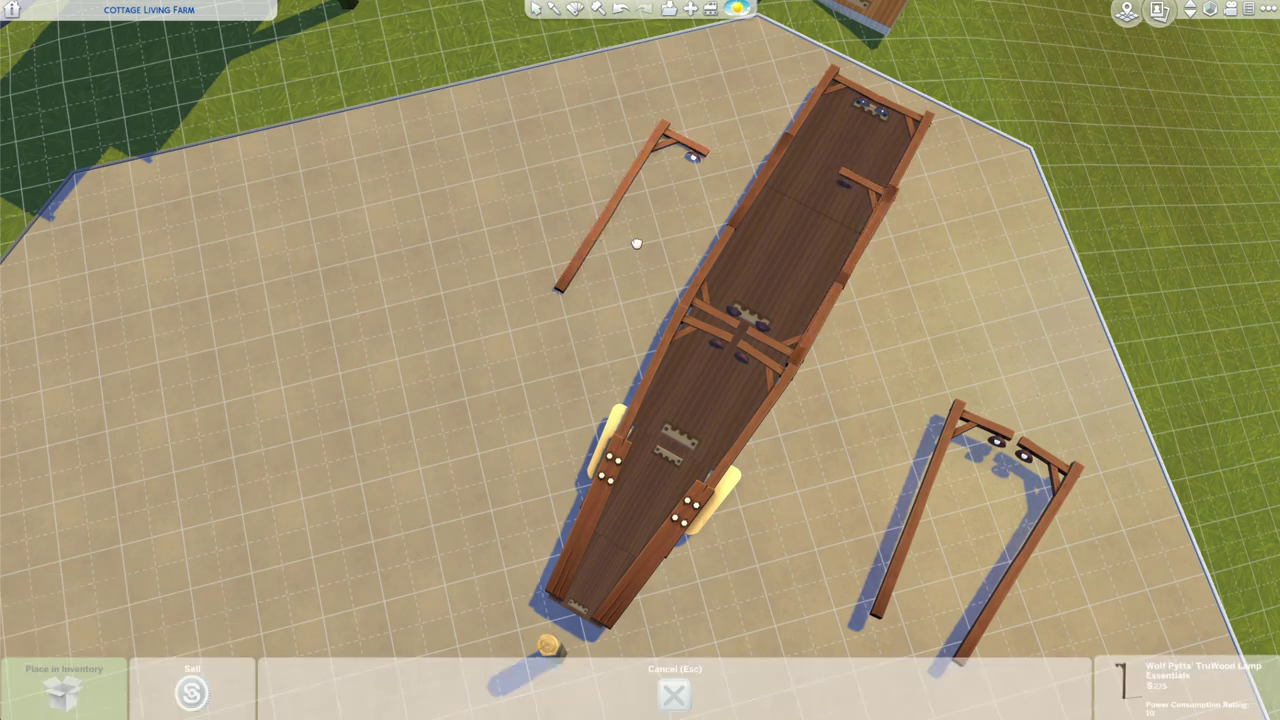
{"action": "left_click", "coordinate": [720, 260]}
{"action": "scroll", "coordinate": [506, 271], "scroll_direction": "down", "scroll_amount": 2}
{"action": "scroll", "coordinate": [506, 271], "scroll_direction": "up", "scroll_amount": 4}
{"action": "key", "text": "shift+t"}
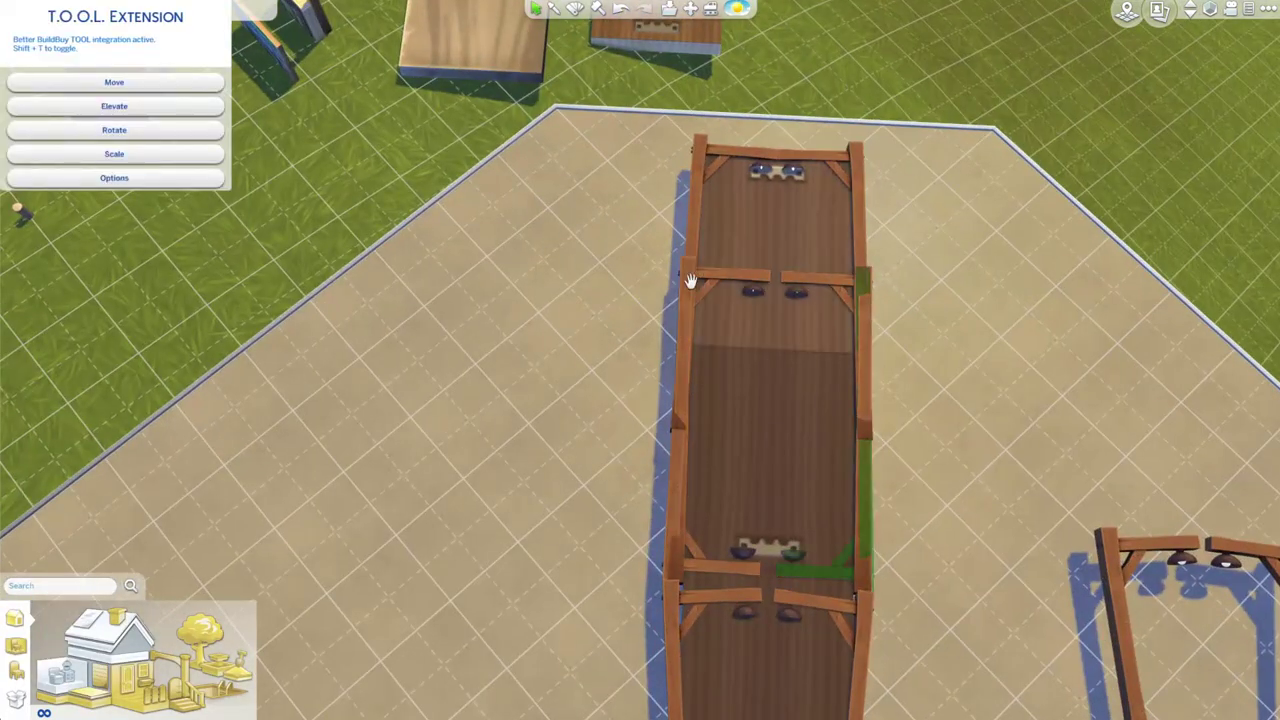
Rotate the two flat TruWood lamps that form the crossbar on the blade's far section.
{"action": "left_click", "coordinate": [165, 129]}
{"action": "key", "text": "s"}
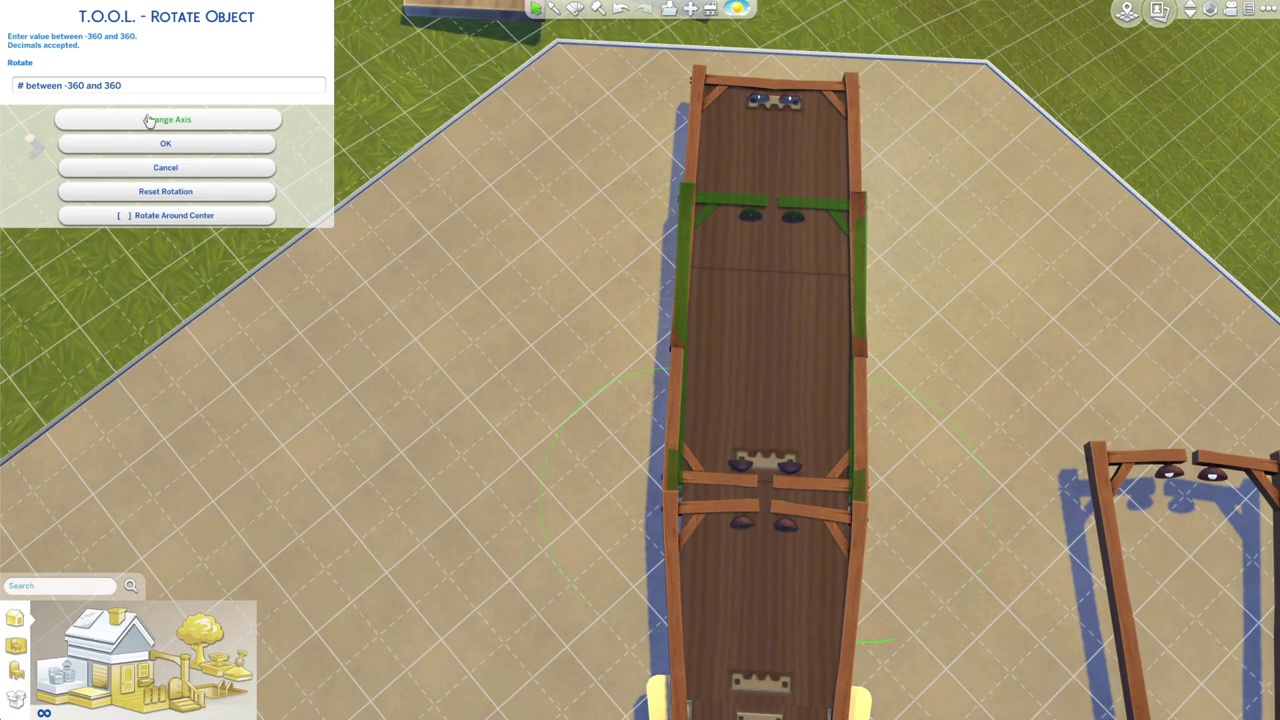
{"action": "left_click", "coordinate": [166, 86]}
{"action": "left_click", "coordinate": [166, 146]}
{"action": "left_click", "coordinate": [165, 131]}
{"action": "left_click", "coordinate": [168, 86]}
{"action": "left_click", "coordinate": [166, 144]}
Realign the crossbar lamps with the blade's side rails and elevate them by .01.
{"action": "left_click", "coordinate": [684, 279]}
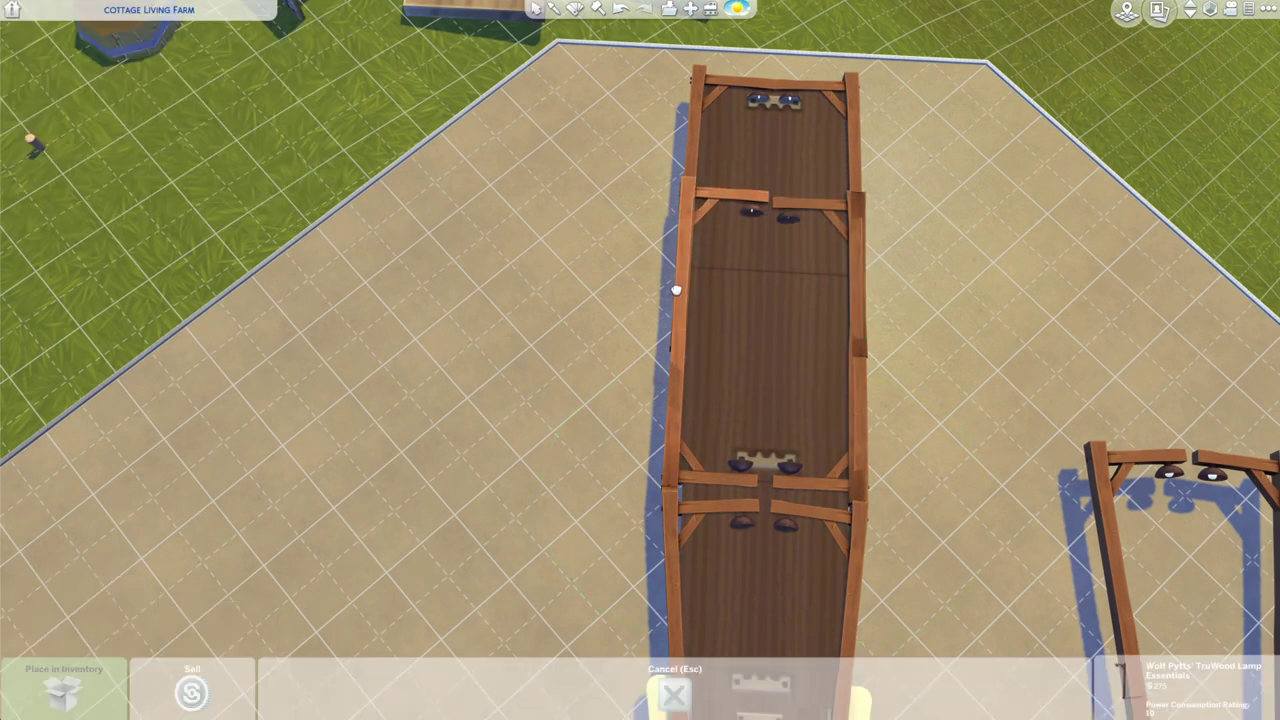
{"action": "left_click", "coordinate": [675, 289]}
{"action": "left_click", "coordinate": [814, 204]}
{"action": "left_click", "coordinate": [811, 222]}
{"action": "left_click", "coordinate": [162, 107]}
{"action": "type", "text": ".02"}
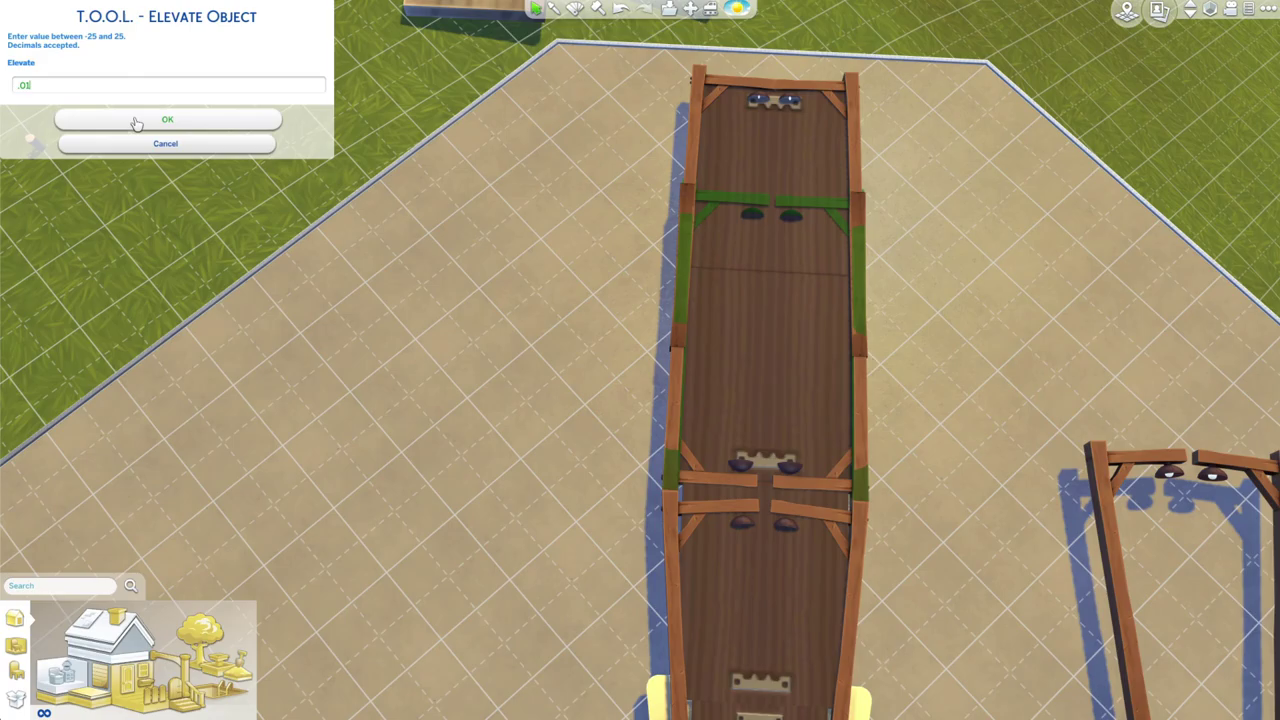
{"action": "left_click", "coordinate": [137, 122]}
Place another pair of flat TruWood lamps along the large bolted planks, with their arms meeting across the blade.
{"action": "scroll", "coordinate": [423, 500], "scroll_direction": "down", "scroll_amount": 3}
{"action": "key", "text": "e"}
{"action": "left_click", "coordinate": [831, 346]}
{"action": "scroll", "coordinate": [598, 436], "scroll_direction": "up", "scroll_amount": 3}
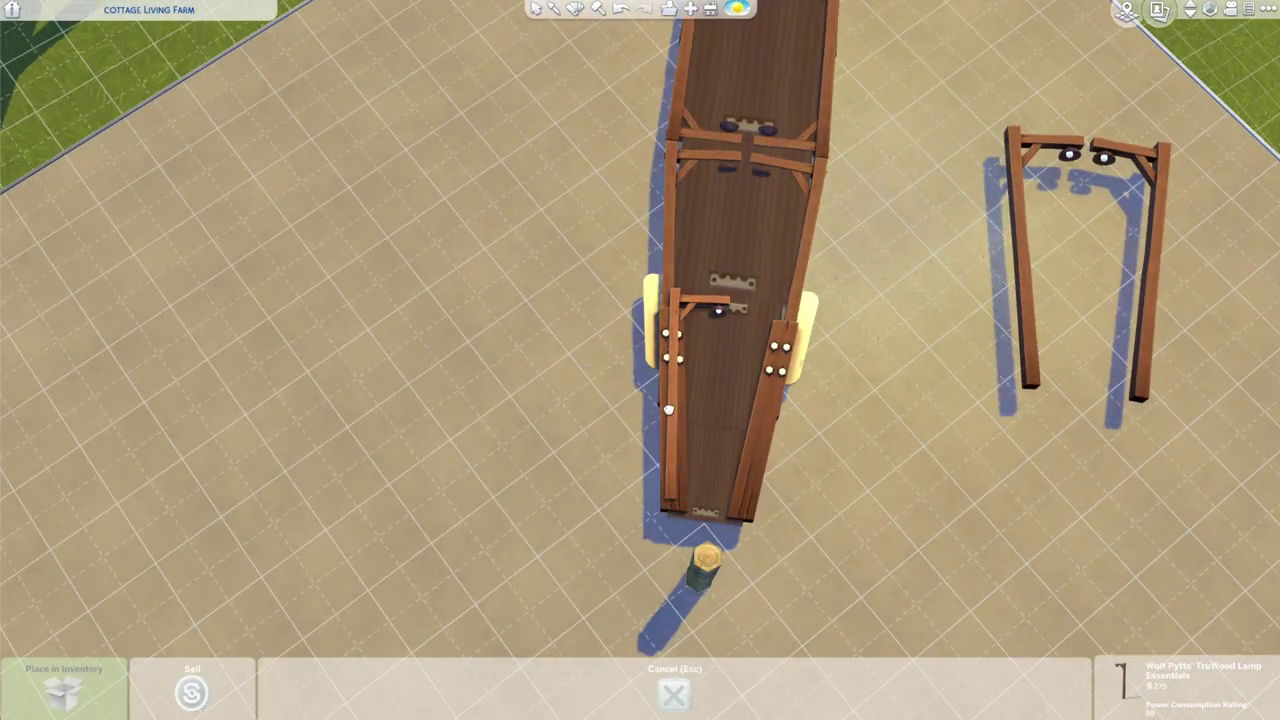
{"action": "left_click", "coordinate": [776, 335]}
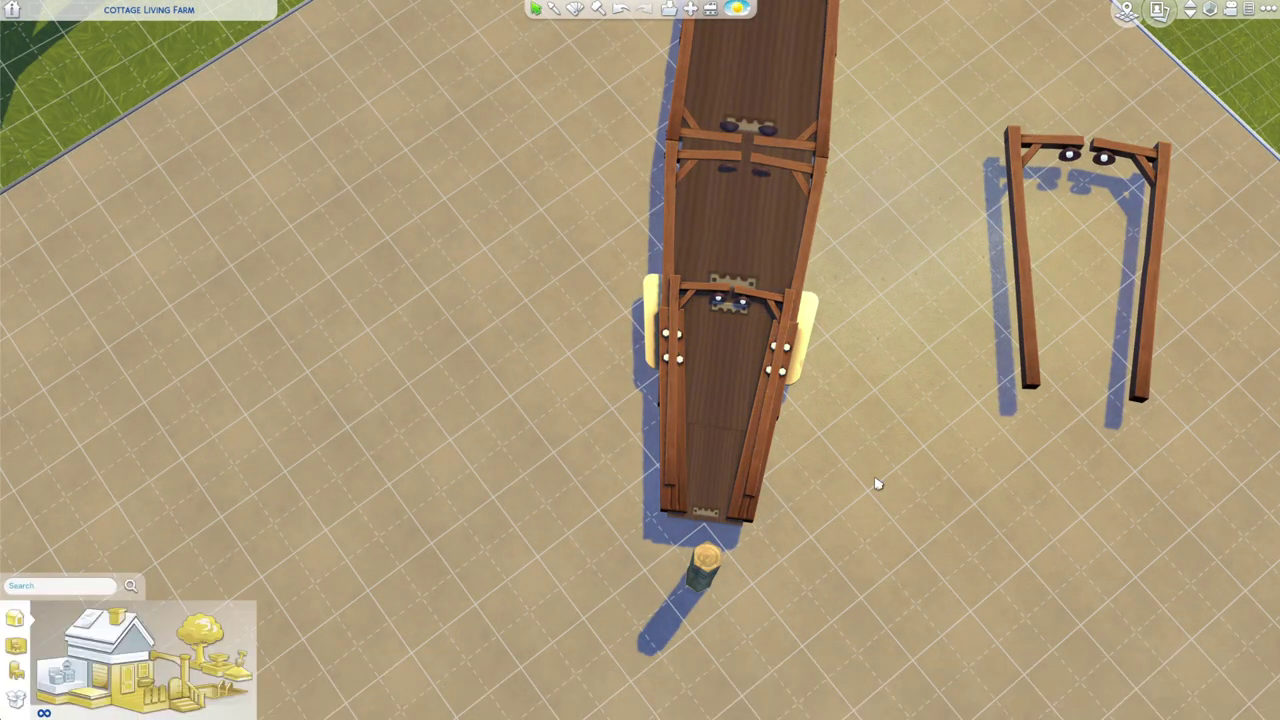
Change the elevation of the new lamp pair so it sits beneath the bolted planks.
{"action": "left_click", "coordinate": [150, 120]}
{"action": "left_click", "coordinate": [165, 107]}
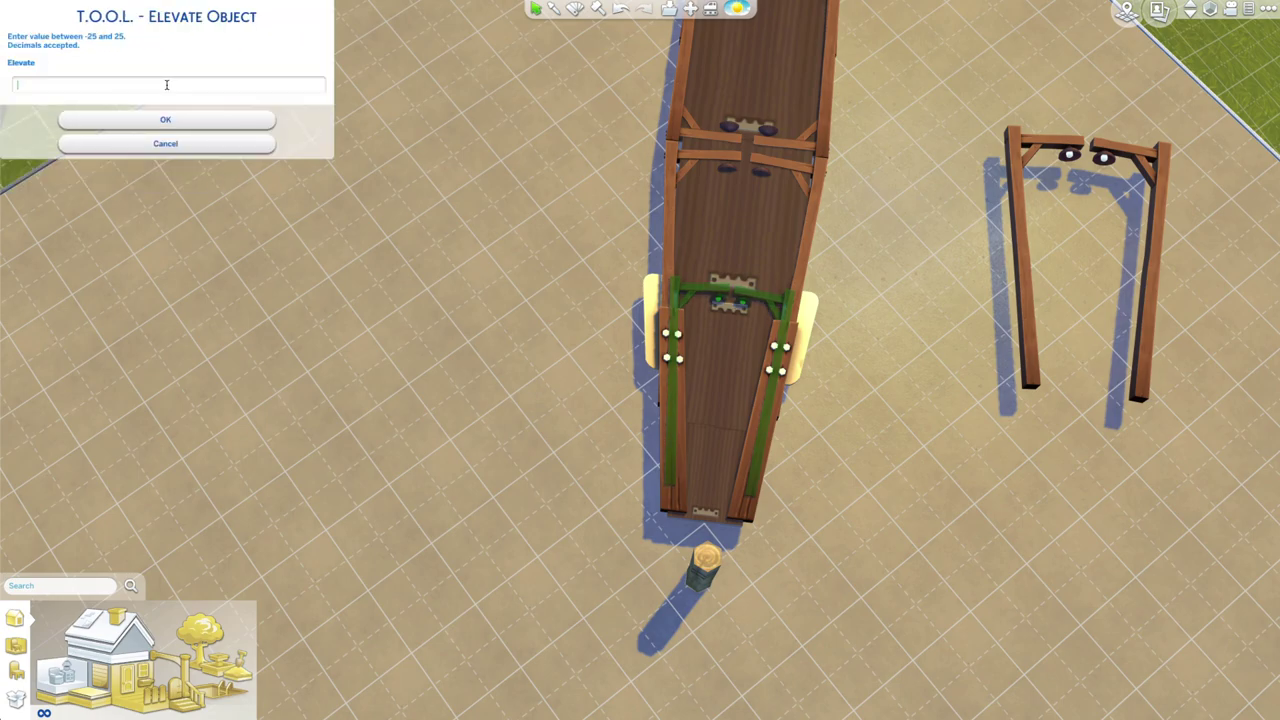
{"action": "left_click", "coordinate": [160, 108]}
{"action": "left_click", "coordinate": [151, 120]}
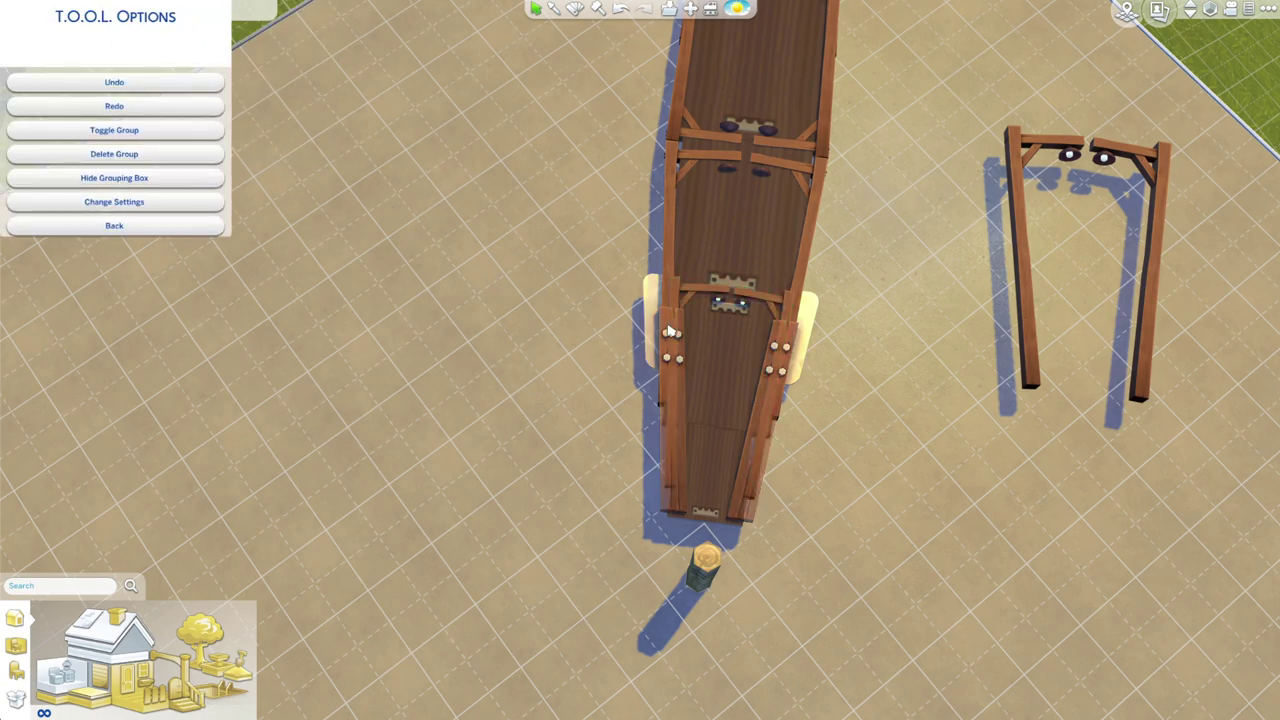
Place one flat TruWood lamp outside each yellow panel beside the bolted planks and rotate the pair.
{"action": "scroll", "coordinate": [670, 332], "scroll_direction": "up", "scroll_amount": 1}
{"action": "left_click_drag", "start_coordinate": [670, 332], "coordinate": [660, 470]}
{"action": "left_click", "coordinate": [772, 455]}
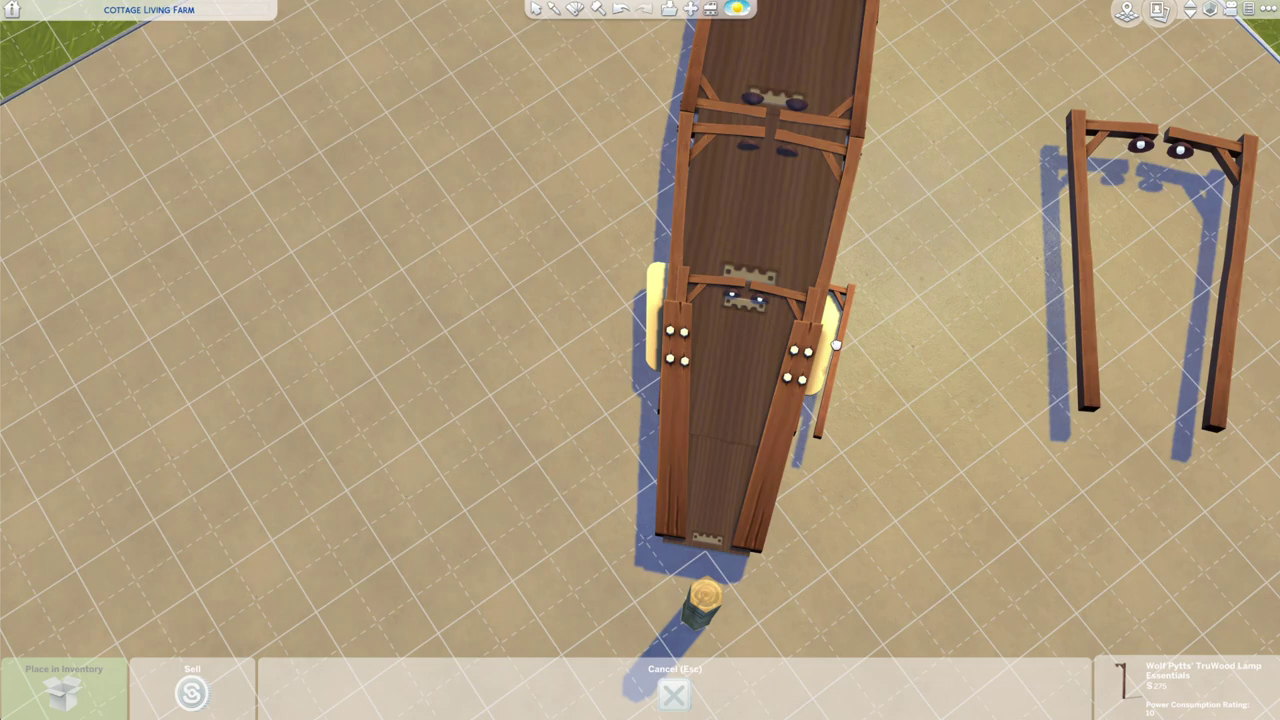
{"action": "left_click", "coordinate": [836, 345], "text": "shift"}
{"action": "left_click", "coordinate": [626, 268]}
{"action": "left_click", "coordinate": [832, 330], "text": "ctrl"}
{"action": "left_click", "coordinate": [119, 134]}
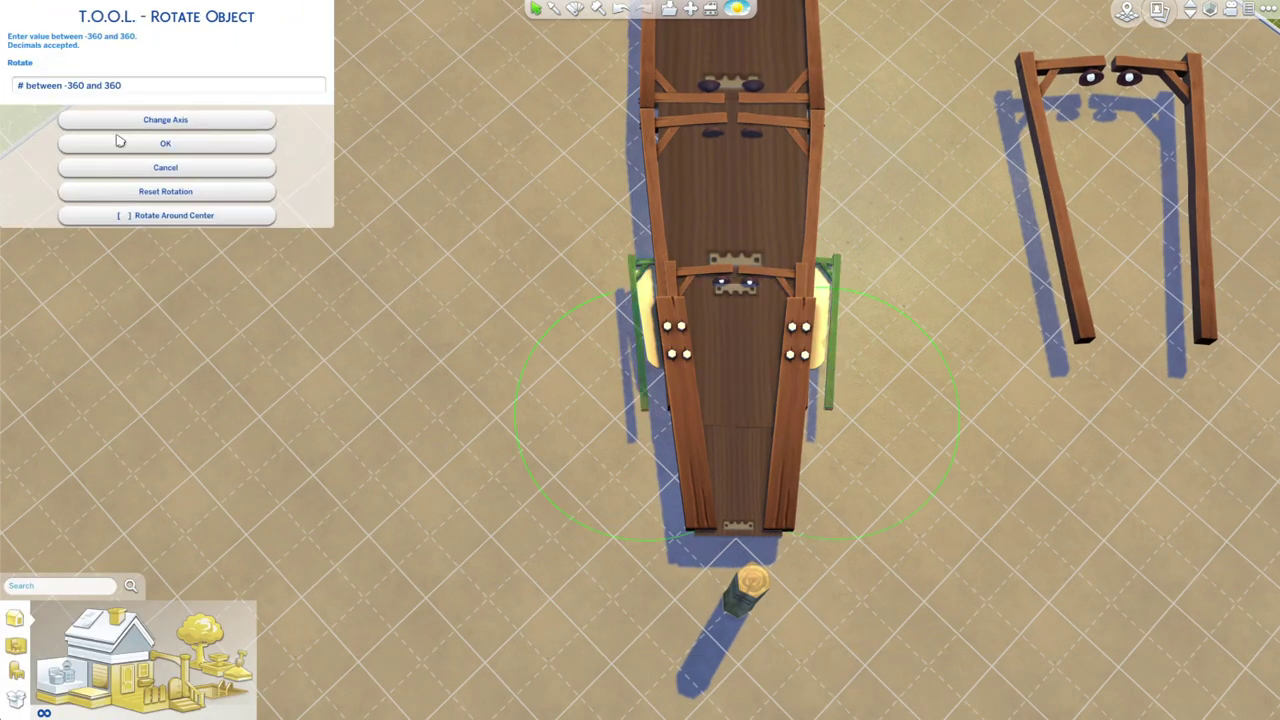
{"action": "left_click", "coordinate": [159, 146]}
Set two Most Loyal Employee Award plaques on the foundation beside the blade and rotate each one.
{"action": "scroll", "coordinate": [608, 374], "scroll_direction": "down", "scroll_amount": 5}
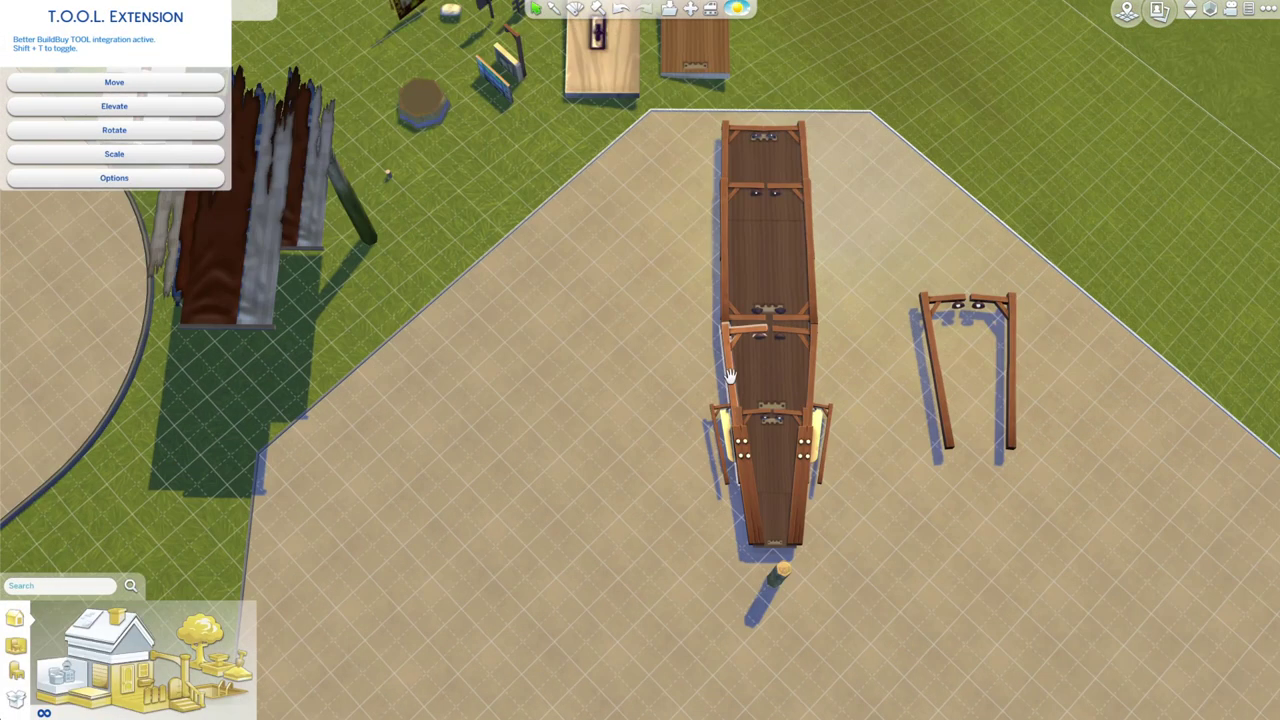
{"action": "left_click", "coordinate": [771, 437]}
{"action": "left_click", "coordinate": [597, 434]}
{"action": "left_click", "coordinate": [593, 443], "text": "shift"}
{"action": "left_click", "coordinate": [512, 450]}
{"action": "left_click", "coordinate": [158, 133]}
{"action": "left_click", "coordinate": [165, 86]}
{"action": "left_click", "coordinate": [165, 144]}
{"action": "left_click", "coordinate": [593, 448]}
{"action": "left_click", "coordinate": [160, 131]}
{"action": "left_click", "coordinate": [202, 86]}
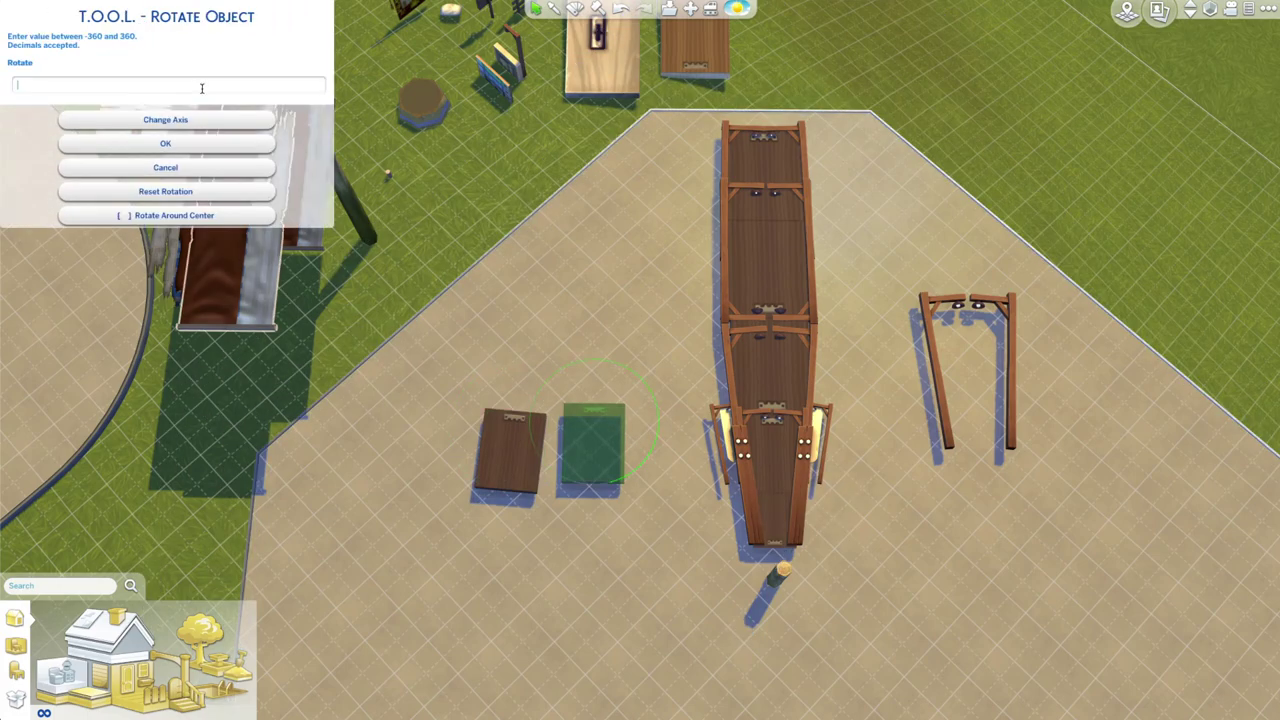
{"action": "left_click", "coordinate": [165, 144]}
Rotate the two outer side lamps so they slant inward toward the blade's narrow end.
{"action": "scroll", "coordinate": [669, 500], "scroll_direction": "up", "scroll_amount": 5}
{"action": "left_click", "coordinate": [673, 445]}
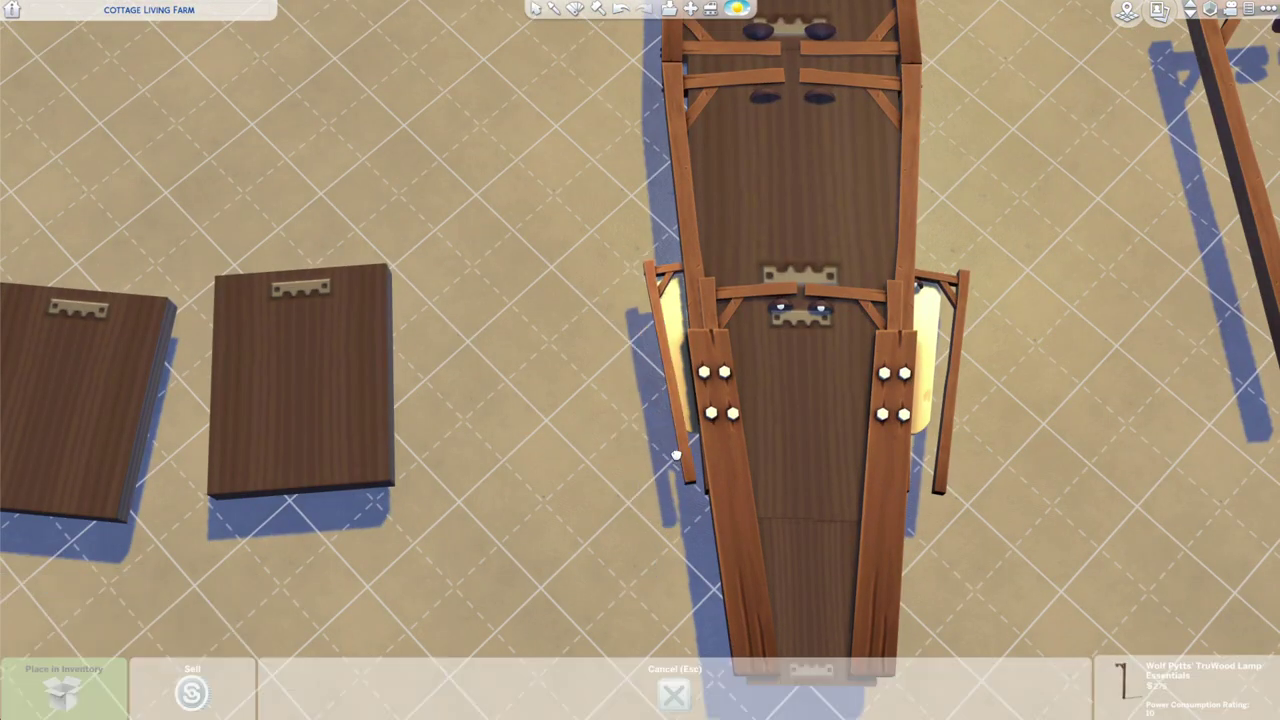
{"action": "left_click", "coordinate": [676, 455]}
{"action": "left_click", "coordinate": [676, 450], "text": "ctrl+shift"}
{"action": "left_click", "coordinate": [127, 138]}
{"action": "left_click", "coordinate": [119, 144]}
{"action": "left_click", "coordinate": [117, 140]}
{"action": "left_click", "coordinate": [165, 145]}
{"action": "left_click", "coordinate": [947, 420], "text": "ctrl+shift"}
{"action": "left_click", "coordinate": [95, 136]}
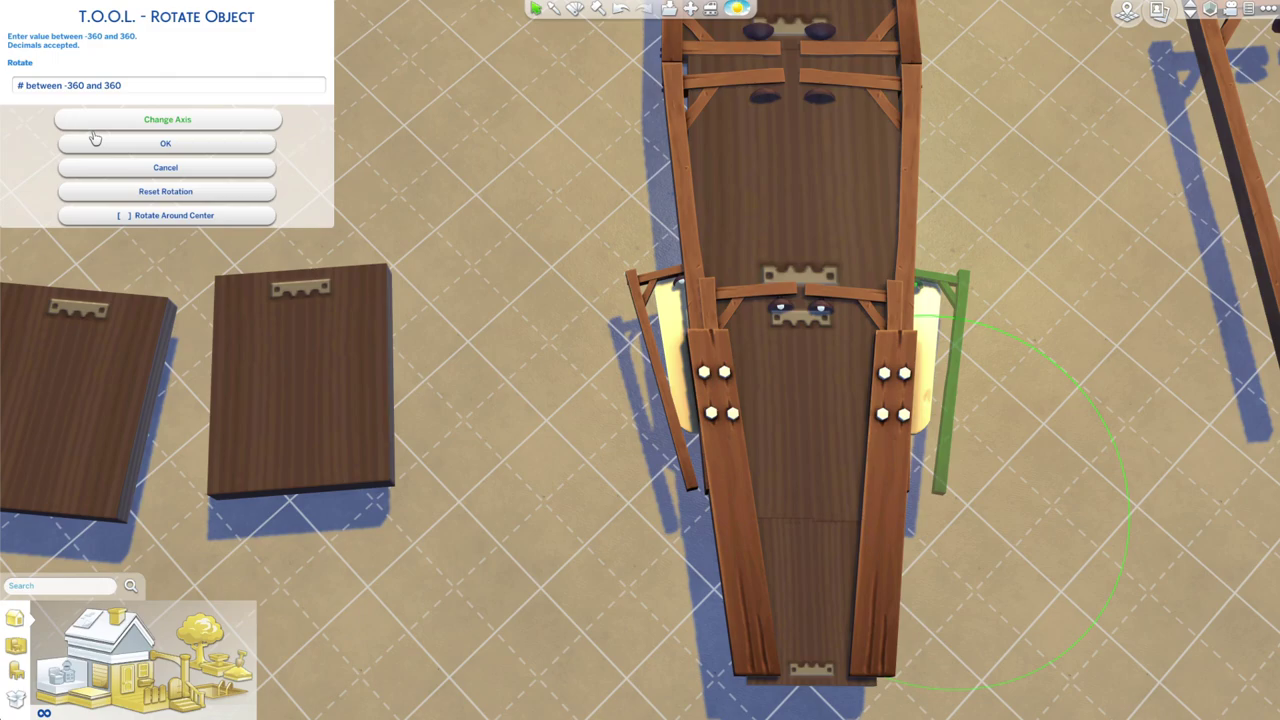
Rotate the two loose plaques in opposite directions to follow the slant of the side lamps.
{"action": "left_click", "coordinate": [300, 400]}
{"action": "left_click", "coordinate": [128, 135]}
{"action": "left_click", "coordinate": [160, 144]}
{"action": "left_click", "coordinate": [134, 136]}
{"action": "left_click", "coordinate": [160, 144]}
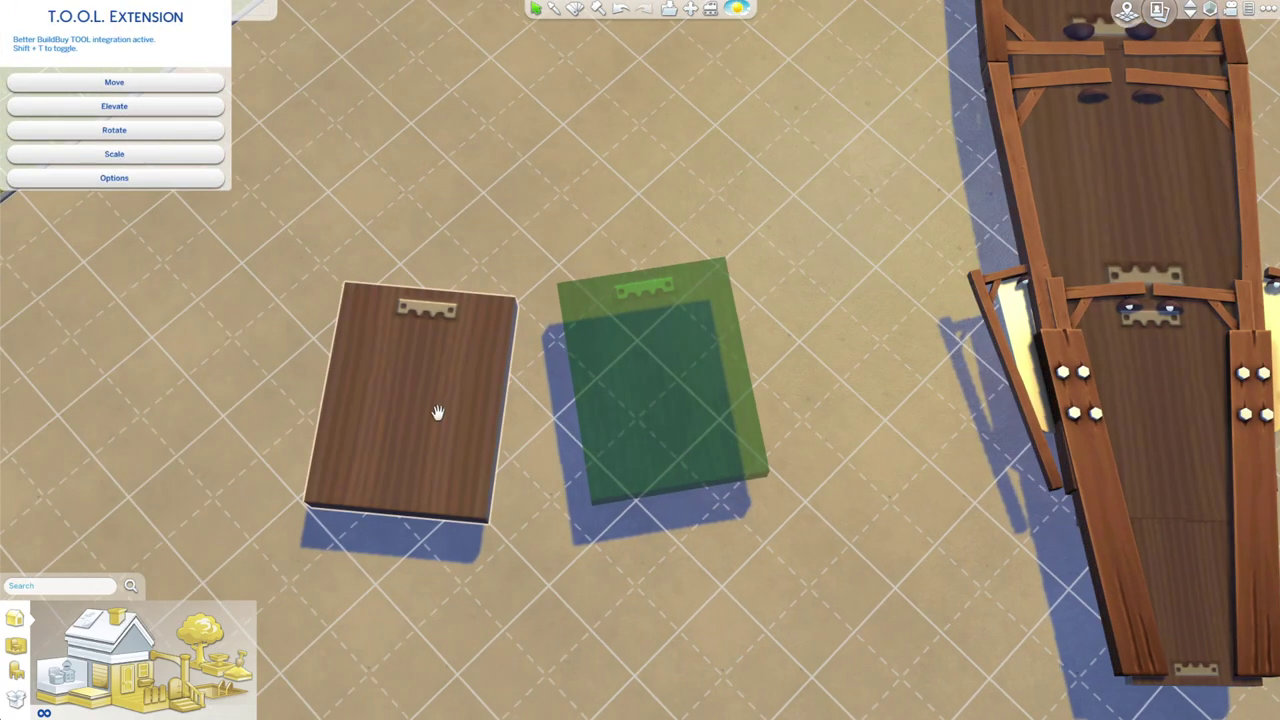
{"action": "left_click", "coordinate": [437, 414]}
{"action": "left_click", "coordinate": [160, 133]}
{"action": "left_click", "coordinate": [170, 146]}
Move the slanted side lamps in against the bolted planks on both sides of the blade.
{"action": "left_click", "coordinate": [688, 385]}
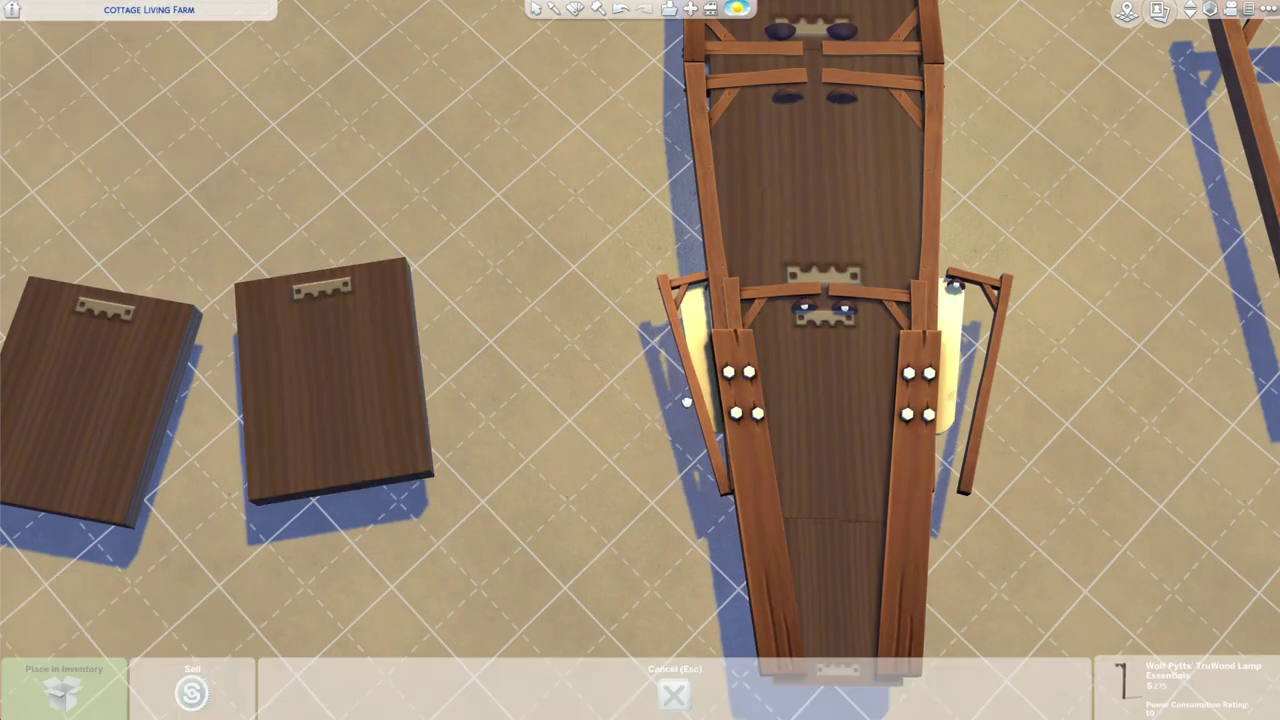
{"action": "left_click", "coordinate": [692, 399]}
{"action": "left_click", "coordinate": [786, 476]}
{"action": "left_click", "coordinate": [764, 476]}
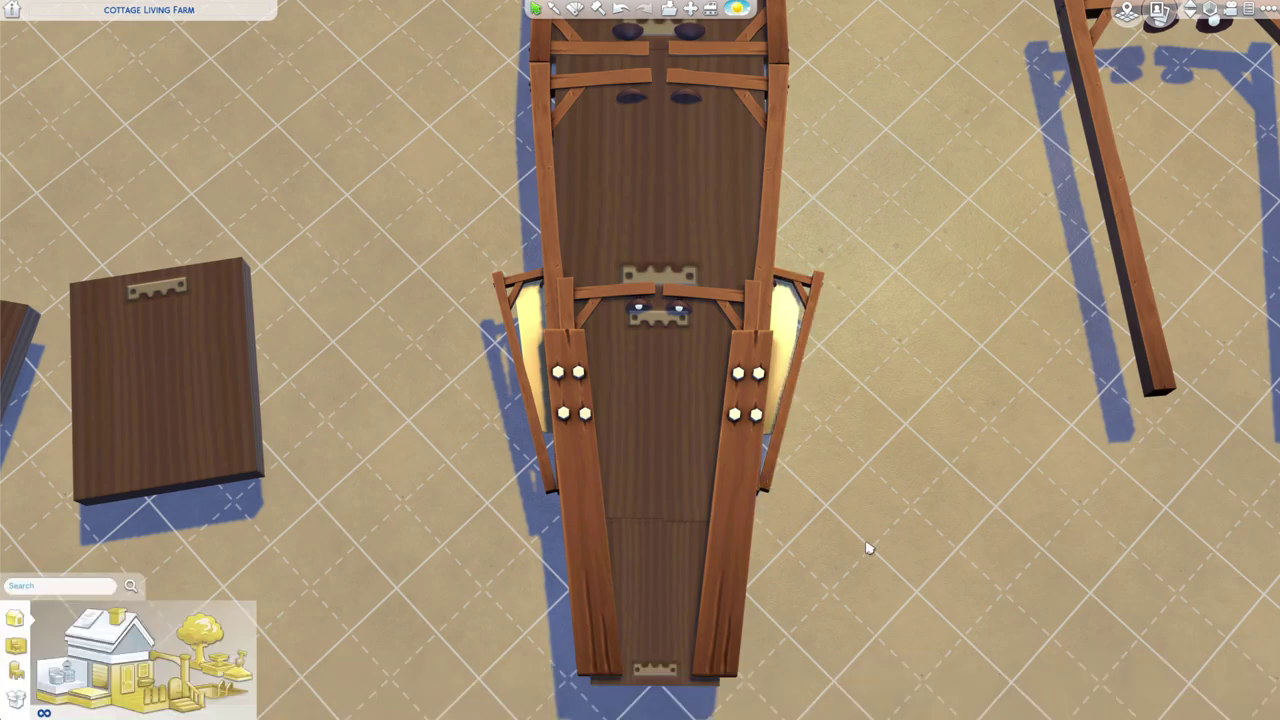
Bring one plaque next to the blade and rotate both plaques further to match the side frames.
{"action": "scroll", "coordinate": [477, 551], "scroll_direction": "down", "scroll_amount": 3}
{"action": "left_click", "coordinate": [345, 375]}
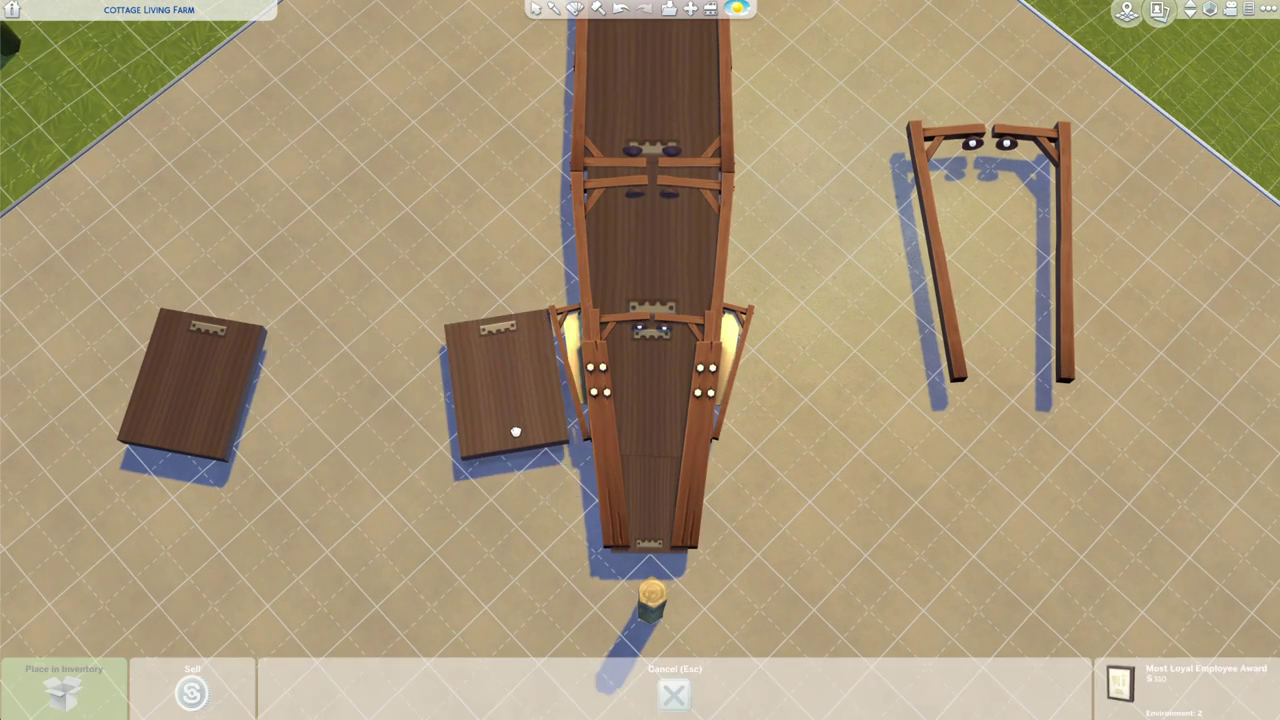
{"action": "left_click", "coordinate": [516, 432]}
{"action": "left_click", "coordinate": [106, 131]}
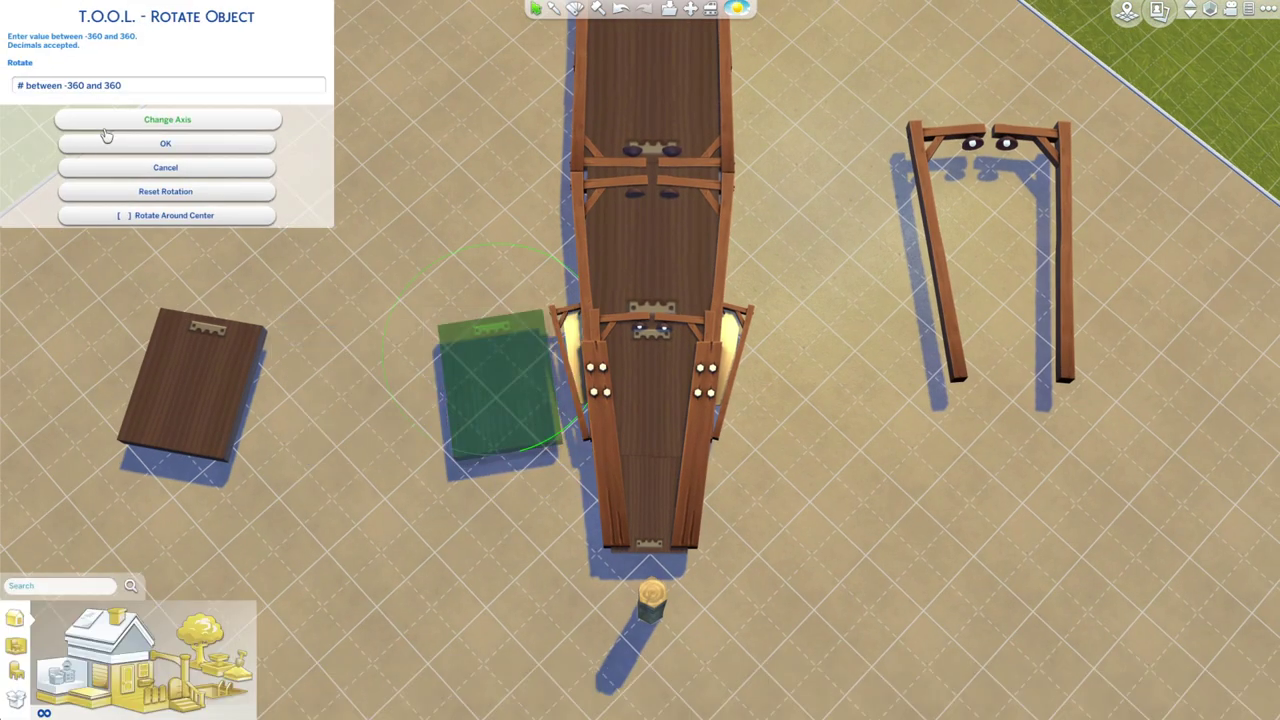
{"action": "left_click", "coordinate": [166, 143]}
{"action": "left_click", "coordinate": [186, 406]}
{"action": "left_click", "coordinate": [130, 130]}
{"action": "left_click", "coordinate": [184, 147]}
Slide the plaques under the blade to fill both side lamp frames and adjust their elevation.
{"action": "left_click", "coordinate": [518, 412]}
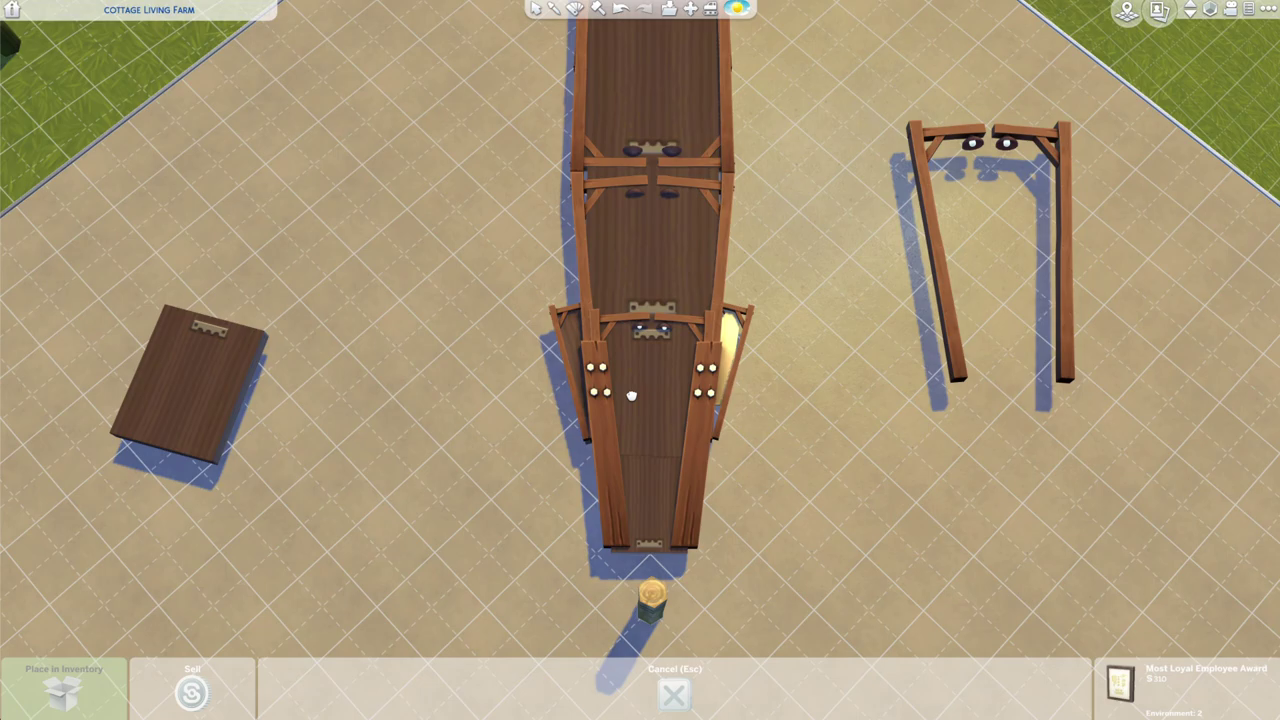
{"action": "left_click", "coordinate": [631, 396]}
{"action": "left_click", "coordinate": [190, 386]}
{"action": "left_click", "coordinate": [712, 409]}
{"action": "left_click_drag", "start_coordinate": [717, 409], "coordinate": [452, 323]}
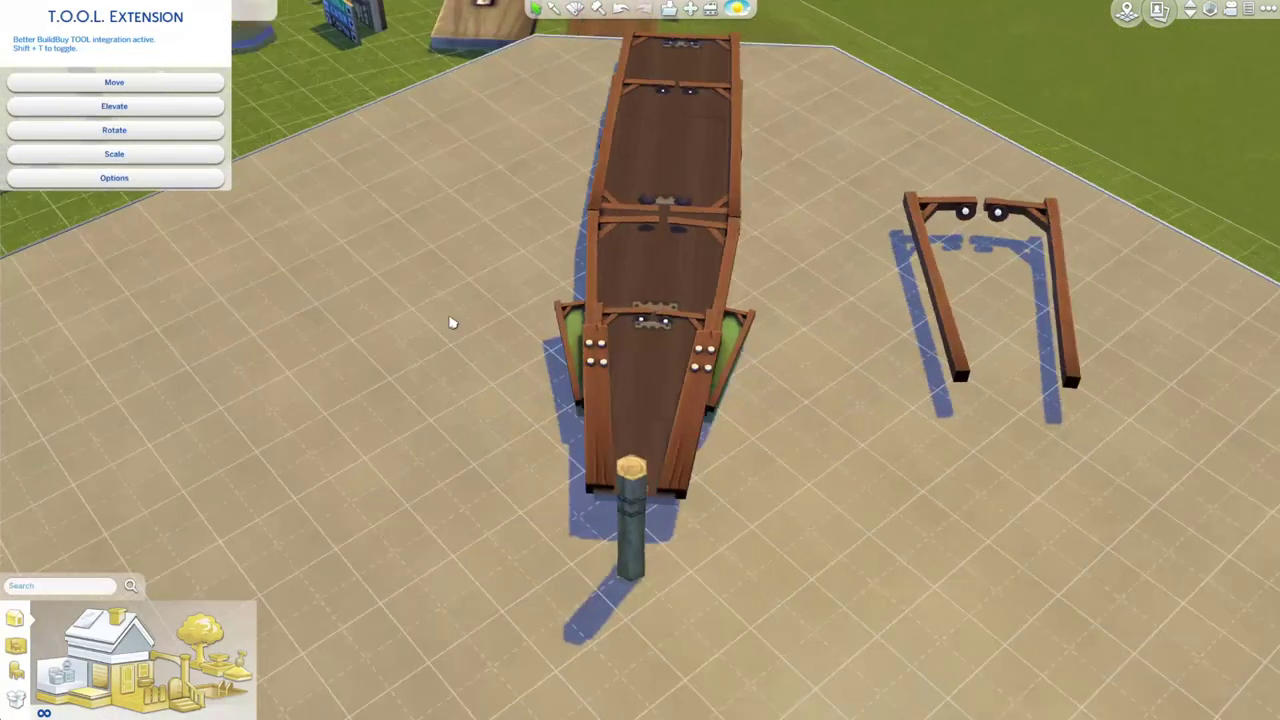
{"action": "left_click", "coordinate": [160, 106]}
{"action": "left_click", "coordinate": [166, 119]}
Select the slanted side lamps and adjust their elevation to fit around the plaque filling.
{"action": "scroll", "coordinate": [560, 380], "scroll_direction": "up", "scroll_amount": 3}
{"action": "left_click", "coordinate": [806, 396]}
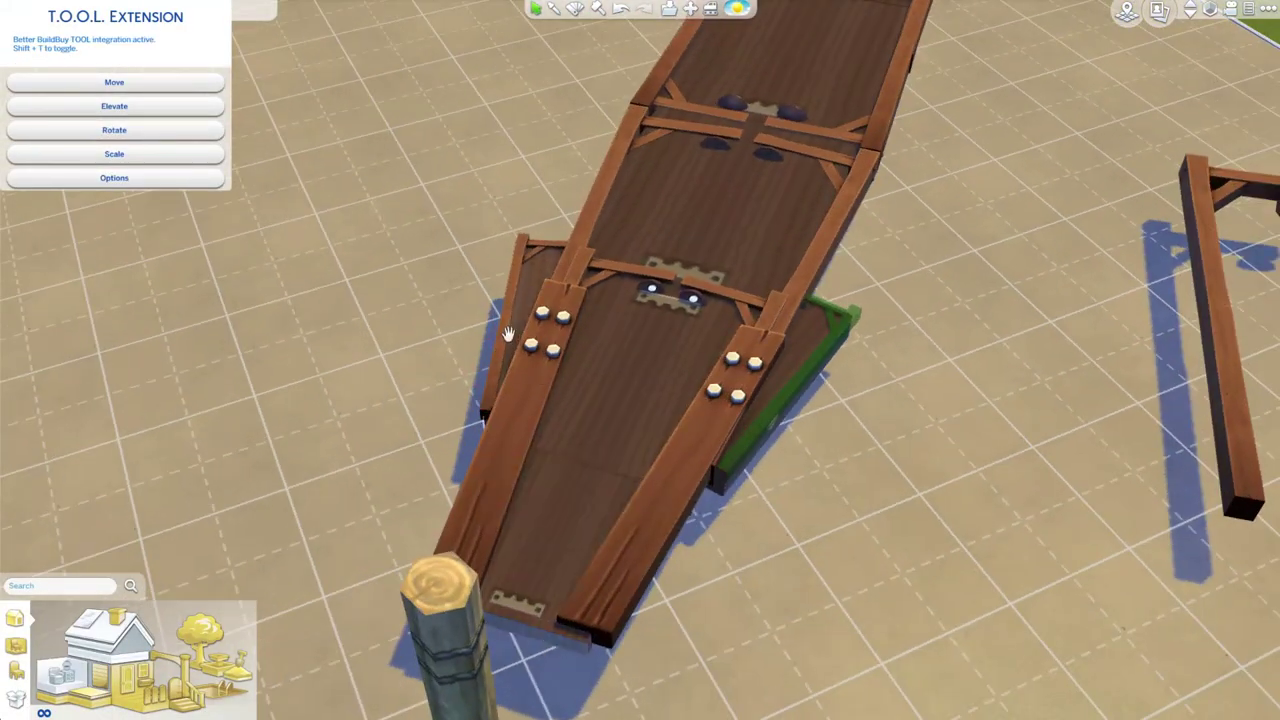
{"action": "left_click", "coordinate": [508, 337]}
{"action": "left_click", "coordinate": [186, 106]}
{"action": "left_click", "coordinate": [186, 120]}
Copy the bolted plank piece and place a scaled-down version over the blade's narrow end beside the post.
{"action": "scroll", "coordinate": [572, 303], "scroll_direction": "up", "scroll_amount": 5}
{"action": "scroll", "coordinate": [572, 303], "scroll_direction": "down", "scroll_amount": 5}
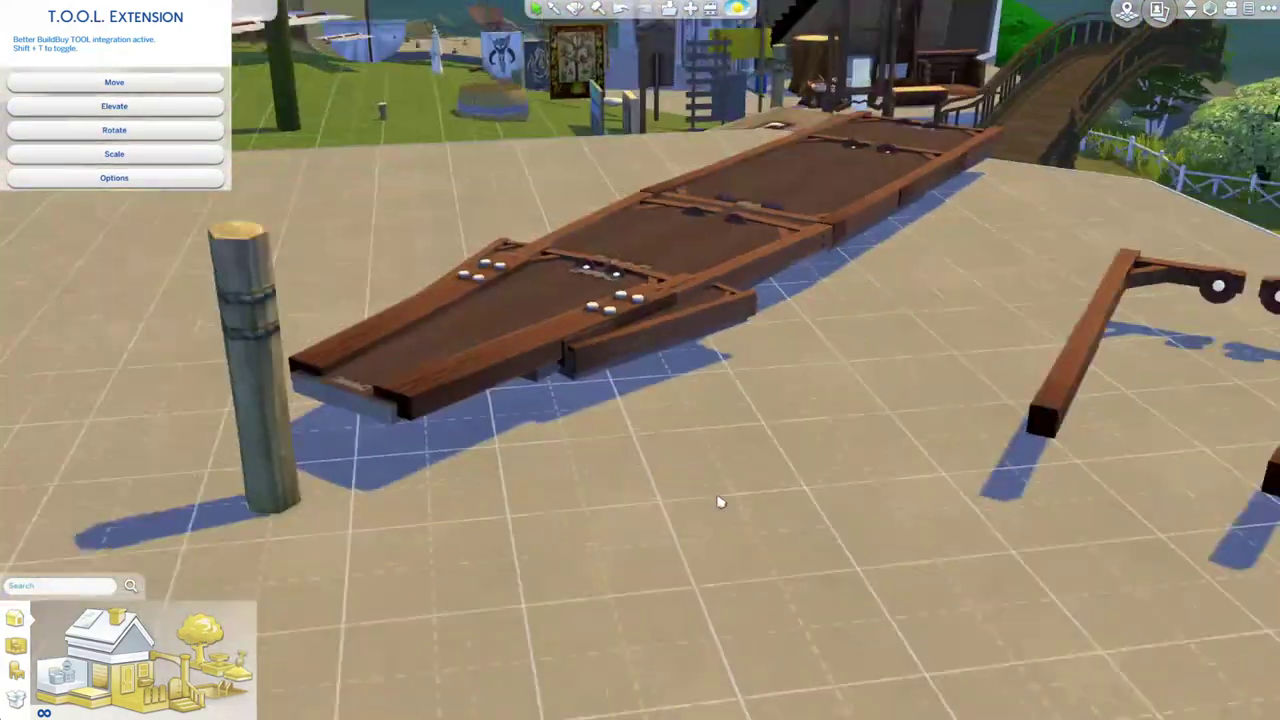
{"action": "left_click_drag", "start_coordinate": [720, 503], "coordinate": [694, 503]}
{"action": "scroll", "coordinate": [694, 503], "scroll_direction": "down", "scroll_amount": 5}
{"action": "scroll", "coordinate": [571, 403], "scroll_direction": "up", "scroll_amount": 8}
{"action": "left_click", "coordinate": [571, 403]}
{"action": "key", "text": "Escape"}
{"action": "scroll", "coordinate": [571, 403], "scroll_direction": "down", "scroll_amount": 6}
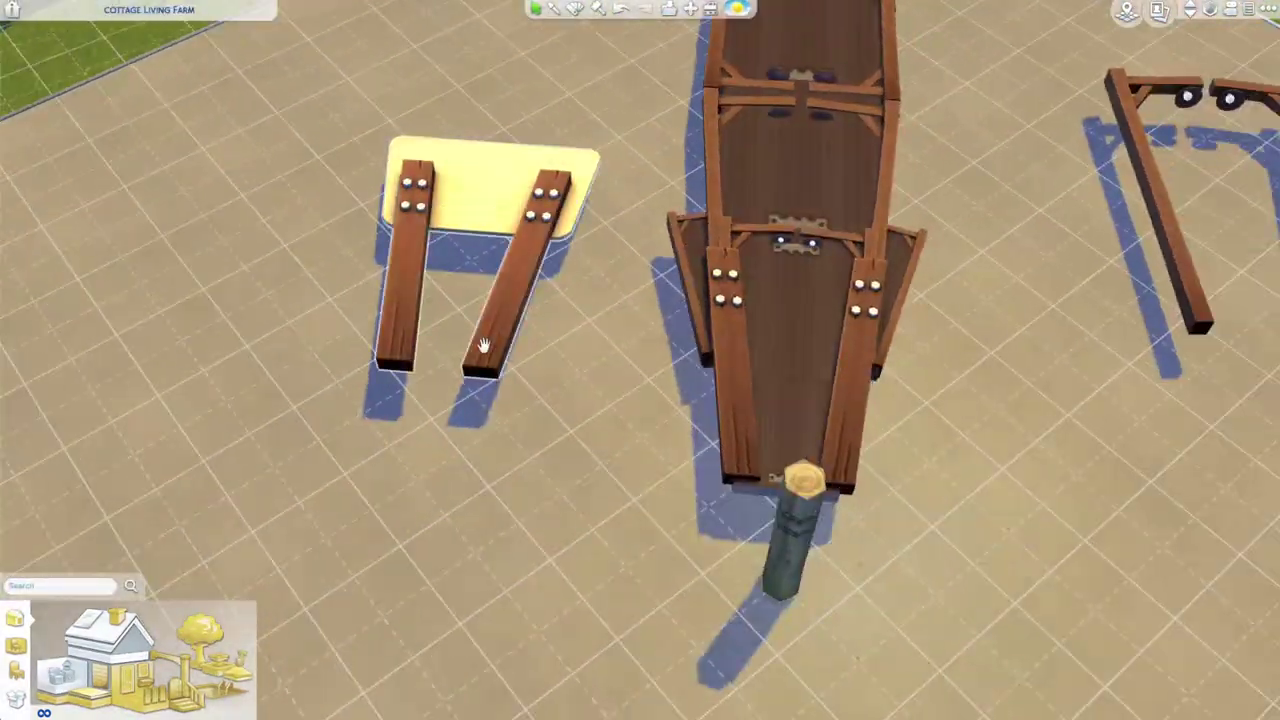
{"action": "left_click", "coordinate": [486, 343]}
{"action": "scroll", "coordinate": [605, 631], "scroll_direction": "up", "scroll_amount": 2}
{"action": "left_click", "coordinate": [614, 618]}
Add two scaled-down TruWood lamps and fit them beneath the small bolted planks at the narrow end.
{"action": "scroll", "coordinate": [606, 551], "scroll_direction": "down", "scroll_amount": 5}
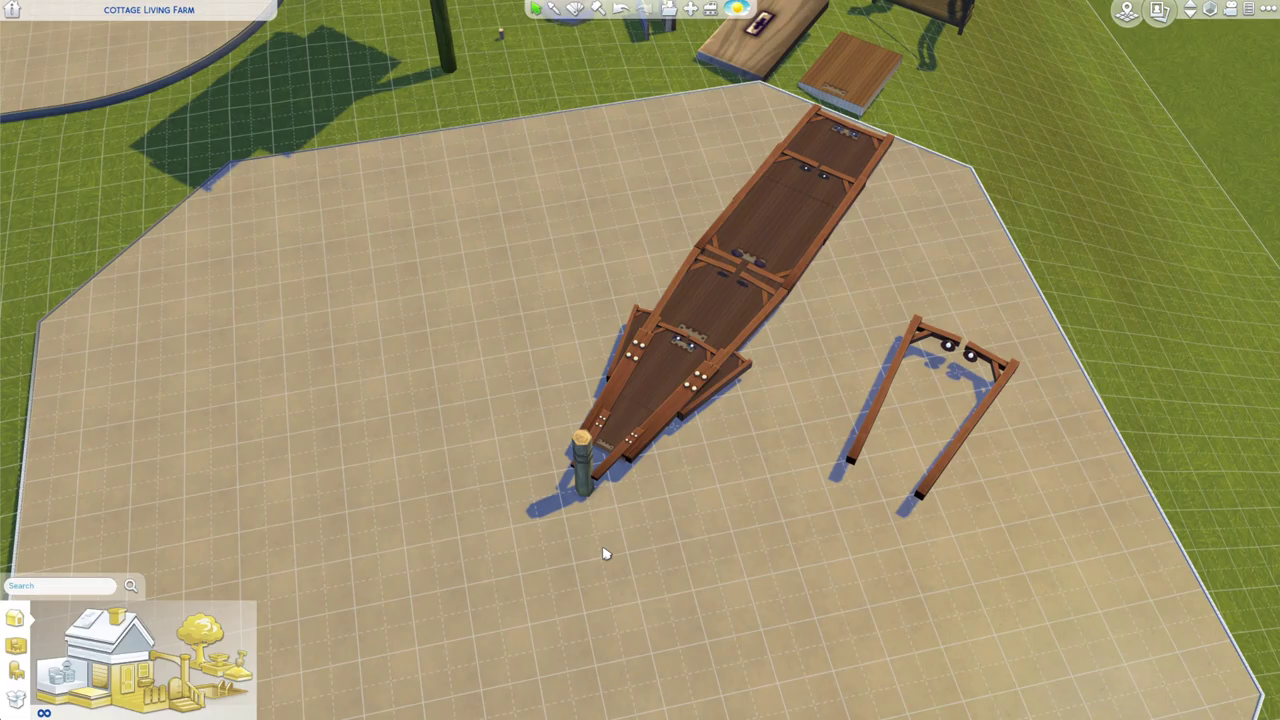
{"action": "left_click_drag", "start_coordinate": [652, 532], "coordinate": [905, 349]}
{"action": "scroll", "coordinate": [905, 349], "scroll_direction": "up", "scroll_amount": 4}
{"action": "left_click", "coordinate": [612, 342]}
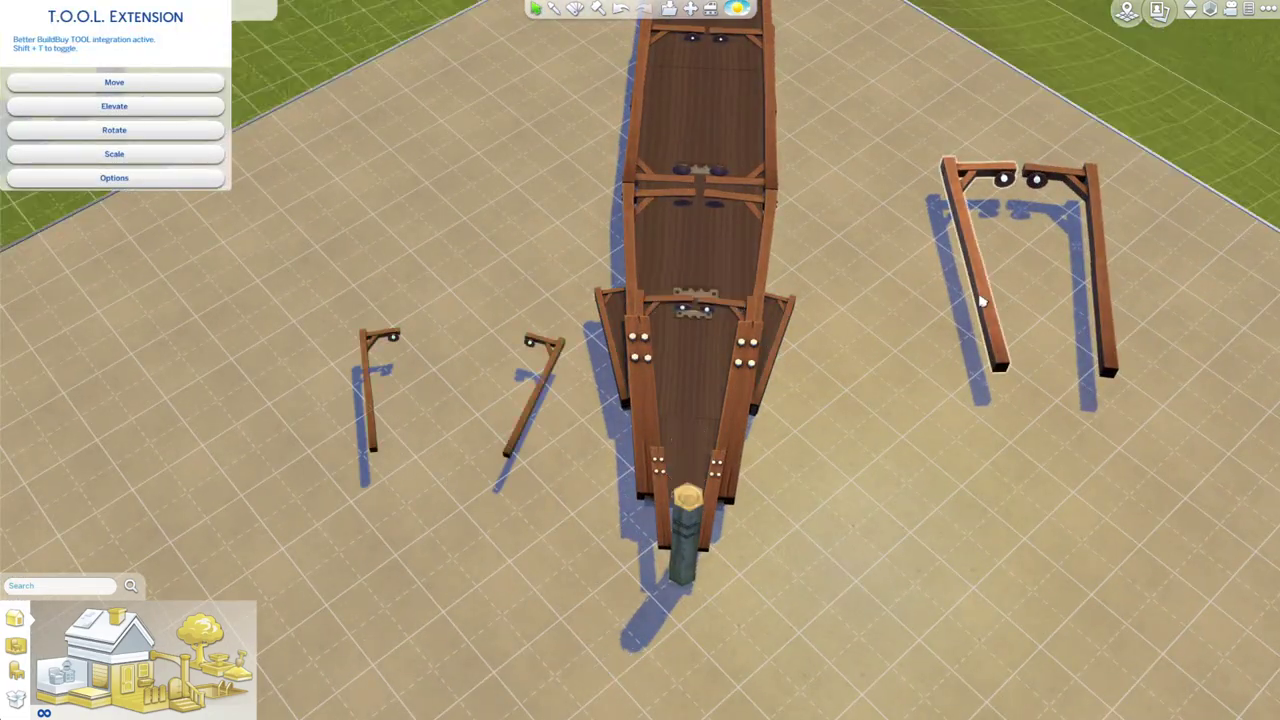
{"action": "left_click", "coordinate": [371, 434]}
{"action": "scroll", "coordinate": [657, 466], "scroll_direction": "up", "scroll_amount": 3}
{"action": "left_click", "coordinate": [657, 466]}
{"action": "left_click", "coordinate": [431, 336]}
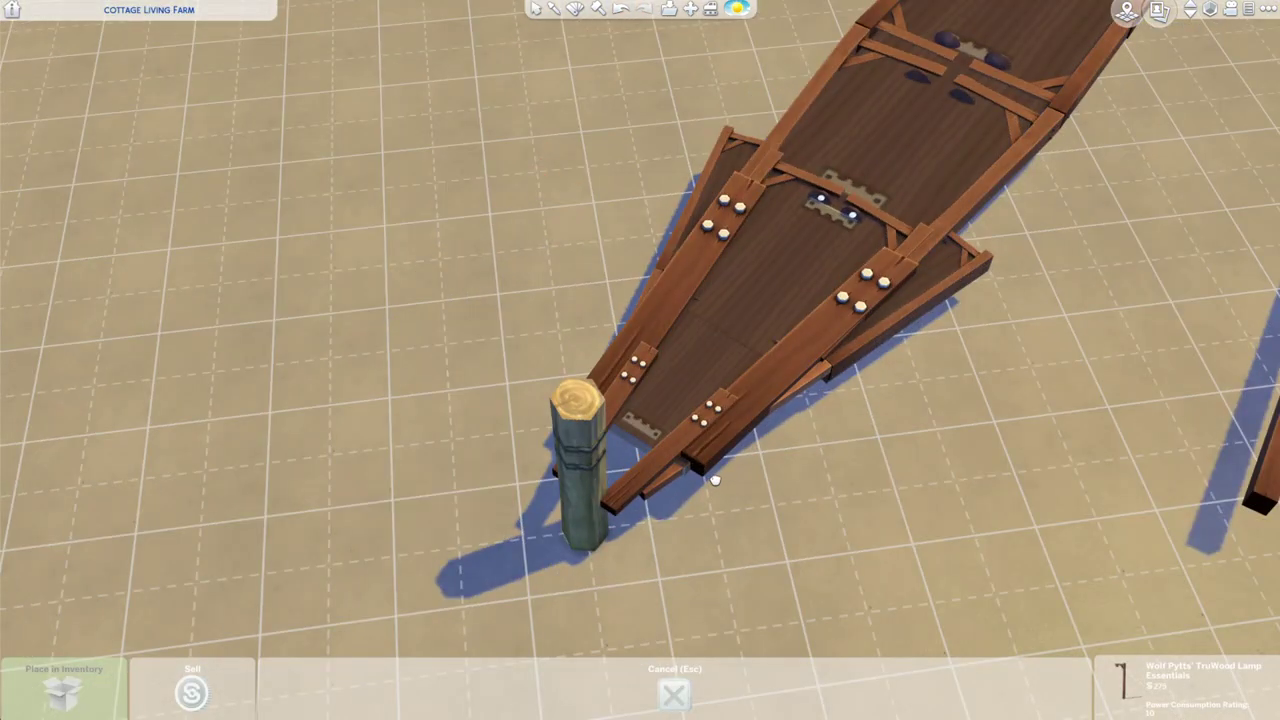
{"action": "left_click", "coordinate": [714, 480]}
{"action": "left_click", "coordinate": [593, 297]}
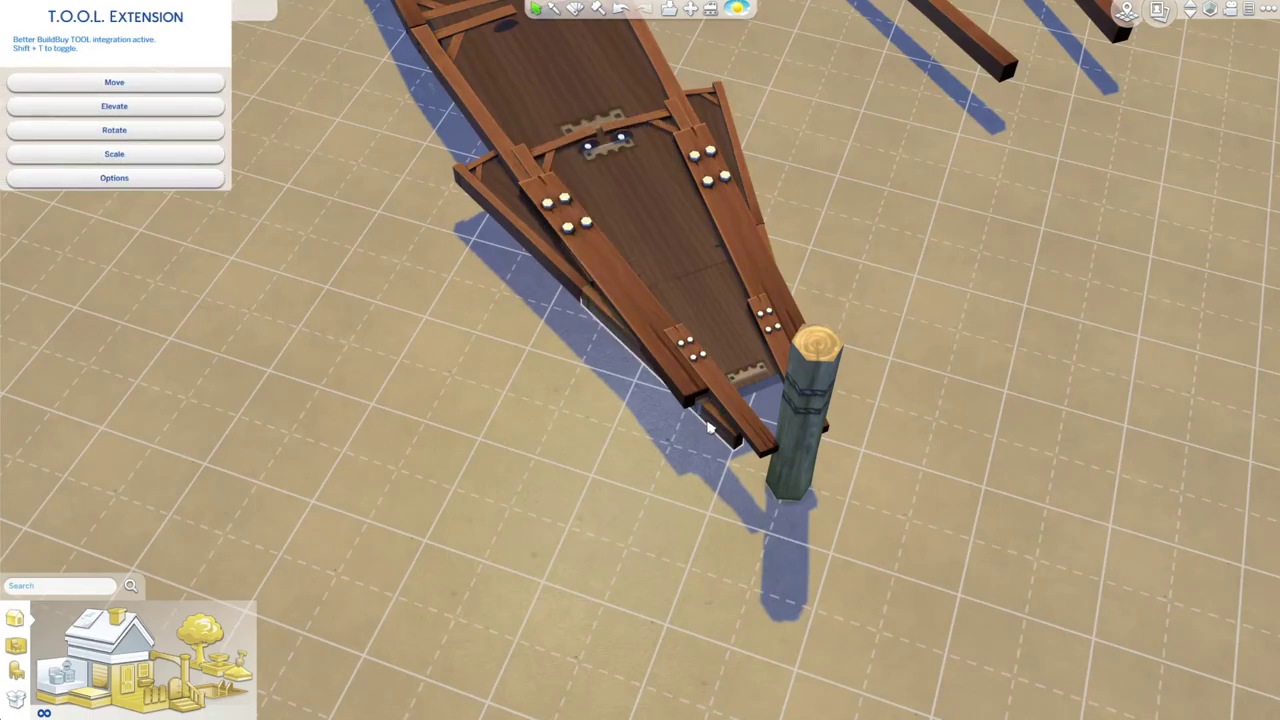
Set a single TruWood lamp on the foundation beside the blade and rotate it 90 degrees to lay it flat.
{"action": "left_click_drag", "start_coordinate": [710, 428], "coordinate": [657, 320]}
{"action": "scroll", "coordinate": [657, 320], "scroll_direction": "down", "scroll_amount": 6}
{"action": "left_click_drag", "start_coordinate": [480, 280], "coordinate": [634, 276]}
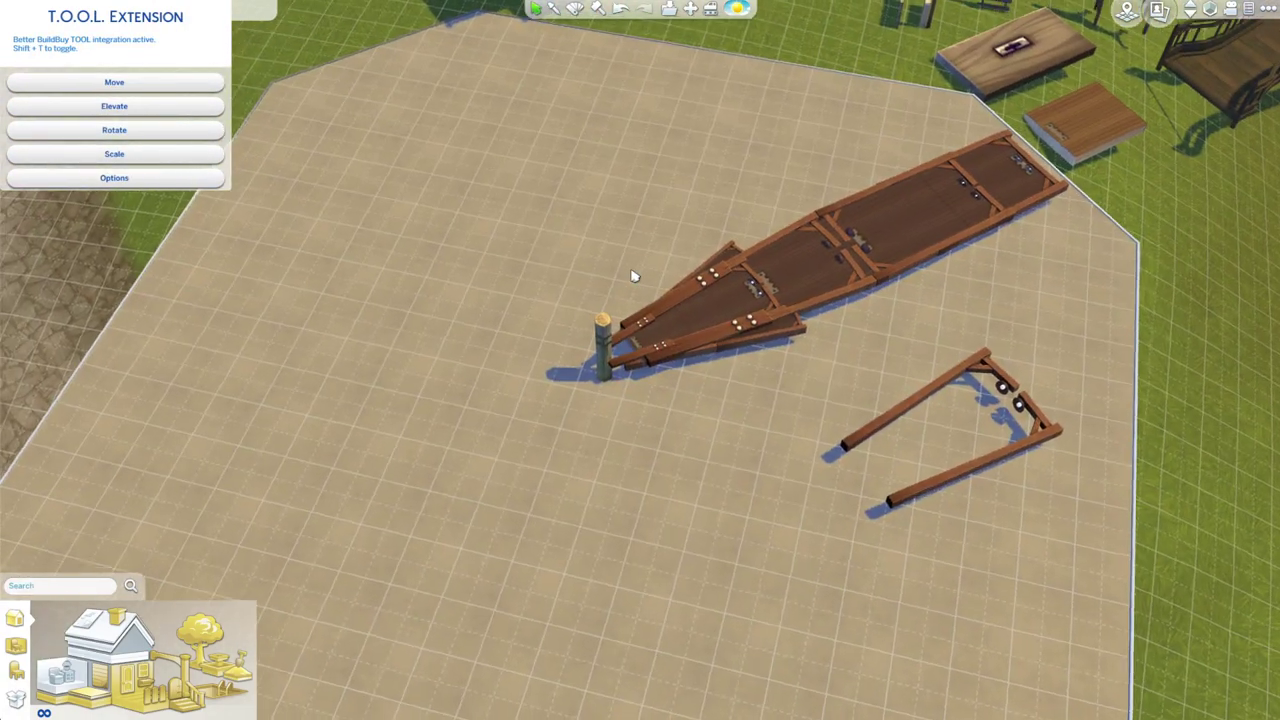
{"action": "key", "text": "period"}
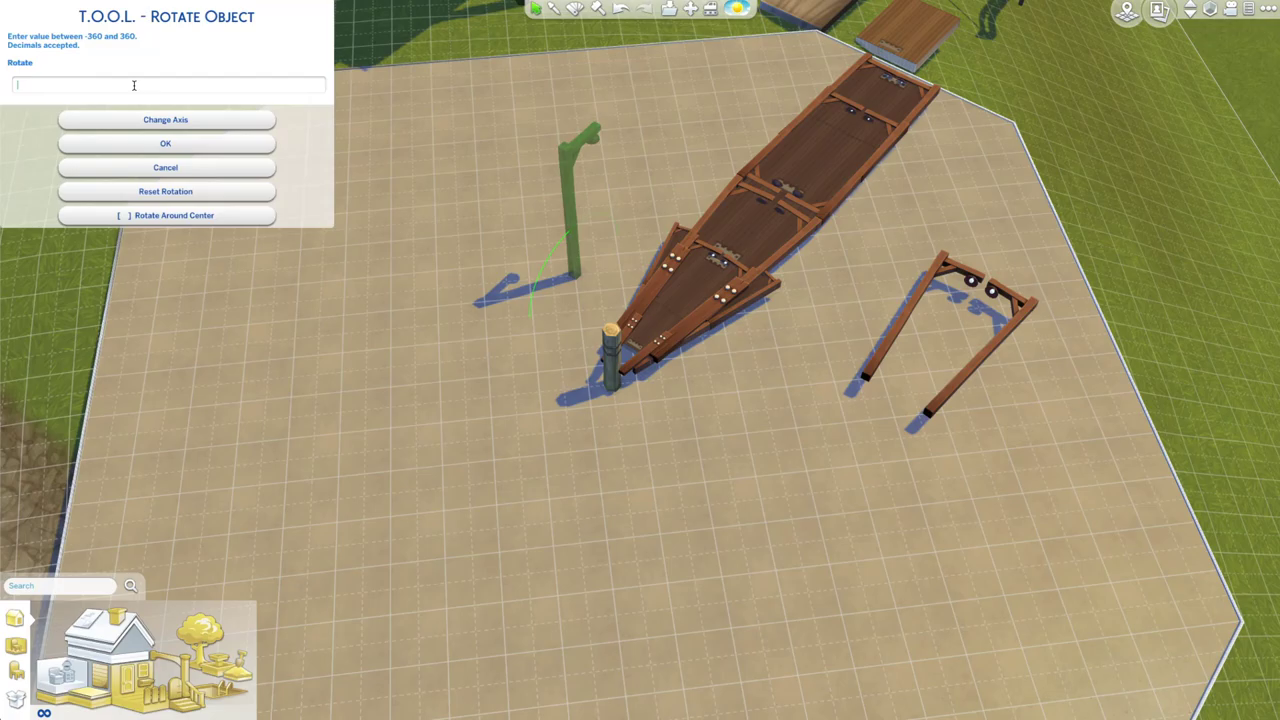
{"action": "type", "text": "90"}
{"action": "left_click", "coordinate": [166, 144]}
{"action": "key", "text": "Escape"}
Move the flat TruWood lamp onto the far section of the blade.
{"action": "left_click_drag", "start_coordinate": [563, 220], "coordinate": [603, 408]}
{"action": "left_click", "coordinate": [603, 408]}
{"action": "left_click_drag", "start_coordinate": [752, 290], "coordinate": [718, 321]}
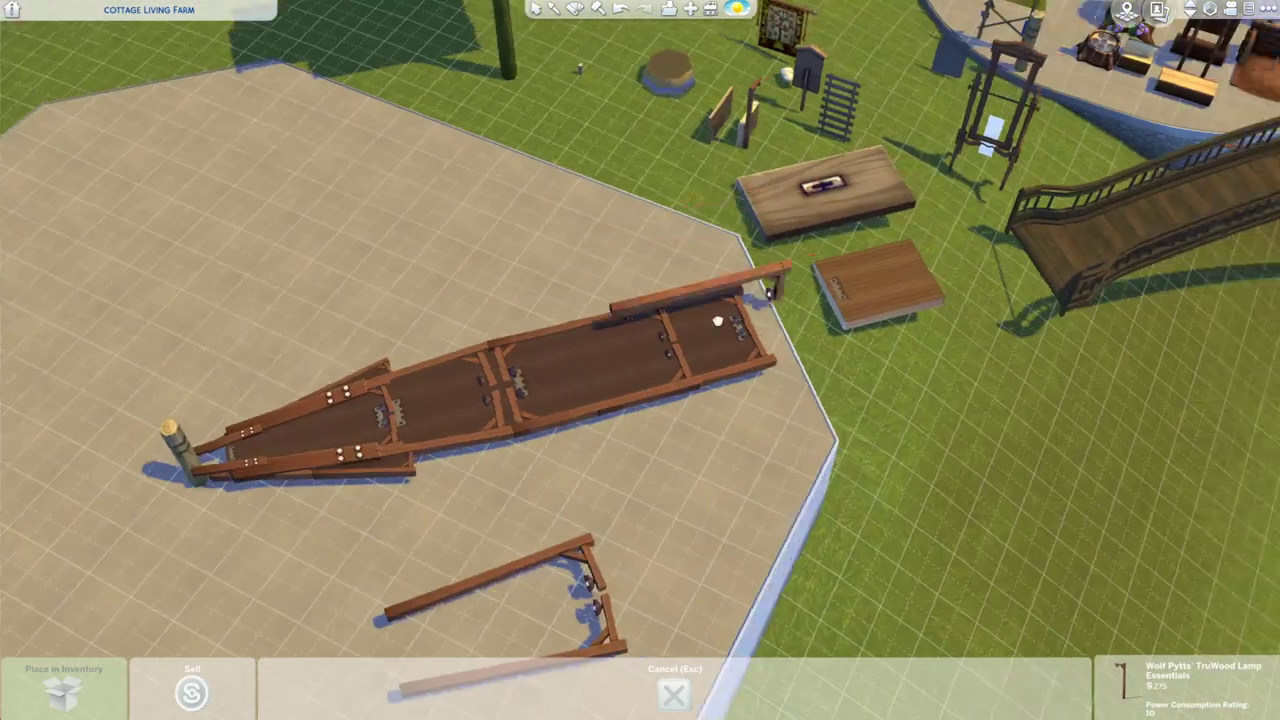
{"action": "scroll", "coordinate": [690, 330], "scroll_direction": "up", "scroll_amount": 3}
{"action": "left_click", "coordinate": [646, 346]}
Adjust the elevation and rotation of the flat lamp so it rests on the blade's far section.
{"action": "key", "text": "shift+t"}
{"action": "left_click_drag", "start_coordinate": [646, 346], "coordinate": [520, 400]}
{"action": "left_click", "coordinate": [118, 131]}
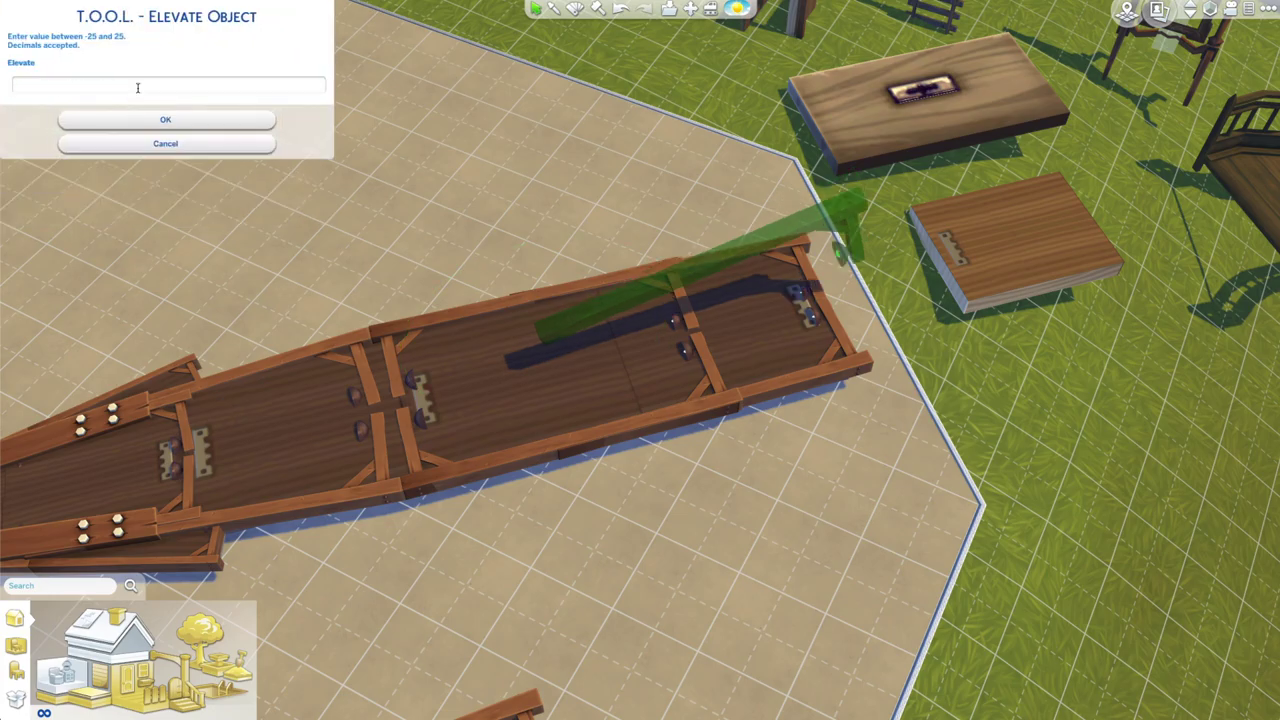
{"action": "type", "text": "5"}
{"action": "left_click", "coordinate": [155, 144]}
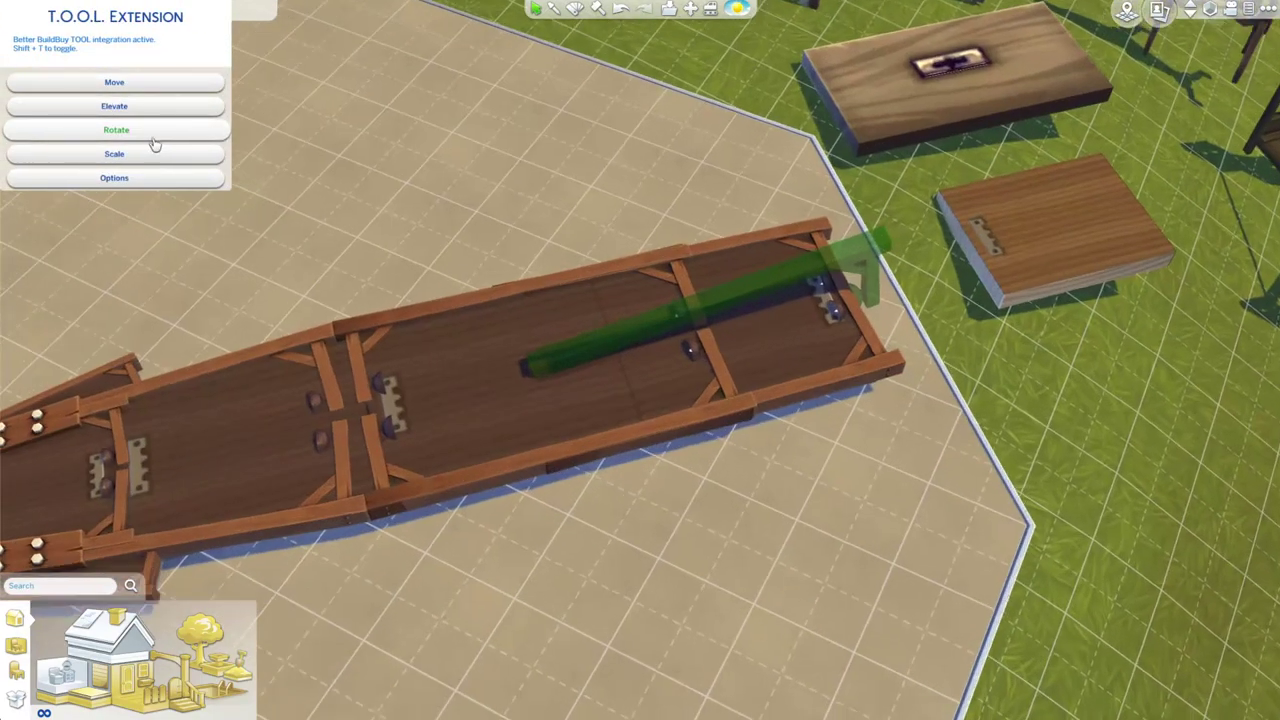
Line up flat TruWood lamps end to end along the blade's centreline as a central spine.
{"action": "key", "text": "Escape"}
{"action": "scroll", "coordinate": [123, 123], "scroll_direction": "up", "scroll_amount": 1}
{"action": "key", "text": "shift+t"}
{"action": "scroll", "coordinate": [752, 483], "scroll_direction": "down", "scroll_amount": 5}
{"action": "left_click", "coordinate": [671, 348]}
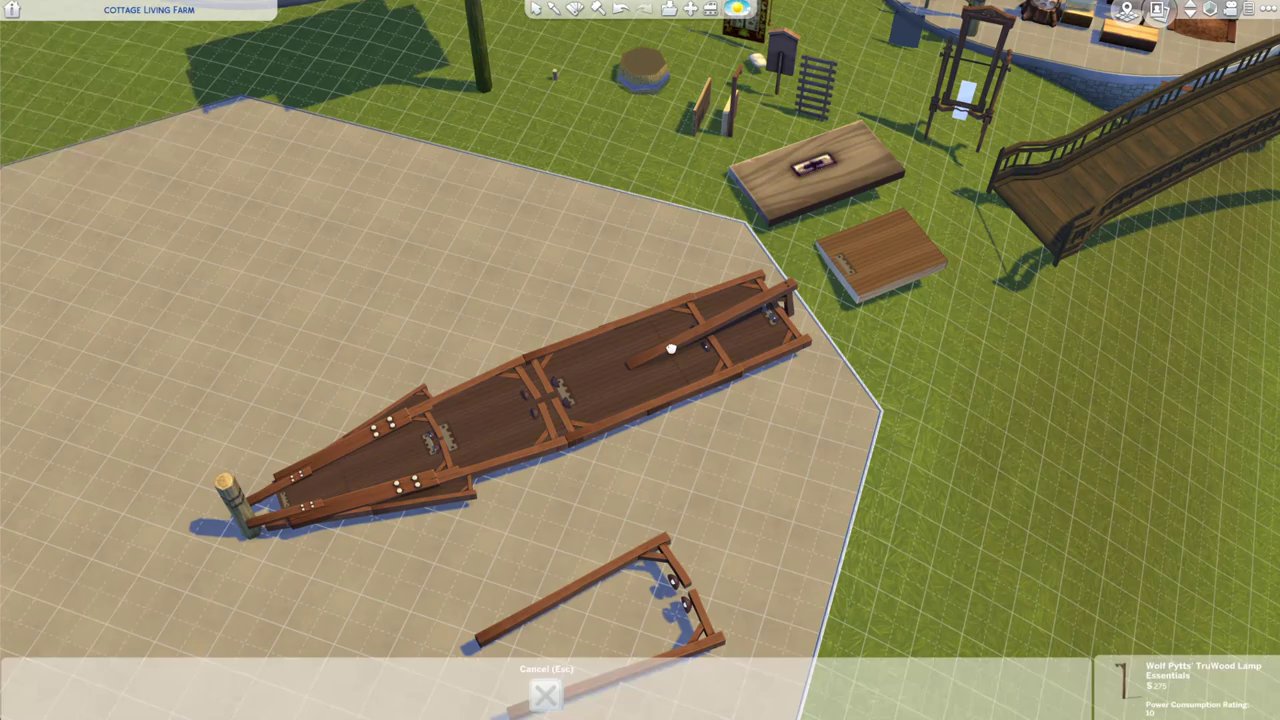
{"action": "left_click", "coordinate": [665, 354]}
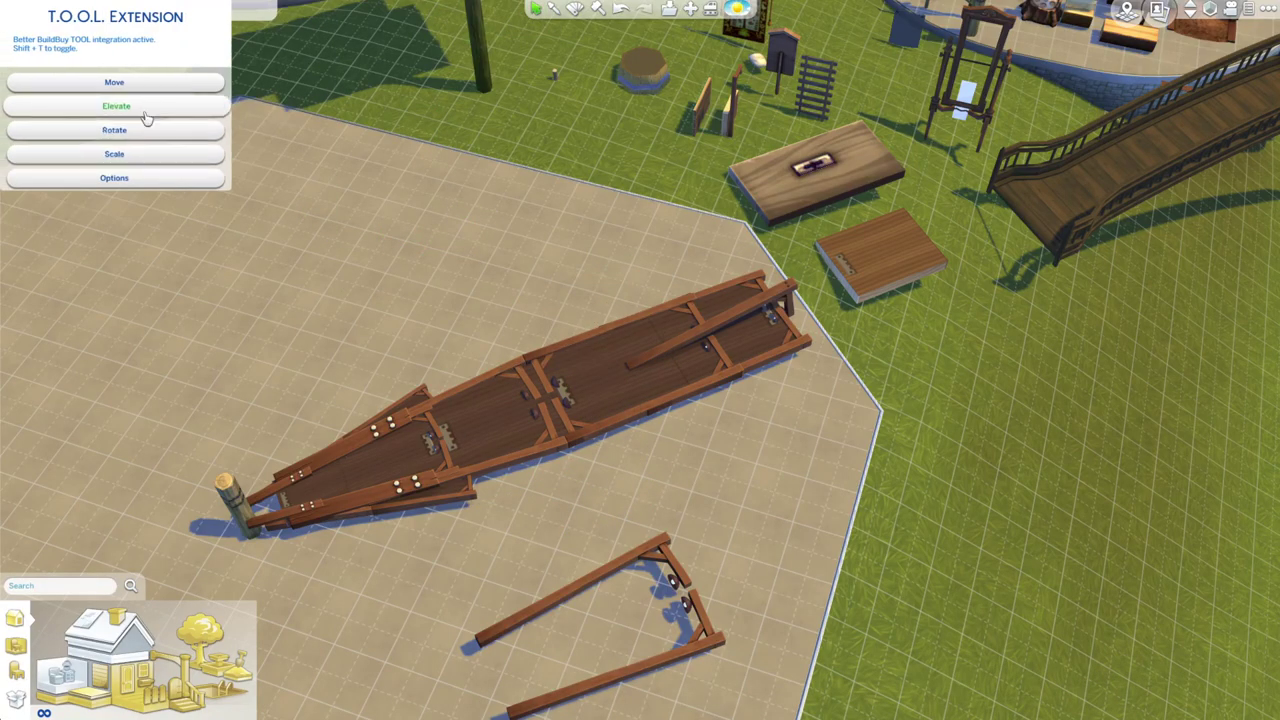
{"action": "scroll", "coordinate": [543, 405], "scroll_direction": "up", "scroll_amount": 5}
{"action": "left_click_drag", "start_coordinate": [543, 405], "coordinate": [794, 560]}
{"action": "scroll", "coordinate": [794, 560], "scroll_direction": "down", "scroll_amount": 5}
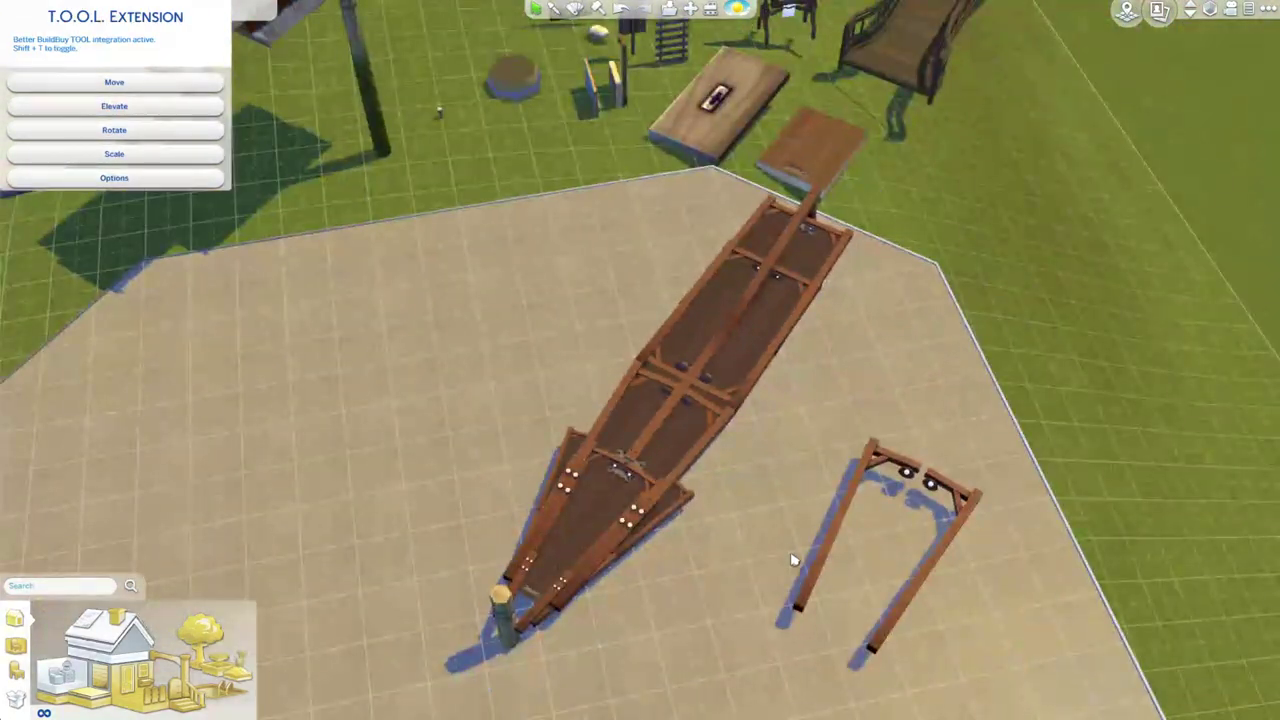
Adjust the rotation of the flat TruWood lamp at the far end of the blade's spine.
{"action": "left_click", "coordinate": [166, 144]}
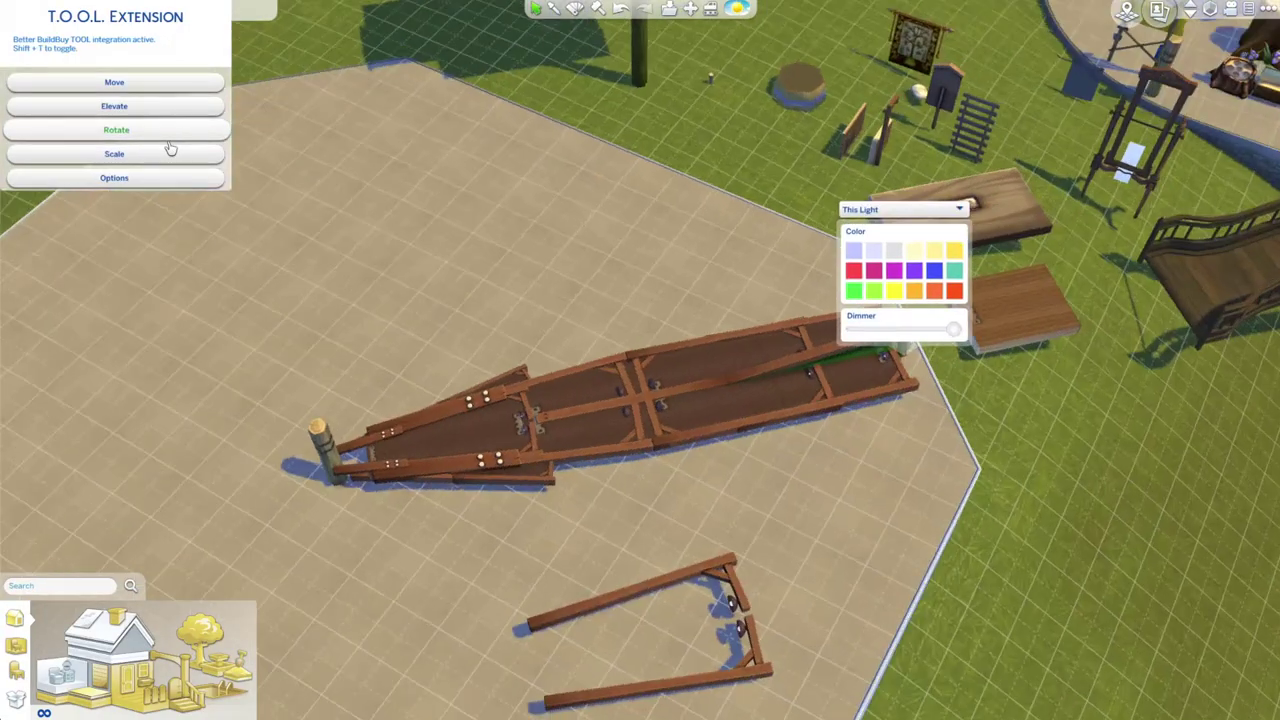
{"action": "left_click_drag", "start_coordinate": [586, 394], "coordinate": [438, 348]}
{"action": "scroll", "coordinate": [438, 348], "scroll_direction": "down", "scroll_amount": 3}
Move the spare flat TruWood lamp onto the blade's narrow end, extending the central spine to the post.
{"action": "left_click", "coordinate": [537, 322]}
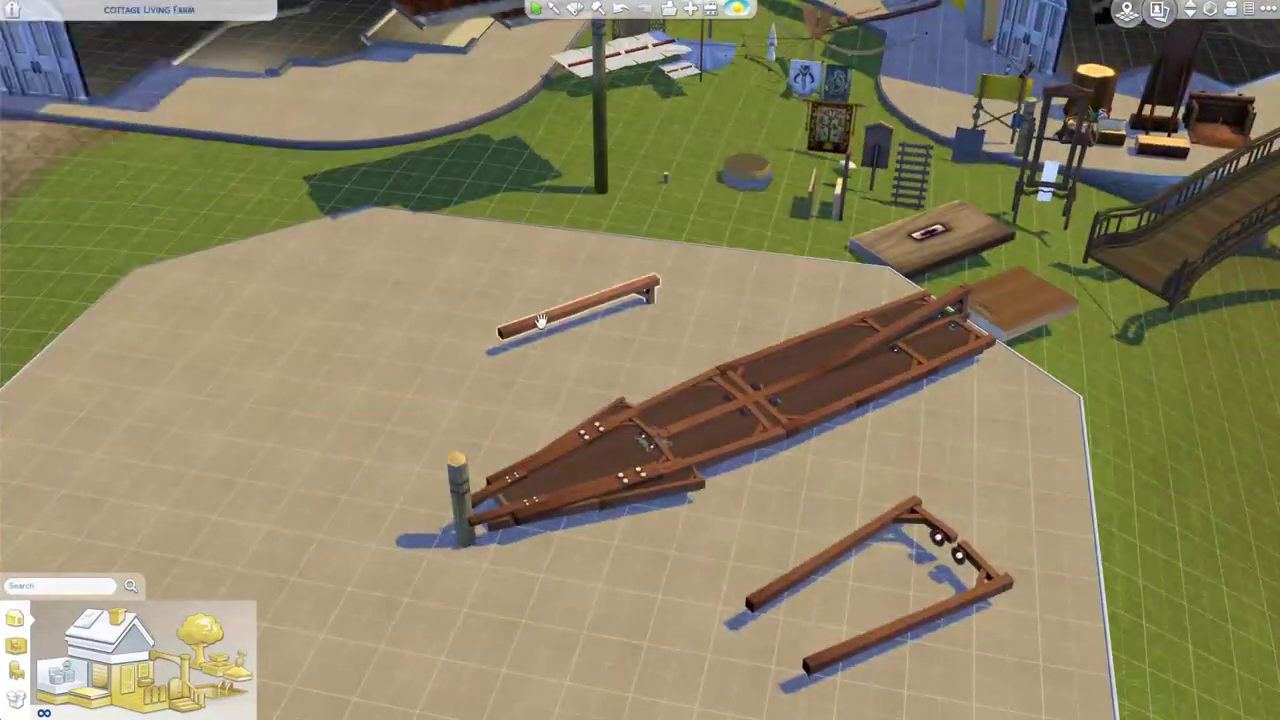
{"action": "left_click", "coordinate": [537, 322]}
{"action": "left_click", "coordinate": [530, 490]}
{"action": "left_click_drag", "start_coordinate": [530, 490], "coordinate": [689, 563]}
{"action": "scroll", "coordinate": [597, 557], "scroll_direction": "up", "scroll_amount": 5}
{"action": "left_click", "coordinate": [597, 557]}
{"action": "left_click", "coordinate": [596, 558]}
{"action": "scroll", "coordinate": [849, 569], "scroll_direction": "down", "scroll_amount": 5}
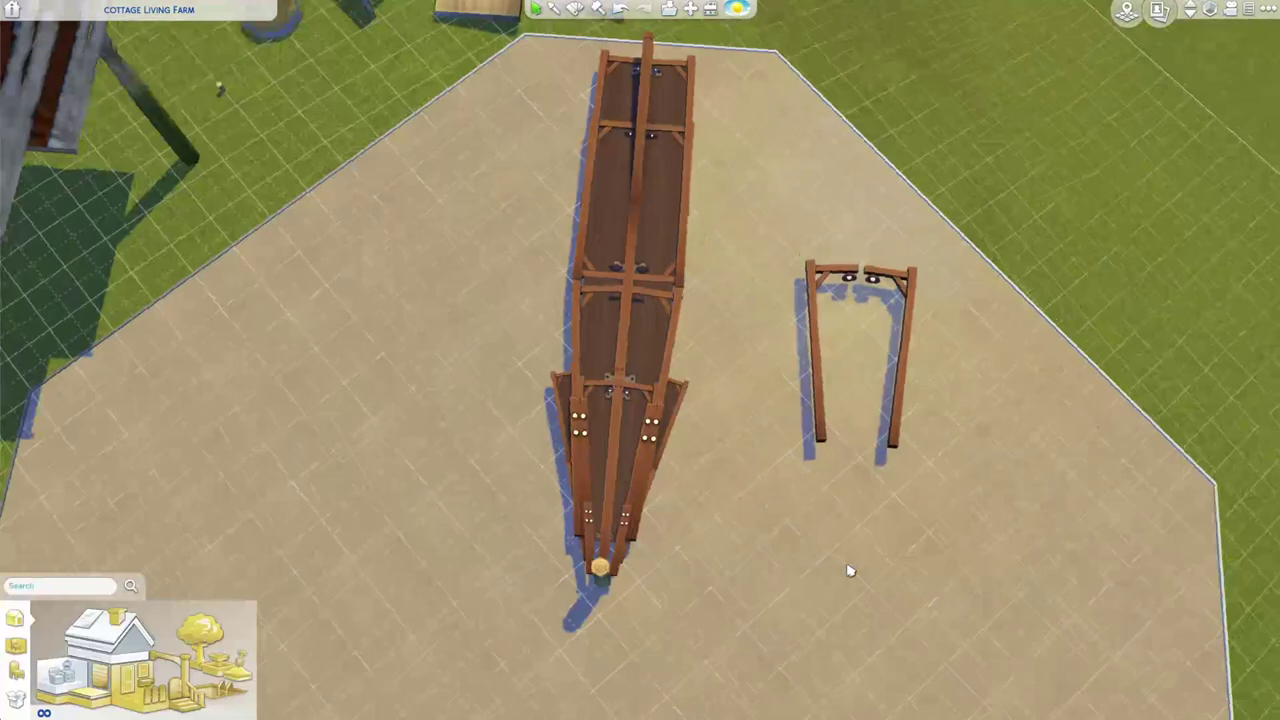
Adjust the elevation of all the spine lamps together so they sit on the blade's crosspieces.
{"action": "left_click_drag", "start_coordinate": [849, 569], "coordinate": [909, 271]}
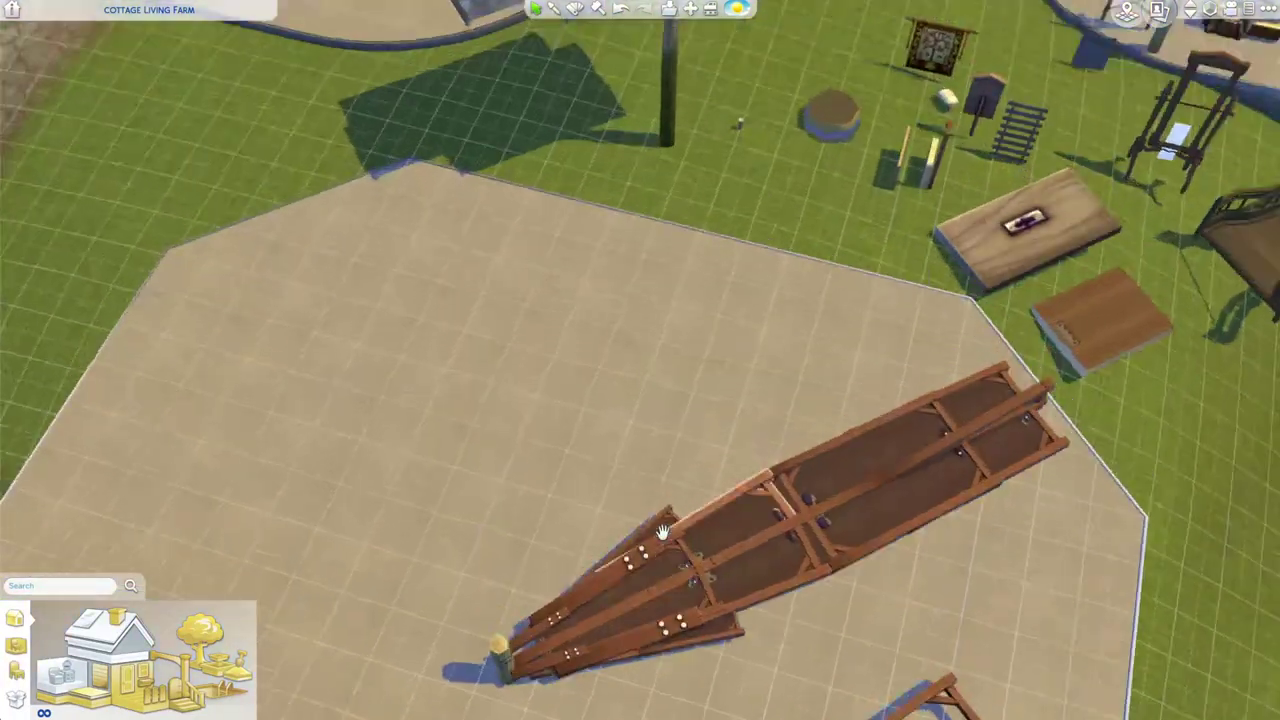
{"action": "scroll", "coordinate": [909, 271], "scroll_direction": "up", "scroll_amount": 4}
{"action": "left_click", "coordinate": [114, 106]}
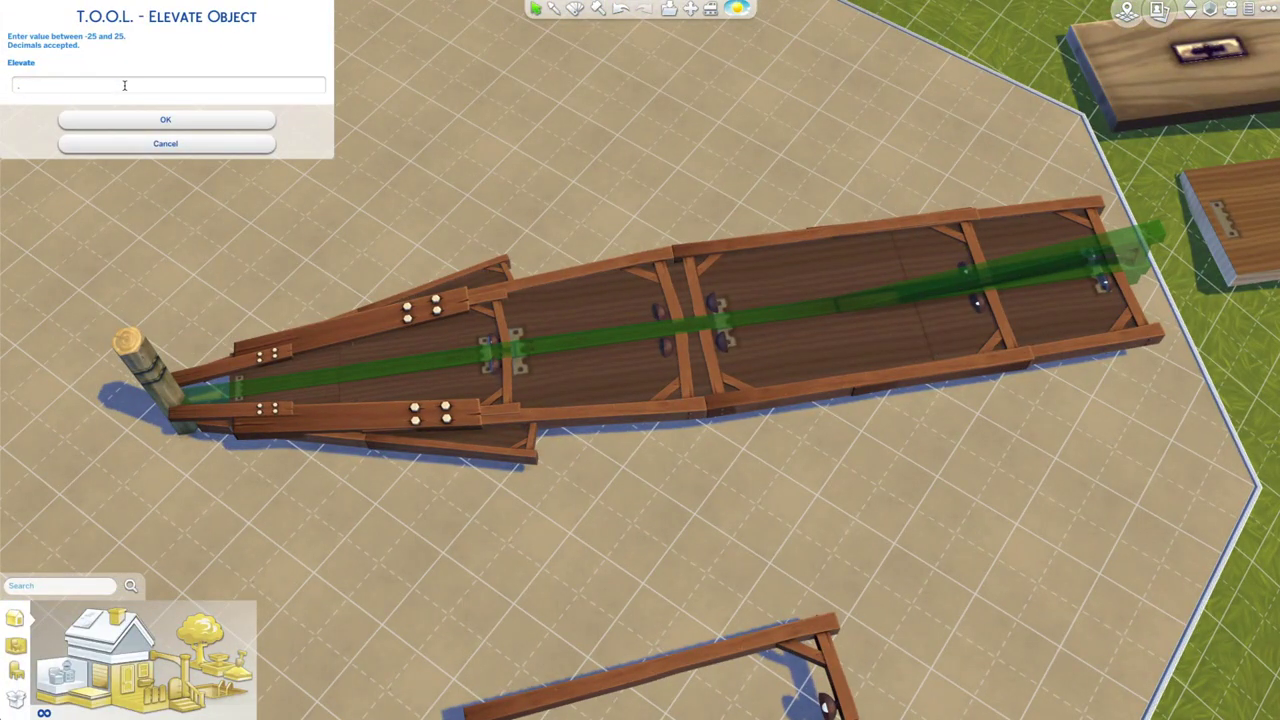
{"action": "left_click_drag", "start_coordinate": [646, 606], "coordinate": [646, 606]}
Place the loose dark wood plaque under the blade's narrow end beside the post.
{"action": "scroll", "coordinate": [646, 606], "scroll_direction": "down", "scroll_amount": 3}
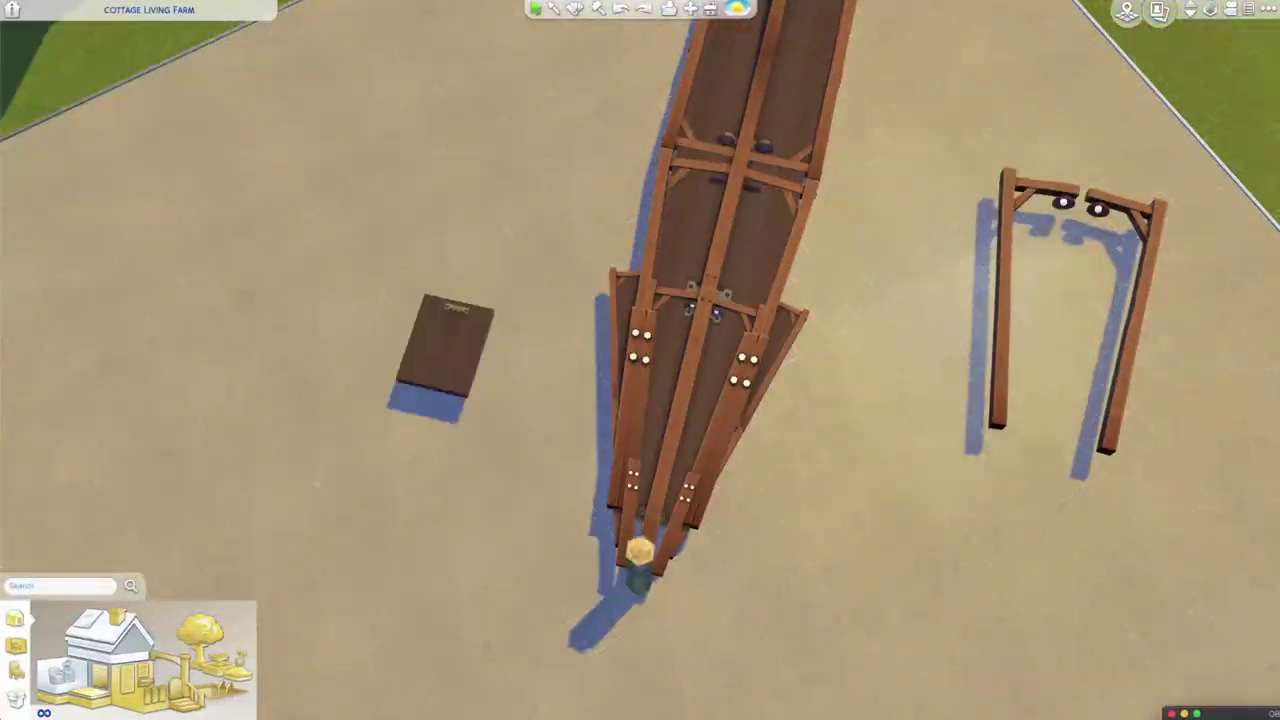
{"action": "left_click", "coordinate": [445, 345]}
{"action": "scroll", "coordinate": [660, 403], "scroll_direction": "up", "scroll_amount": 3}
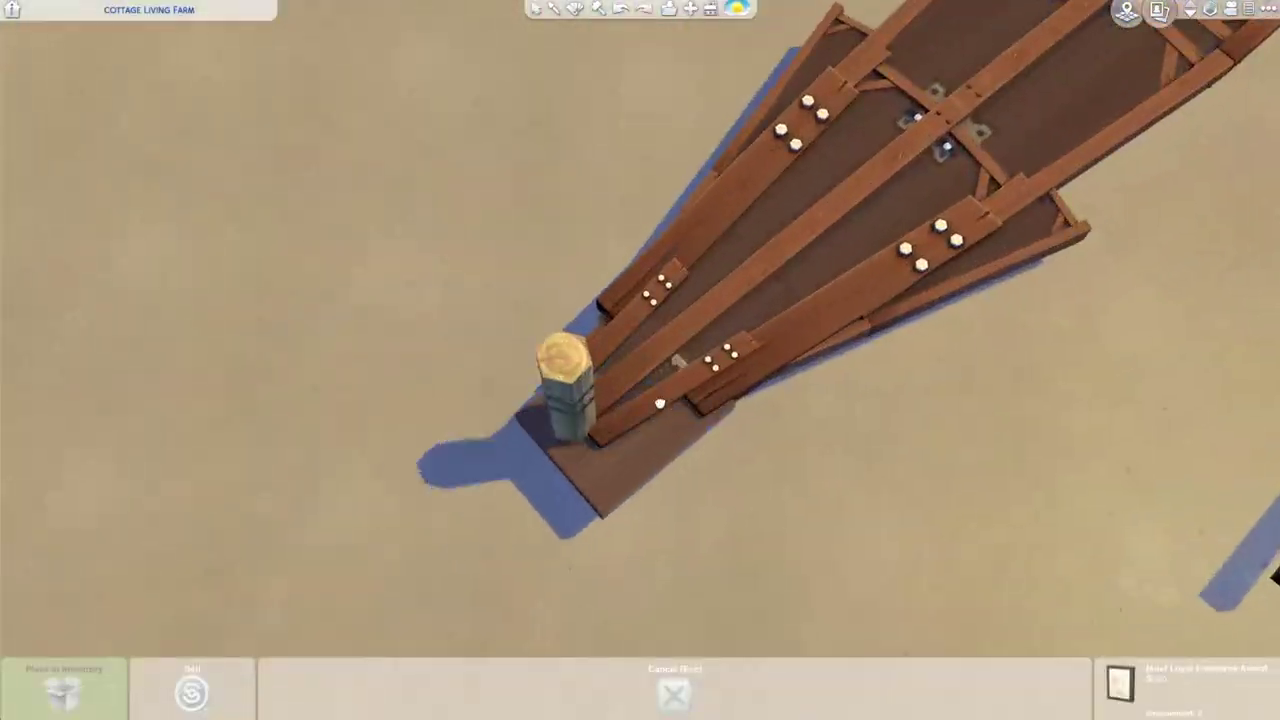
{"action": "left_click_drag", "start_coordinate": [660, 403], "coordinate": [626, 397]}
{"action": "left_click", "coordinate": [626, 397]}
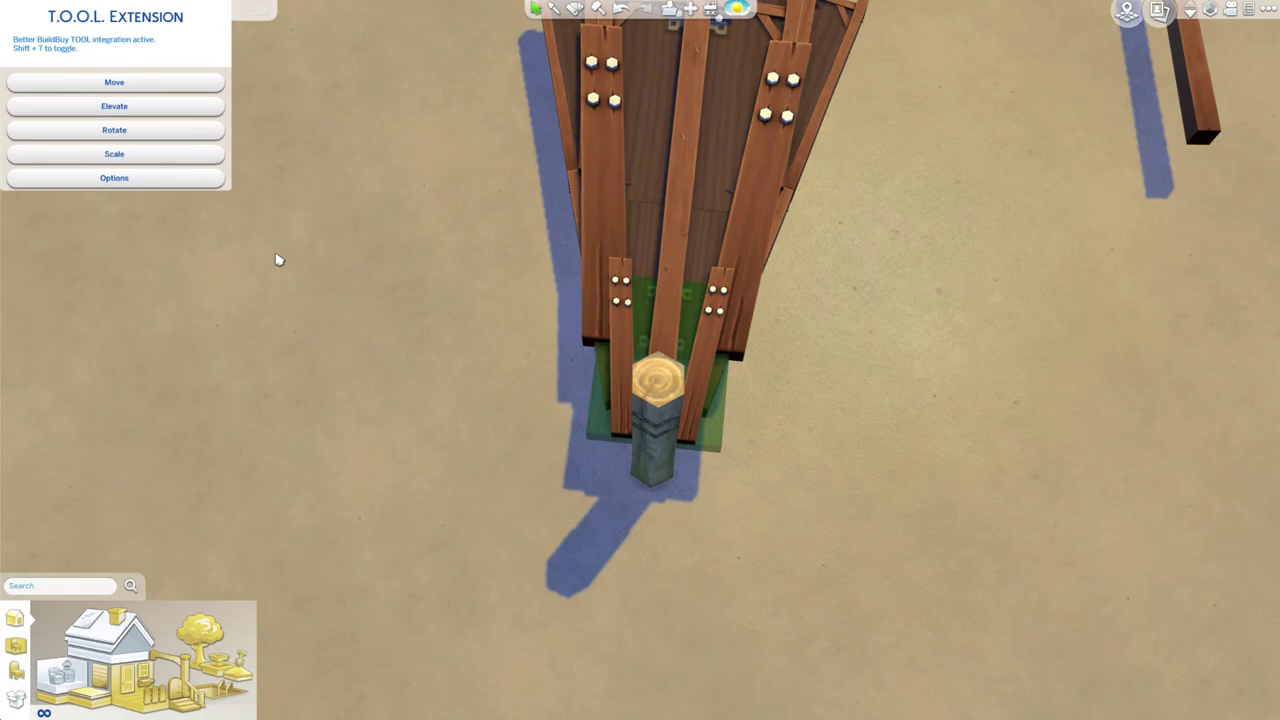
Select all the pieces of the blade together and raise their elevation above the foundation.
{"action": "scroll", "coordinate": [403, 531], "scroll_direction": "down", "scroll_amount": 4}
{"action": "left_click_drag", "start_coordinate": [403, 531], "coordinate": [403, 531]}
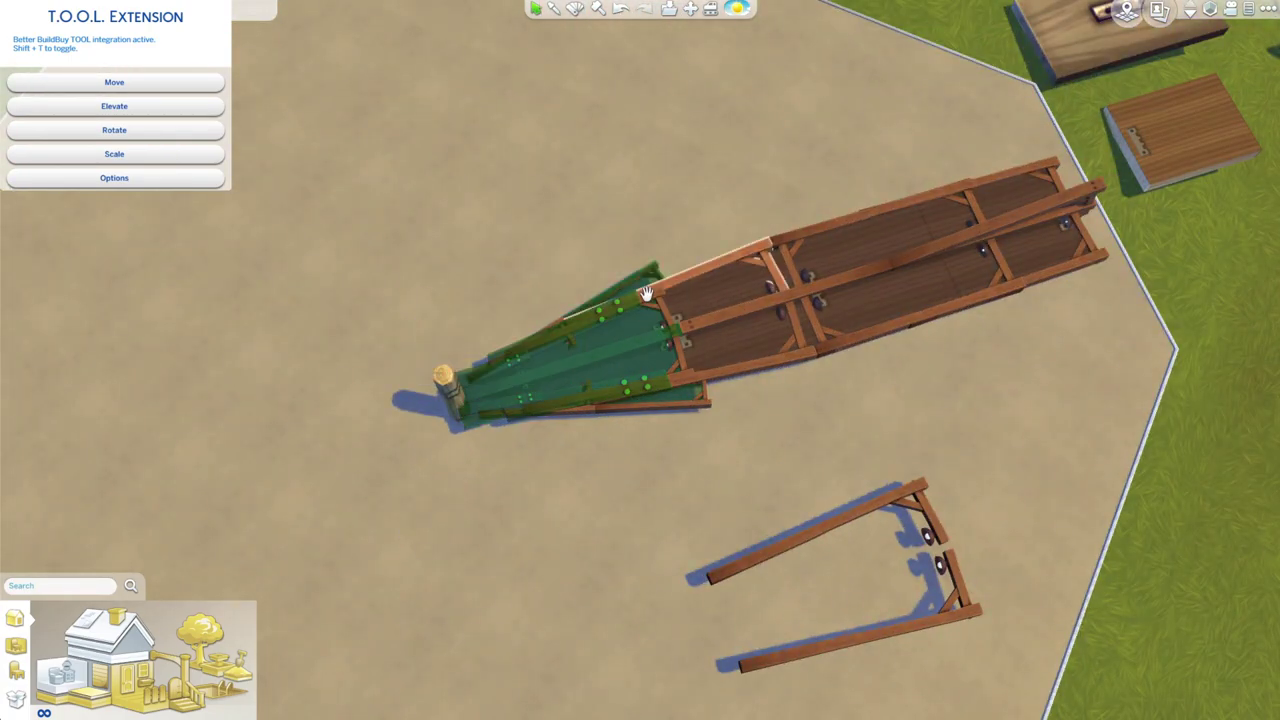
{"action": "left_click", "coordinate": [680, 375], "text": "ctrl"}
{"action": "left_click_drag", "start_coordinate": [680, 375], "coordinate": [612, 388]}
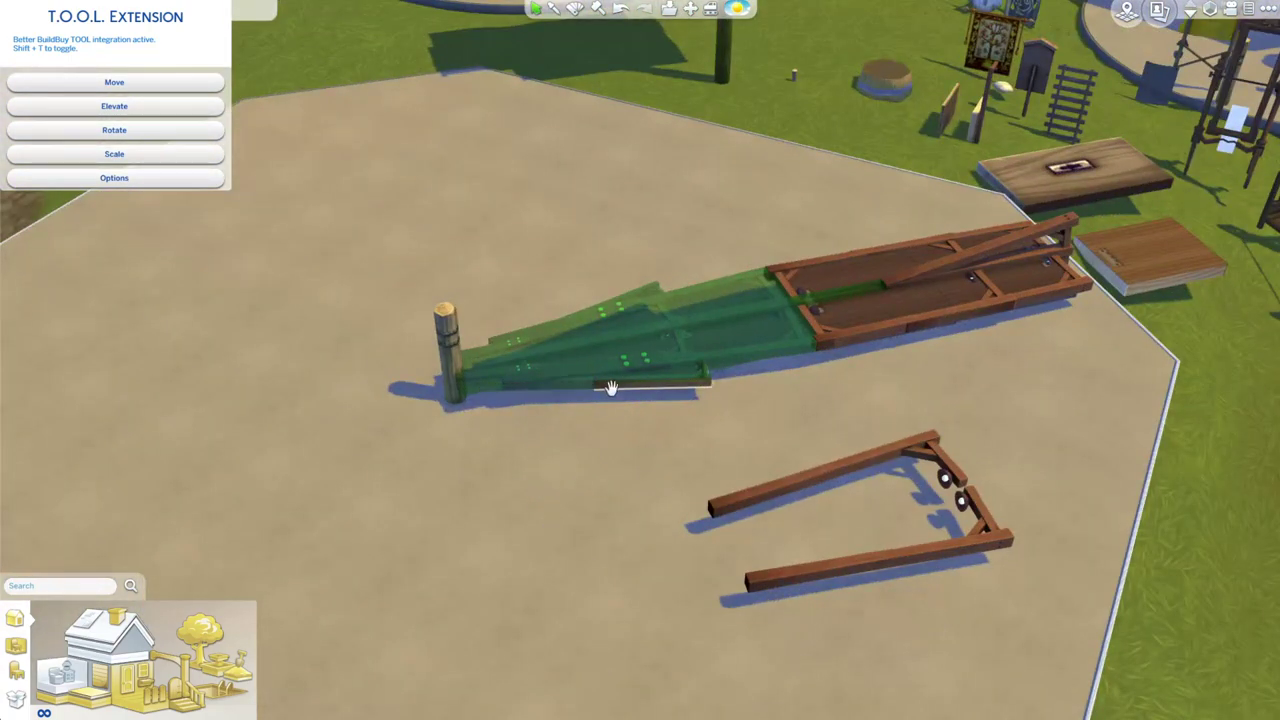
{"action": "left_click", "coordinate": [790, 285], "text": "ctrl"}
{"action": "left_click_drag", "start_coordinate": [503, 526], "coordinate": [503, 526]}
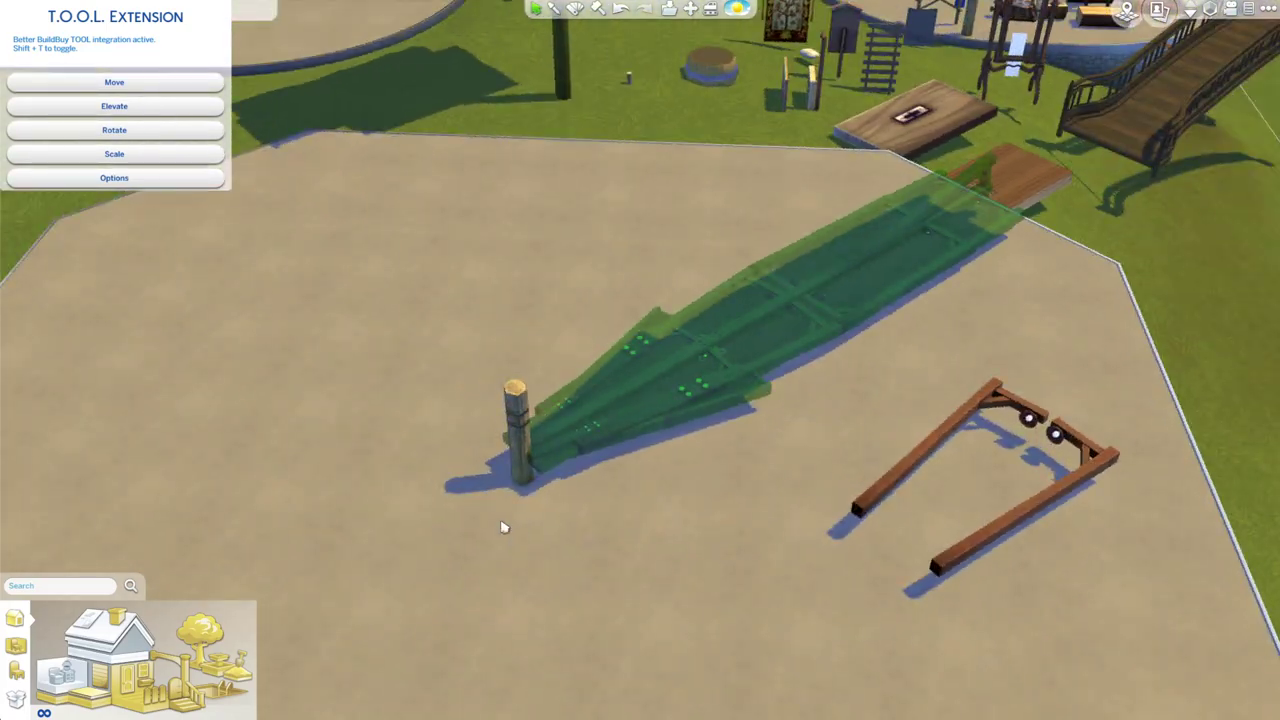
{"action": "left_click", "coordinate": [131, 107]}
{"action": "left_click", "coordinate": [131, 126]}
Enable Rotate Around Center in the rotation settings for the selected blade pieces.
{"action": "left_click_drag", "start_coordinate": [475, 186], "coordinate": [475, 186]}
{"action": "left_click", "coordinate": [115, 137]}
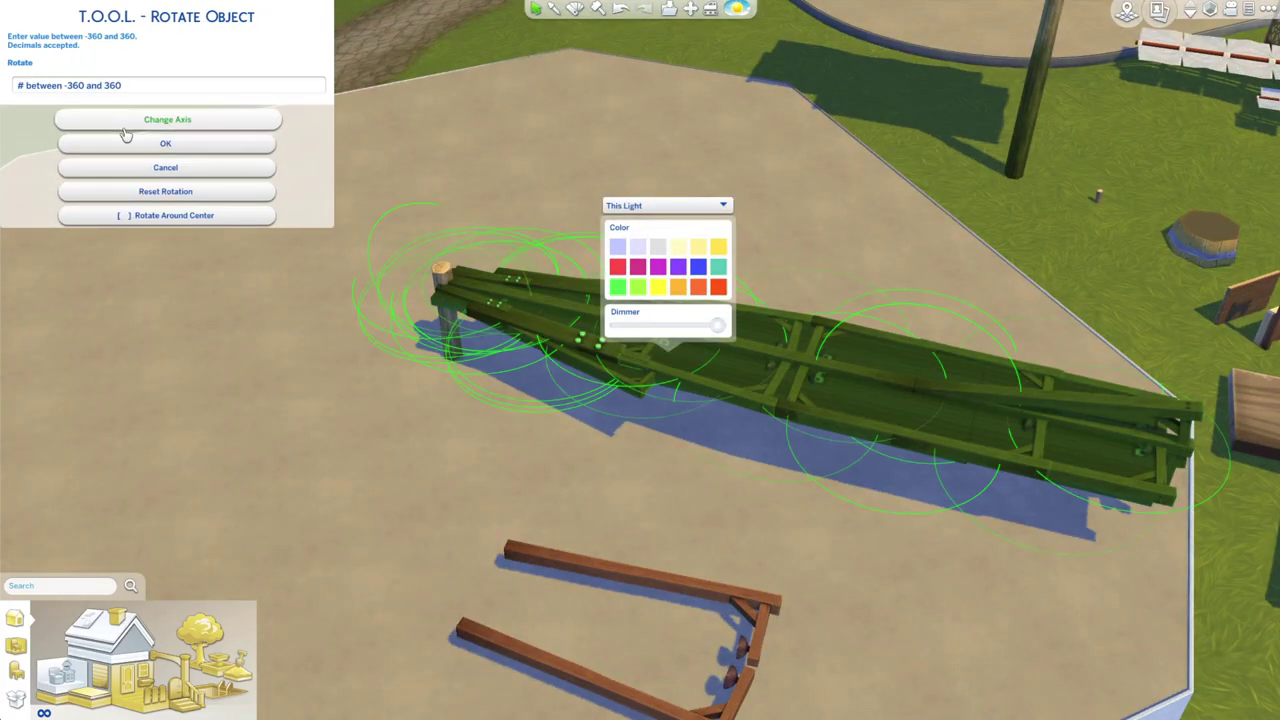
{"action": "left_click", "coordinate": [122, 217]}
{"action": "left_click_drag", "start_coordinate": [122, 218], "coordinate": [122, 218]}
{"action": "scroll", "coordinate": [277, 230], "scroll_direction": "down", "scroll_amount": 5}
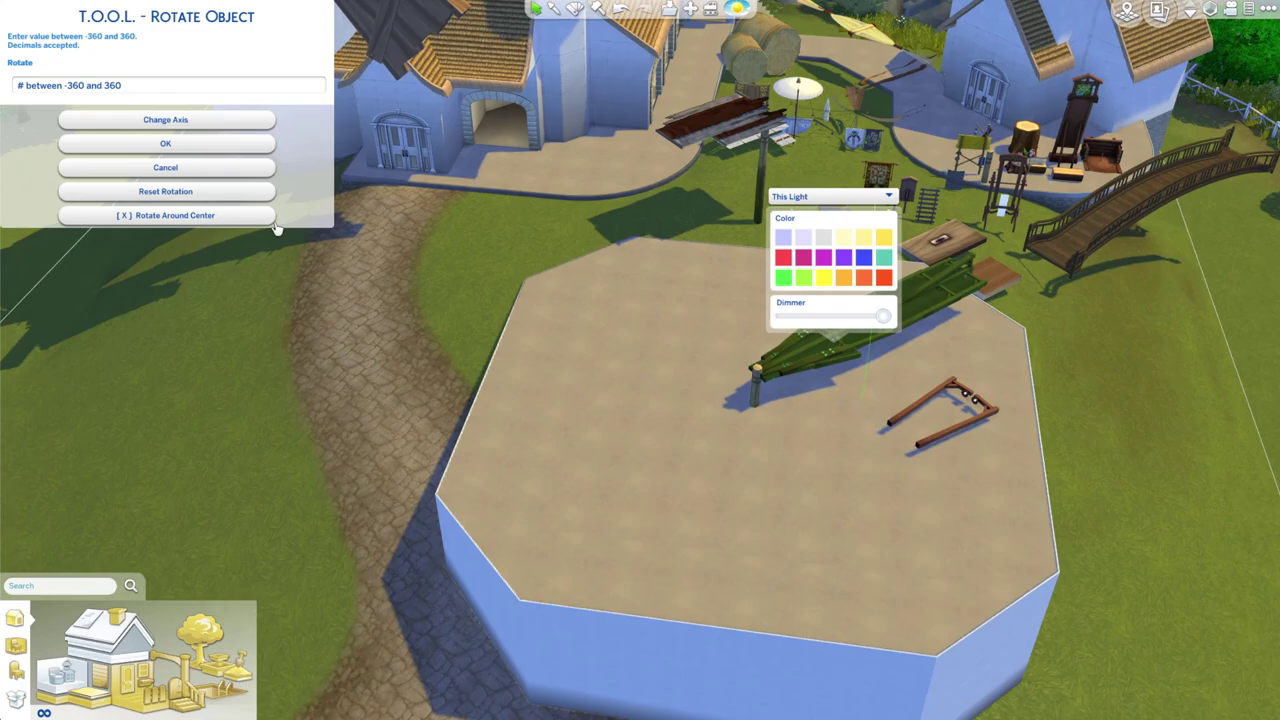
{"action": "left_click", "coordinate": [660, 366]}
{"action": "left_click_drag", "start_coordinate": [660, 366], "coordinate": [660, 366]}
{"action": "scroll", "coordinate": [660, 366], "scroll_direction": "up", "scroll_amount": 5}
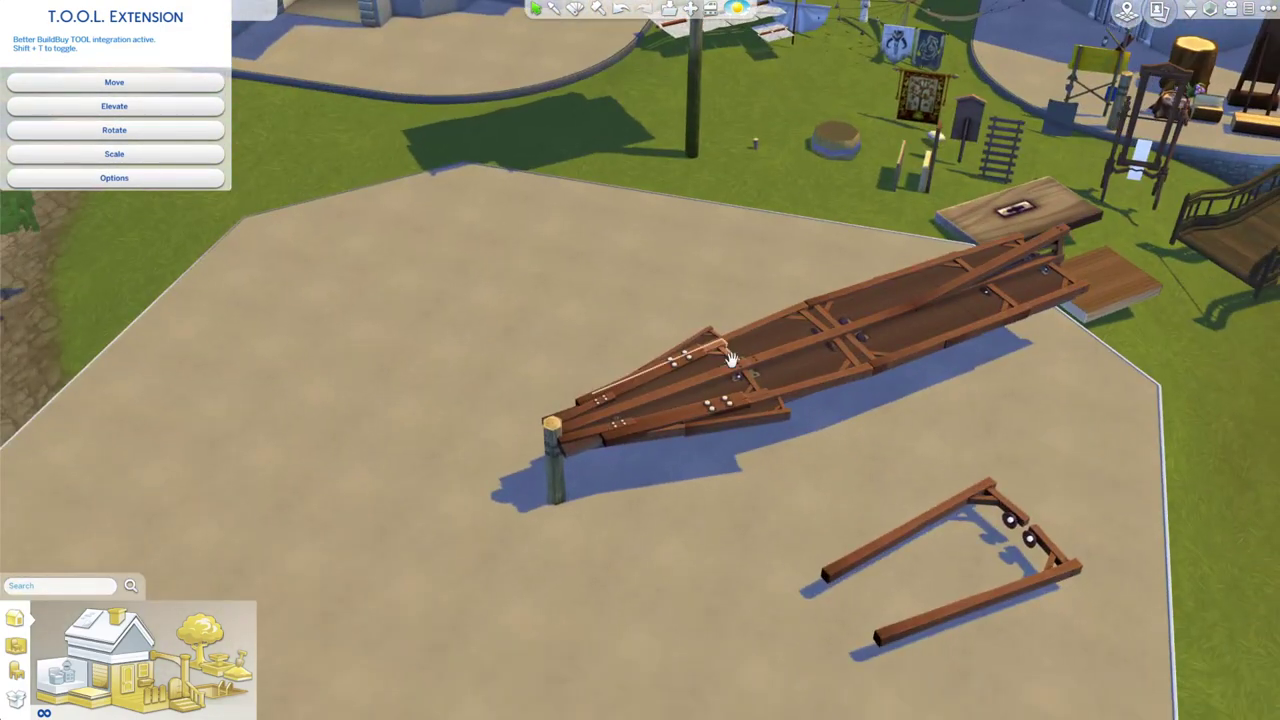
Select all the blade's pieces again and lower the whole blade in elevation steps of -0.1.
{"action": "scroll", "coordinate": [731, 358], "scroll_direction": "down", "scroll_amount": 2}
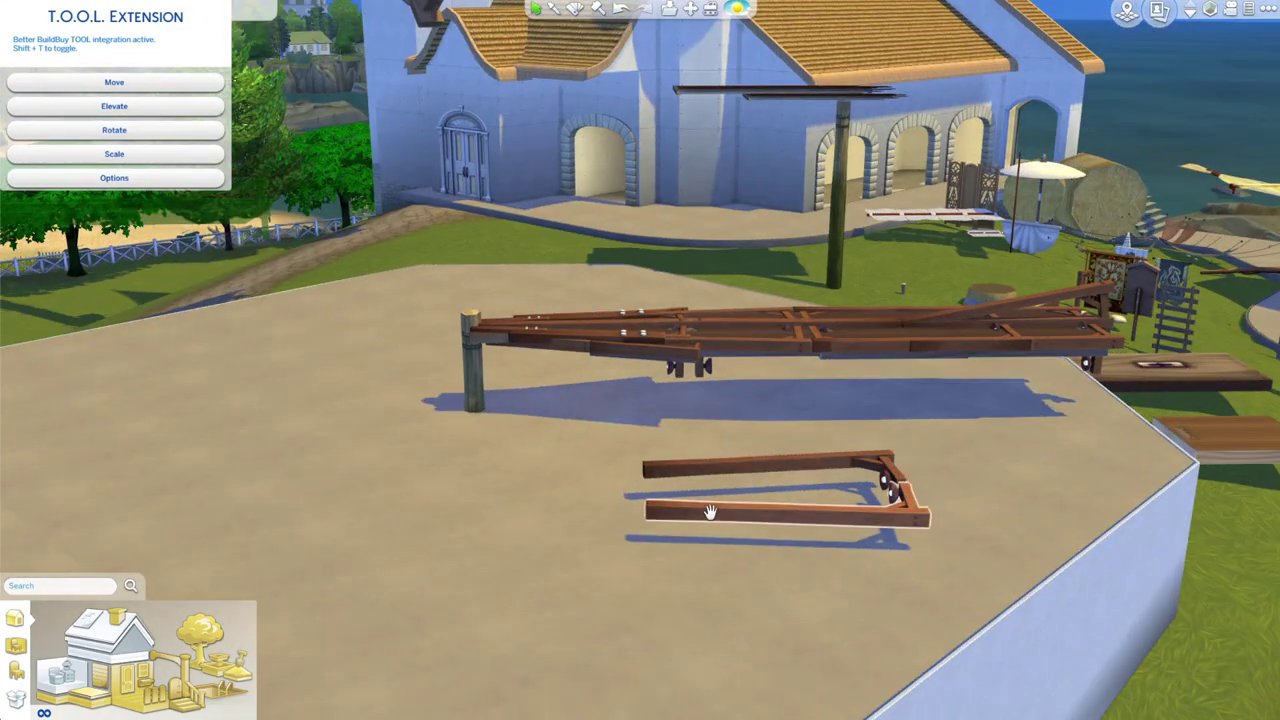
{"action": "scroll", "coordinate": [690, 449], "scroll_direction": "up", "scroll_amount": 2}
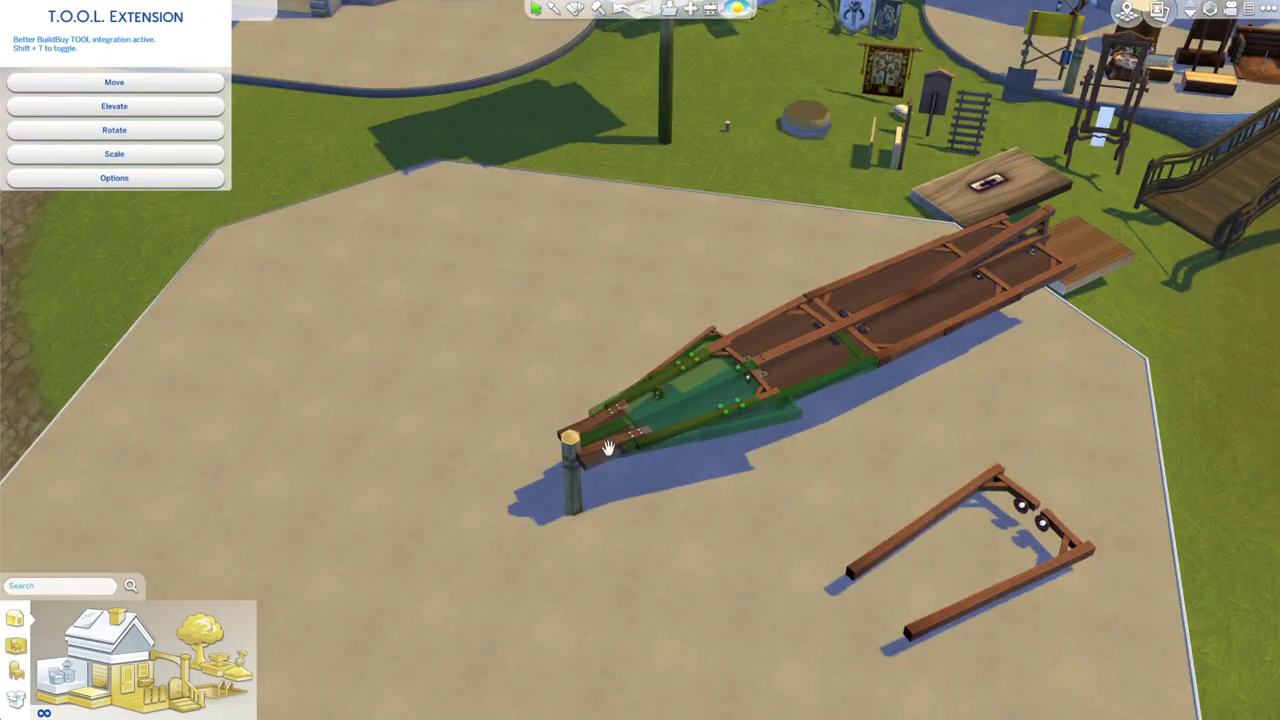
{"action": "left_click", "coordinate": [809, 373]}
{"action": "left_click_drag", "start_coordinate": [809, 373], "coordinate": [624, 262]}
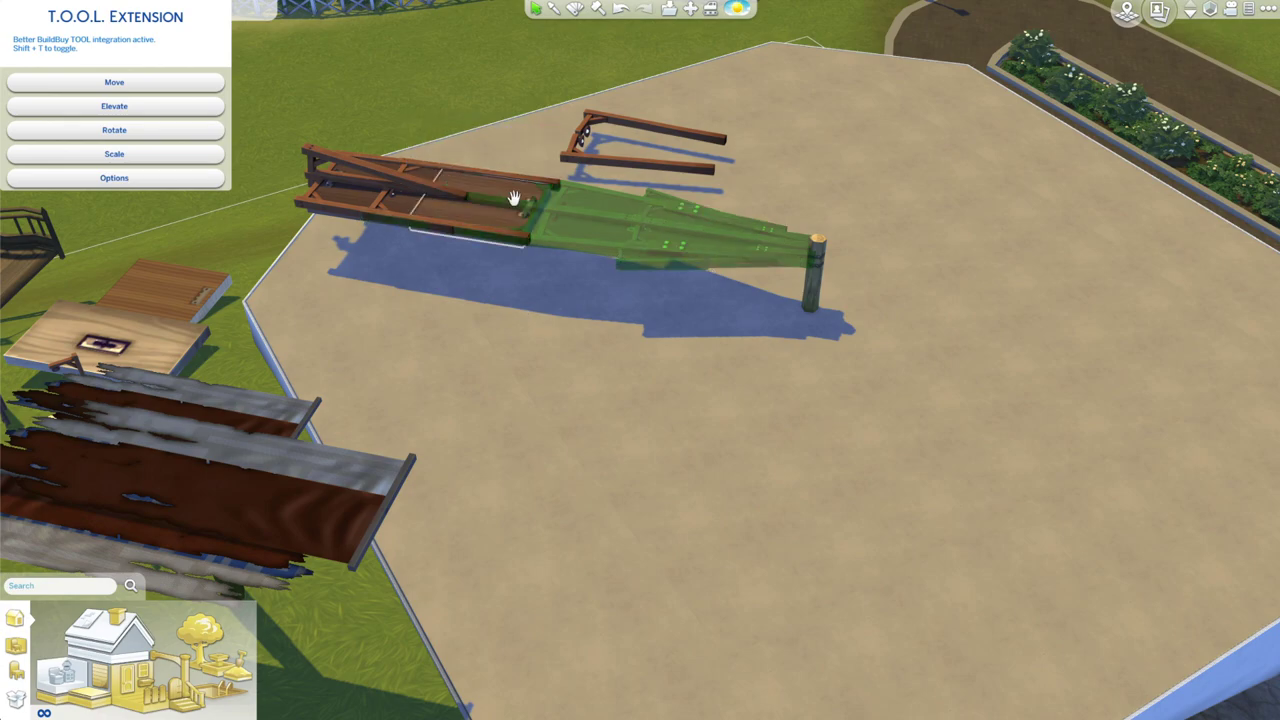
{"action": "key", "text": "period"}
{"action": "key", "text": "period"}
{"action": "left_click", "coordinate": [114, 105]}
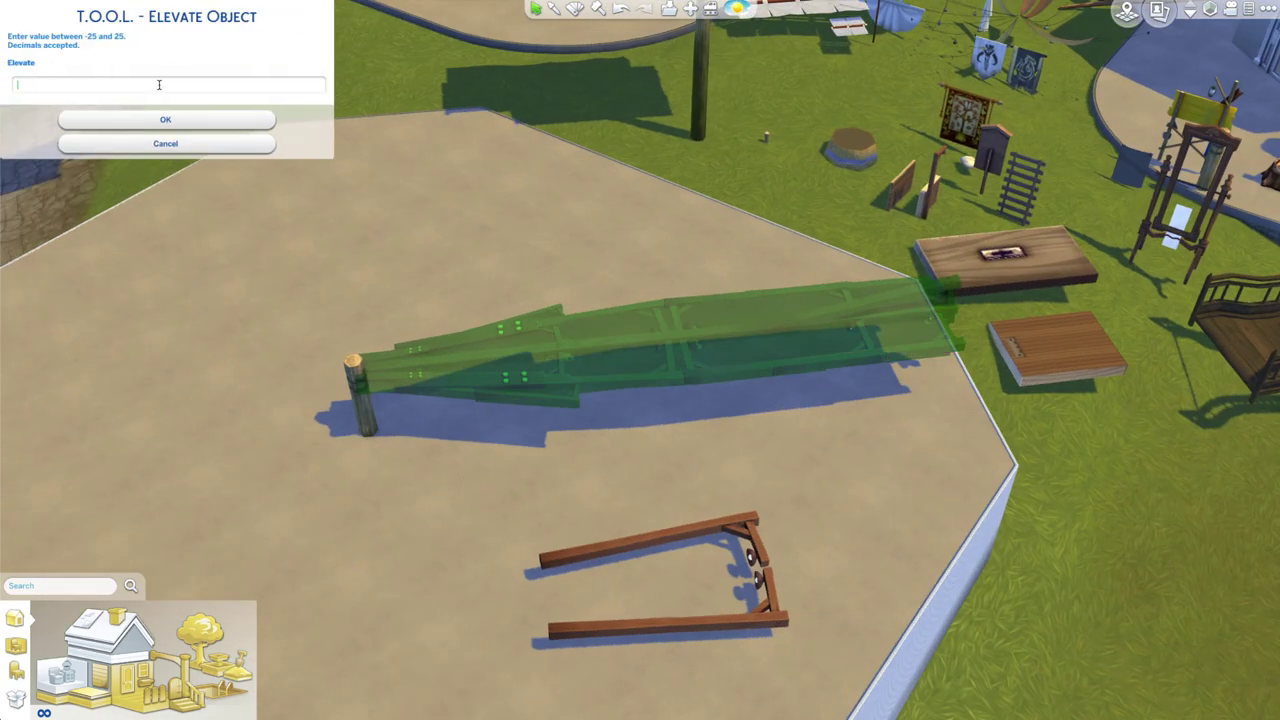
{"action": "type", "text": "-0.1"}
{"action": "left_click", "coordinate": [164, 121]}
{"action": "left_click", "coordinate": [138, 112]}
{"action": "left_click", "coordinate": [164, 88]}
{"action": "type", "text": "-0.1"}
{"action": "left_click", "coordinate": [172, 121]}
{"action": "left_click", "coordinate": [138, 108]}
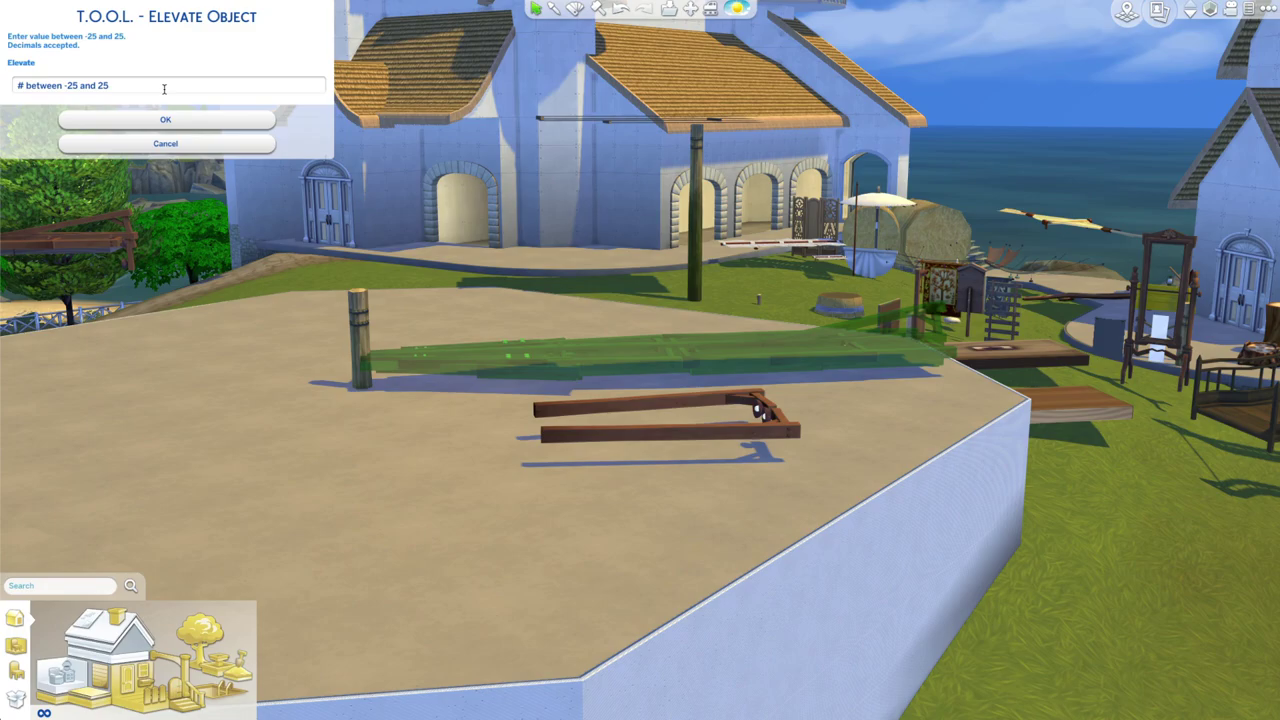
{"action": "left_click", "coordinate": [155, 120]}
Move the loose lamp frame off the foundation and set the round stump around the foot of the post.
{"action": "left_click", "coordinate": [822, 503]}
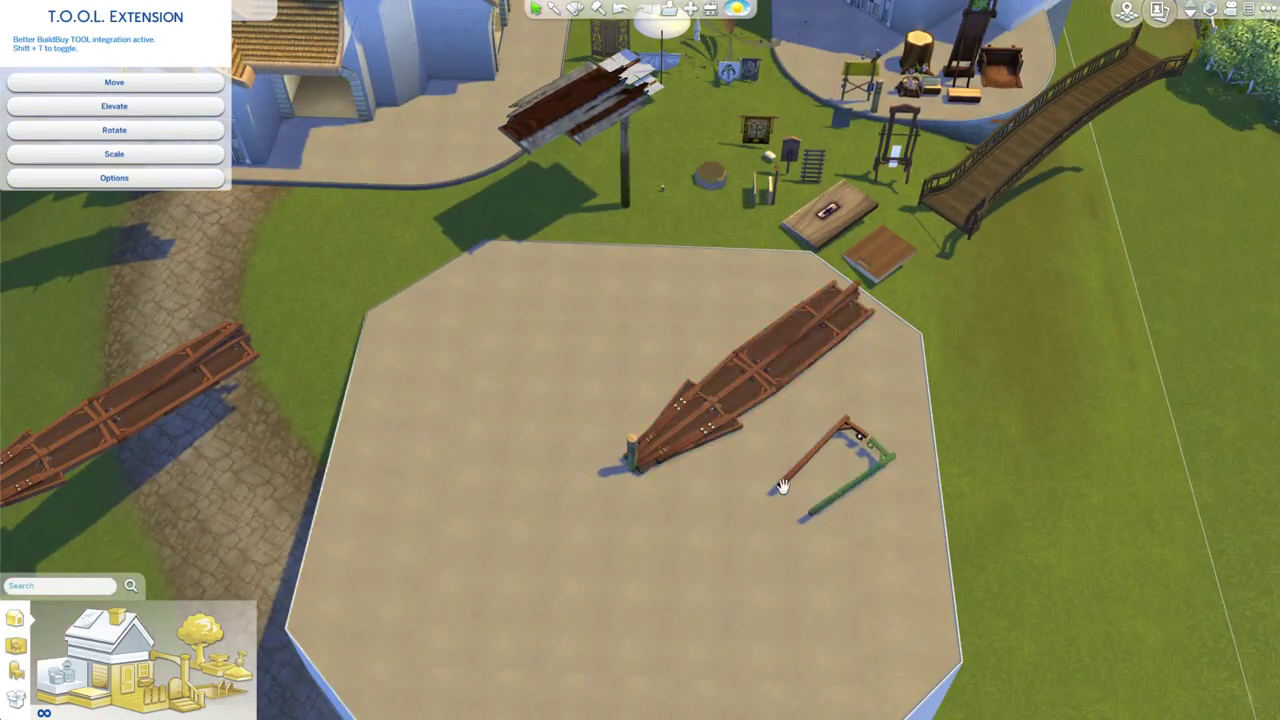
{"action": "key", "text": "shift+t"}
{"action": "left_click", "coordinate": [711, 175]}
{"action": "left_click", "coordinate": [632, 474]}
Change the swatch of the stump around the post to dark red.
{"action": "scroll", "coordinate": [632, 474], "scroll_direction": "up", "scroll_amount": 5}
{"action": "key", "text": "r"}
{"action": "left_click", "coordinate": [571, 426]}
{"action": "key", "text": "Escape"}
{"action": "scroll", "coordinate": [426, 351], "scroll_direction": "down", "scroll_amount": 5}
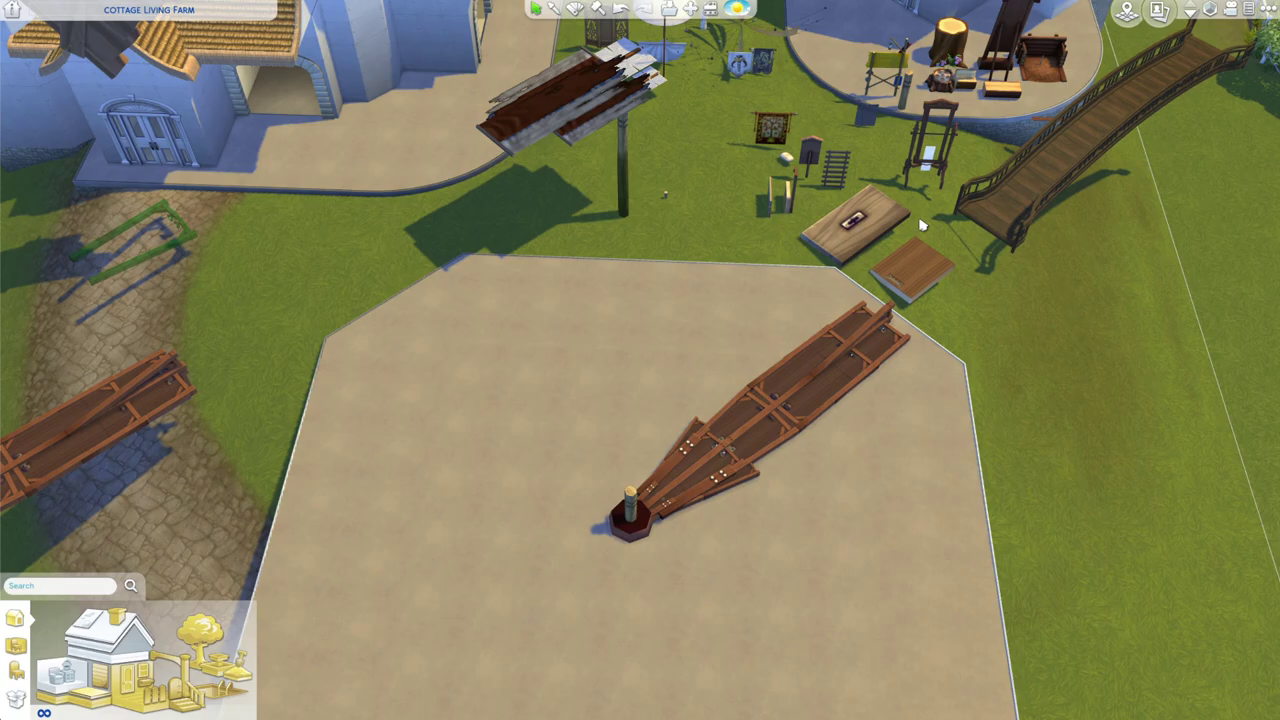
{"action": "left_click", "coordinate": [630, 524]}
{"action": "left_click", "coordinate": [634, 516]}
{"action": "key", "text": "ctrl+z"}
Place a round pedestal dining table with a mixed-plank wood top over the post at the hub.
{"action": "left_click", "coordinate": [44, 712]}
{"action": "left_click", "coordinate": [15, 646]}
{"action": "left_click", "coordinate": [95, 682]}
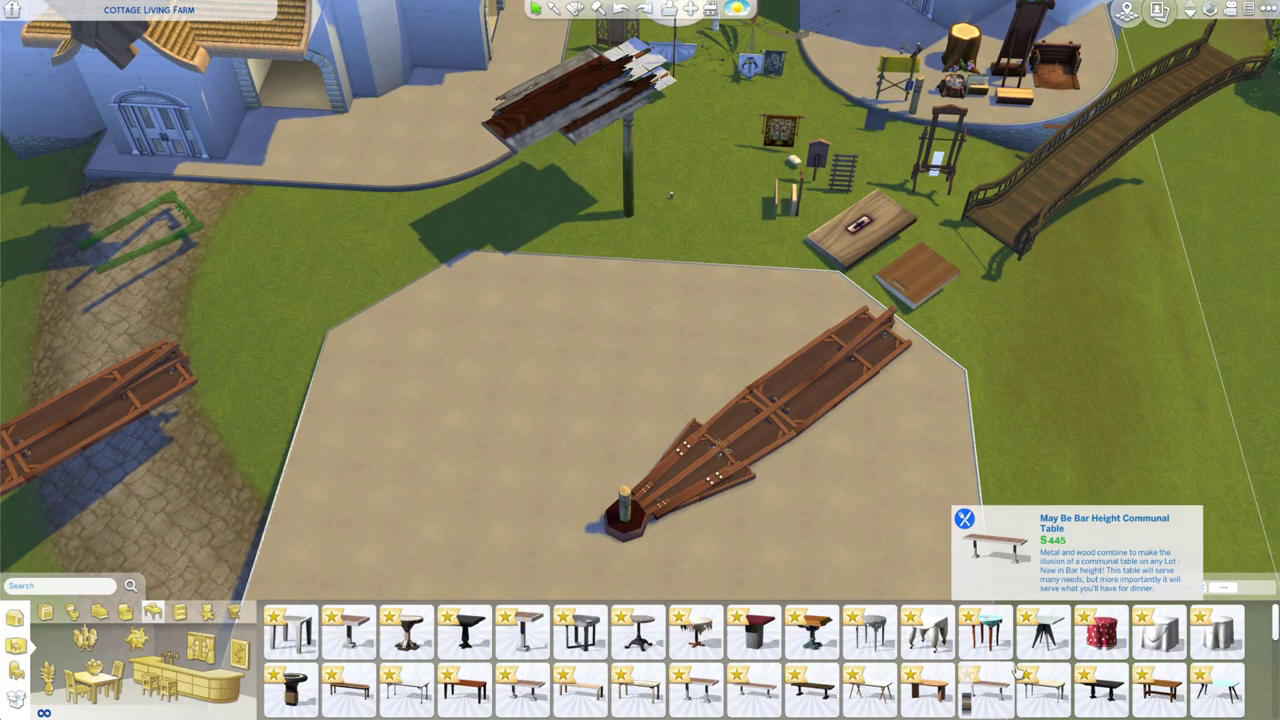
{"action": "mouse_move", "coordinate": [388, 650]}
{"action": "left_click", "coordinate": [368, 609]}
{"action": "scroll", "coordinate": [629, 522], "scroll_direction": "up", "scroll_amount": 5}
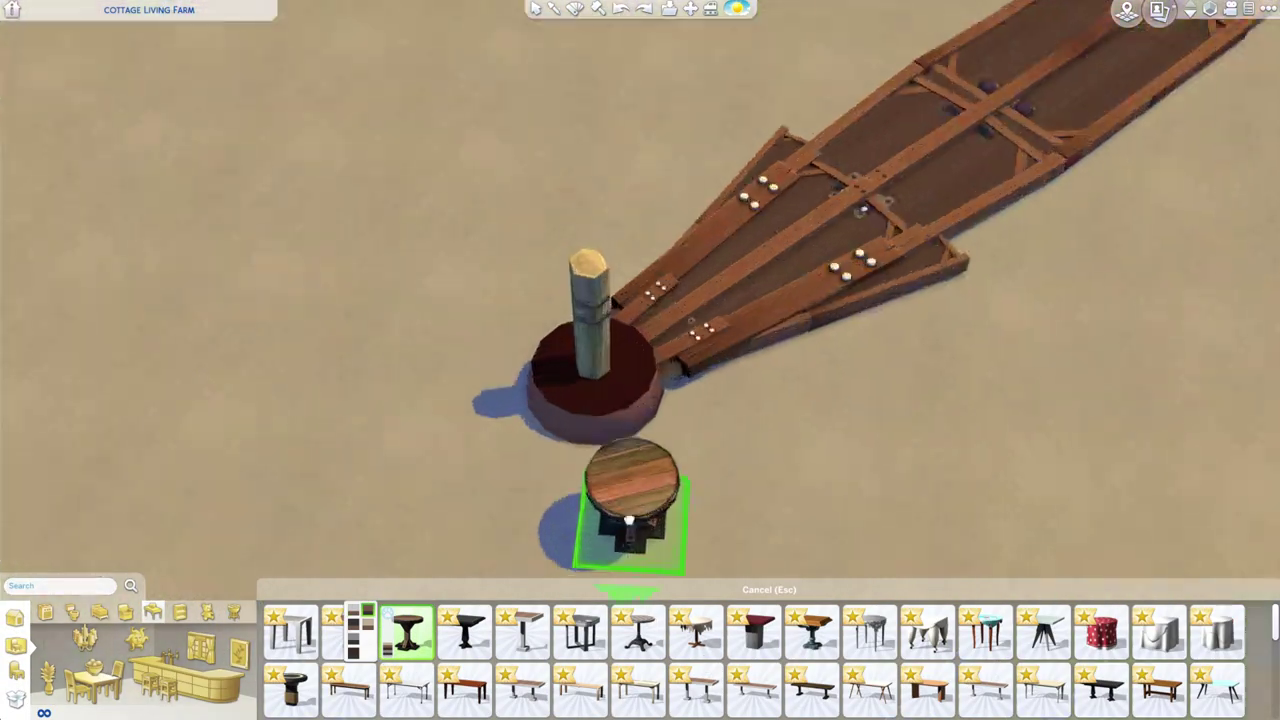
{"action": "left_click", "coordinate": [592, 382]}
Scale up the round table and adjust its elevation so its top rests on the hub.
{"action": "left_click", "coordinate": [592, 360], "text": "shift"}
{"action": "left_click", "coordinate": [140, 154]}
{"action": "left_click", "coordinate": [140, 88]}
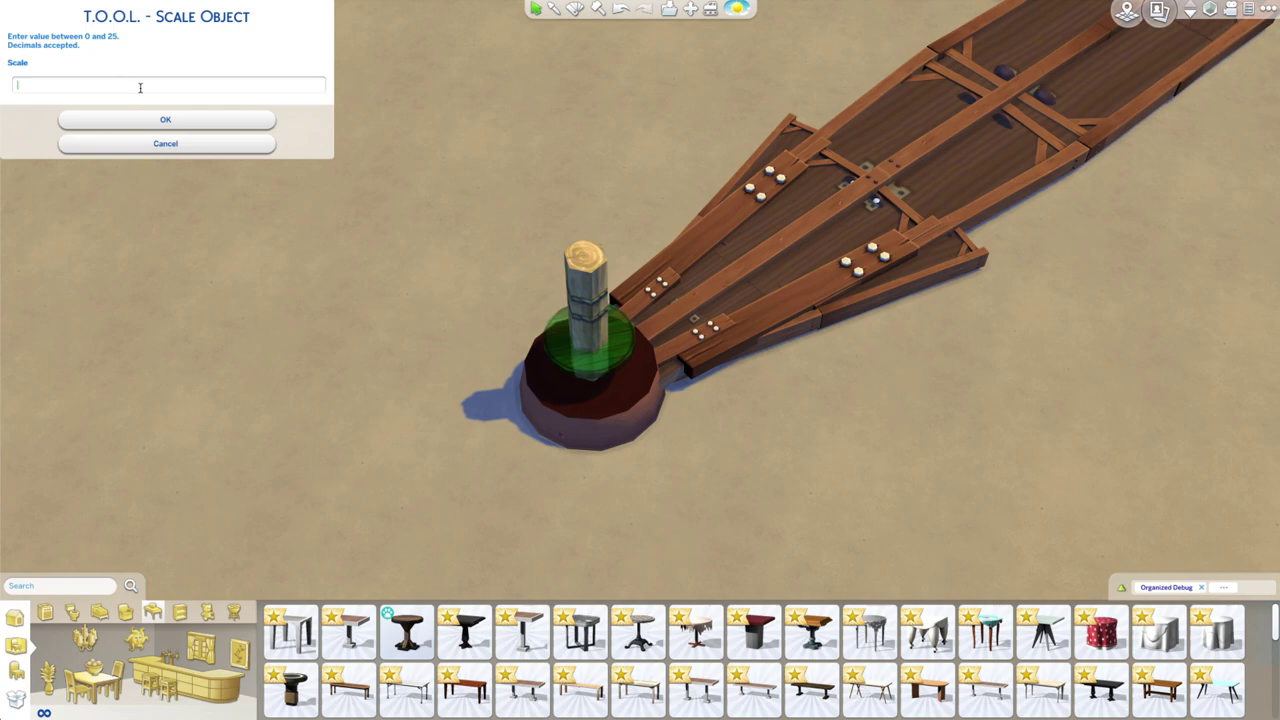
{"action": "left_click", "coordinate": [135, 88]}
{"action": "left_click", "coordinate": [134, 121]}
{"action": "left_click", "coordinate": [132, 107]}
{"action": "left_click", "coordinate": [123, 87]}
{"action": "left_click", "coordinate": [134, 120]}
Fine-tune the table's scale and elevation until its top covers the hub's surface.
{"action": "left_click", "coordinate": [140, 154]}
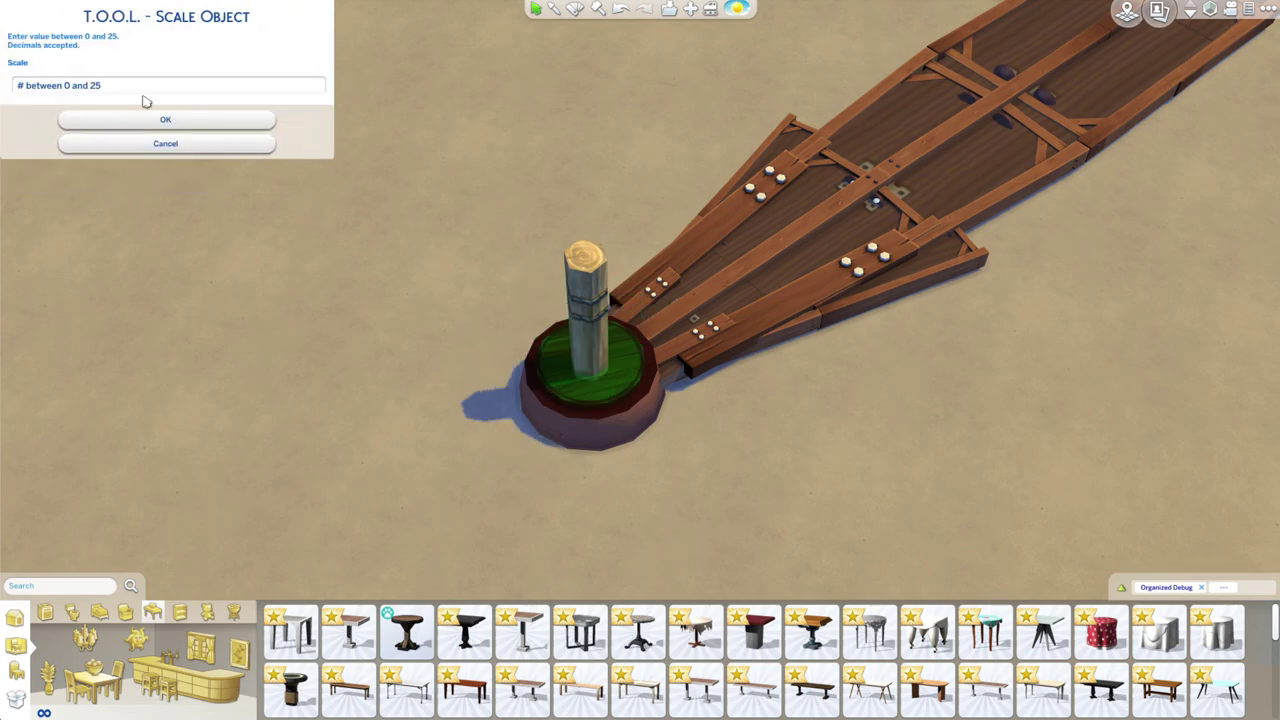
{"action": "left_click", "coordinate": [146, 88]}
{"action": "left_click", "coordinate": [147, 122]}
{"action": "left_click", "coordinate": [140, 154]}
{"action": "left_click", "coordinate": [124, 87]}
{"action": "left_click", "coordinate": [134, 119]}
{"action": "left_click", "coordinate": [136, 107]}
{"action": "left_click", "coordinate": [142, 87]}
{"action": "left_click", "coordinate": [140, 119]}
{"action": "left_click", "coordinate": [138, 154]}
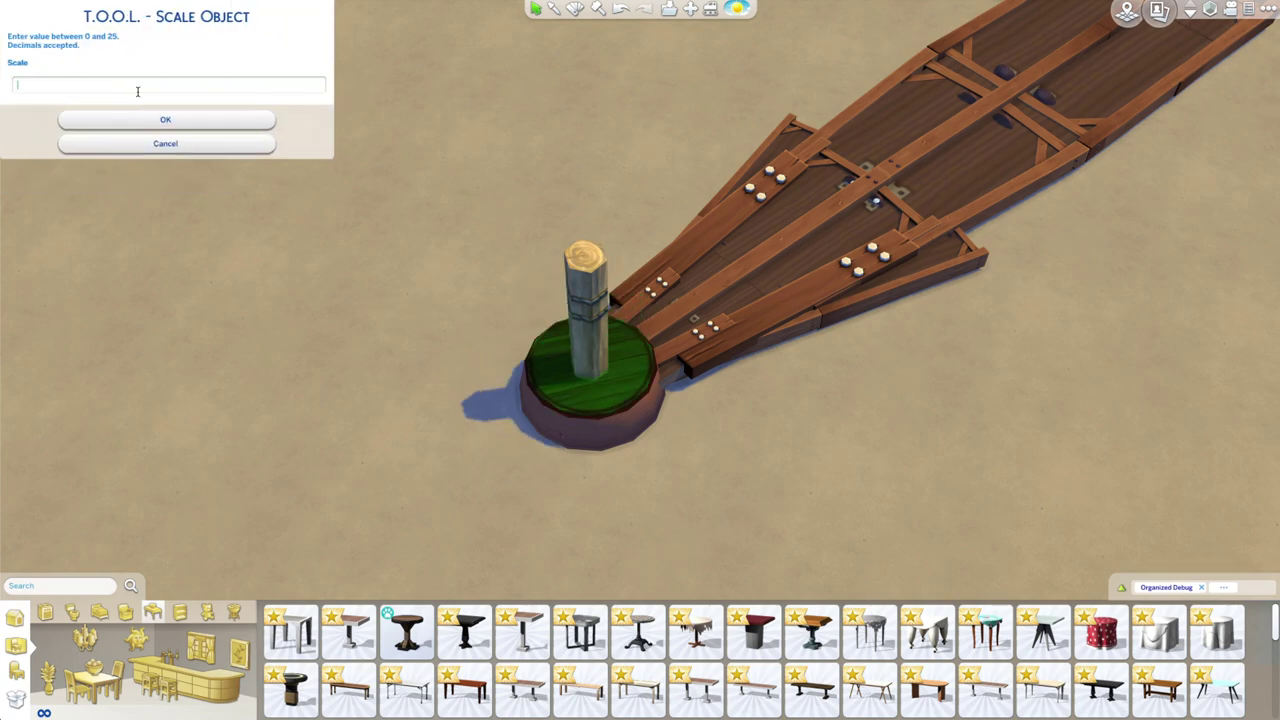
{"action": "left_click", "coordinate": [137, 118]}
{"action": "left_click", "coordinate": [122, 154]}
{"action": "left_click", "coordinate": [137, 119]}
Try to form four blades around the hub by selecting, copying and rotating the whole foundation room.
{"action": "scroll", "coordinate": [400, 380], "scroll_direction": "down", "scroll_amount": 10}
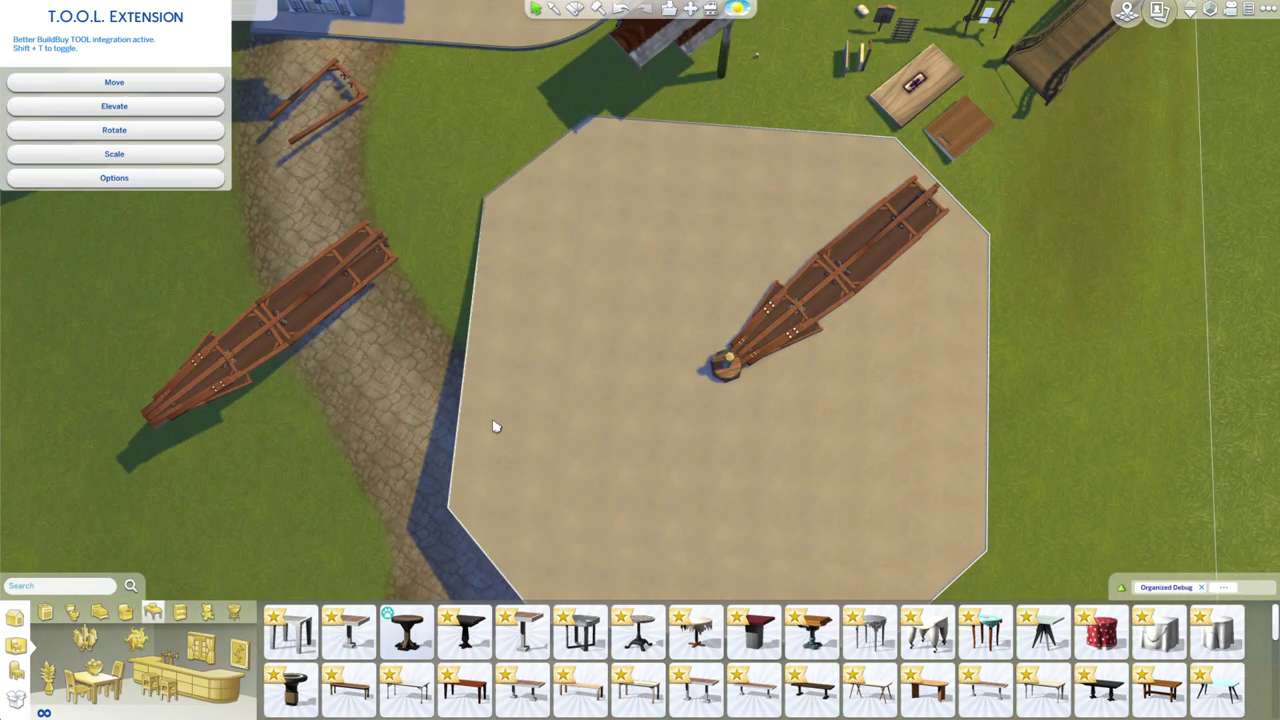
{"action": "key", "text": "Escape"}
{"action": "scroll", "coordinate": [620, 500], "scroll_direction": "up", "scroll_amount": 3}
{"action": "scroll", "coordinate": [643, 513], "scroll_direction": "down", "scroll_amount": 5}
{"action": "left_click", "coordinate": [724, 356]}
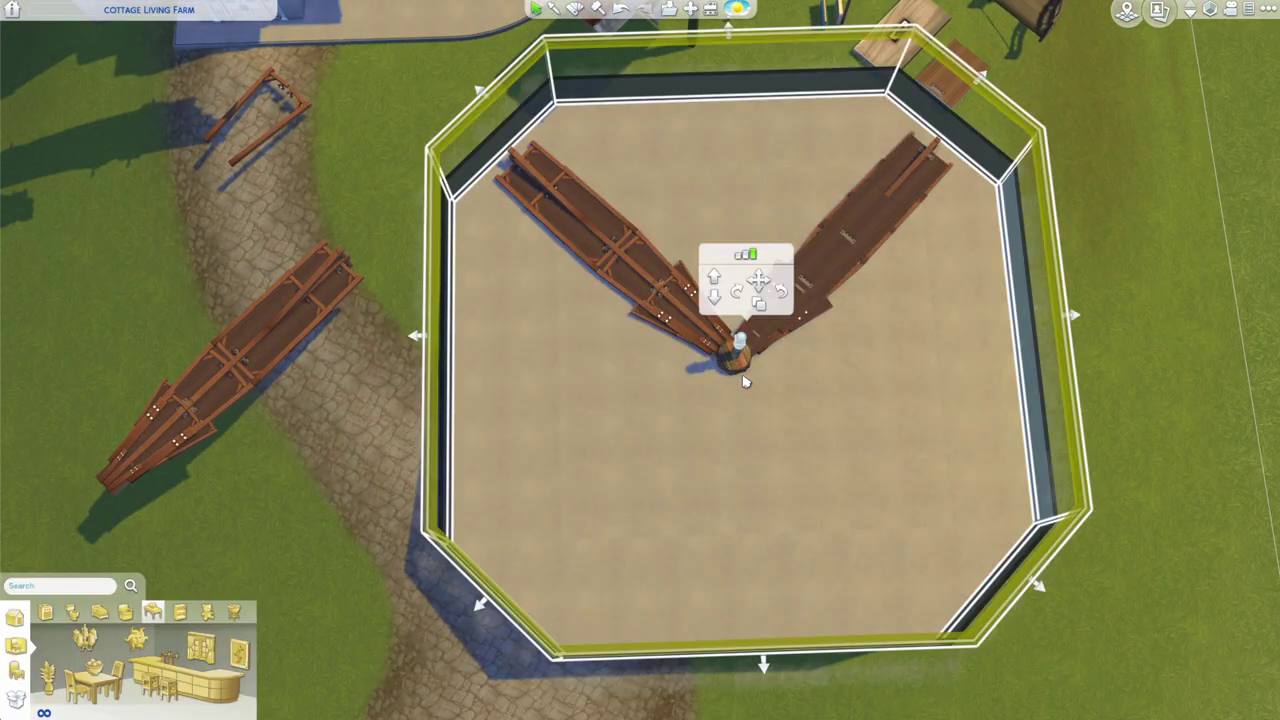
{"action": "left_click", "coordinate": [759, 303]}
{"action": "key", "text": "comma"}
{"action": "key", "text": "comma"}
{"action": "left_click", "coordinate": [743, 371]}
{"action": "left_click_drag", "start_coordinate": [743, 371], "coordinate": [743, 300]}
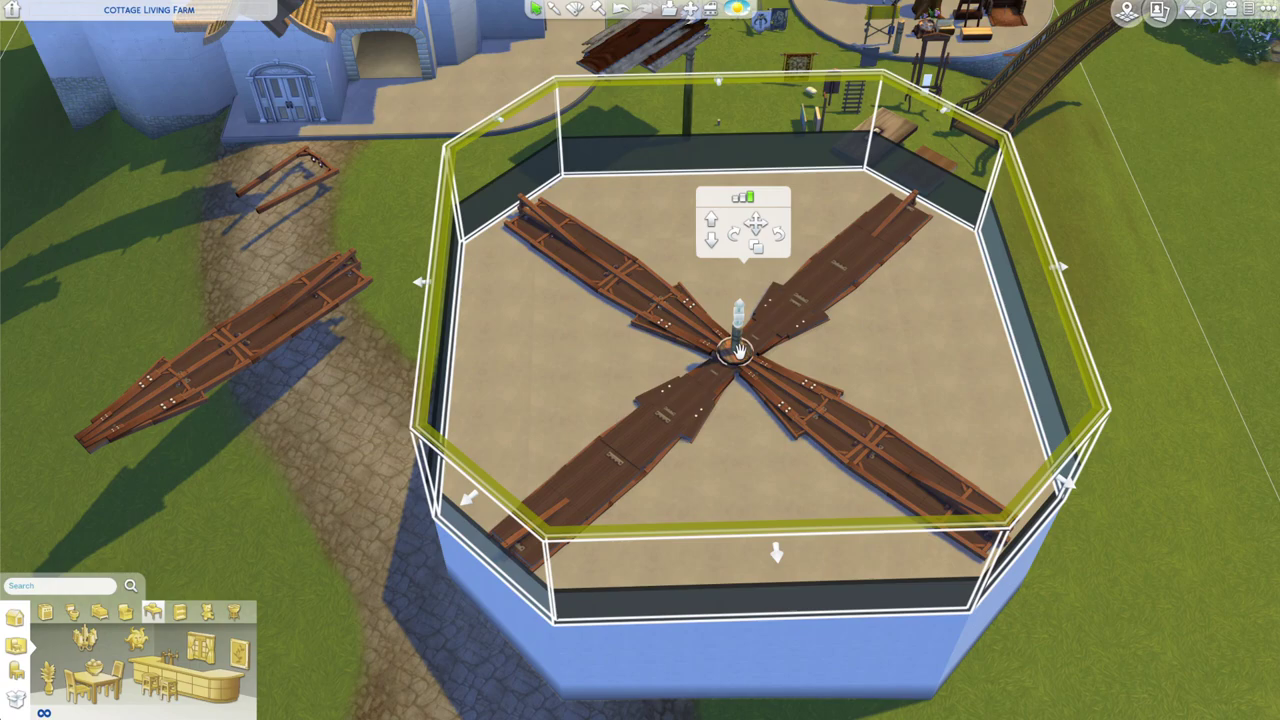
{"action": "left_click", "coordinate": [622, 9]}
Rotate the selected blade 45 degrees around its center and delete the old spare blade beside the path.
{"action": "scroll", "coordinate": [615, 392], "scroll_direction": "up", "scroll_amount": 5}
{"action": "key", "text": "shift+t"}
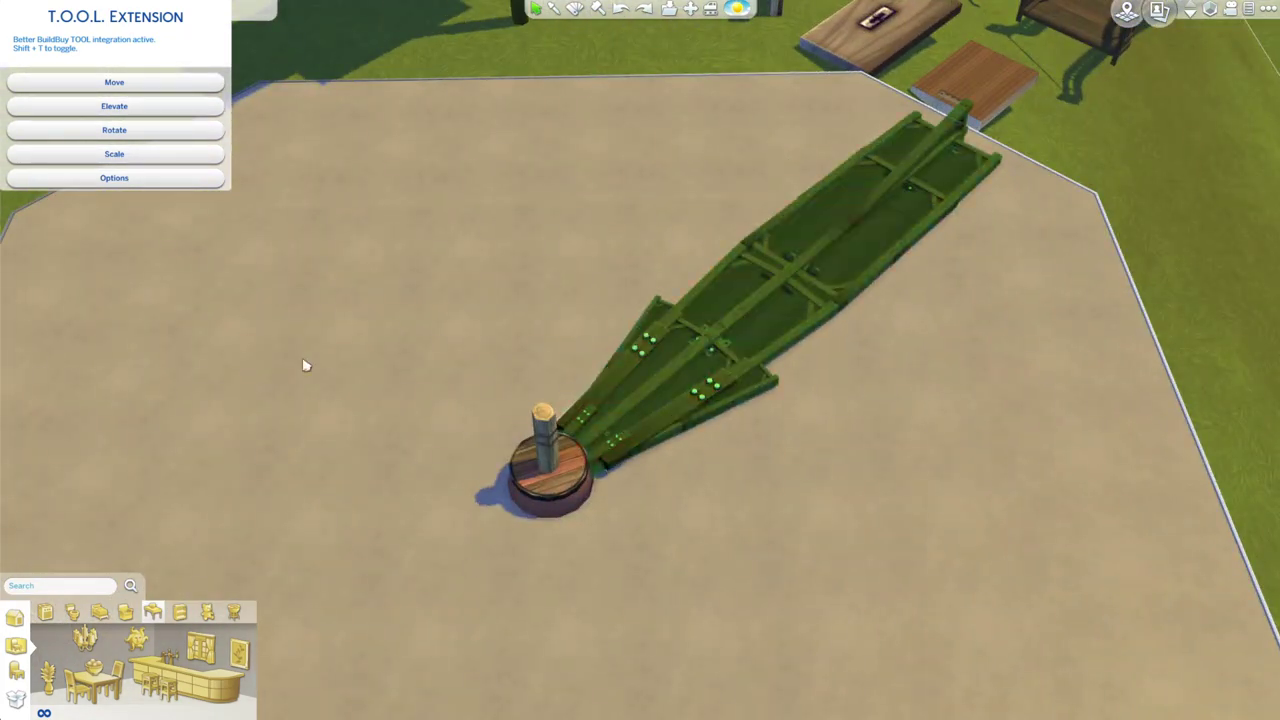
{"action": "left_click", "coordinate": [166, 130]}
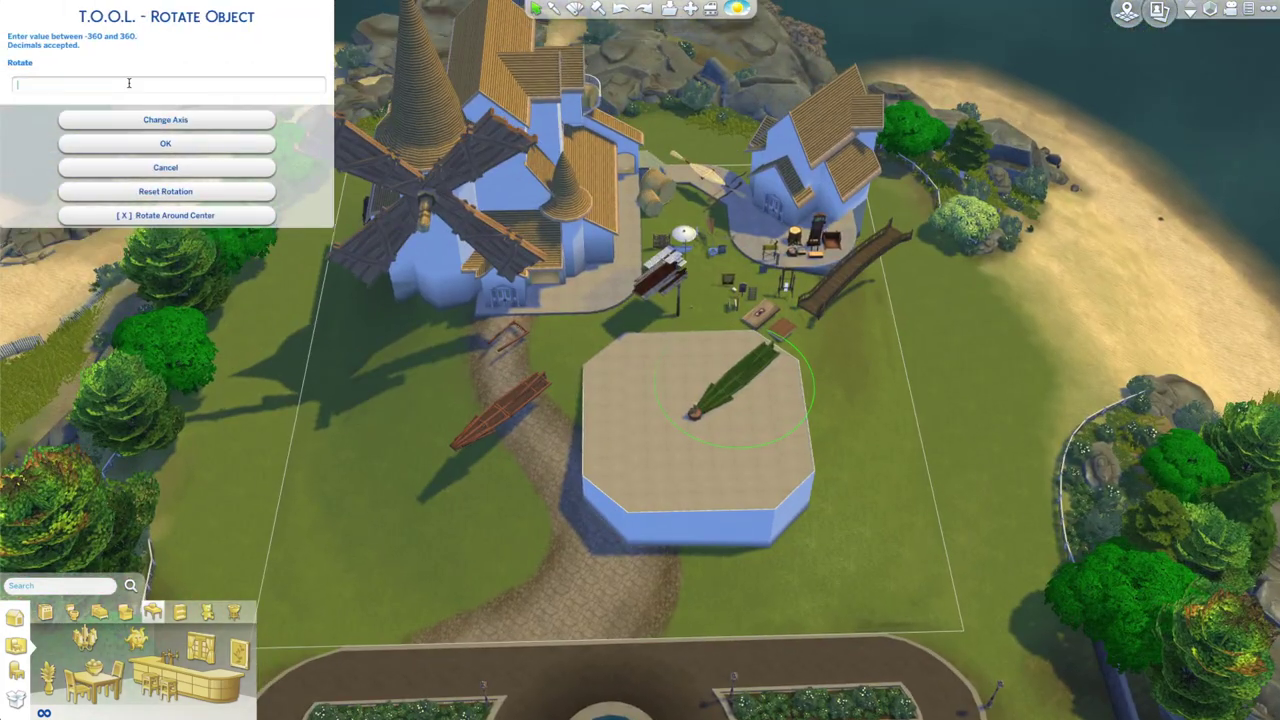
{"action": "type", "text": "45"}
{"action": "left_click", "coordinate": [142, 148]}
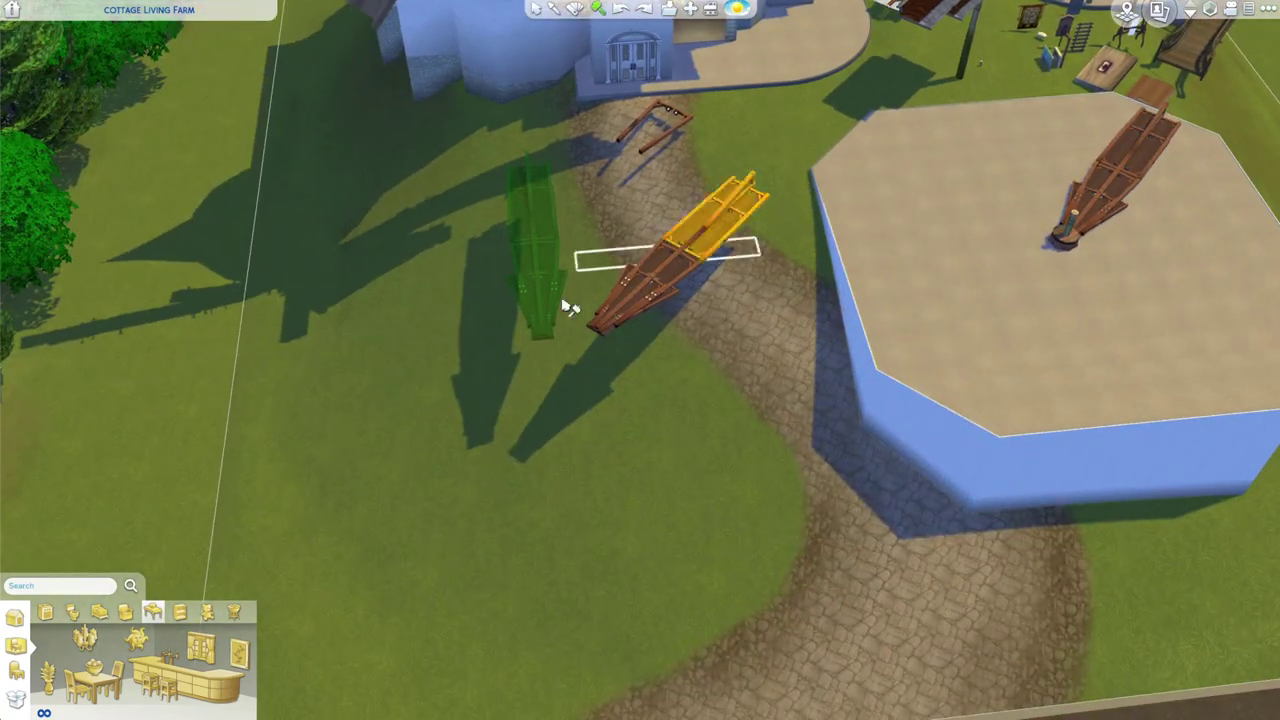
{"action": "key", "text": "Delete"}
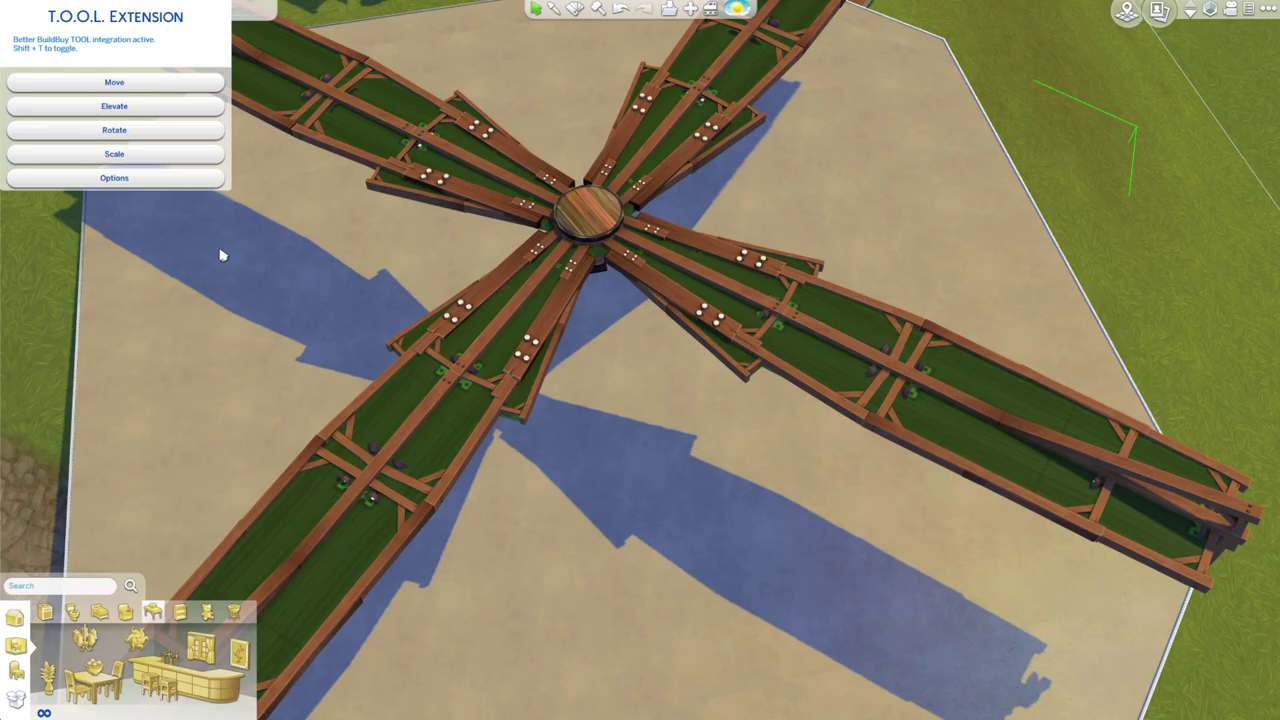
Lower the selected plaques on all four blades until they sit beneath the wooden frames.
{"action": "left_click", "coordinate": [114, 130]}
{"action": "left_click", "coordinate": [137, 143]}
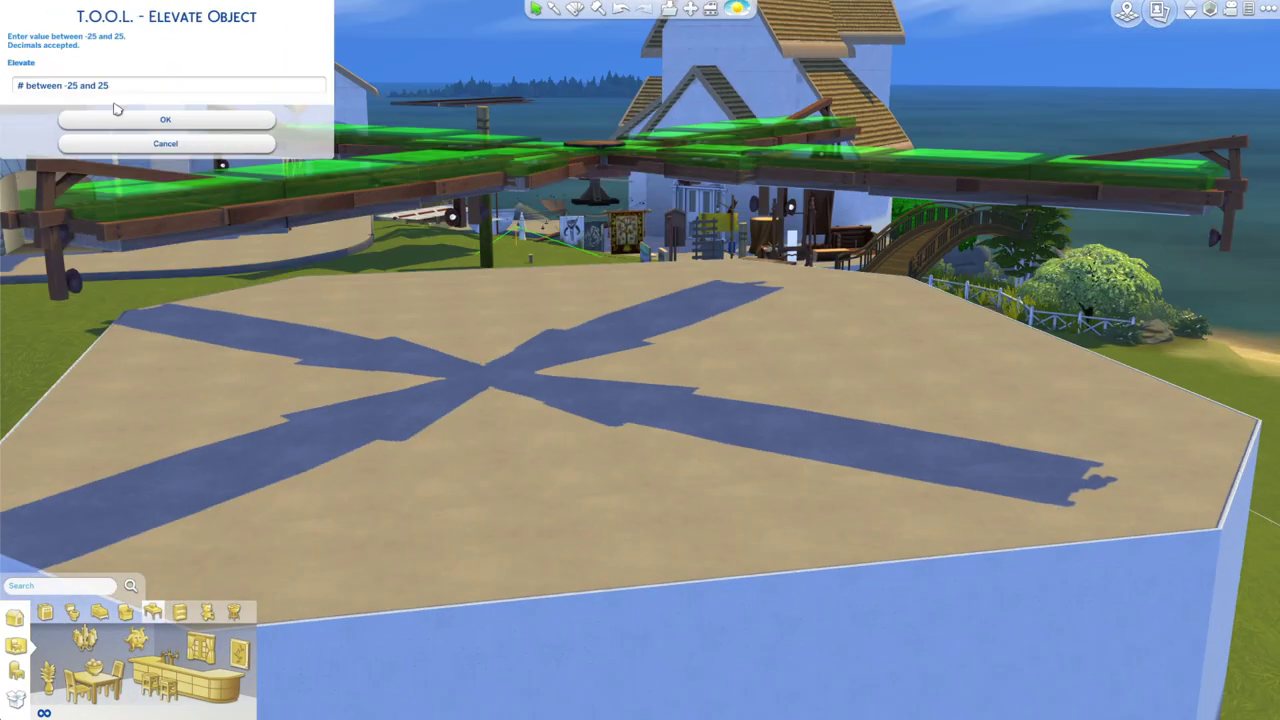
{"action": "left_click", "coordinate": [127, 112]}
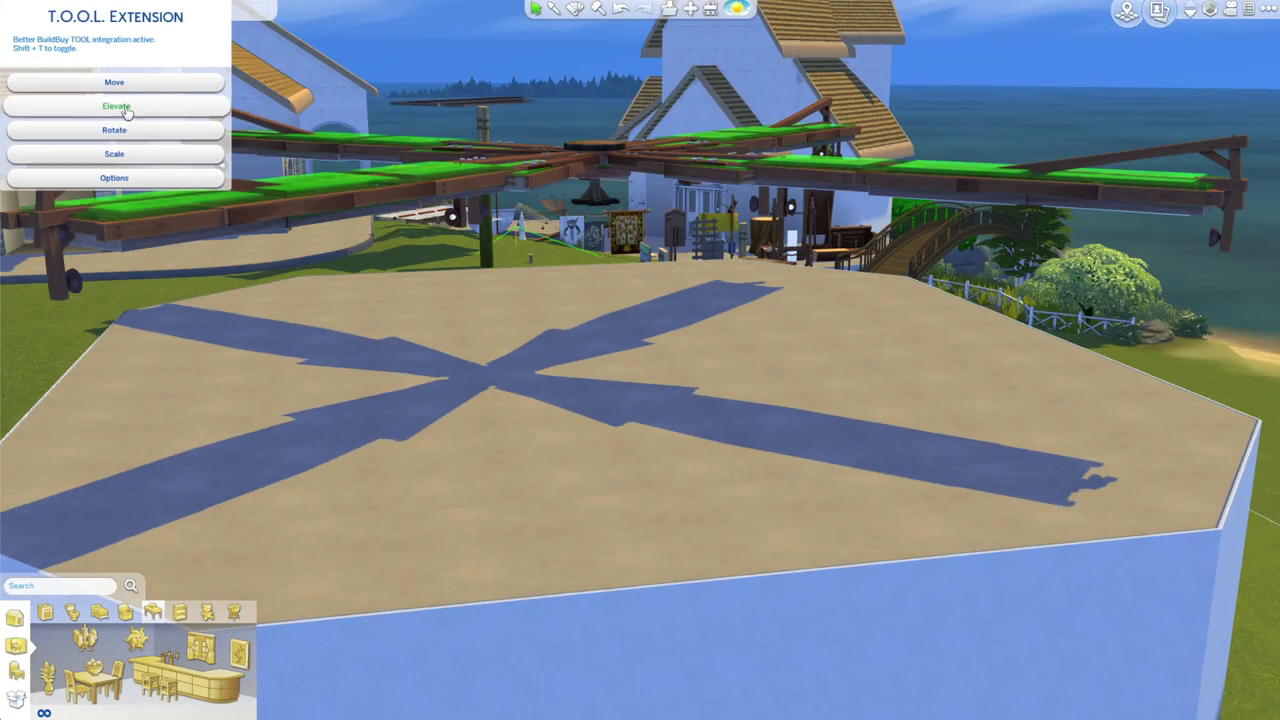
{"action": "left_click", "coordinate": [127, 108]}
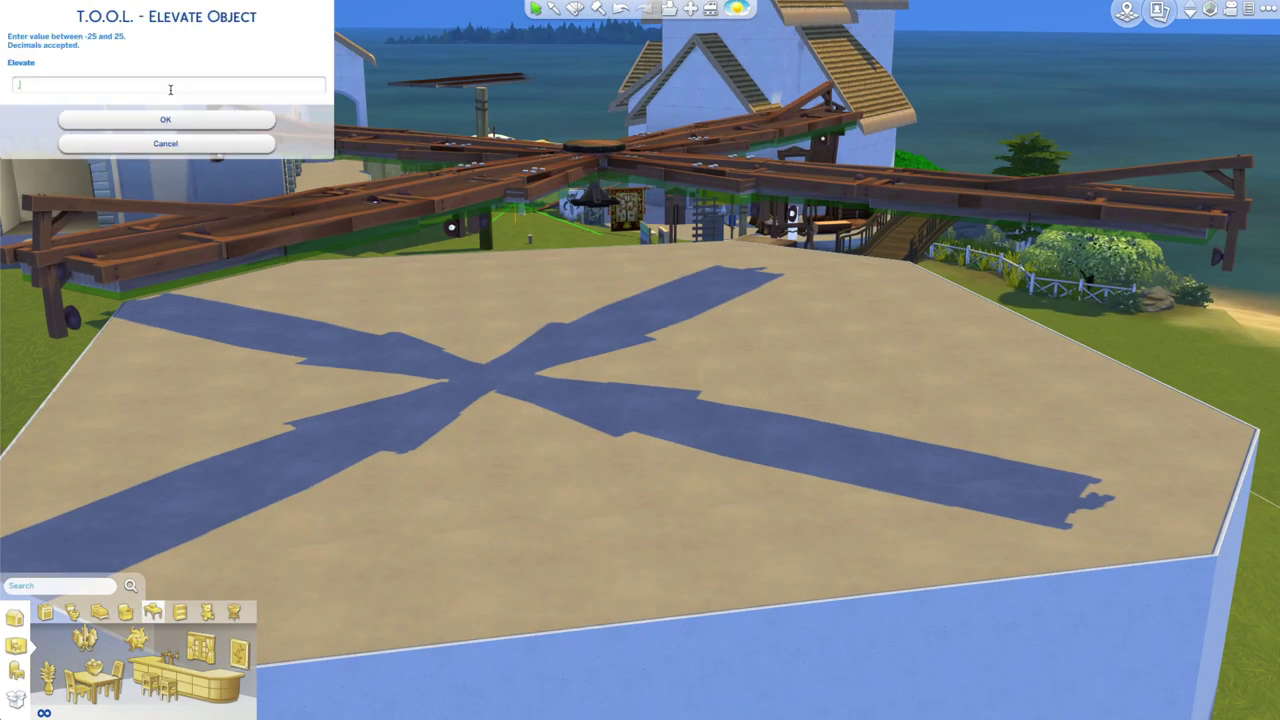
{"action": "left_click", "coordinate": [165, 119]}
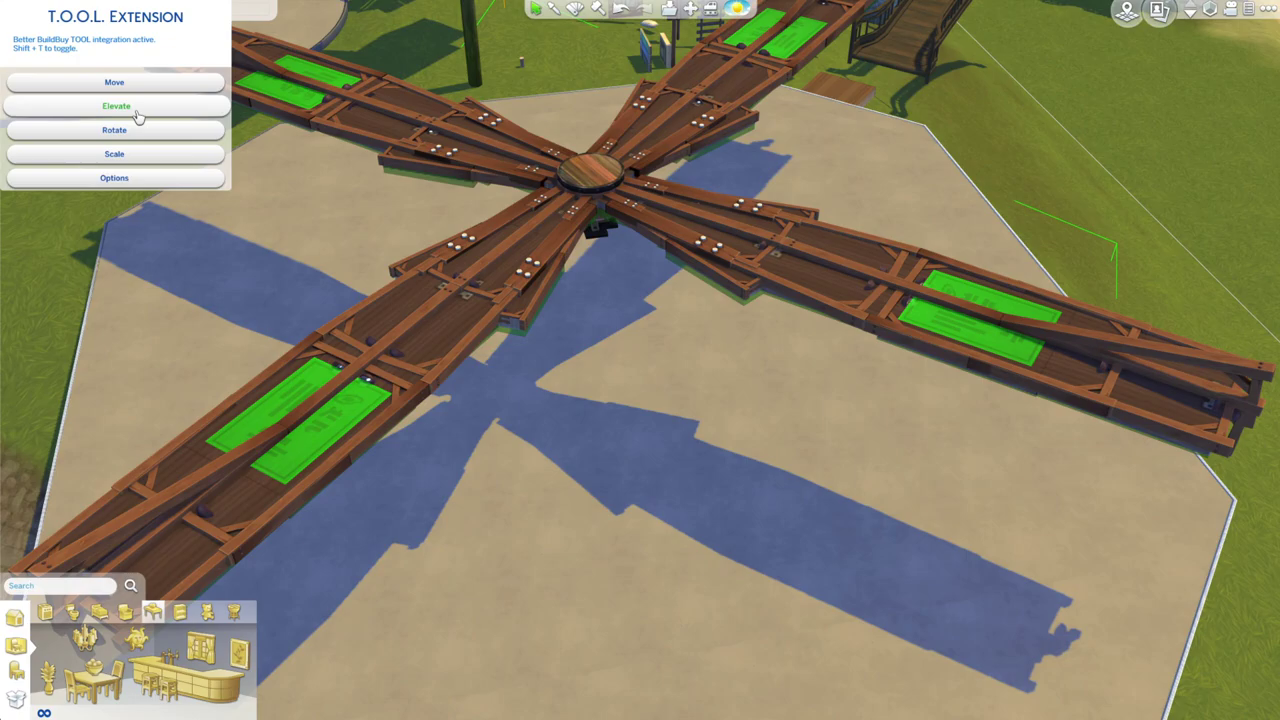
{"action": "left_click", "coordinate": [114, 106]}
{"action": "key", "text": "Escape"}
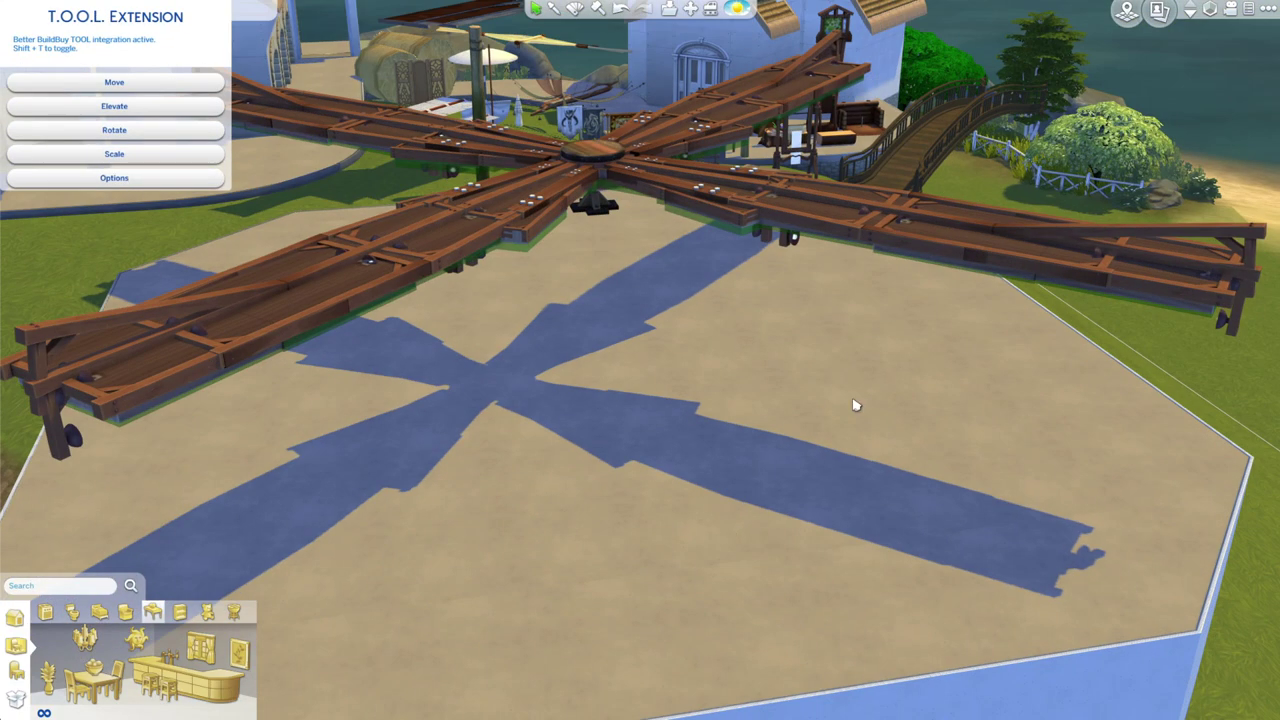
Copy and lower the beams along the inner blade sections around the hub to cover the plaques' exposed edges.
{"action": "scroll", "coordinate": [851, 403], "scroll_direction": "up", "scroll_amount": 5}
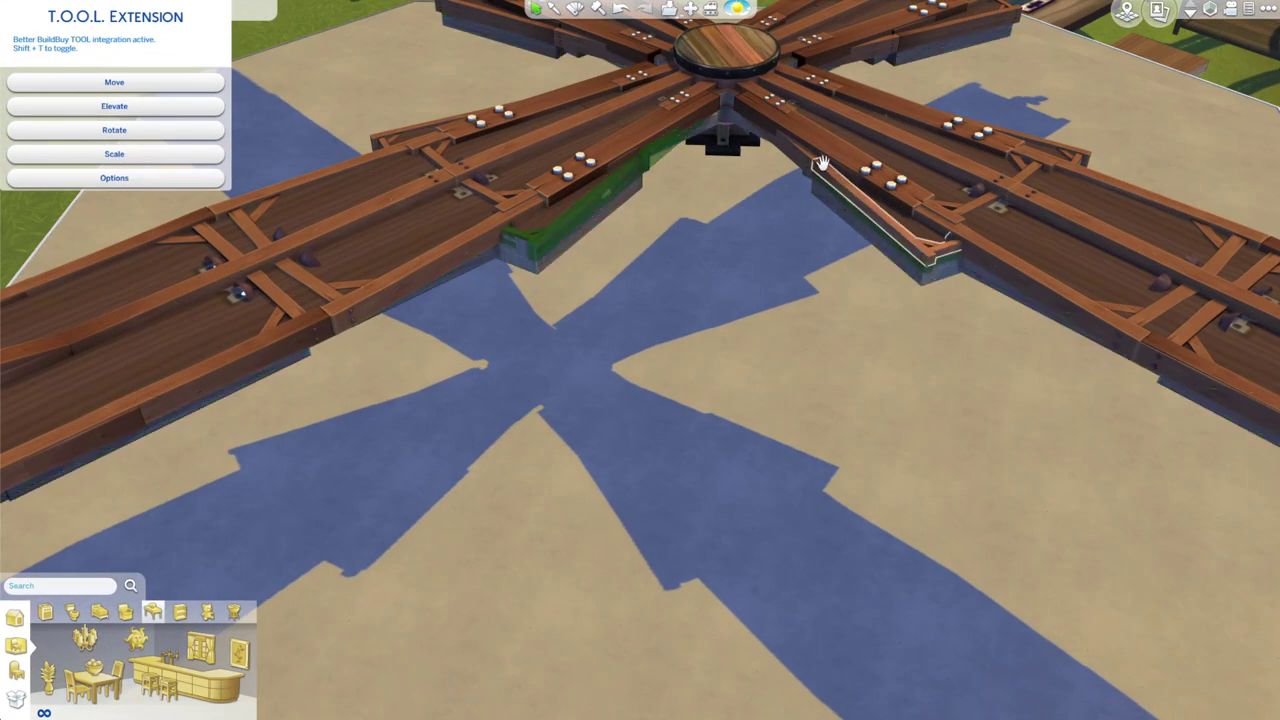
{"action": "left_click", "coordinate": [763, 154]}
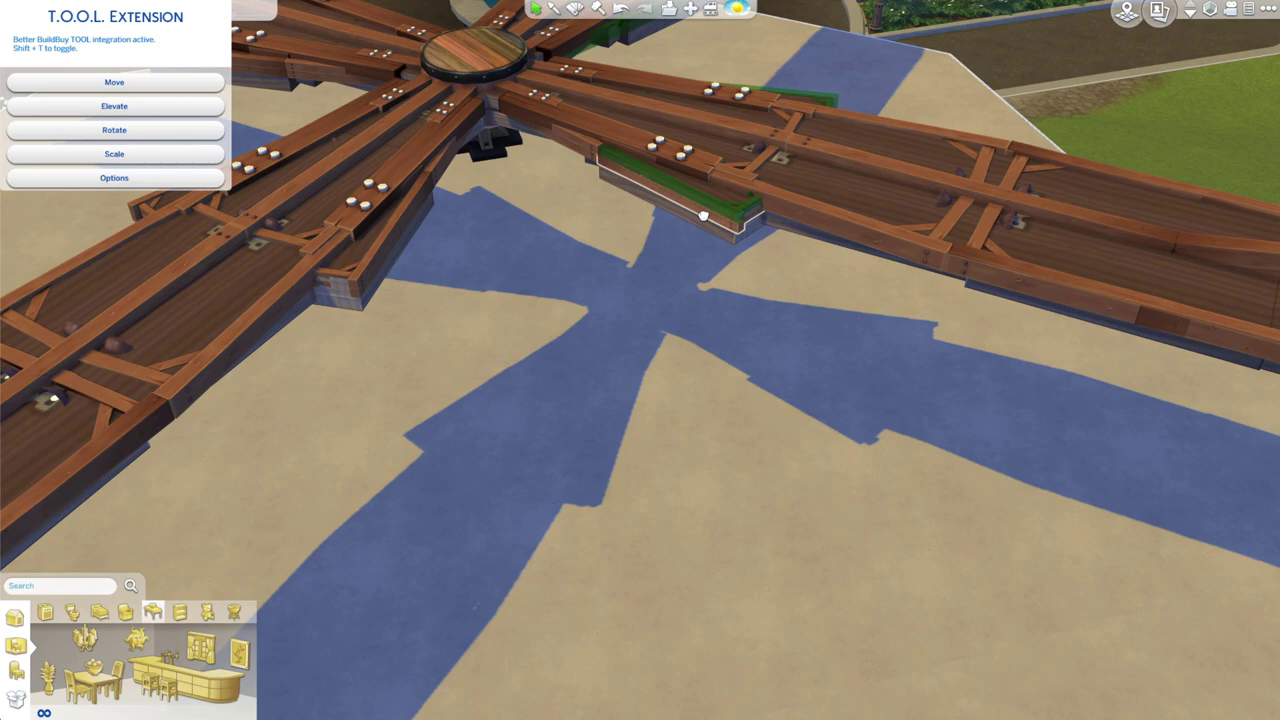
{"action": "left_click", "coordinate": [700, 214]}
{"action": "left_click", "coordinate": [534, 237]}
{"action": "left_click", "coordinate": [682, 105]}
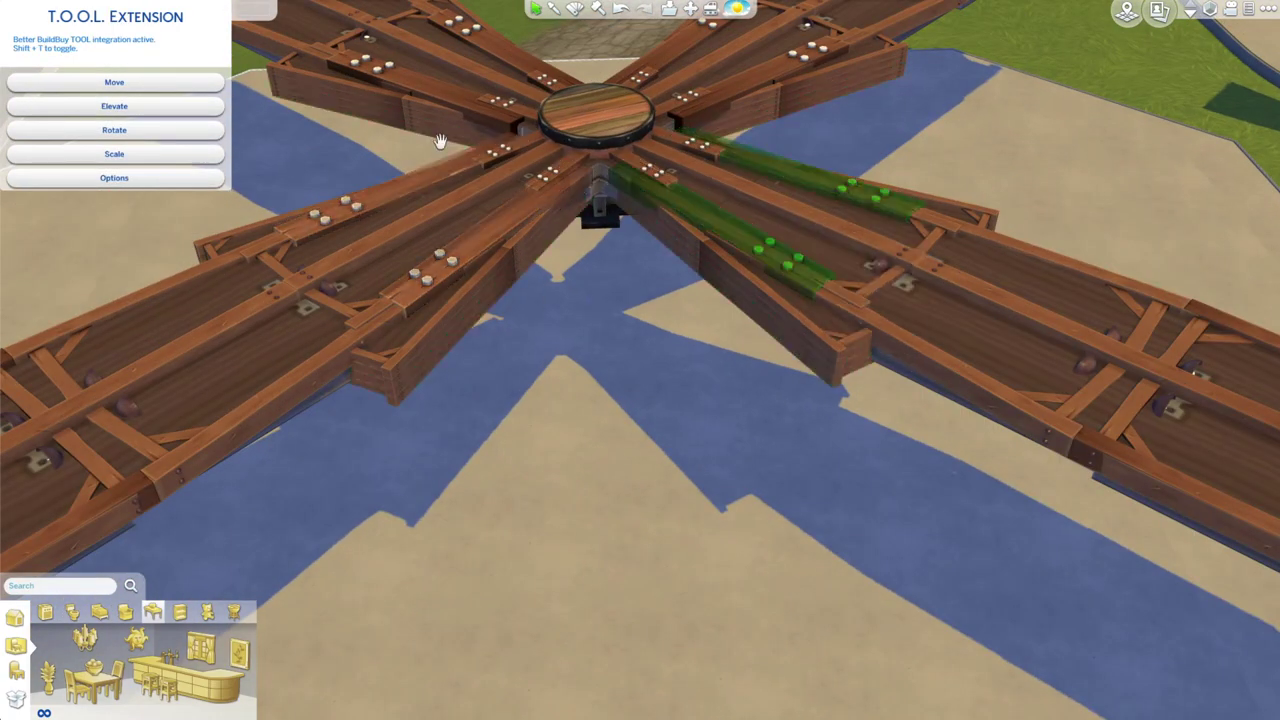
{"action": "left_click", "coordinate": [400, 187]}
{"action": "left_click", "coordinate": [480, 230]}
{"action": "left_click", "coordinate": [430, 84]}
{"action": "left_click", "coordinate": [680, 508]}
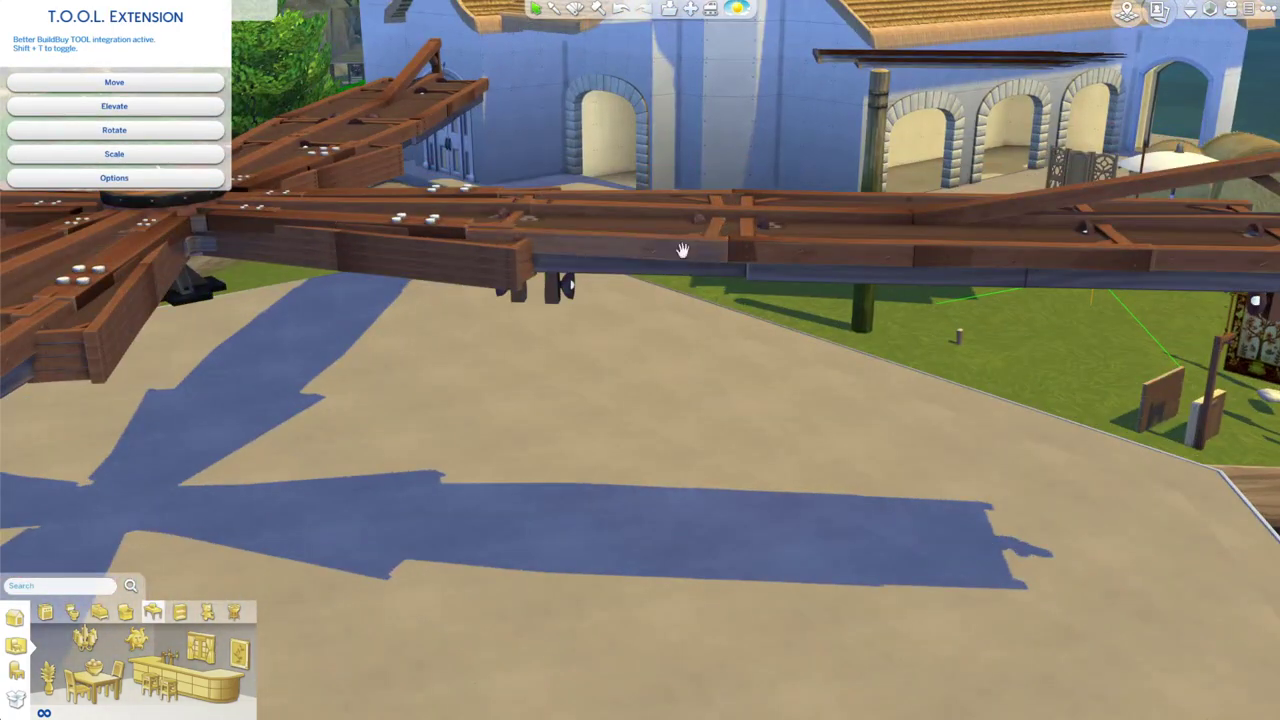
Cover the exposed plaque edges along the outer sections of all four blades with lowered copies of the frames.
{"action": "left_click", "coordinate": [682, 250]}
{"action": "left_click", "coordinate": [582, 340]}
{"action": "left_click", "coordinate": [650, 267]}
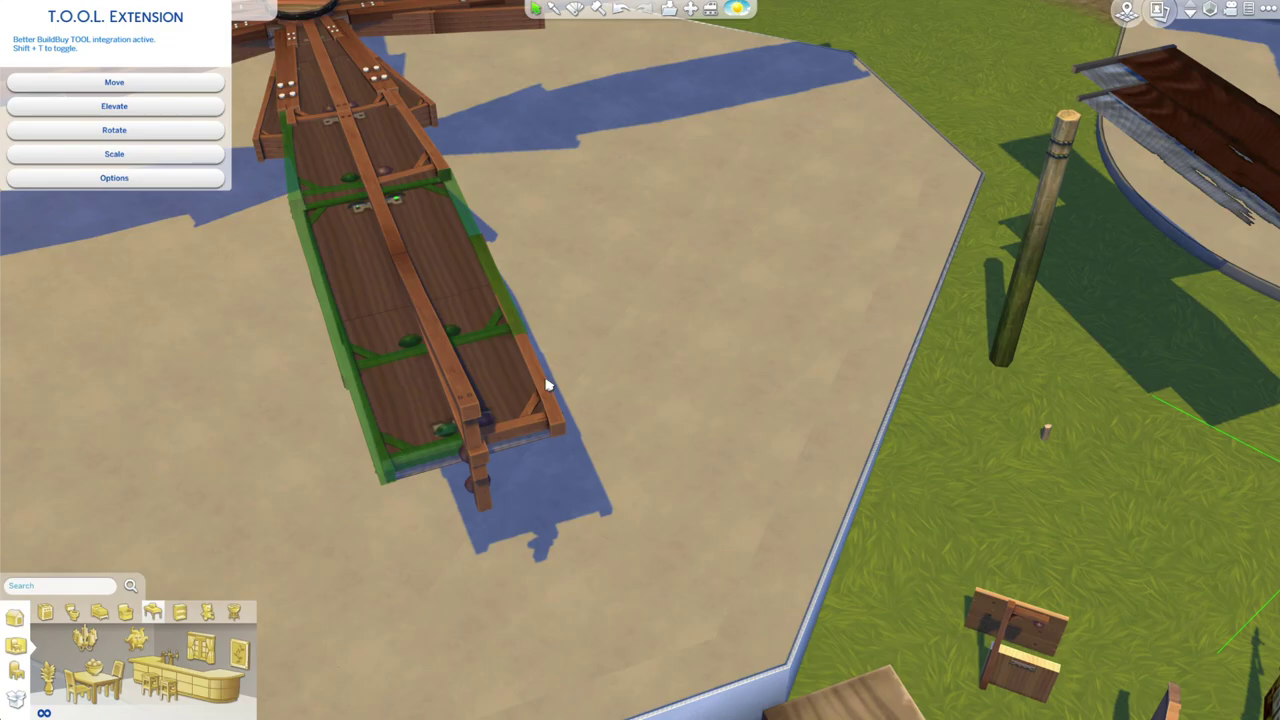
{"action": "left_click", "coordinate": [549, 383]}
{"action": "left_click", "coordinate": [720, 374]}
{"action": "left_click", "coordinate": [900, 369]}
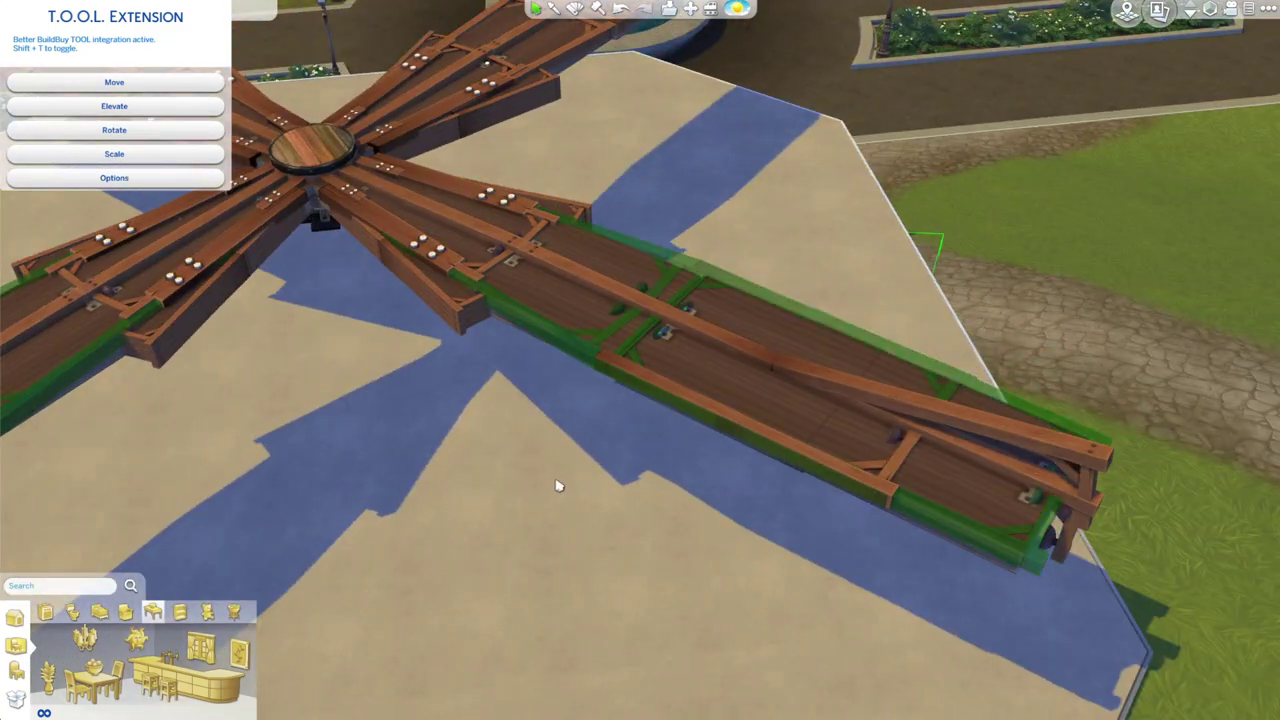
{"action": "left_click", "coordinate": [757, 446]}
{"action": "left_click", "coordinate": [795, 402]}
{"action": "left_click", "coordinate": [545, 216]}
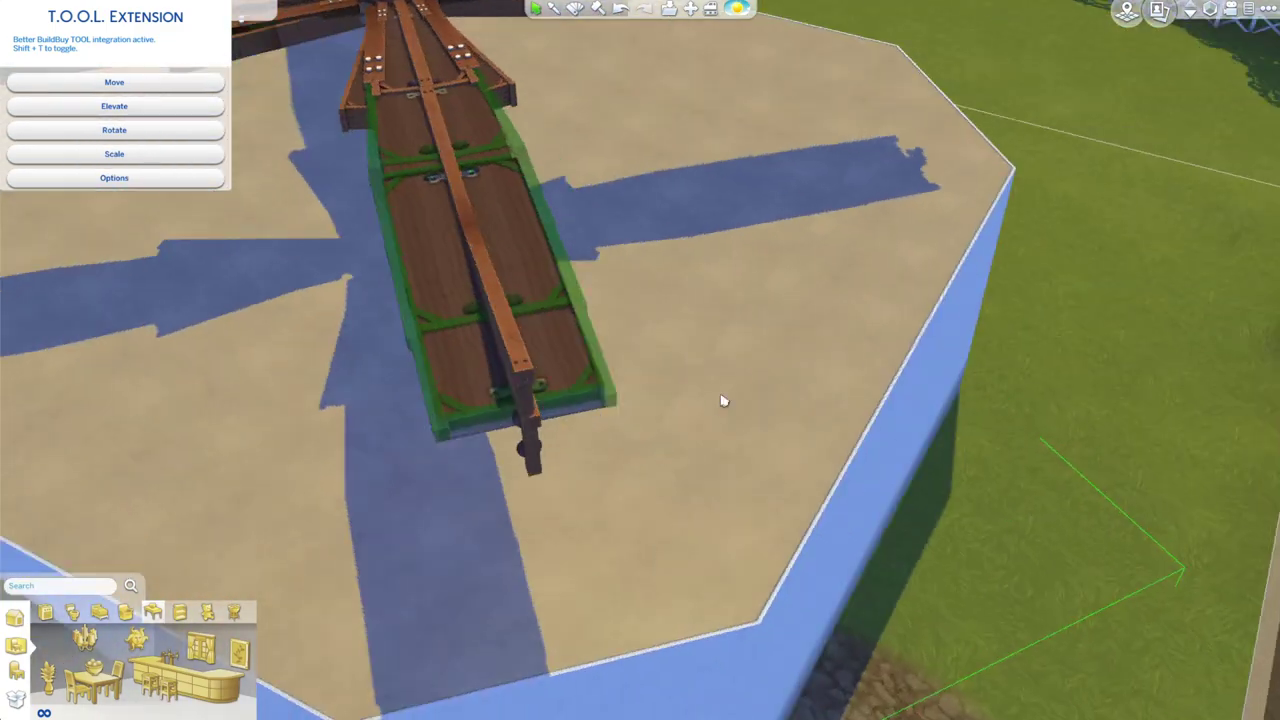
{"action": "left_click", "coordinate": [715, 424]}
{"action": "left_click", "coordinate": [991, 450]}
{"action": "left_click_drag", "start_coordinate": [652, 502], "coordinate": [628, 451]}
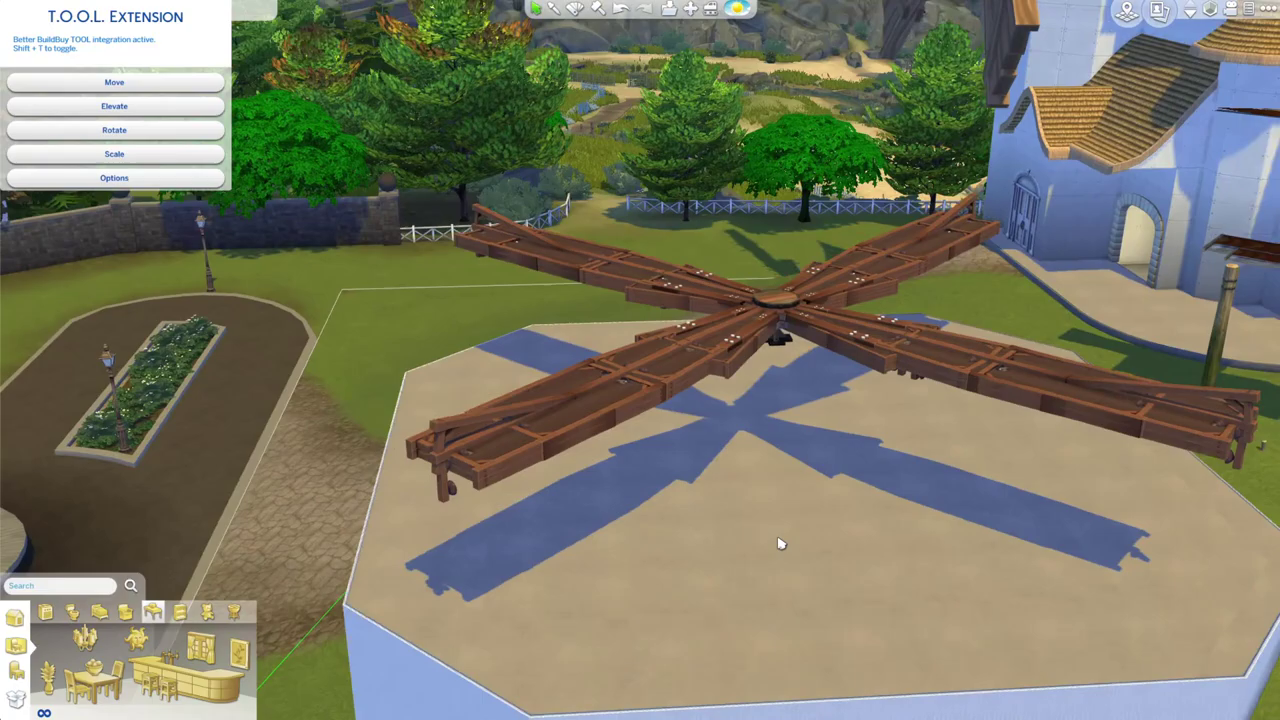
Select every piece of the four blades, including the plaques, together with the hub.
{"action": "scroll", "coordinate": [779, 542], "scroll_direction": "down", "scroll_amount": 5}
{"action": "scroll", "coordinate": [532, 534], "scroll_direction": "up", "scroll_amount": 8}
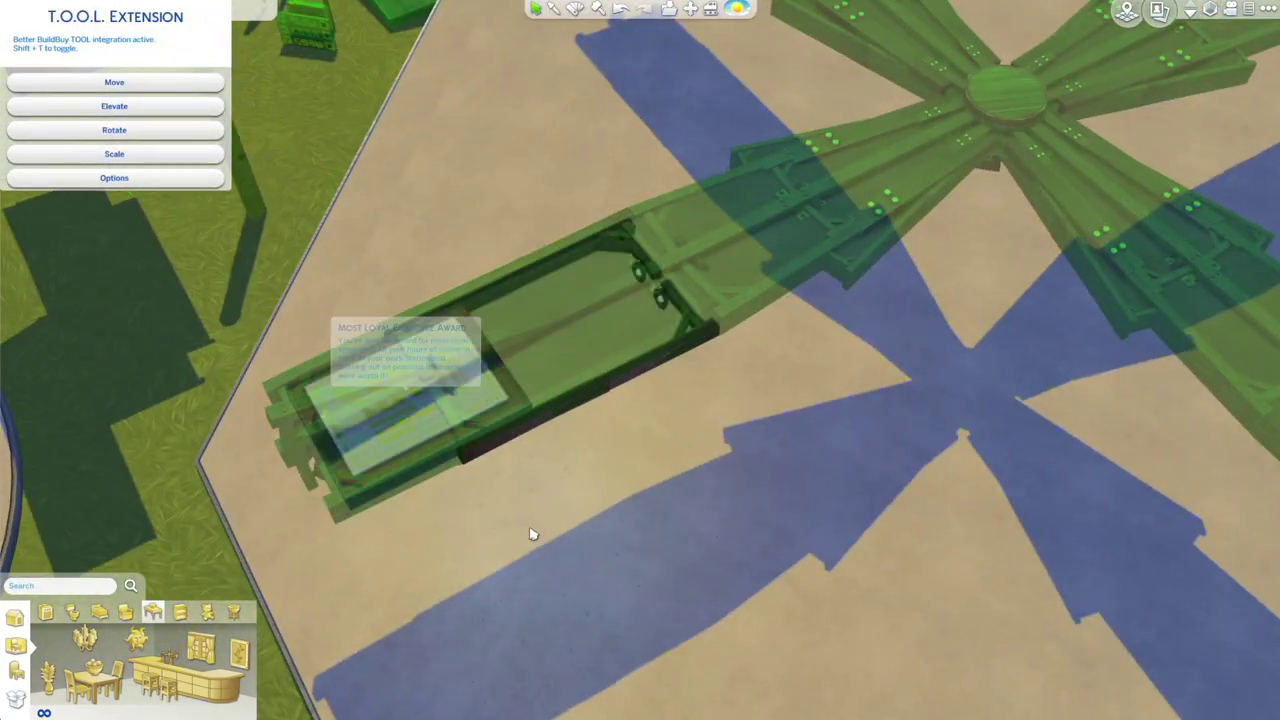
{"action": "left_click_drag", "start_coordinate": [532, 534], "coordinate": [729, 526]}
{"action": "scroll", "coordinate": [850, 380], "scroll_direction": "down", "scroll_amount": 5}
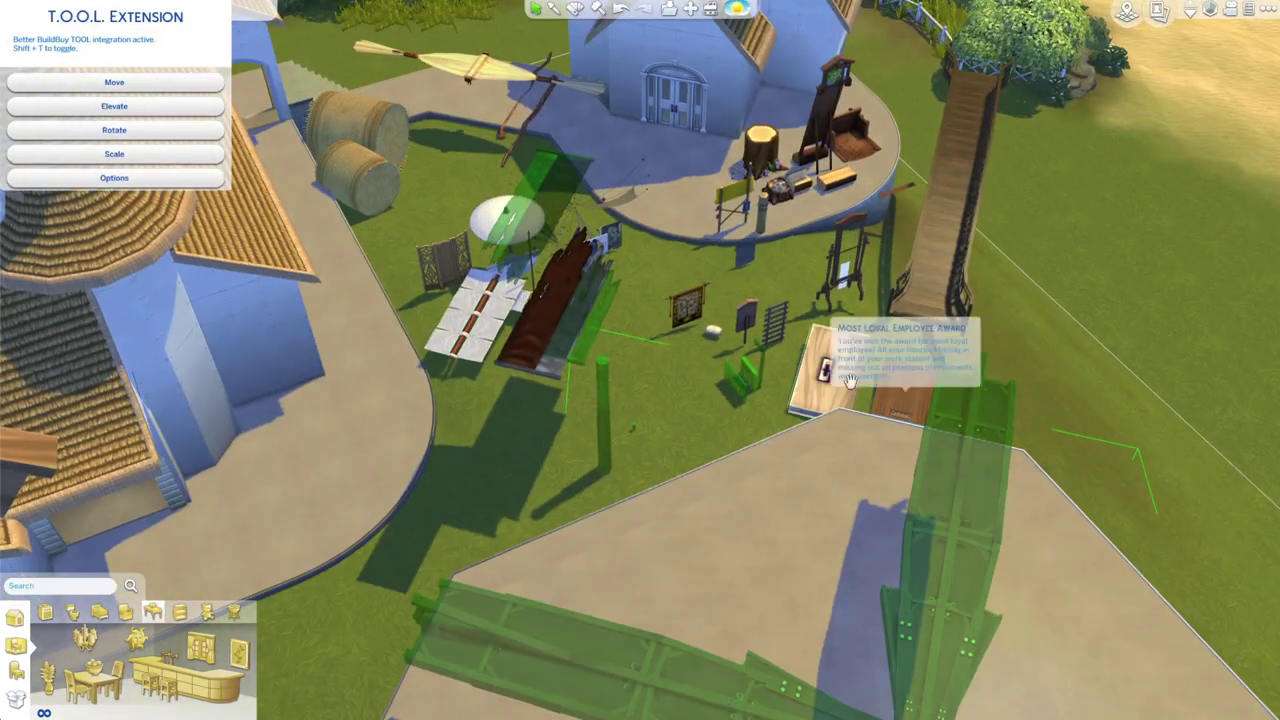
{"action": "scroll", "coordinate": [850, 380], "scroll_direction": "up", "scroll_amount": 4}
{"action": "left_click", "coordinate": [793, 417]}
{"action": "left_click", "coordinate": [813, 390]}
{"action": "left_click", "coordinate": [611, 464]}
{"action": "left_click", "coordinate": [551, 488]}
{"action": "left_click_drag", "start_coordinate": [551, 488], "coordinate": [671, 491]}
{"action": "scroll", "coordinate": [671, 491], "scroll_direction": "down", "scroll_amount": 5}
Lower the whole blade assembly toward the foundation using elevate values of -1 and -.1.
{"action": "left_click", "coordinate": [150, 106]}
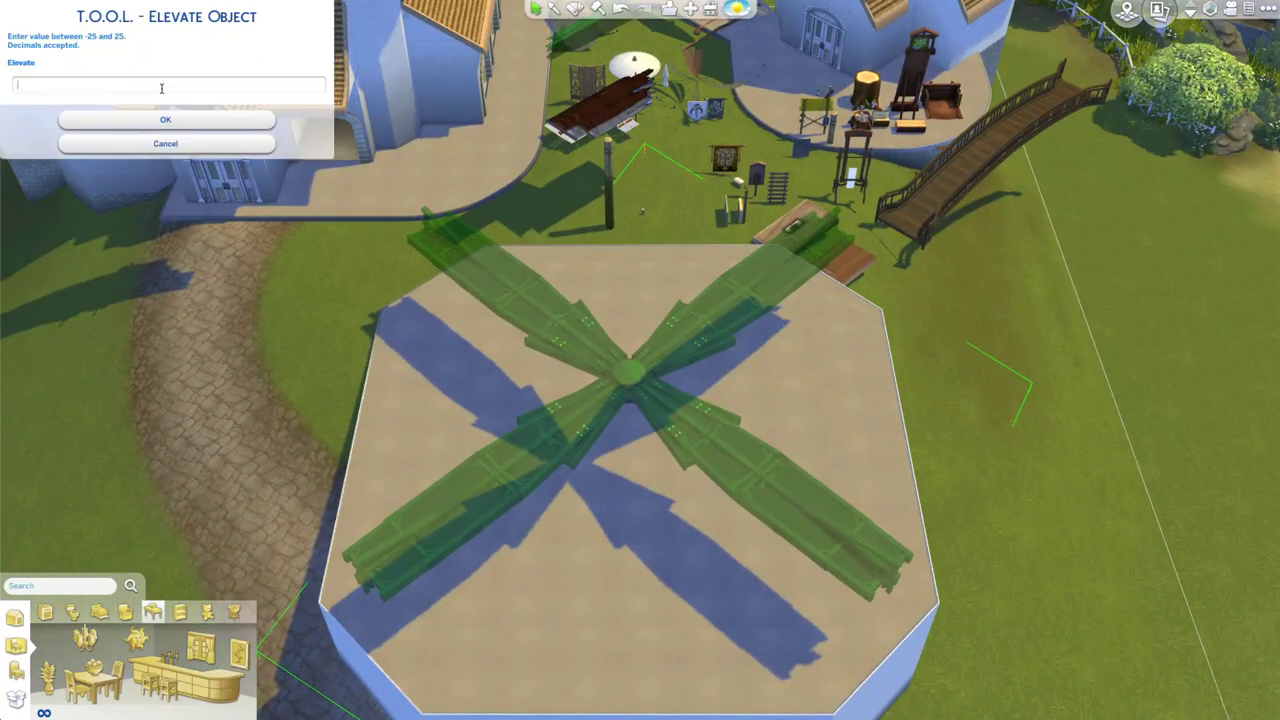
{"action": "type", "text": "-1"}
{"action": "left_click", "coordinate": [163, 120]}
{"action": "scroll", "coordinate": [160, 123], "scroll_direction": "up", "scroll_amount": 3}
{"action": "left_click", "coordinate": [155, 106]}
{"action": "type", "text": "-.1"}
{"action": "left_click", "coordinate": [165, 120]}
{"action": "left_click", "coordinate": [160, 106]}
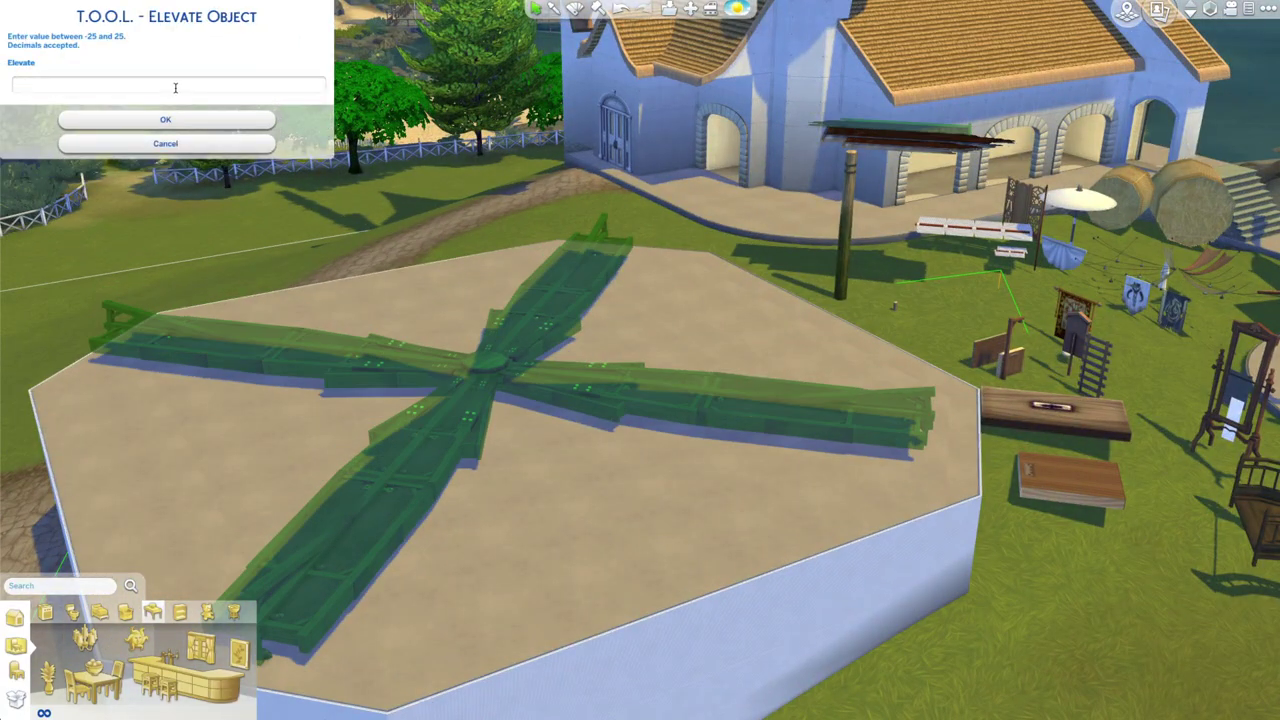
{"action": "left_click", "coordinate": [165, 119]}
{"action": "left_click", "coordinate": [150, 106]}
{"action": "left_click", "coordinate": [157, 121]}
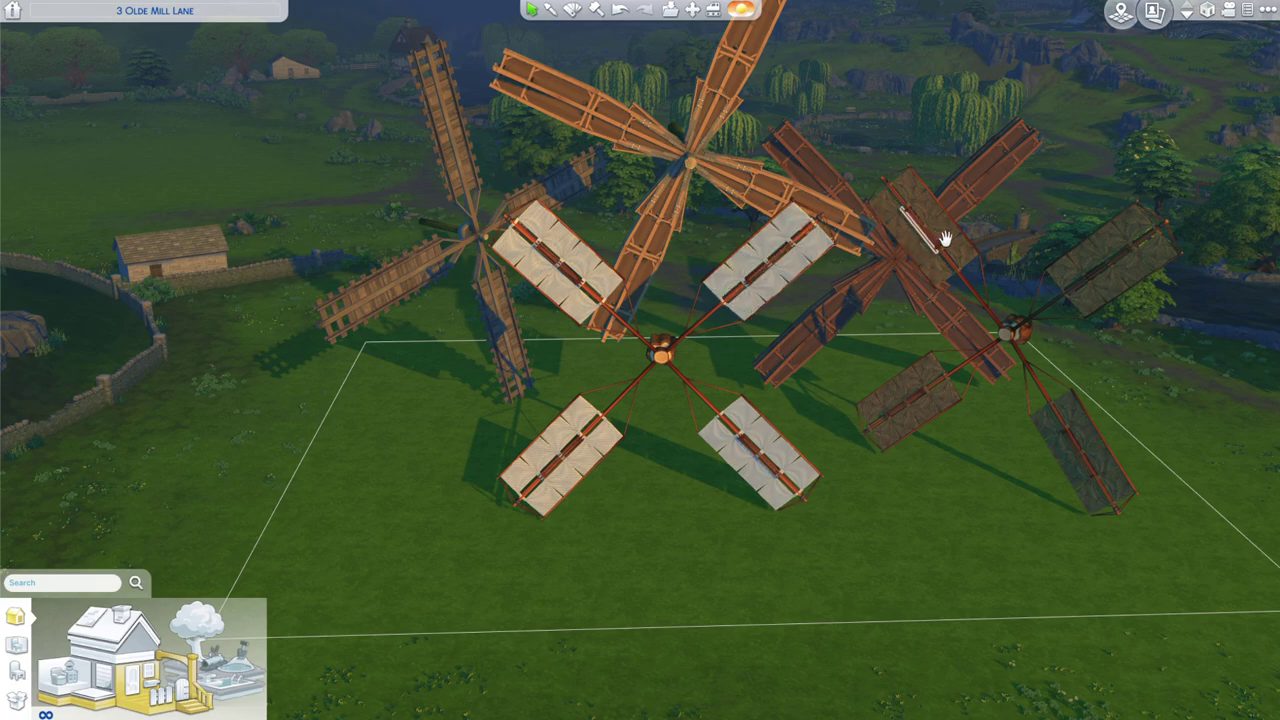
Examine the five finished windmill blade designs on the 3 Olde Mill Lane lot from several angles.
{"action": "key", "text": "a"}
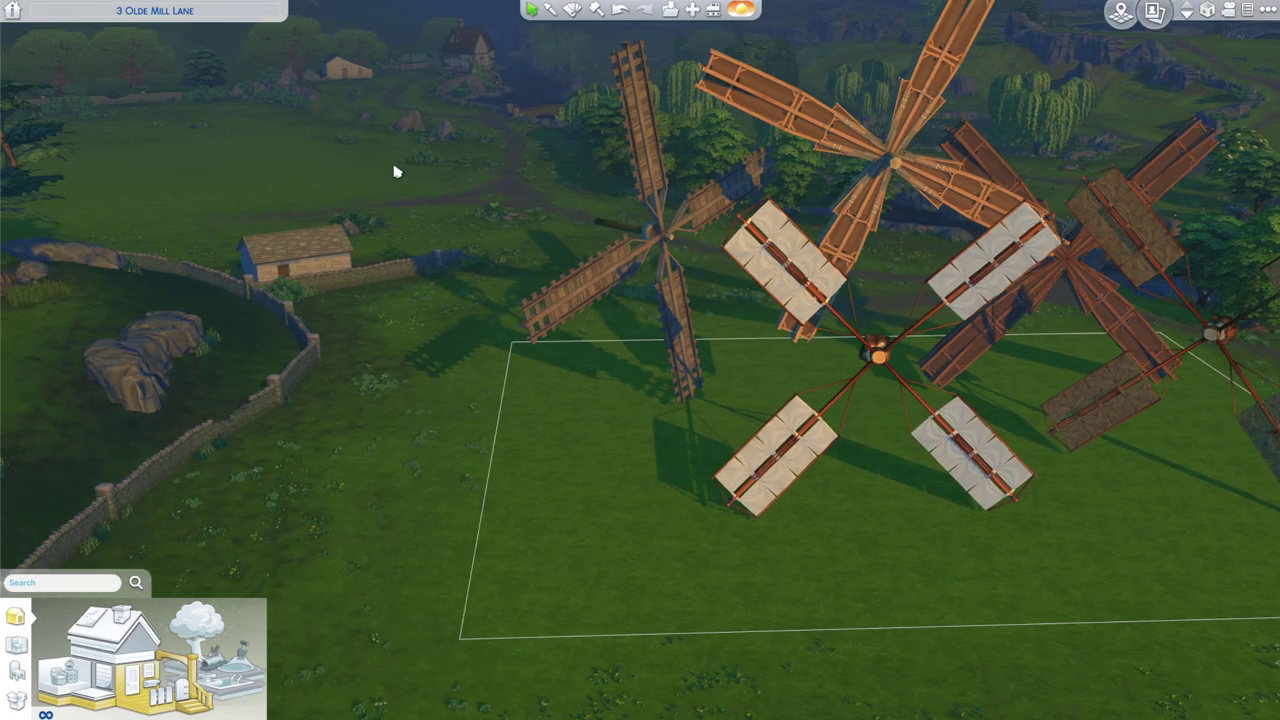
{"action": "key", "text": "comma"}
{"action": "scroll", "coordinate": [397, 172], "scroll_direction": "down", "scroll_amount": 5}
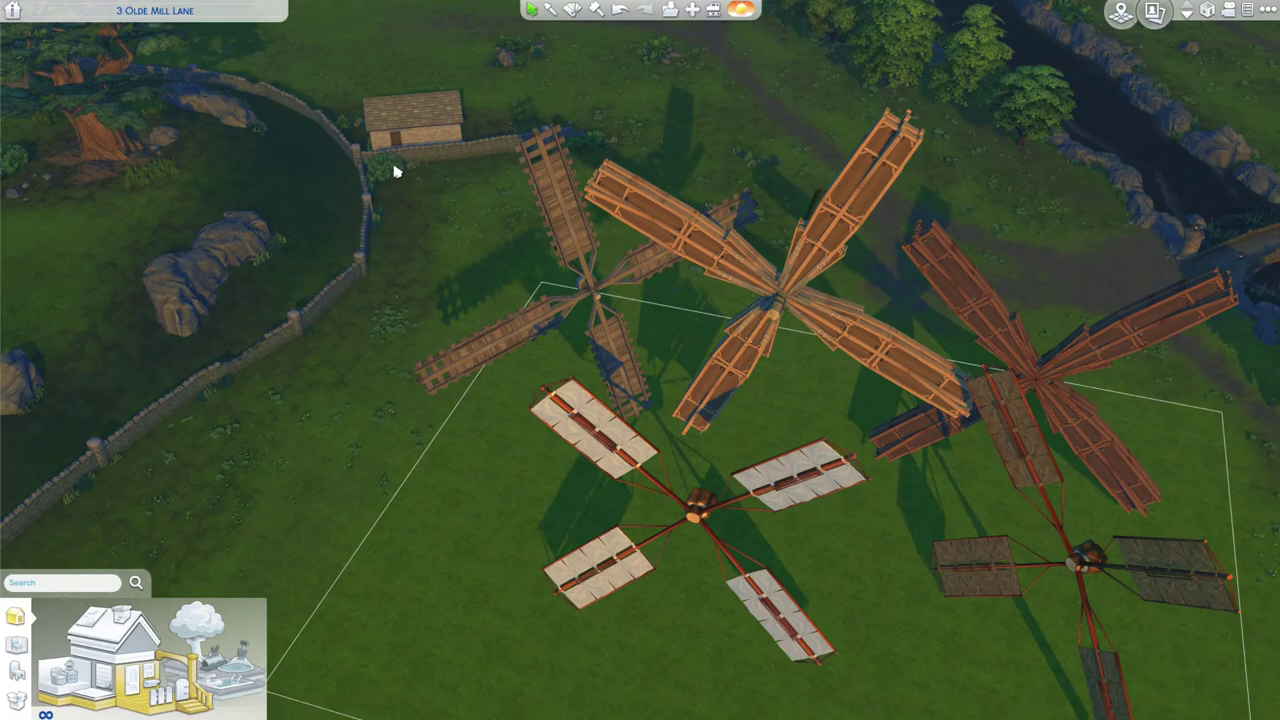
{"action": "scroll", "coordinate": [397, 172], "scroll_direction": "up", "scroll_amount": 3}
{"action": "scroll", "coordinate": [397, 172], "scroll_direction": "up", "scroll_amount": 4}
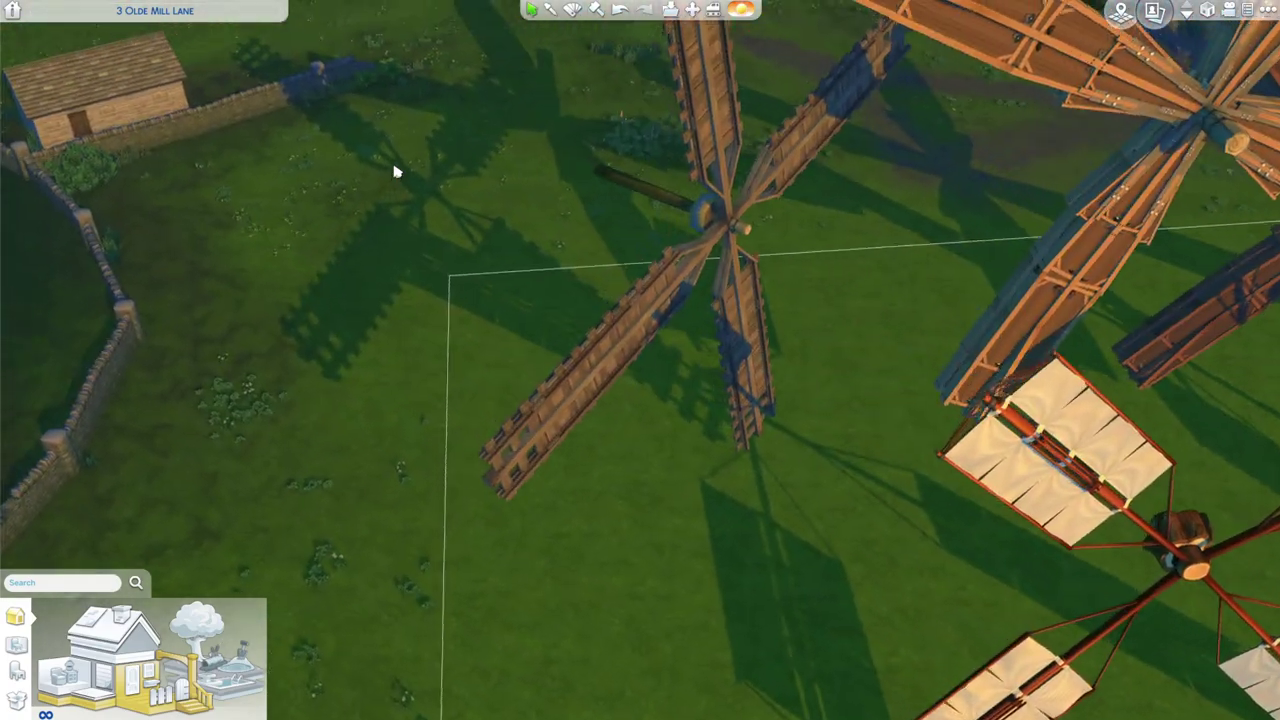
{"action": "key", "text": "period"}
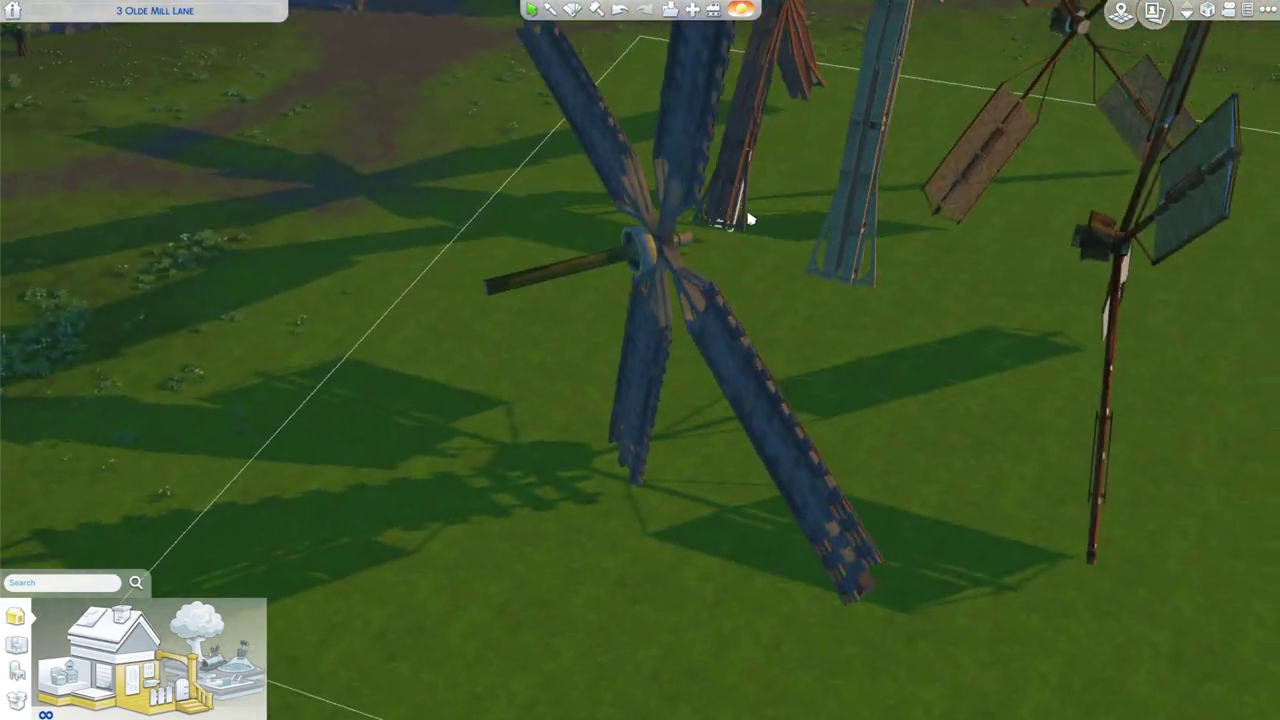
{"action": "scroll", "coordinate": [746, 213], "scroll_direction": "down", "scroll_amount": 2}
{"action": "scroll", "coordinate": [746, 213], "scroll_direction": "down", "scroll_amount": 4}
{"action": "key", "text": "period"}
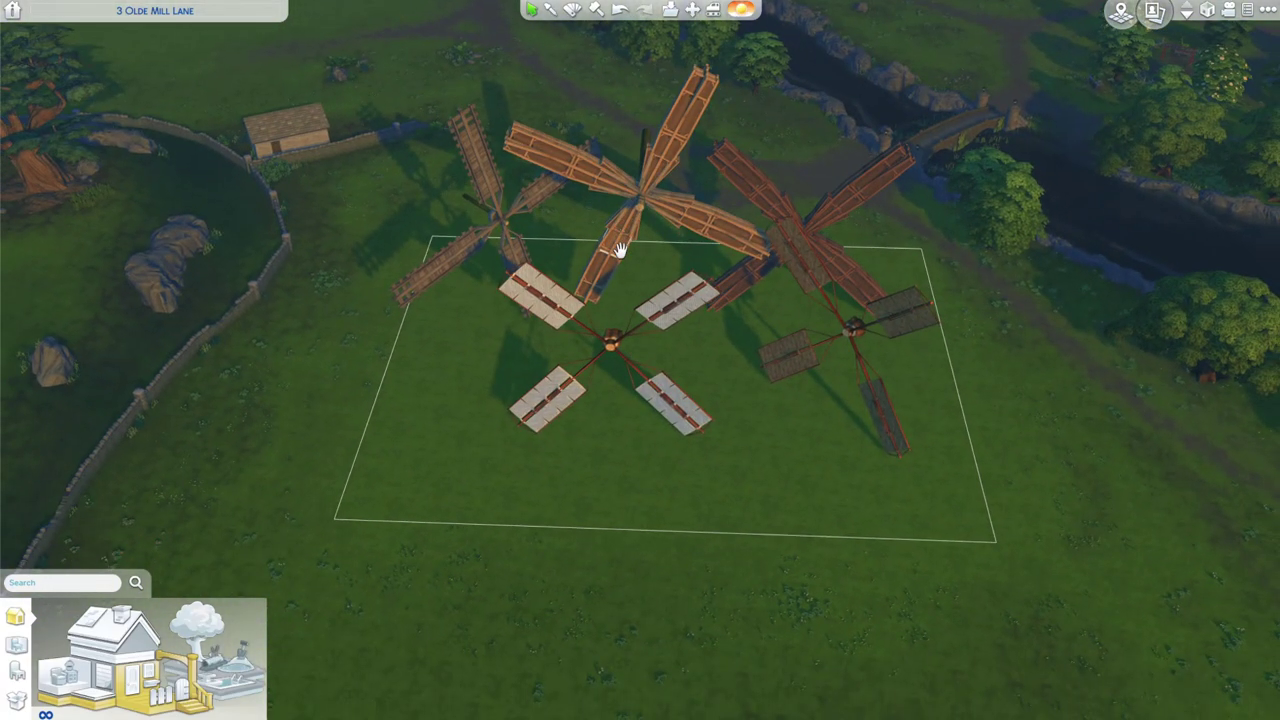
{"action": "key", "text": "period"}
{"action": "scroll", "coordinate": [614, 382], "scroll_direction": "up", "scroll_amount": 3}
{"action": "key", "text": "comma"}
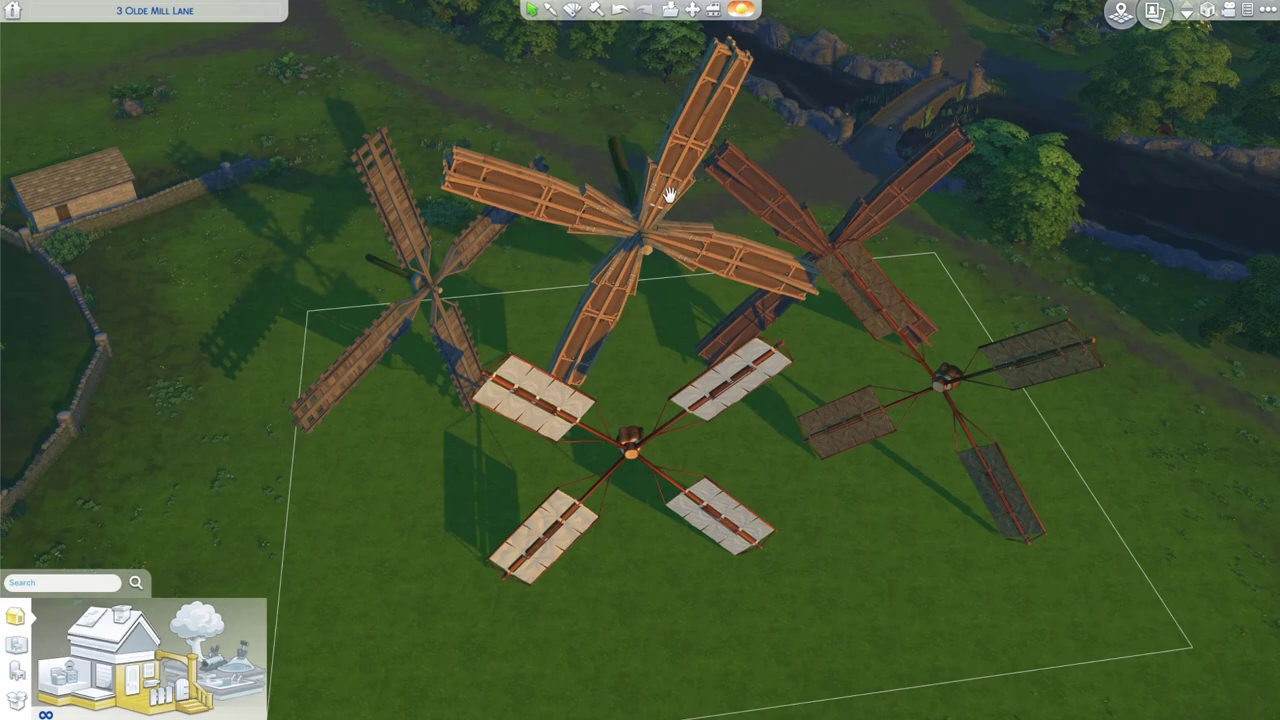
{"action": "key", "text": "period"}
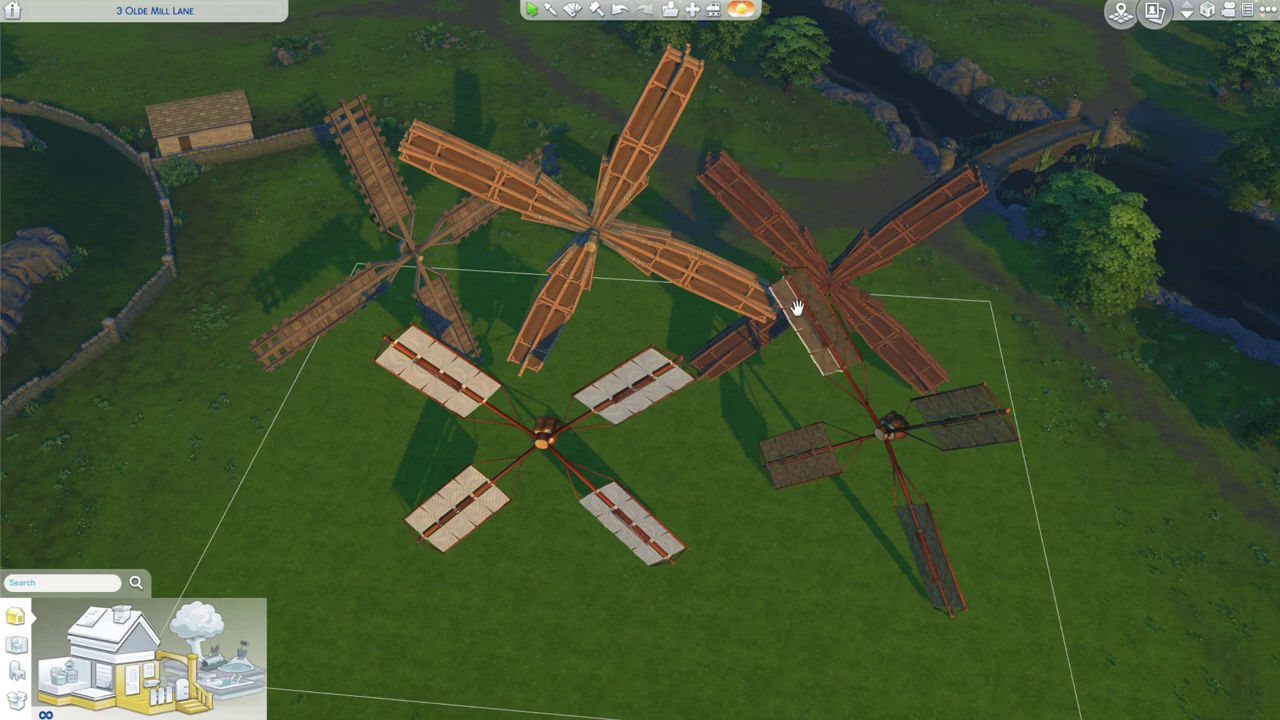
Select a plank on the dark red wooden blades and inspect the T.O.O.L. rotation settings and options.
{"action": "scroll", "coordinate": [795, 310], "scroll_direction": "up", "scroll_amount": 5}
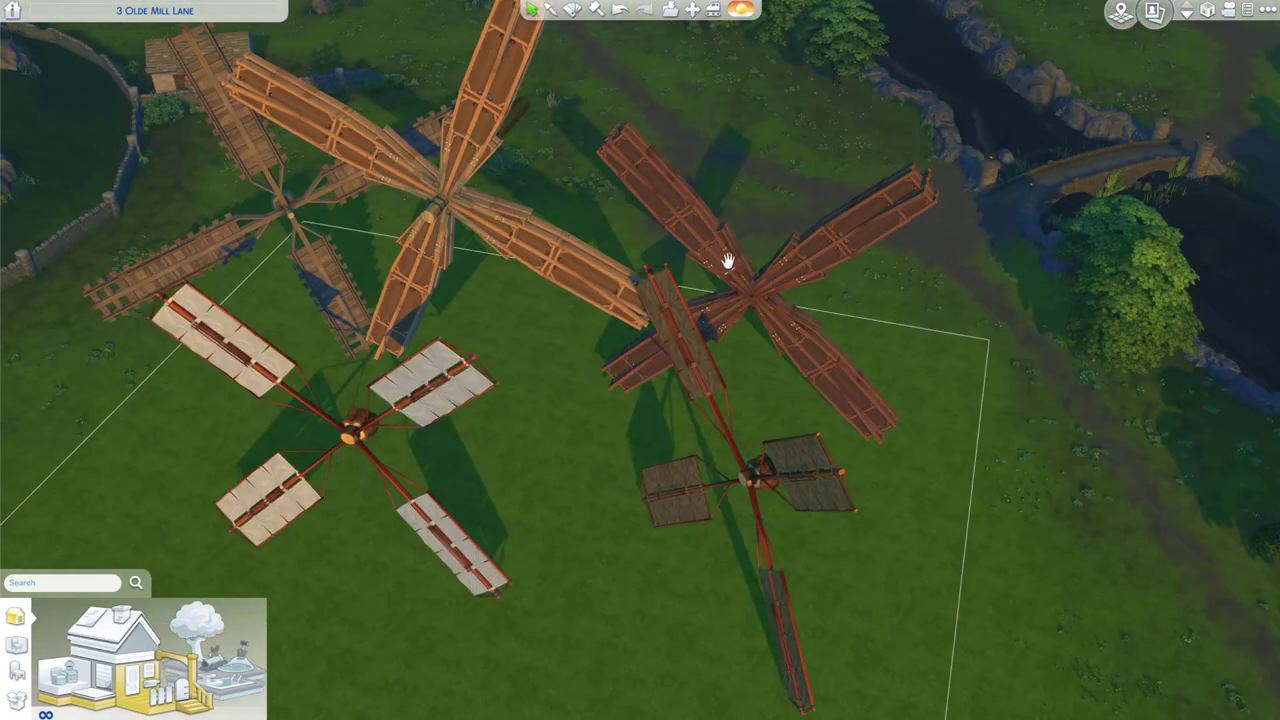
{"action": "scroll", "coordinate": [727, 261], "scroll_direction": "up", "scroll_amount": 3}
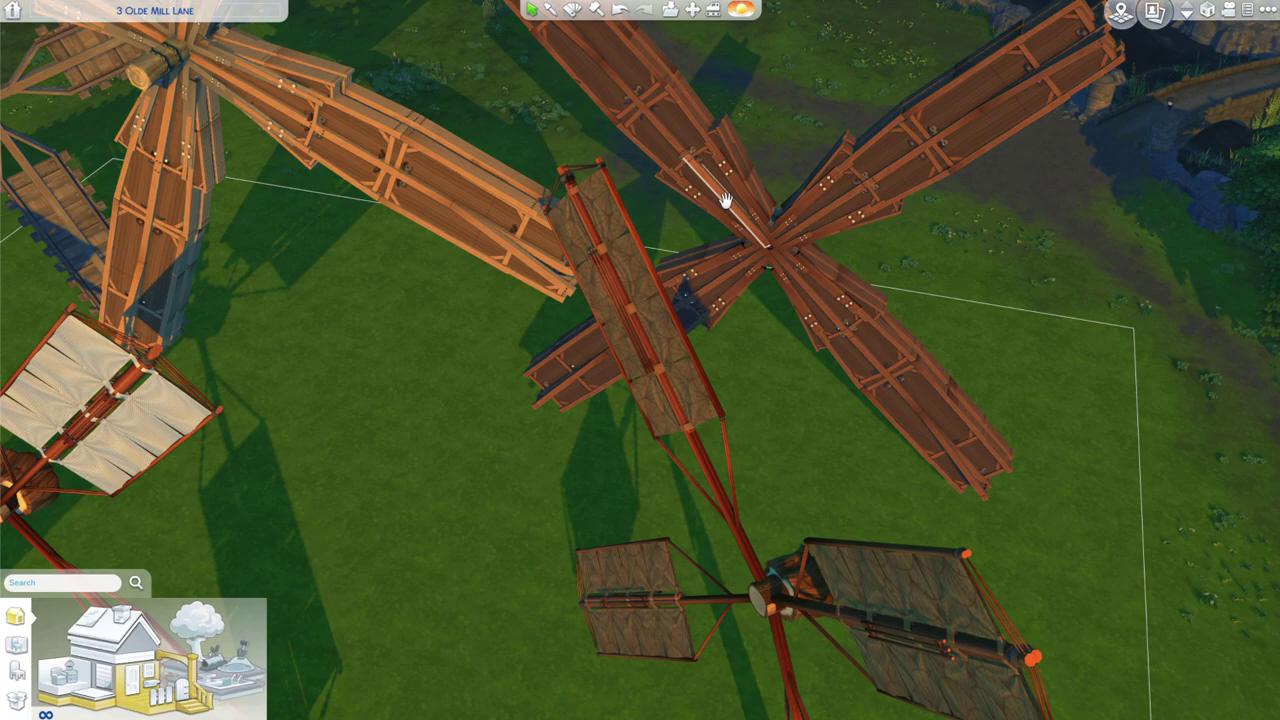
{"action": "left_click", "coordinate": [727, 200]}
{"action": "scroll", "coordinate": [623, 180], "scroll_direction": "up", "scroll_amount": 4}
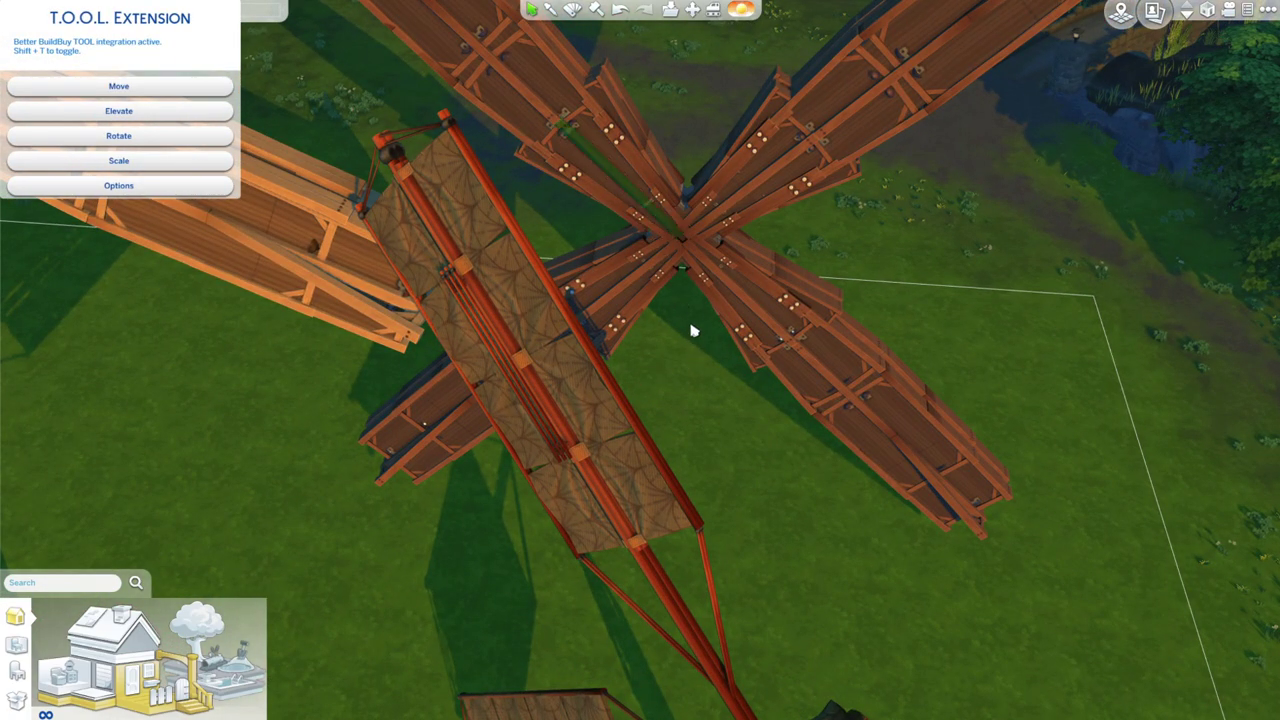
{"action": "left_click", "coordinate": [121, 135]}
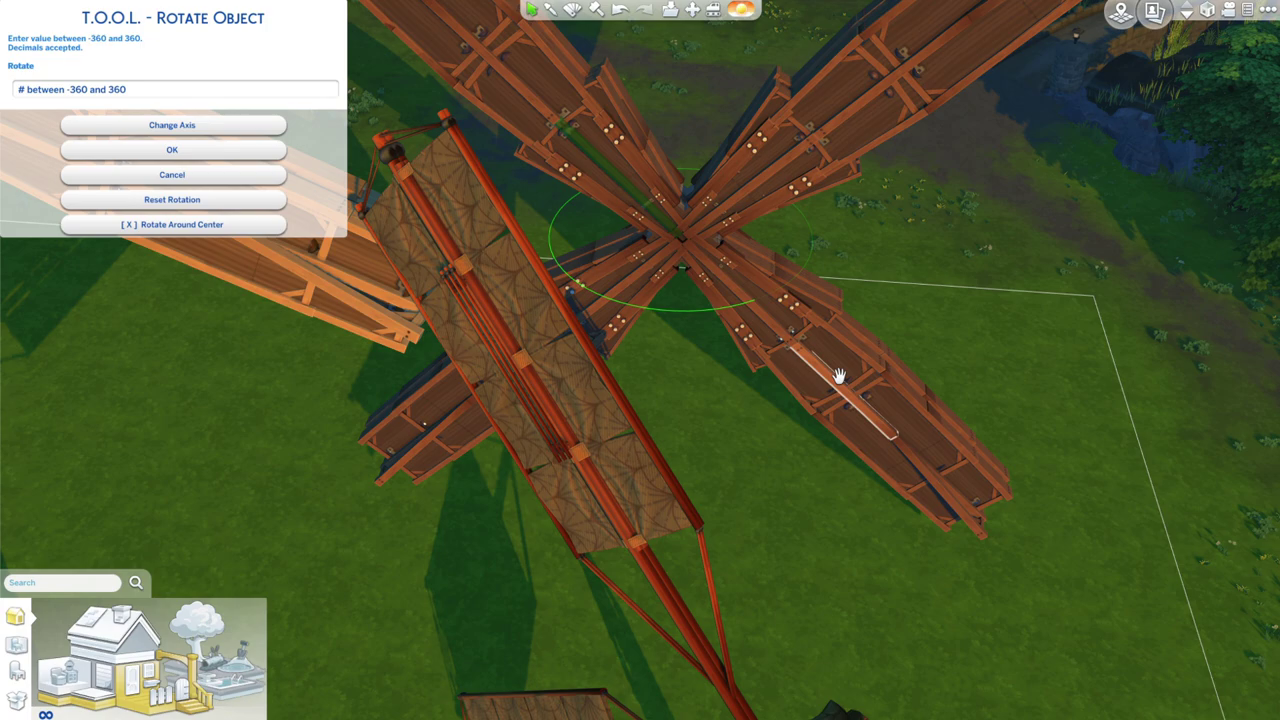
{"action": "left_click", "coordinate": [117, 181]}
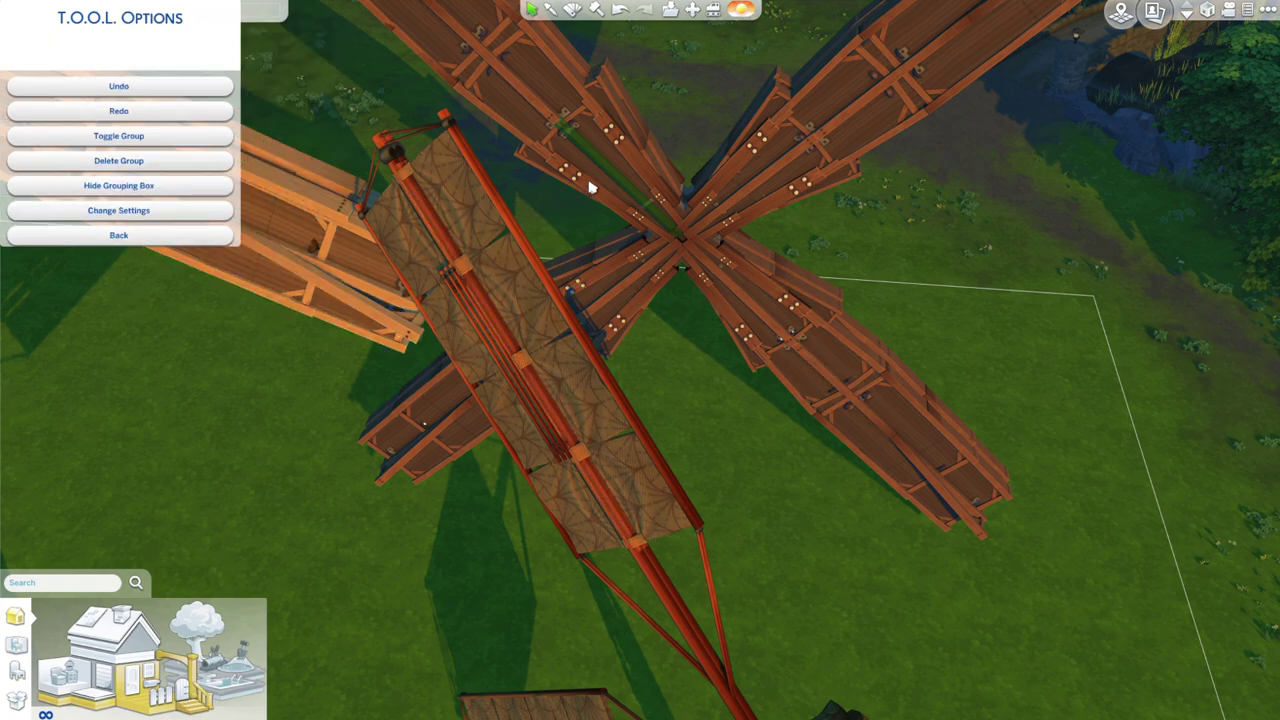
Extend the T.O.O.L. grouping box across the dark red wooden blades and toggle the group on.
{"action": "scroll", "coordinate": [751, 443], "scroll_direction": "down", "scroll_amount": 3}
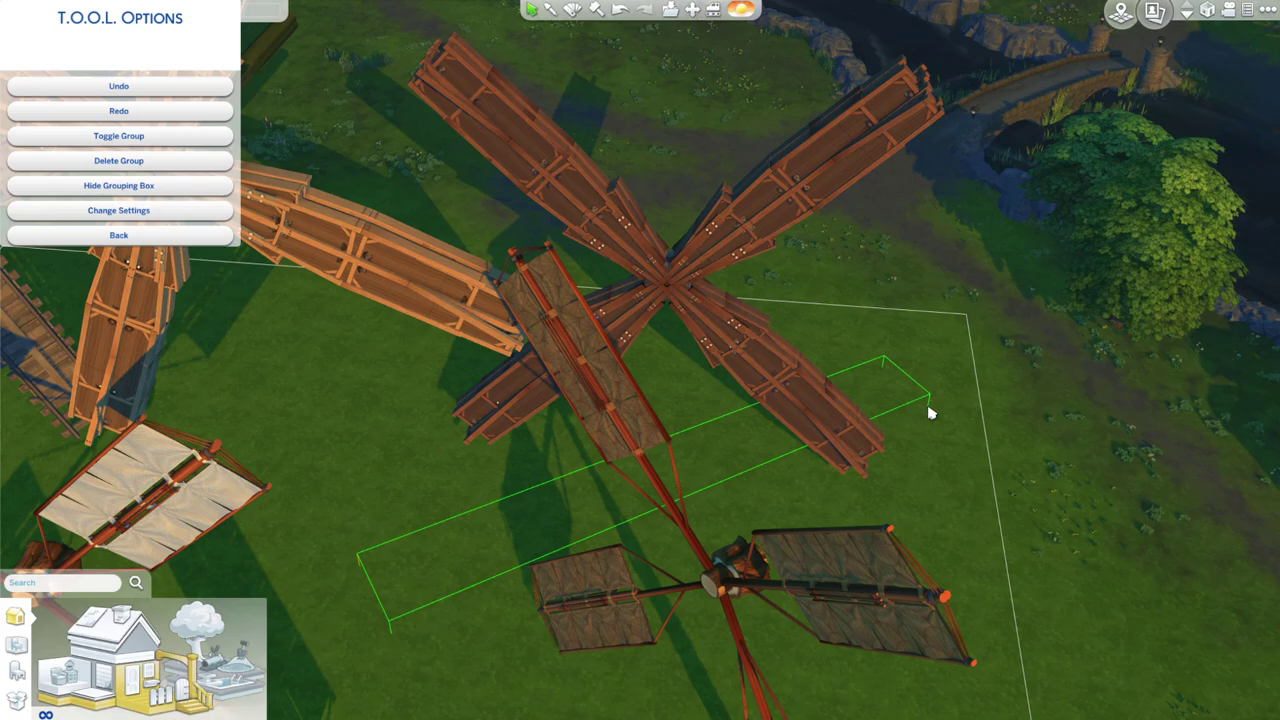
{"action": "scroll", "coordinate": [930, 413], "scroll_direction": "down", "scroll_amount": 2}
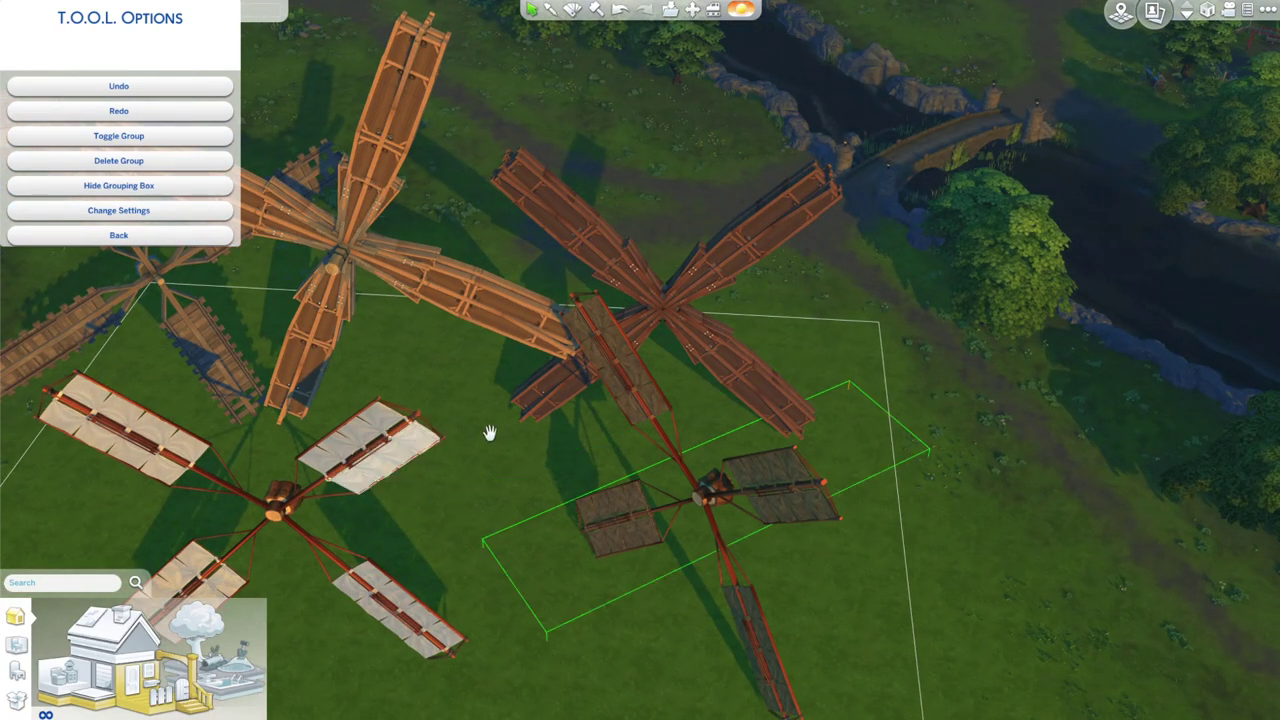
{"action": "scroll", "coordinate": [491, 434], "scroll_direction": "up", "scroll_amount": 3}
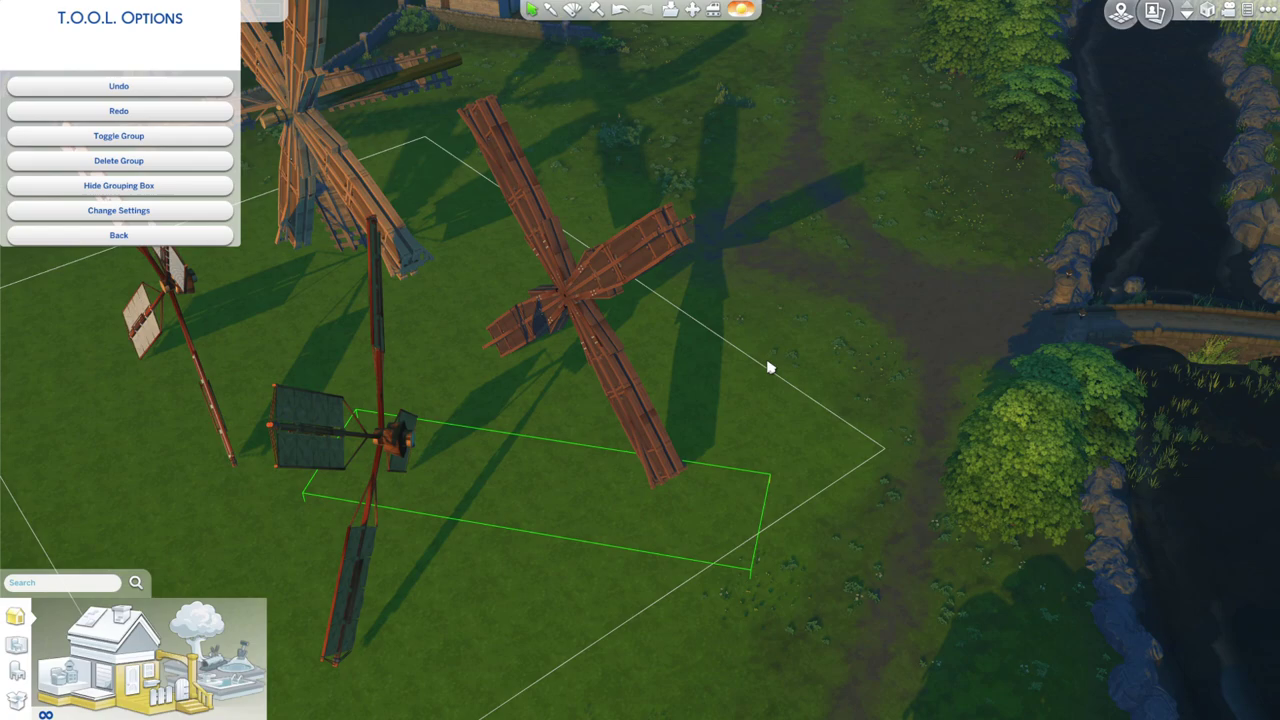
{"action": "key", "text": "period"}
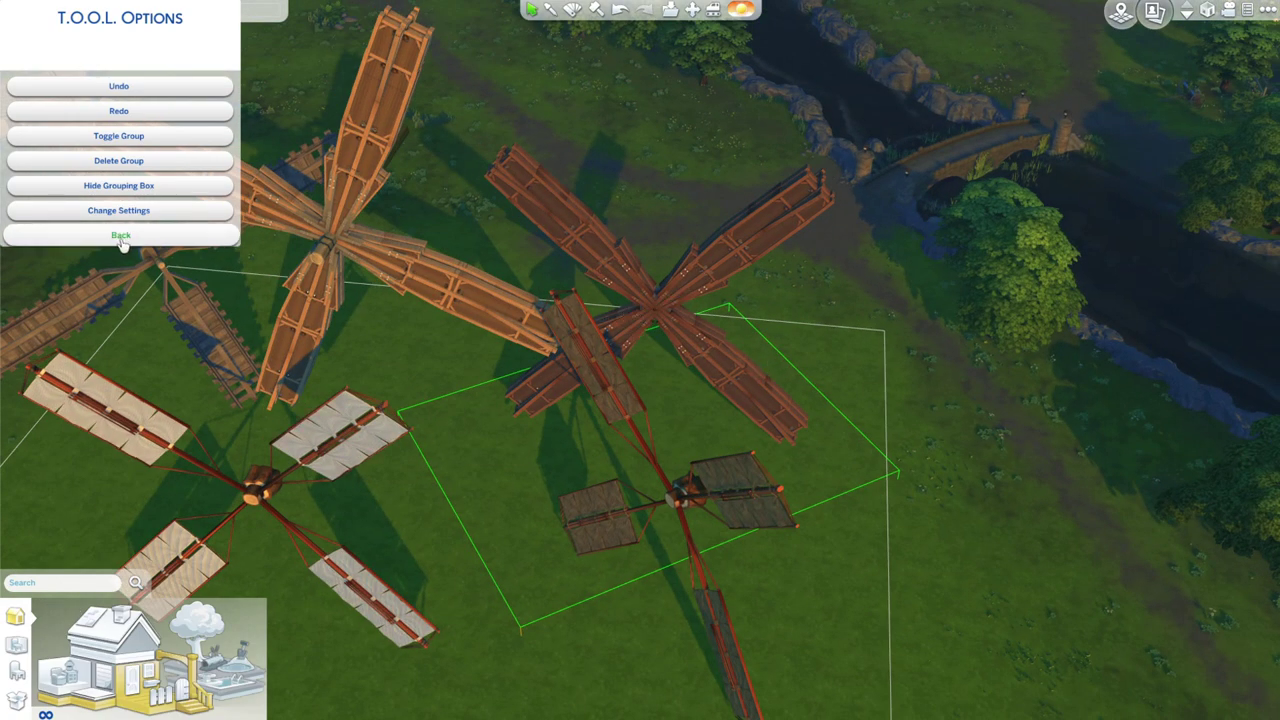
{"action": "left_click", "coordinate": [114, 138]}
{"action": "key", "text": "period"}
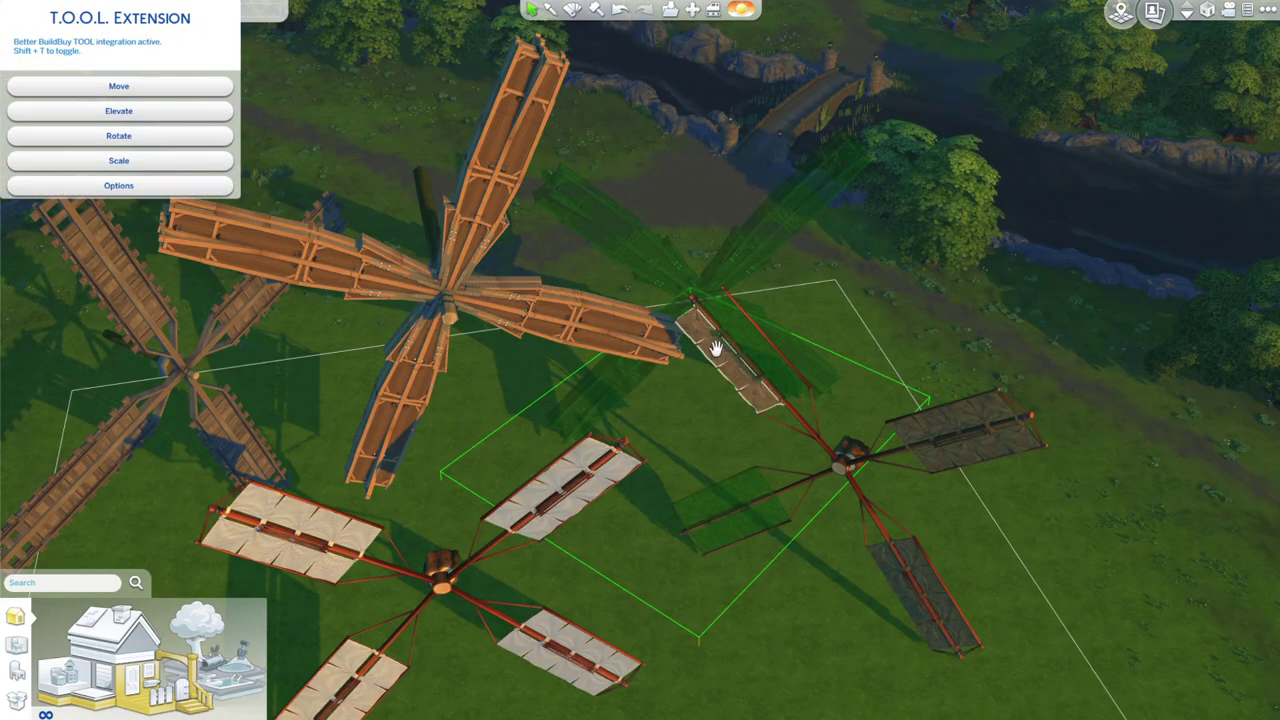
Inspect the grouped dark red wooden blades and the neighbouring windmill parts caught inside the T.O.O.L. grouping box.
{"action": "key", "text": "period"}
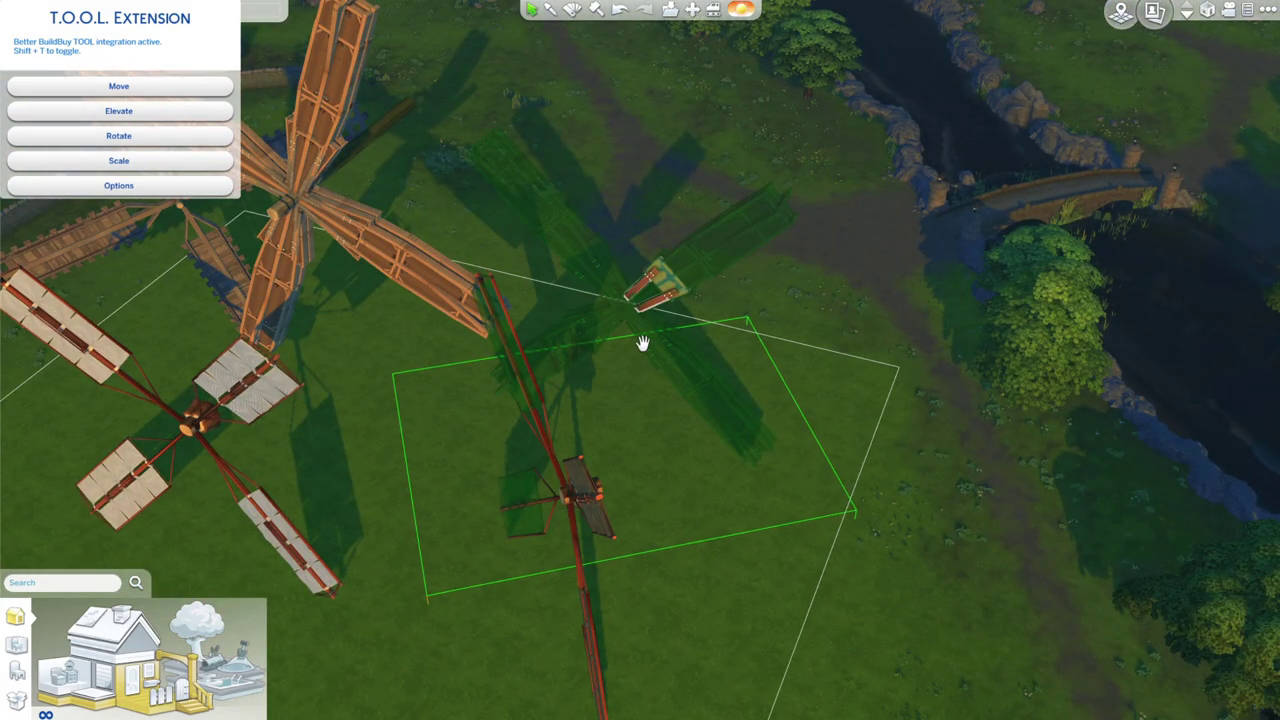
{"action": "scroll", "coordinate": [541, 363], "scroll_direction": "up", "scroll_amount": 5}
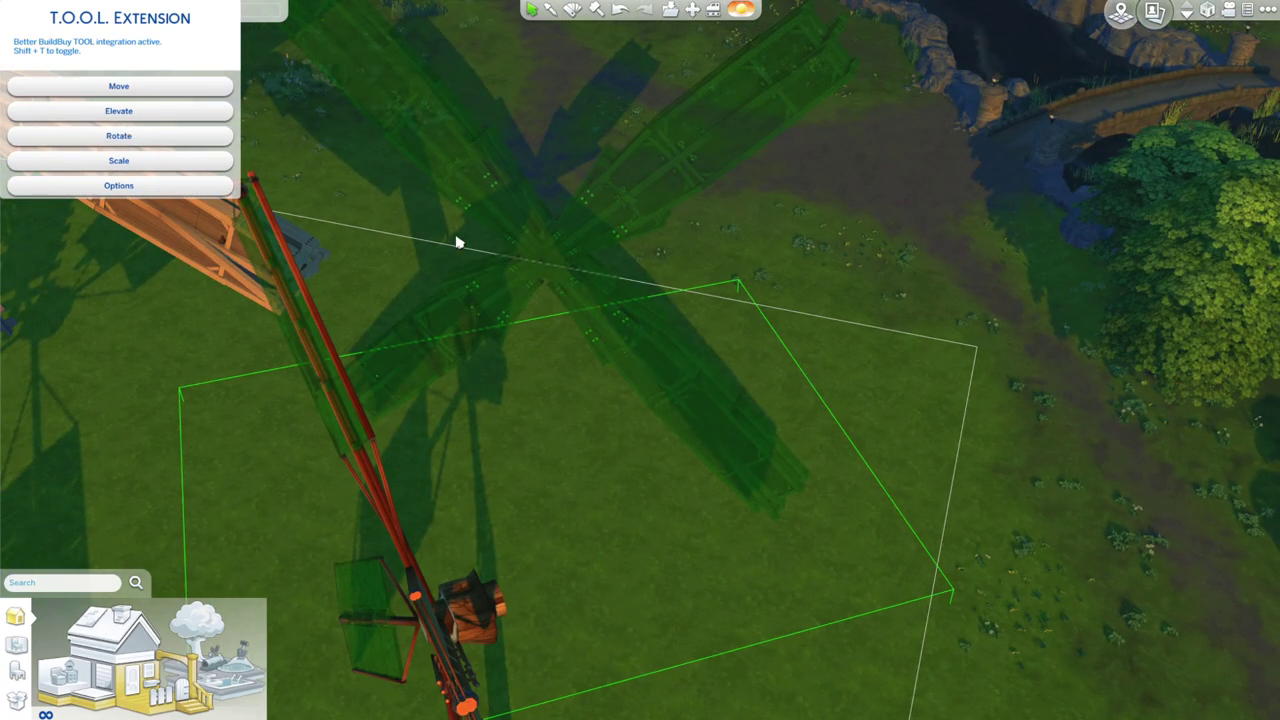
{"action": "middle_click", "coordinate": [478, 274]}
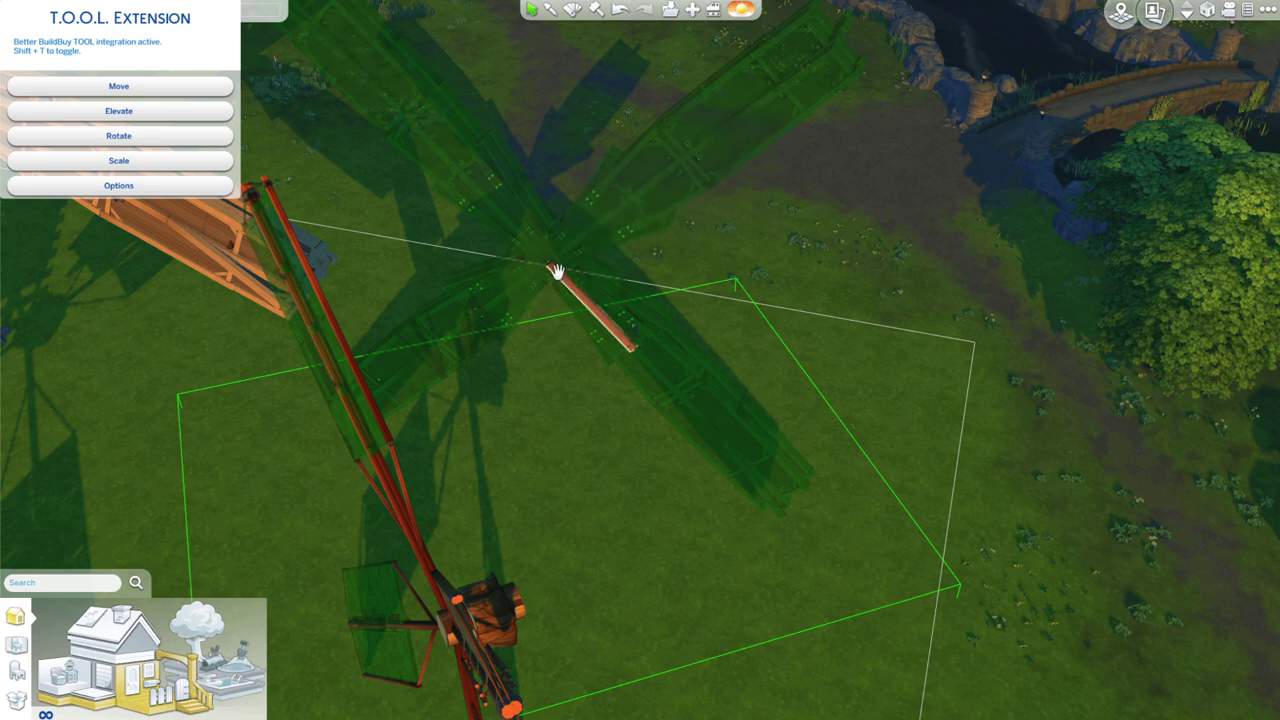
{"action": "left_click_drag", "start_coordinate": [557, 270], "coordinate": [614, 305]}
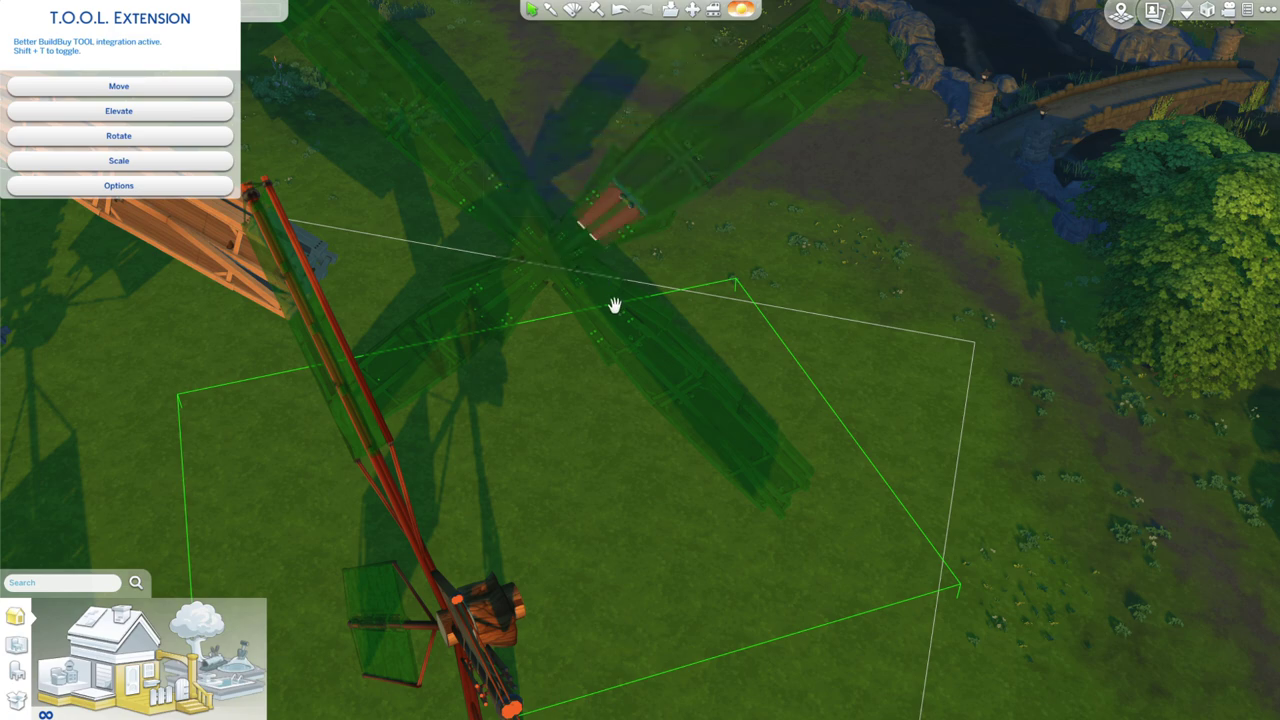
{"action": "key", "text": "Delete"}
{"action": "left_click_drag", "start_coordinate": [334, 349], "coordinate": [332, 346]}
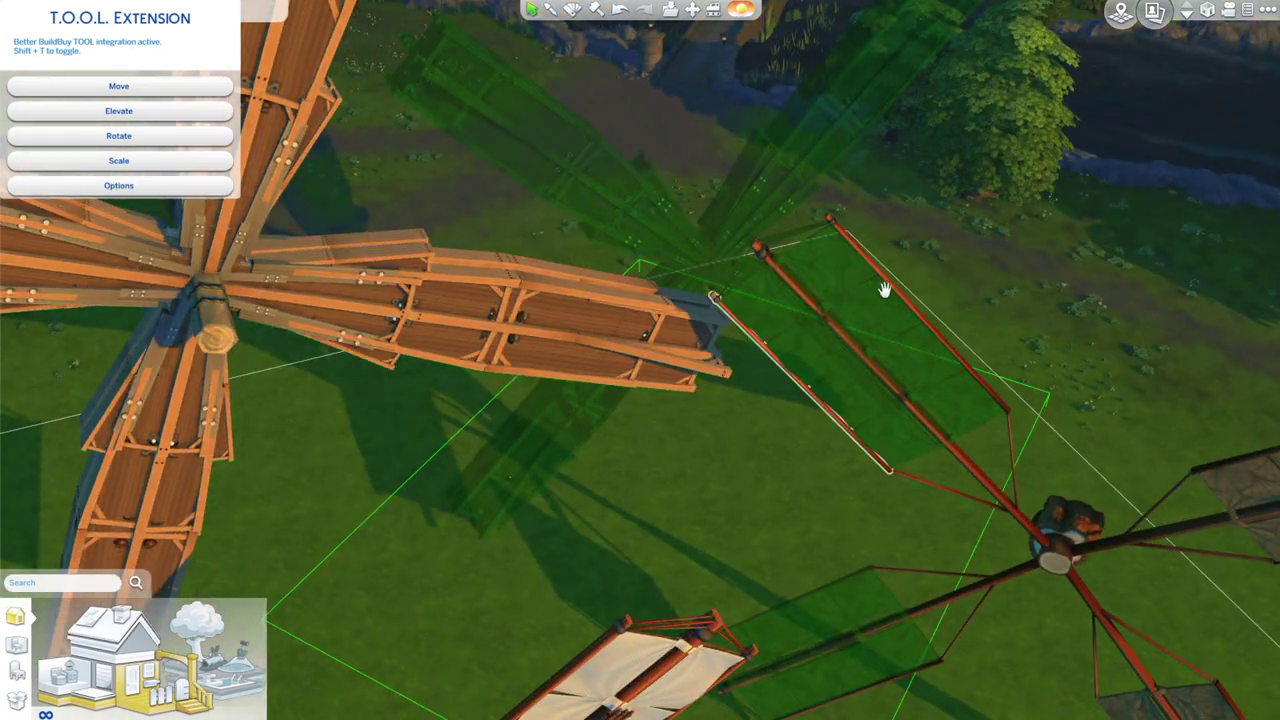
Delete the two brown canvas blades that fall inside the grouping box with the sledgehammer.
{"action": "left_click", "coordinate": [880, 292]}
{"action": "left_click", "coordinate": [794, 336]}
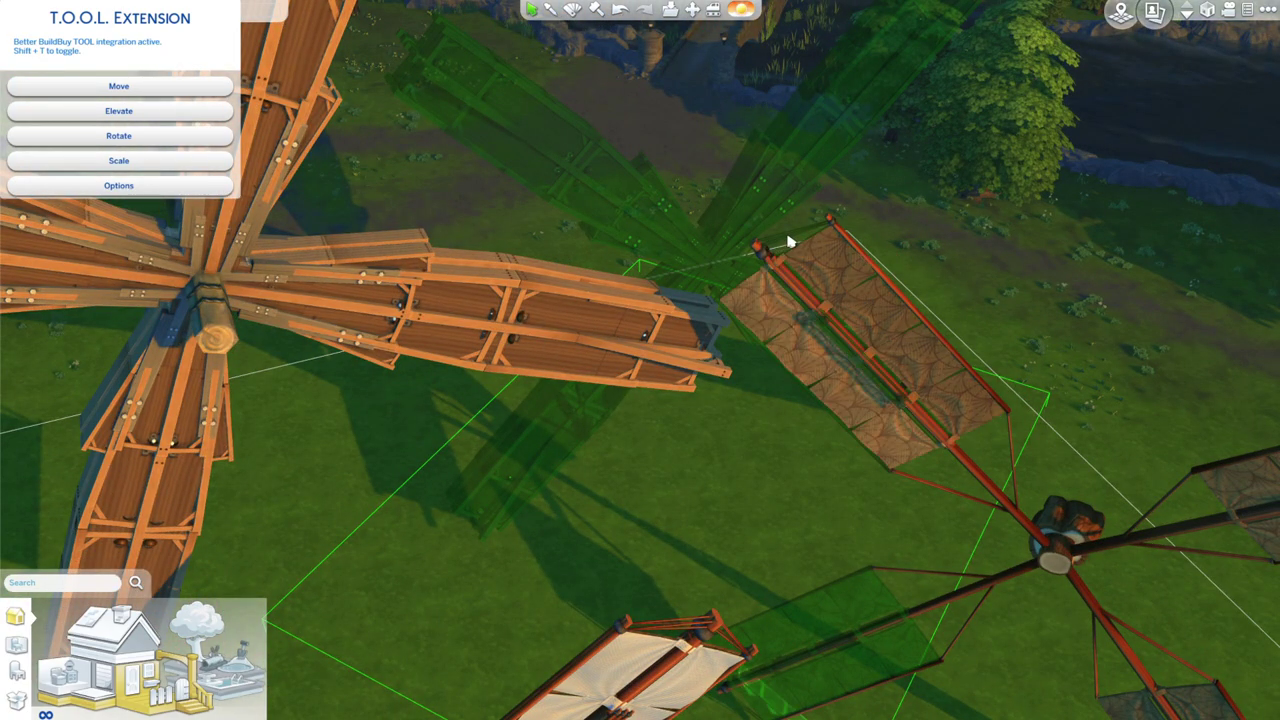
{"action": "left_click", "coordinate": [788, 242]}
{"action": "left_click", "coordinate": [788, 241]}
{"action": "scroll", "coordinate": [744, 410], "scroll_direction": "down", "scroll_amount": 3}
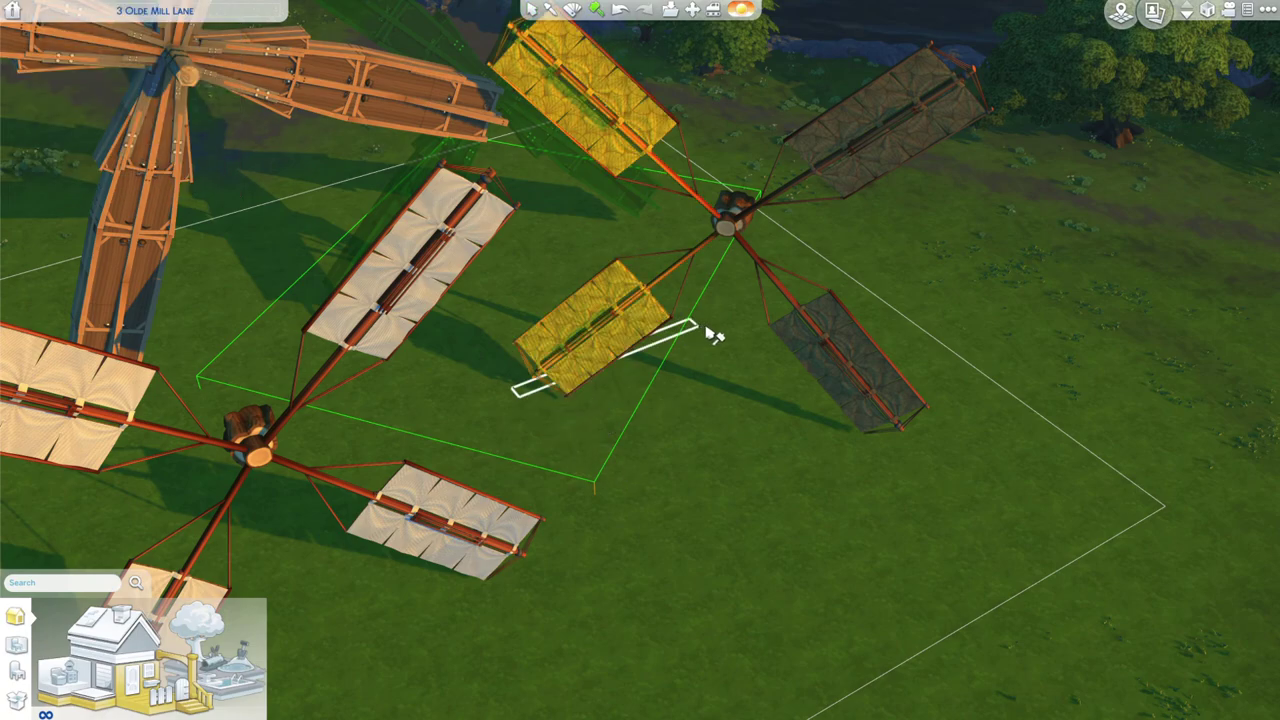
{"action": "left_click", "coordinate": [740, 347]}
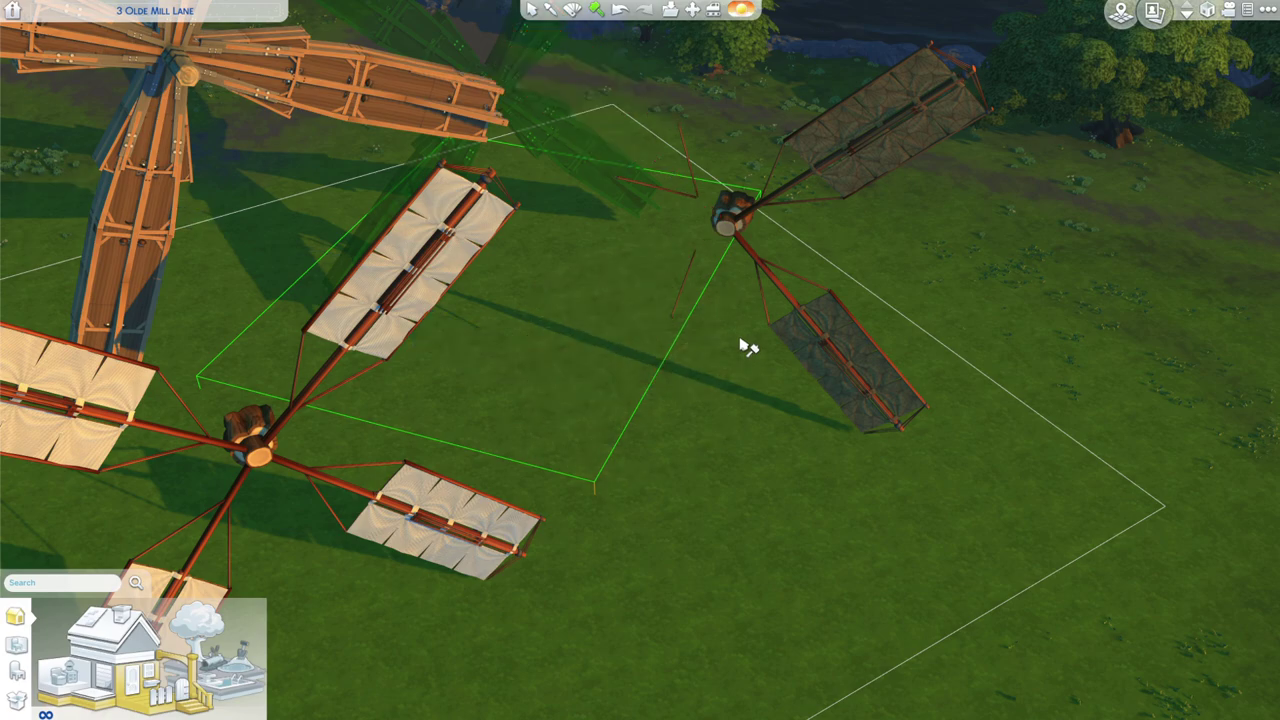
{"action": "left_click_drag", "start_coordinate": [740, 340], "coordinate": [742, 338]}
Open the T.O.O.L. rotation settings for the grouped dark red blades and inspect the rotation ring around them from several angles.
{"action": "key", "text": "t"}
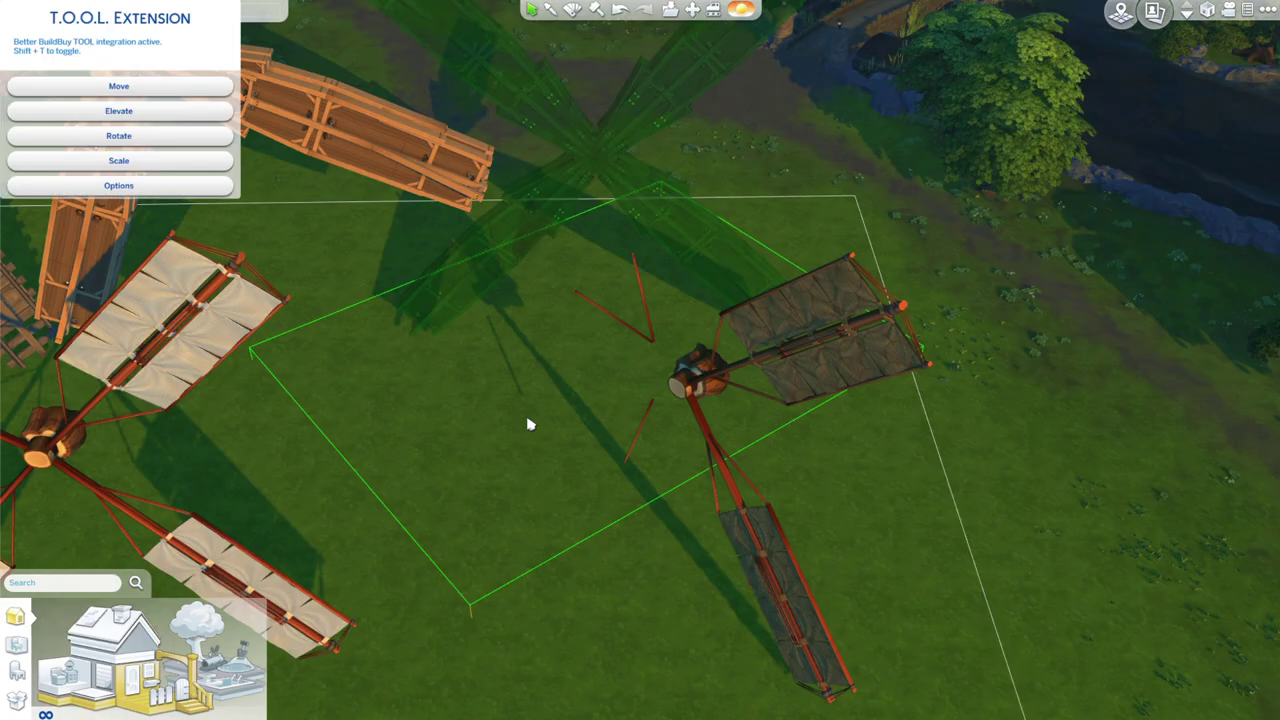
{"action": "scroll", "coordinate": [467, 429], "scroll_direction": "down", "scroll_amount": 3}
{"action": "left_click_drag", "start_coordinate": [467, 429], "coordinate": [467, 429]}
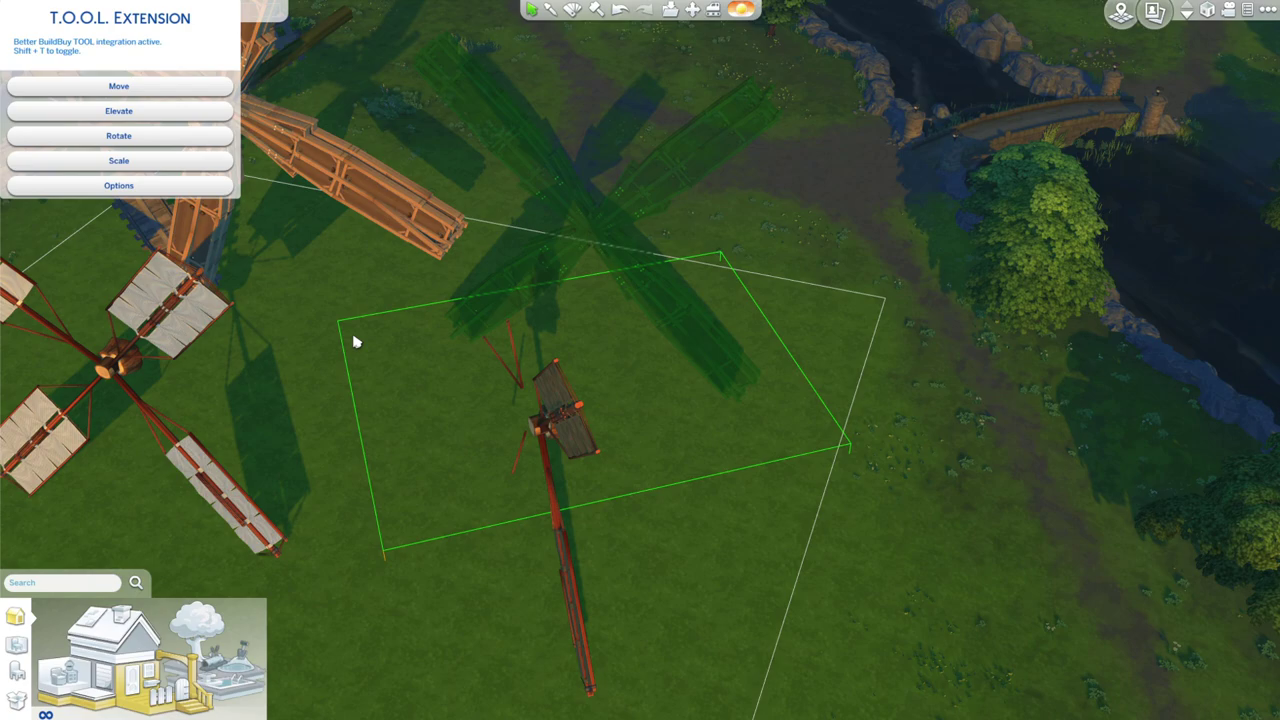
{"action": "left_click", "coordinate": [112, 135]}
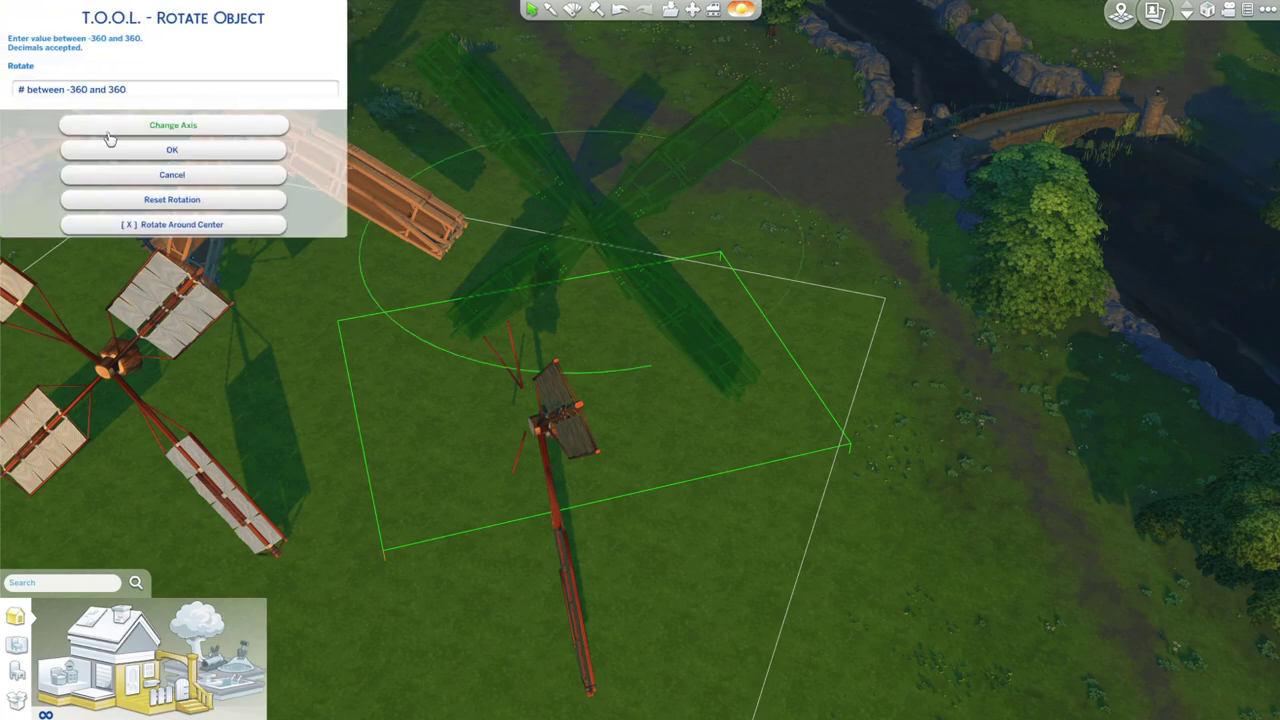
{"action": "left_click_drag", "start_coordinate": [110, 139], "coordinate": [110, 139]}
{"action": "scroll", "coordinate": [110, 139], "scroll_direction": "down", "scroll_amount": 3}
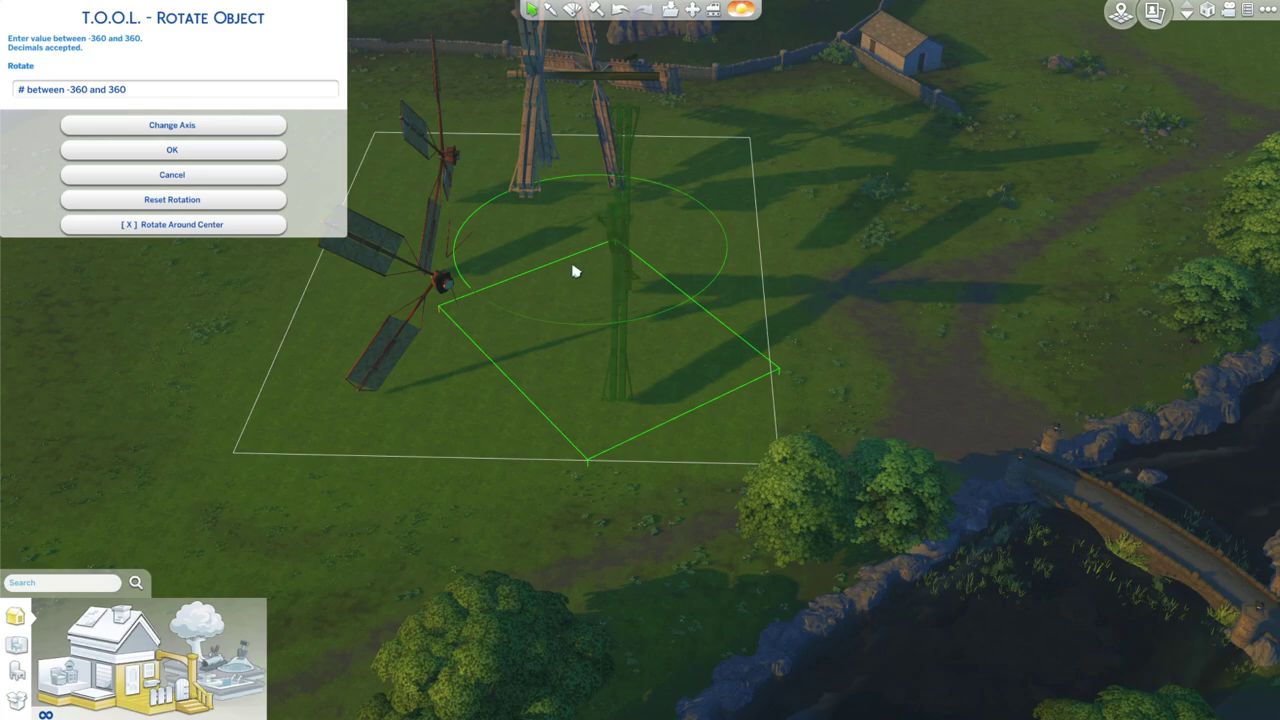
{"action": "key", "text": "e"}
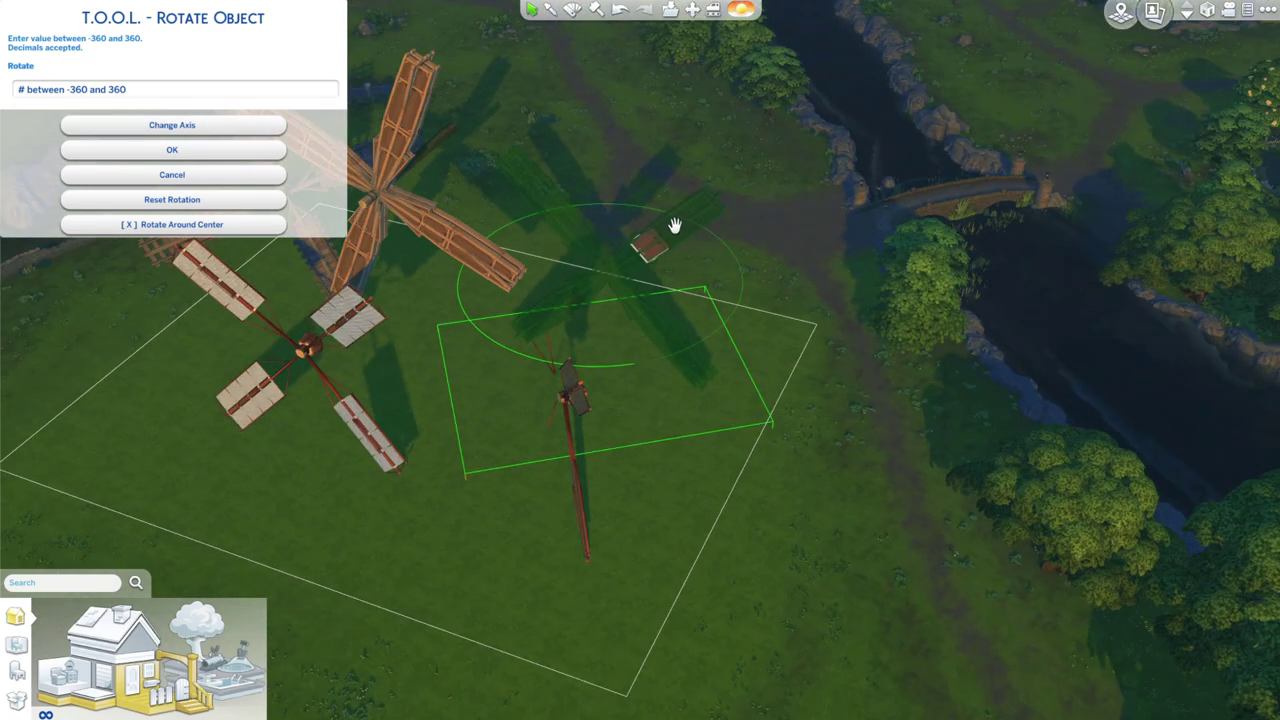
{"action": "left_click_drag", "start_coordinate": [563, 241], "coordinate": [563, 241]}
{"action": "scroll", "coordinate": [563, 241], "scroll_direction": "up", "scroll_amount": 3}
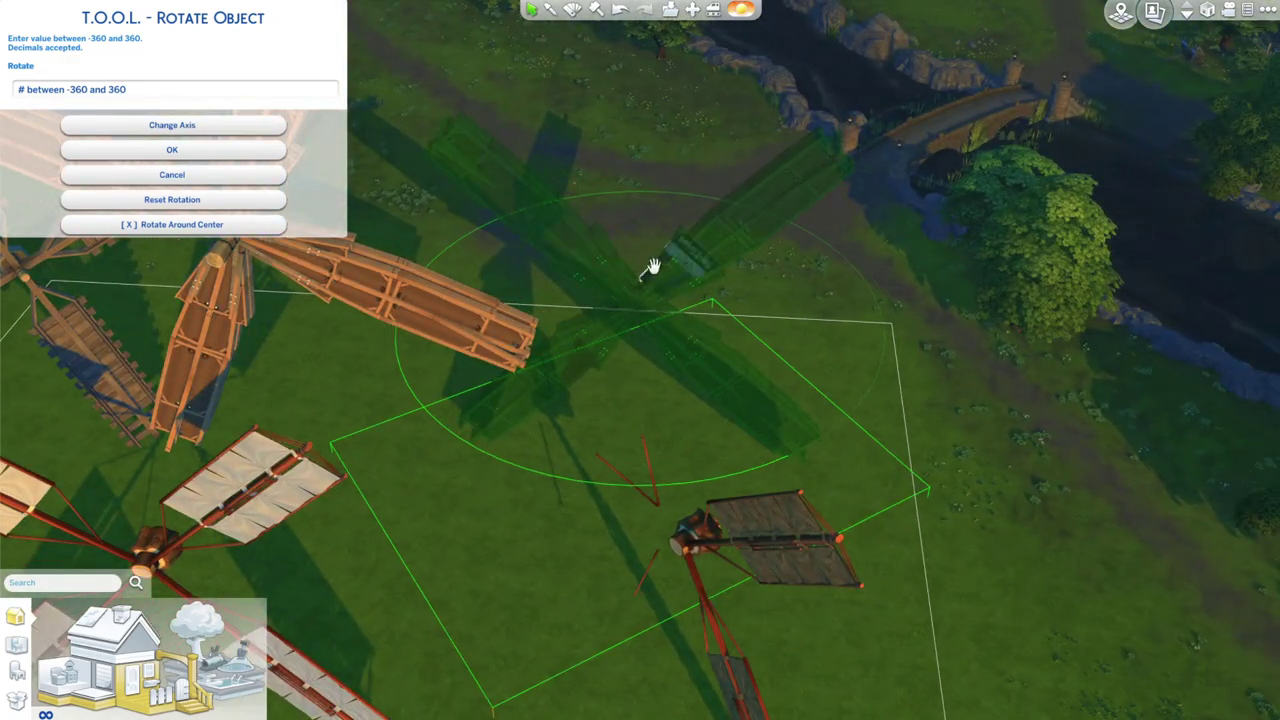
{"action": "scroll", "coordinate": [663, 306], "scroll_direction": "up", "scroll_amount": 3}
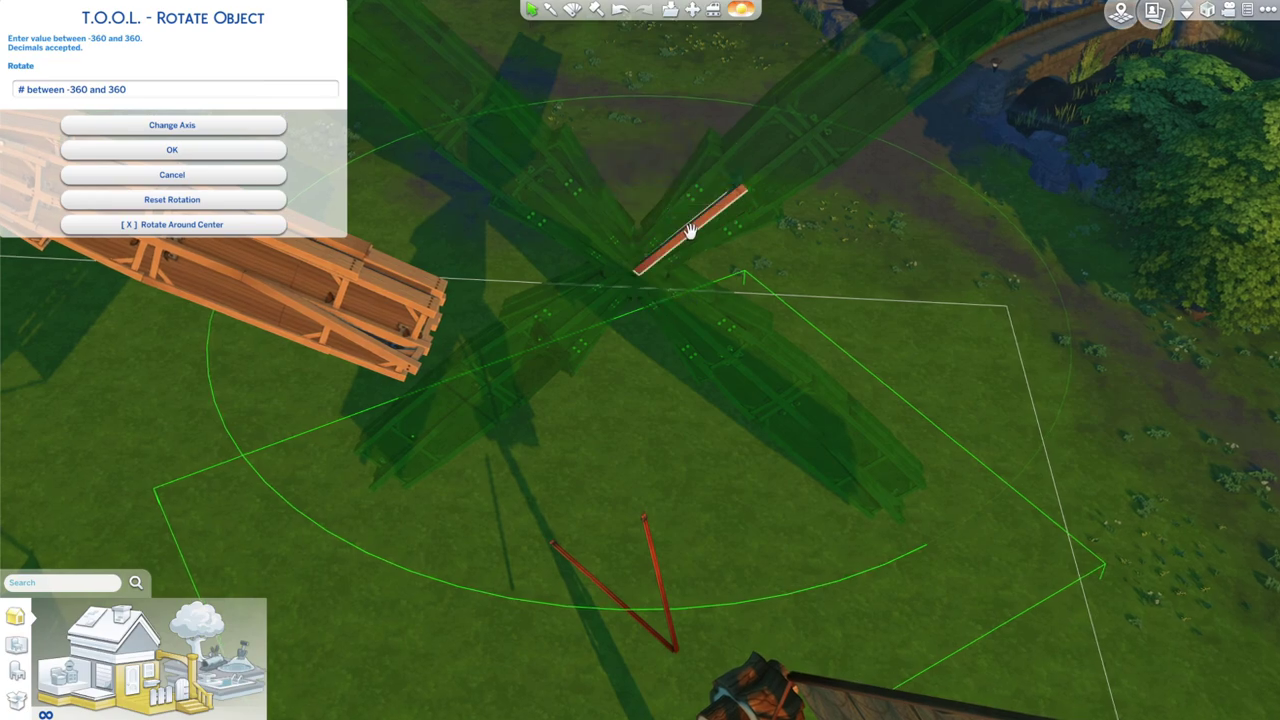
Cancel the rotation and release the dark red wooden blades from the T.O.O.L. group.
{"action": "left_click", "coordinate": [742, 378]}
{"action": "key", "text": "Delete"}
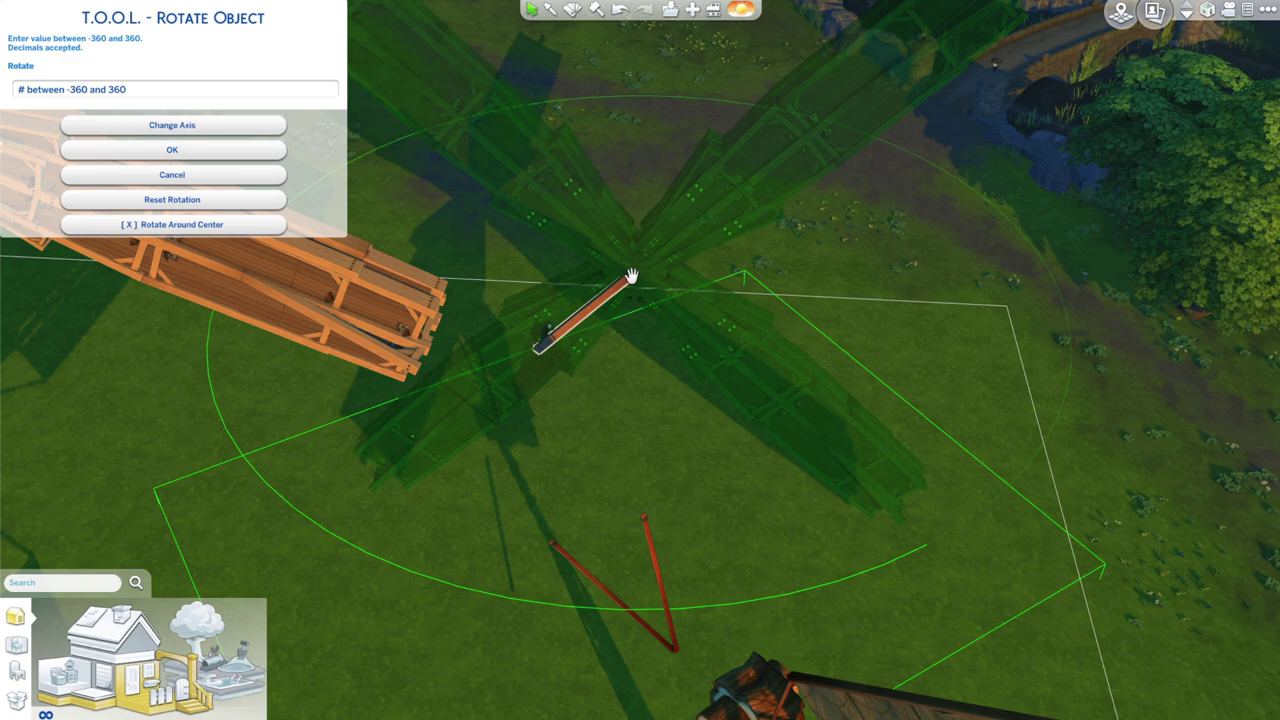
{"action": "left_click", "coordinate": [221, 179]}
{"action": "left_click", "coordinate": [683, 236]}
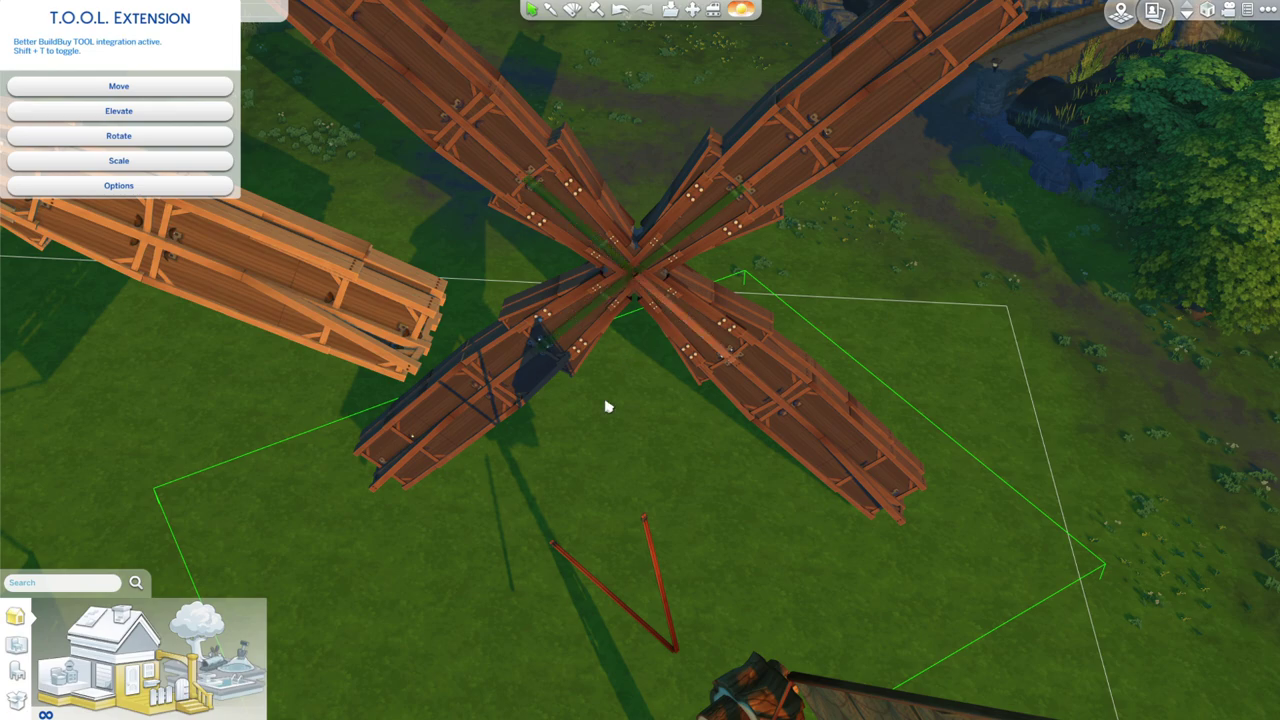
{"action": "left_click_drag", "start_coordinate": [449, 409], "coordinate": [586, 395]}
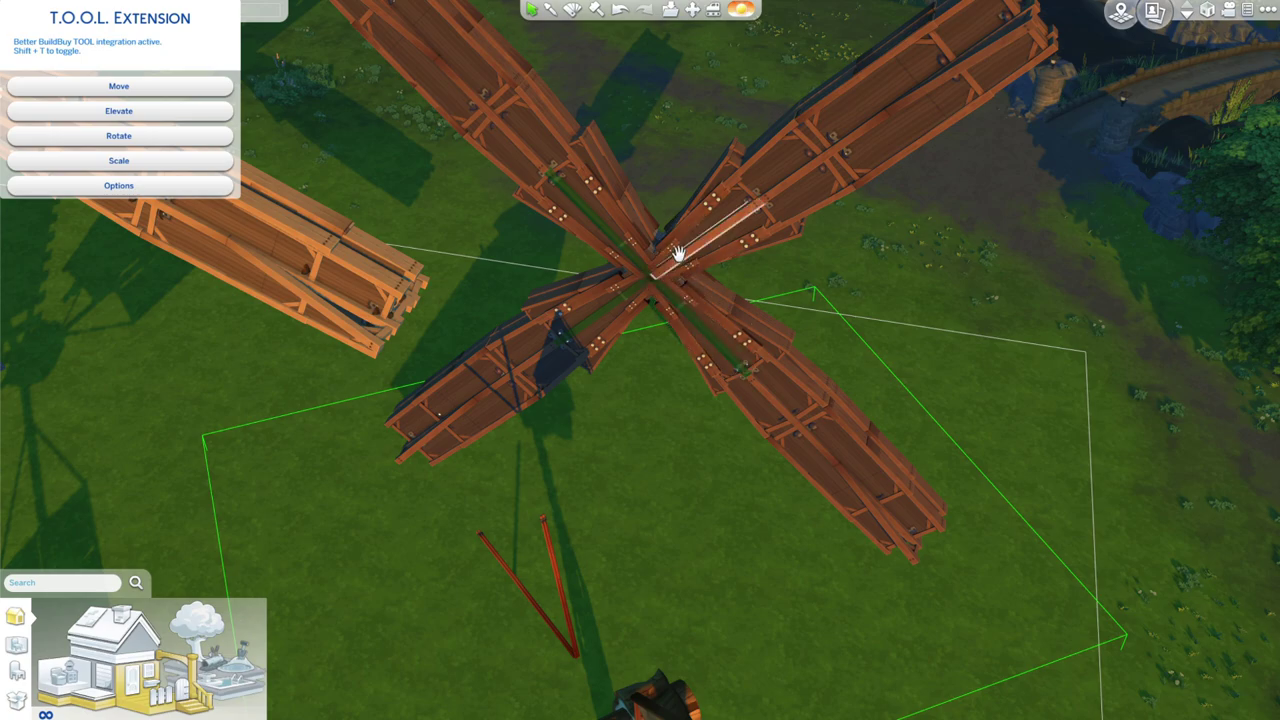
Open the T.O.O.L. rotation settings at the hub of the dark red blades and check the rotation ring from the side.
{"action": "left_click", "coordinate": [172, 135]}
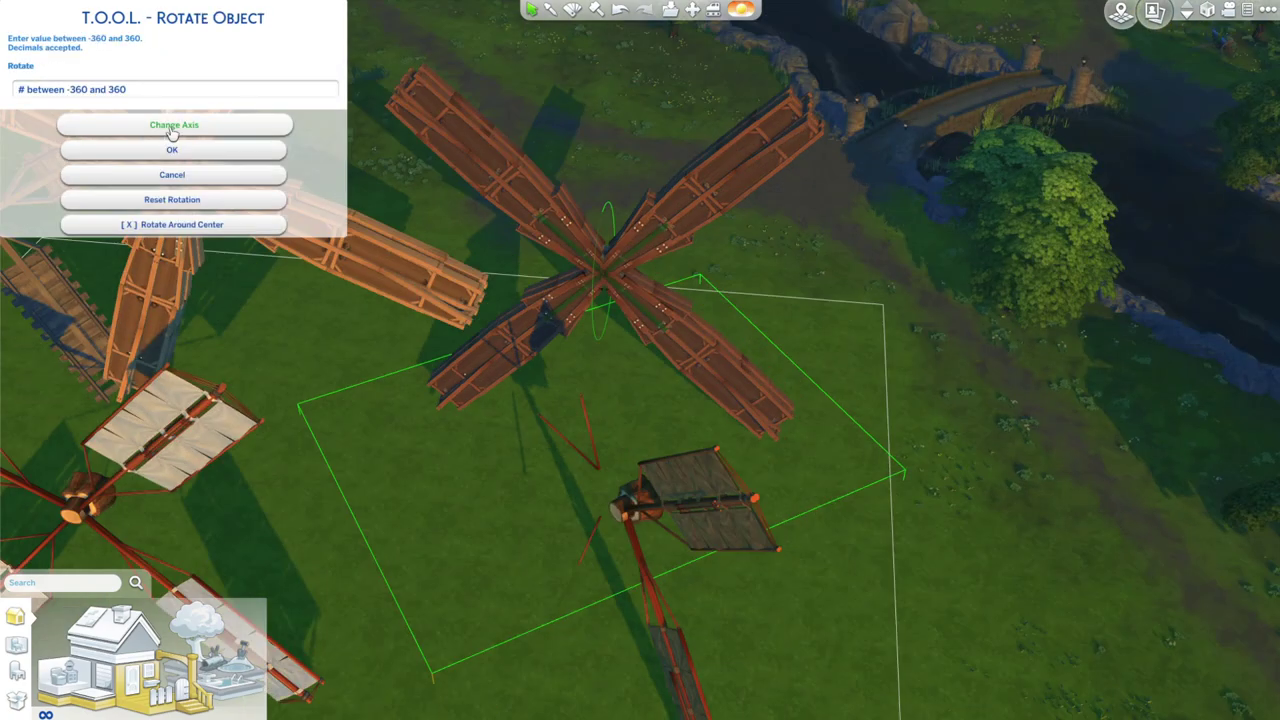
{"action": "key", "text": "comma"}
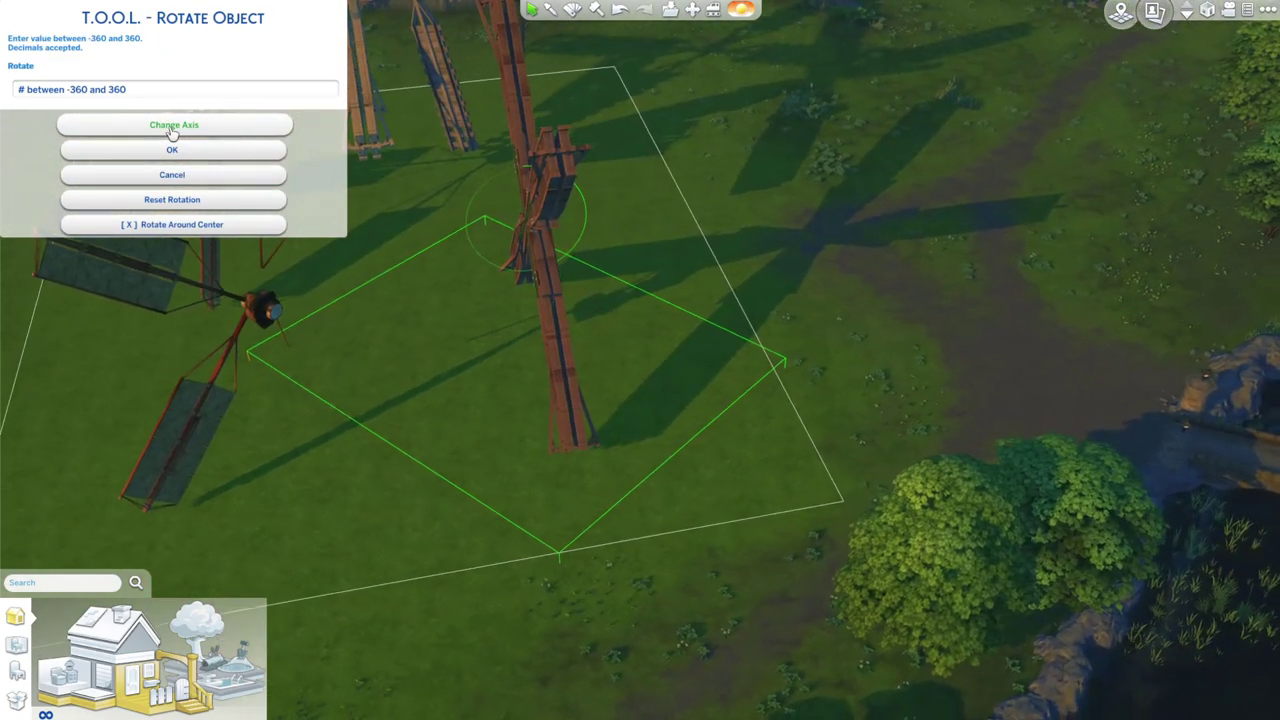
{"action": "key", "text": "period"}
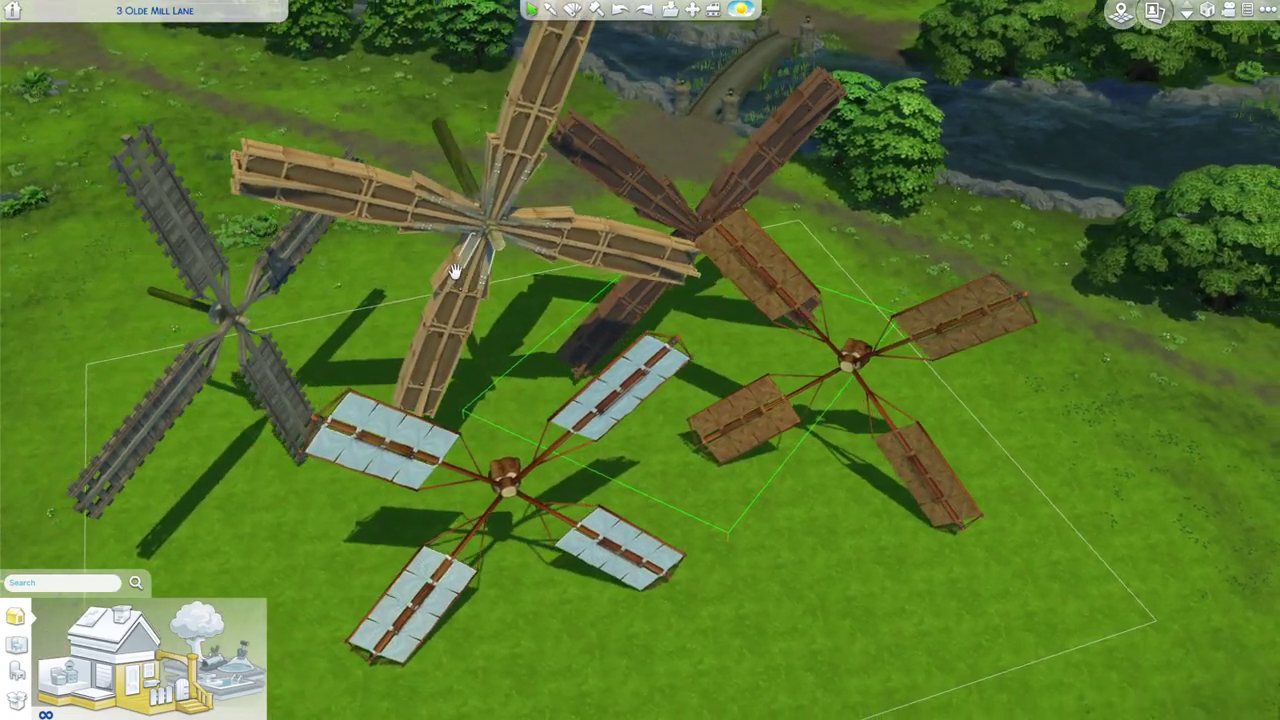
Recolor both cloth panels on one blade of the white-sailed windmill with the black-character swatch using the Design tool.
{"action": "key", "text": "comma"}
{"action": "key", "text": "period"}
{"action": "scroll", "coordinate": [455, 271], "scroll_direction": "up", "scroll_amount": 3}
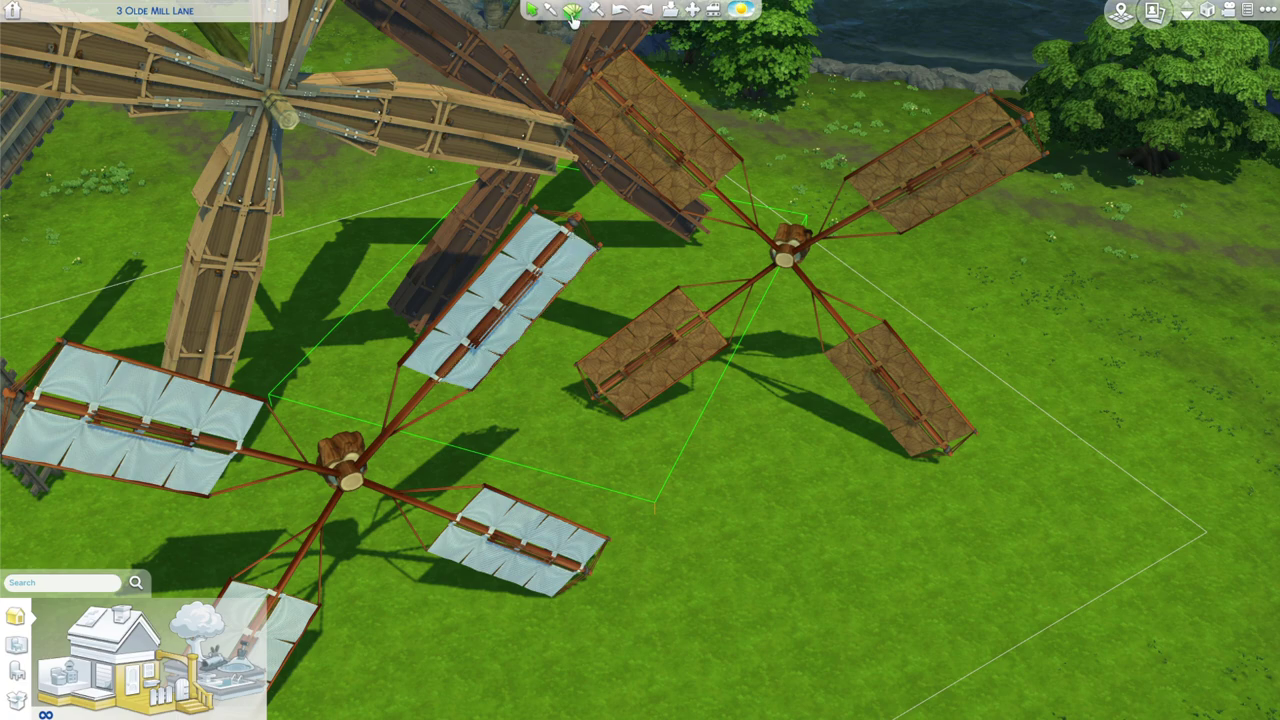
{"action": "mouse_move", "coordinate": [541, 258]}
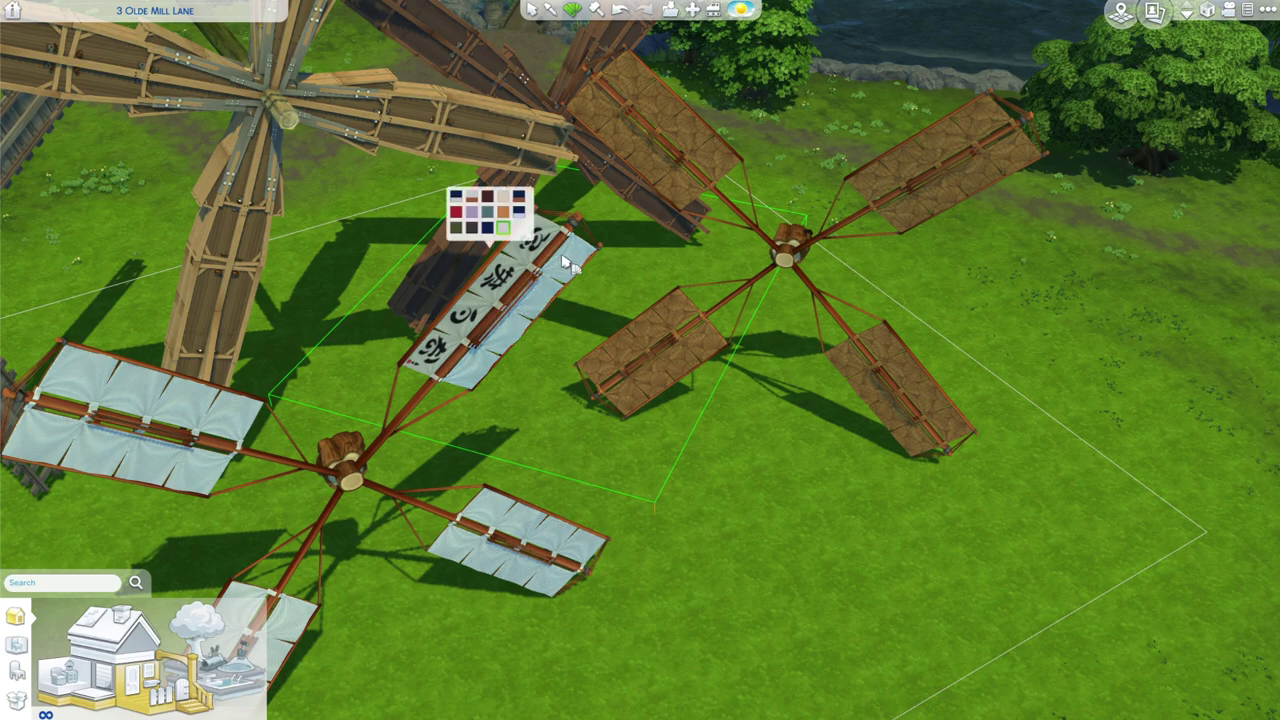
{"action": "key", "text": "comma"}
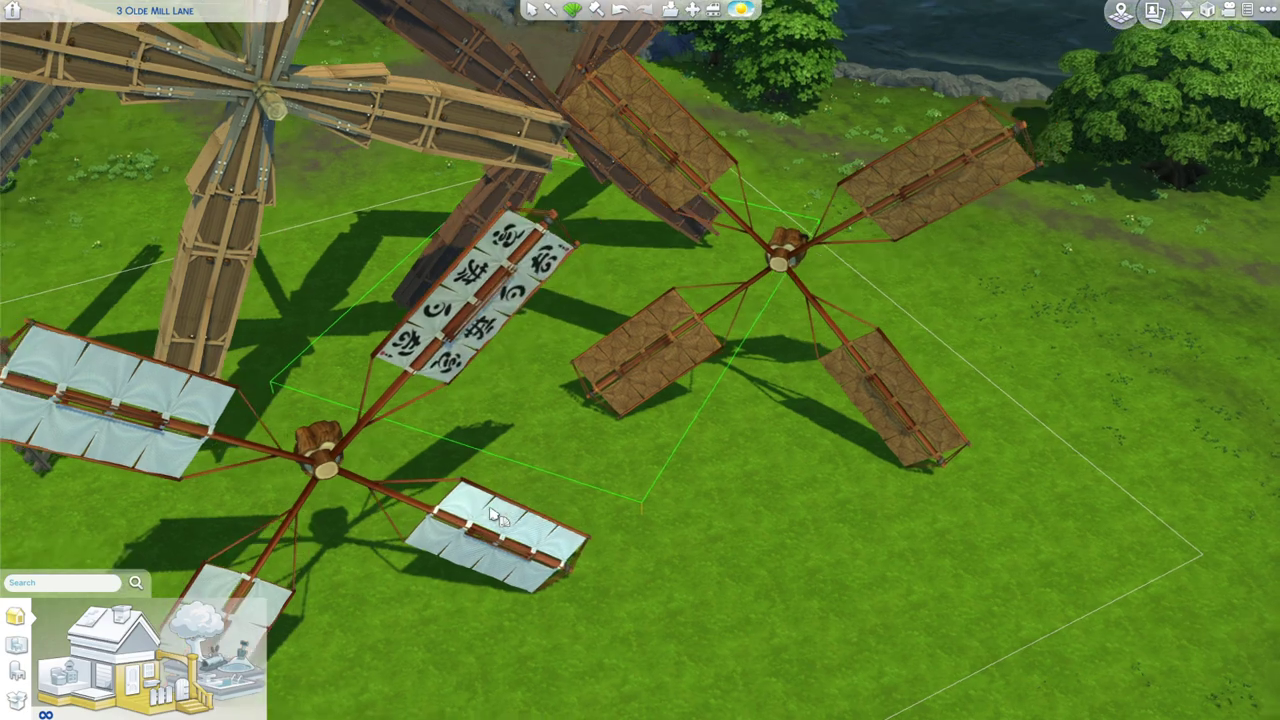
{"action": "key", "text": "a"}
{"action": "key", "text": "period"}
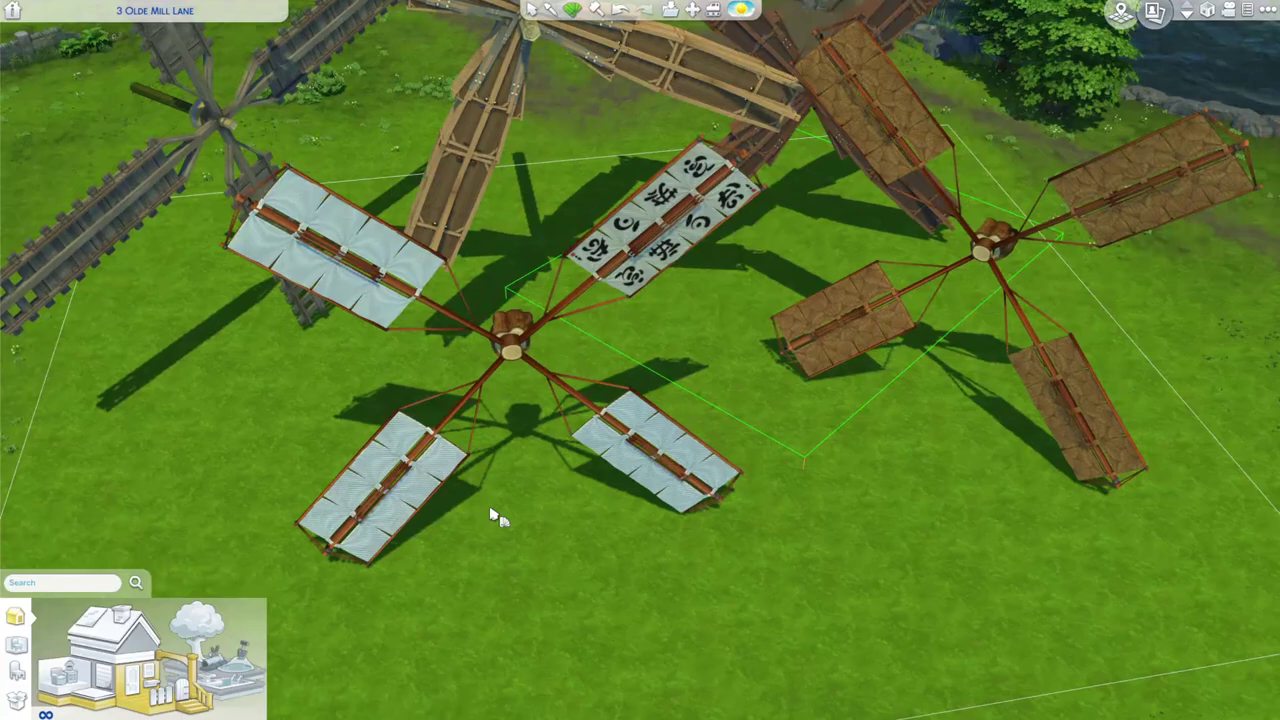
{"action": "key", "text": "w"}
{"action": "key", "text": "period"}
{"action": "key", "text": "Escape"}
Recolor the inner wooden panels on the upright blade of the light wooden windmill with the orange-brown swatch.
{"action": "key", "text": "w"}
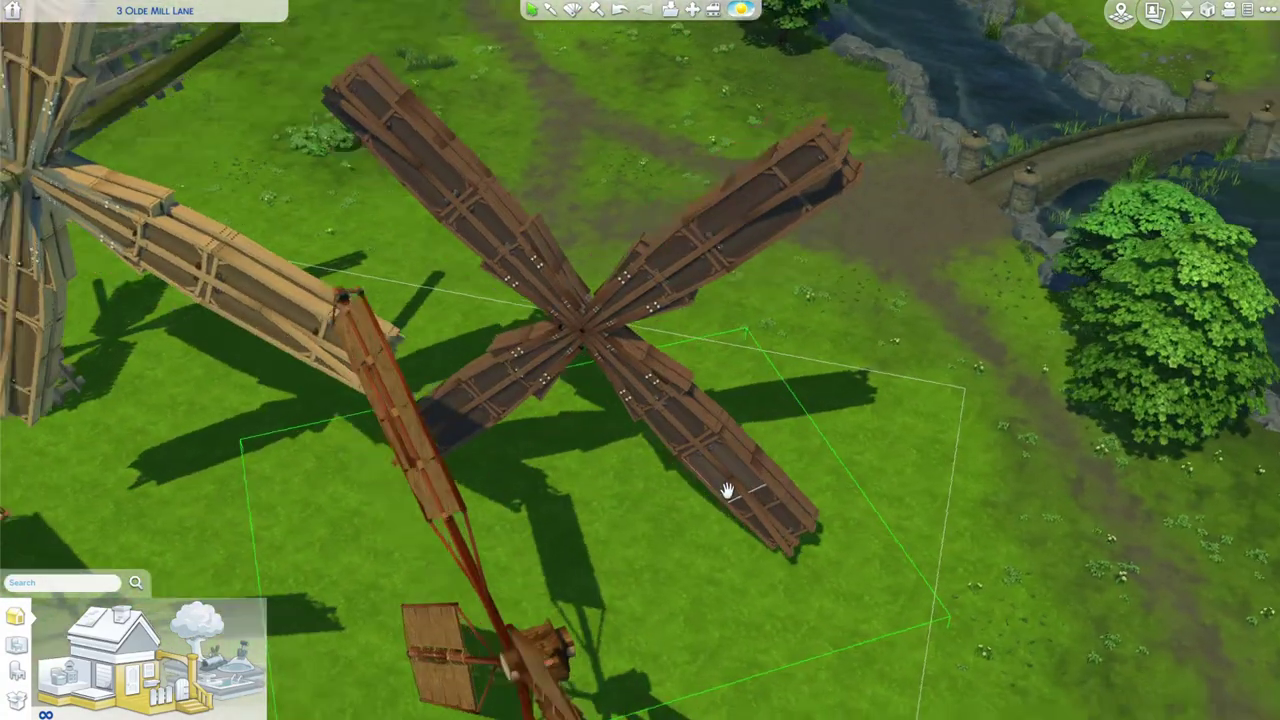
{"action": "key", "text": "a"}
{"action": "key", "text": "period"}
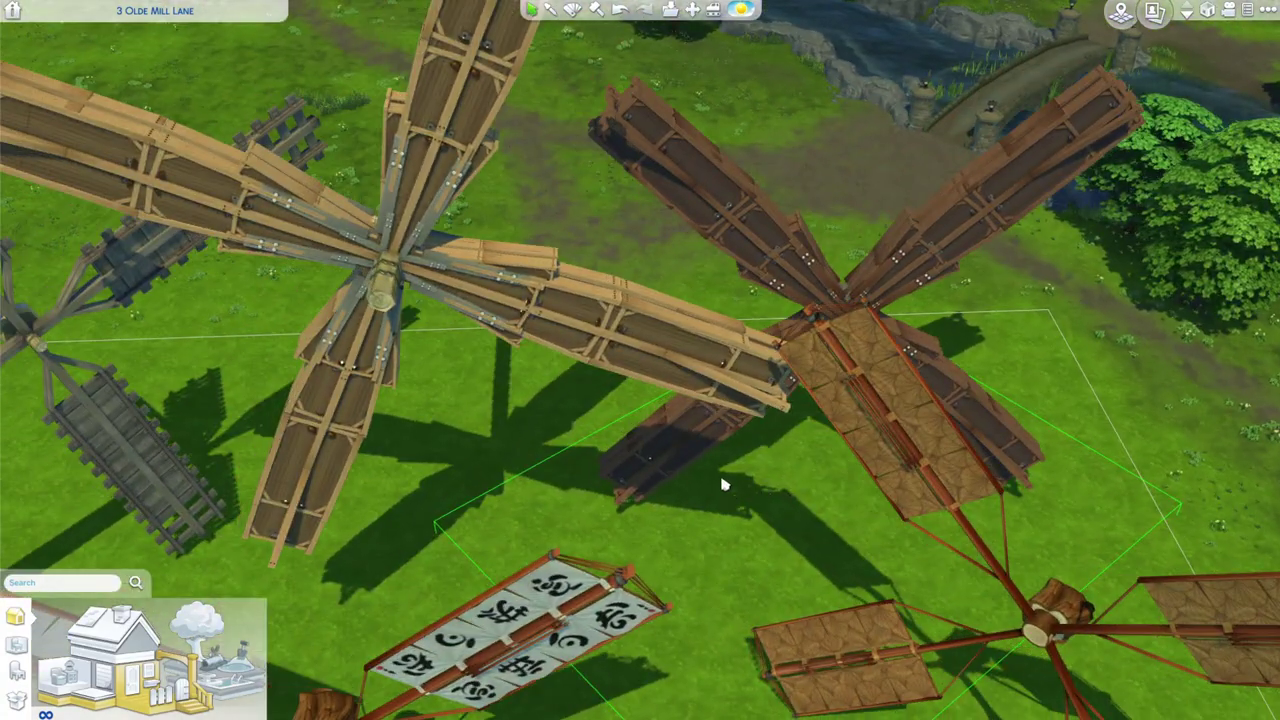
{"action": "left_click", "coordinate": [575, 9]}
{"action": "left_click", "coordinate": [571, 179]}
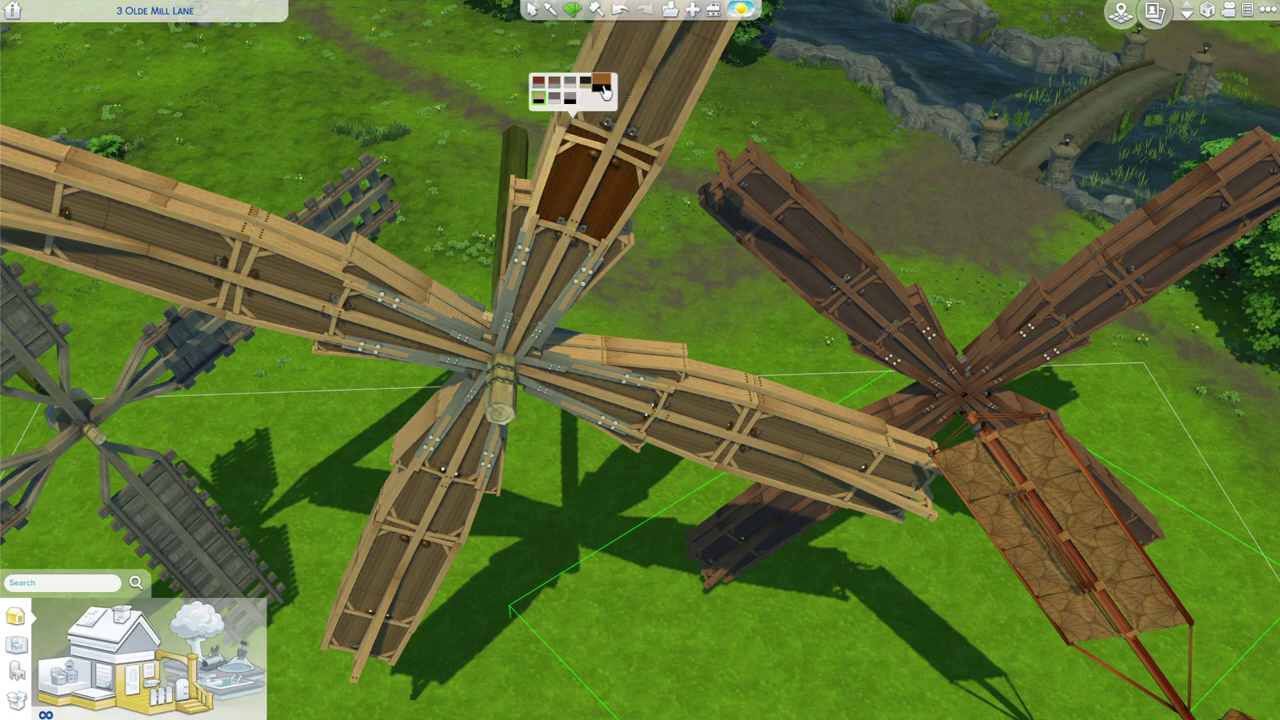
{"action": "left_click", "coordinate": [603, 91]}
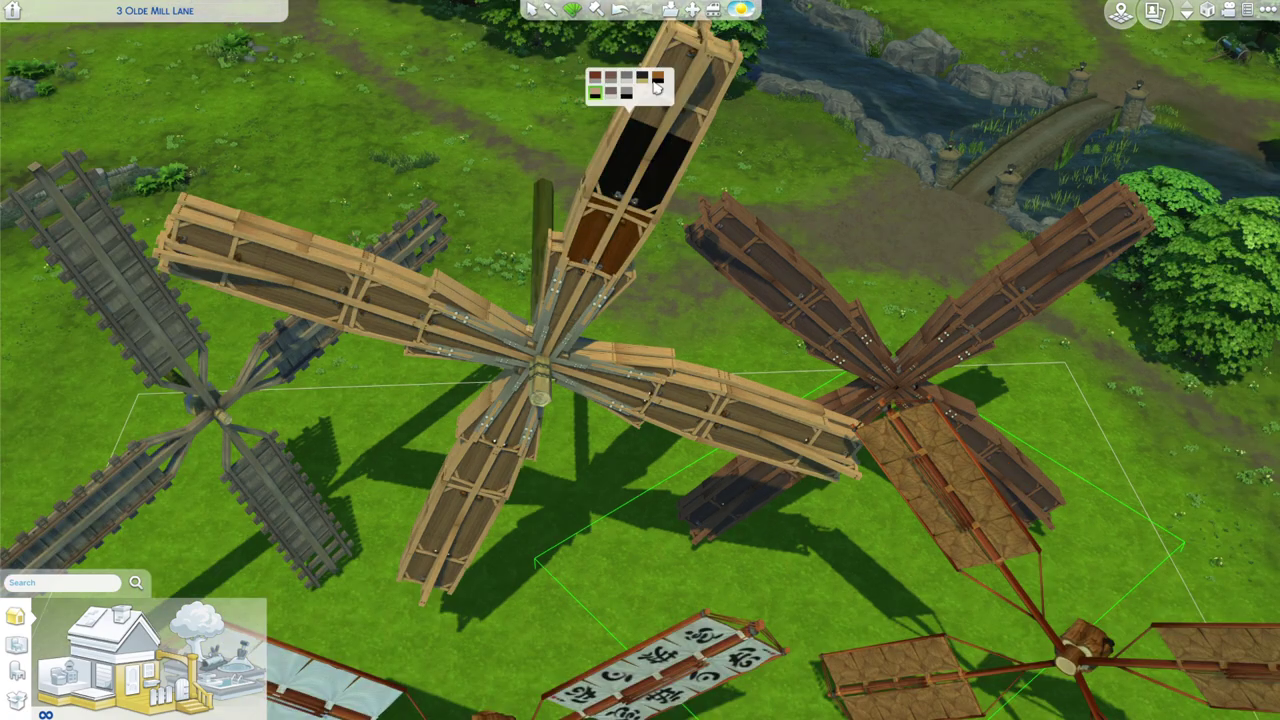
{"action": "left_click", "coordinate": [658, 86]}
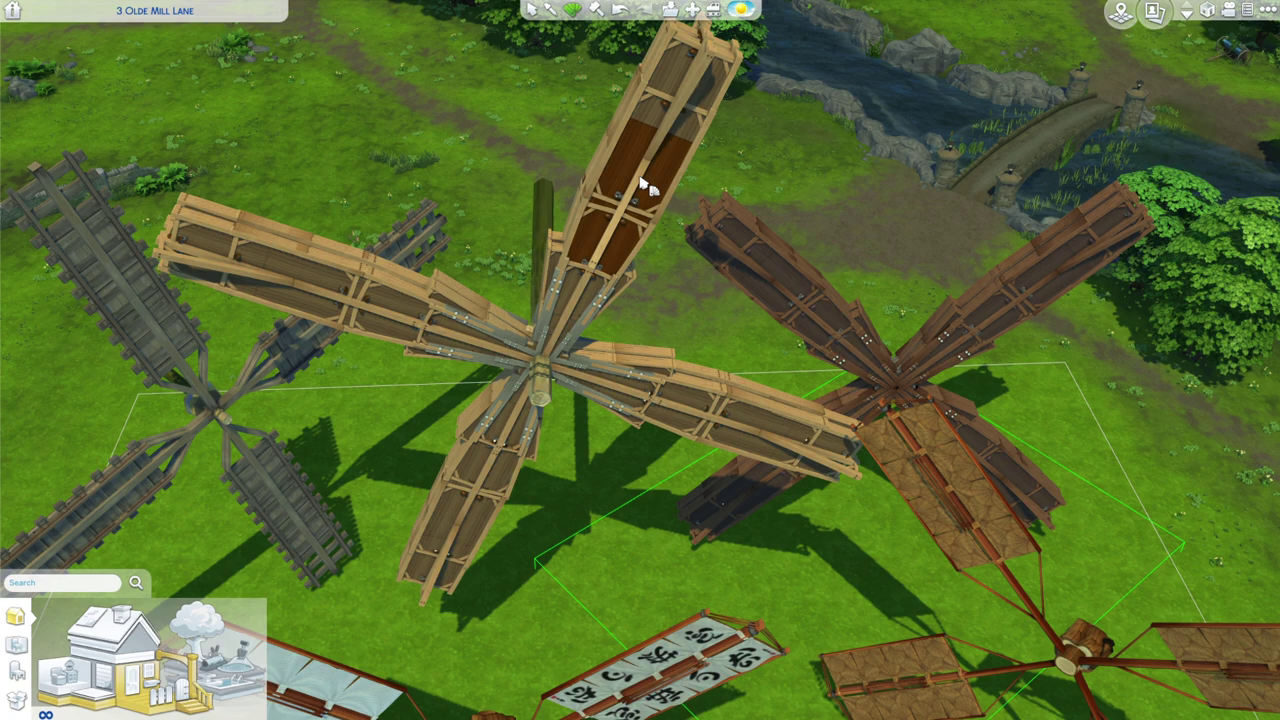
Recolor the centre beam between the orange-brown panels on the light wooden windmill's upright blade with a dark wood swatch.
{"action": "mouse_move", "coordinate": [645, 188]}
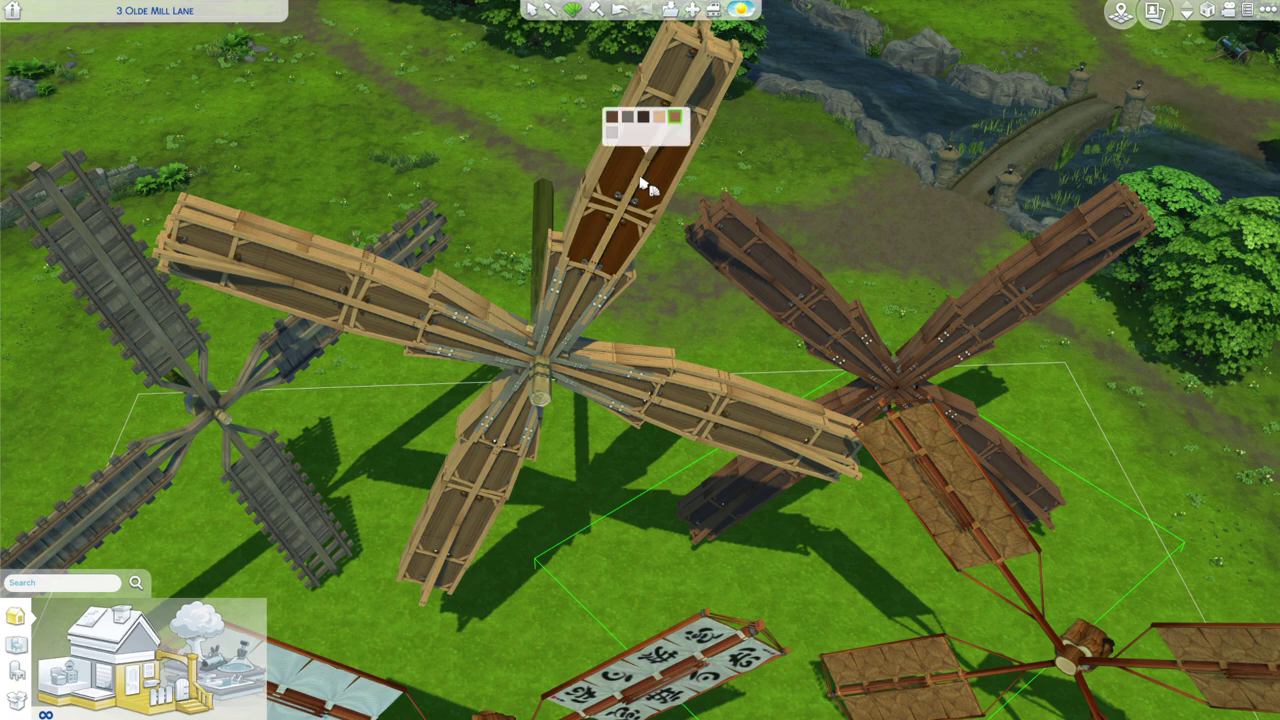
{"action": "left_click", "coordinate": [627, 121]}
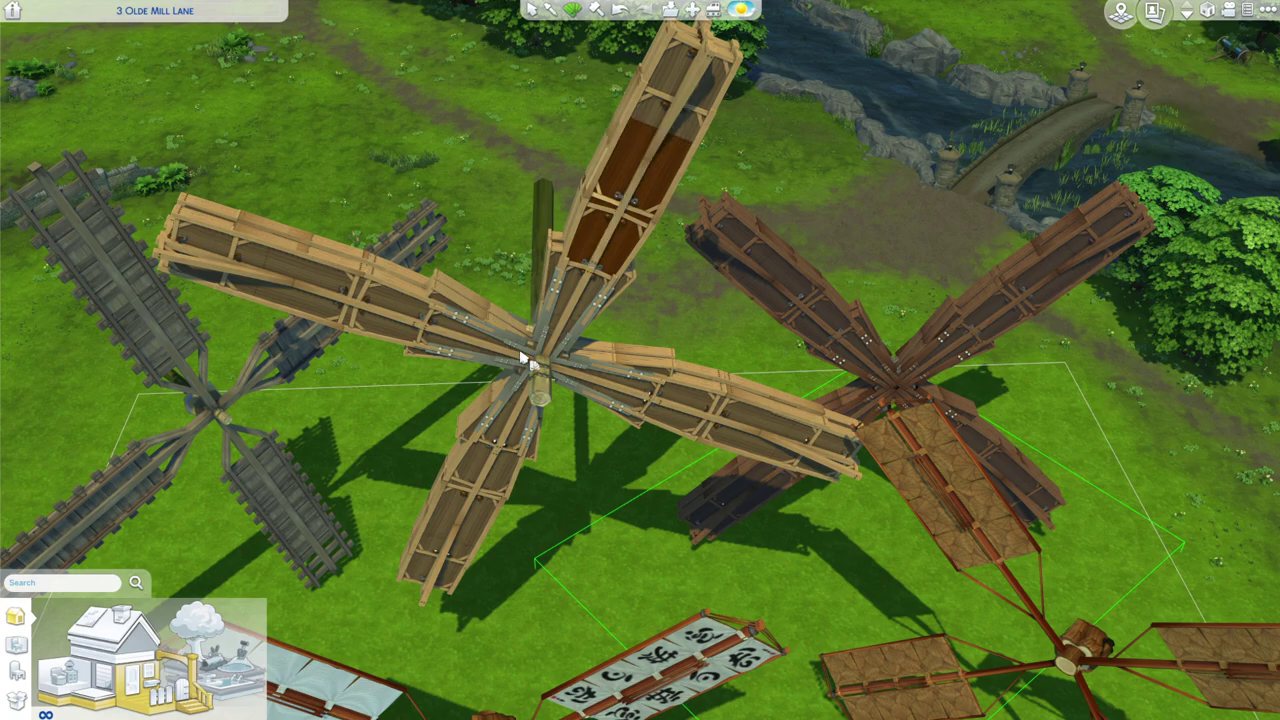
{"action": "scroll", "coordinate": [515, 352], "scroll_direction": "up", "scroll_amount": 5}
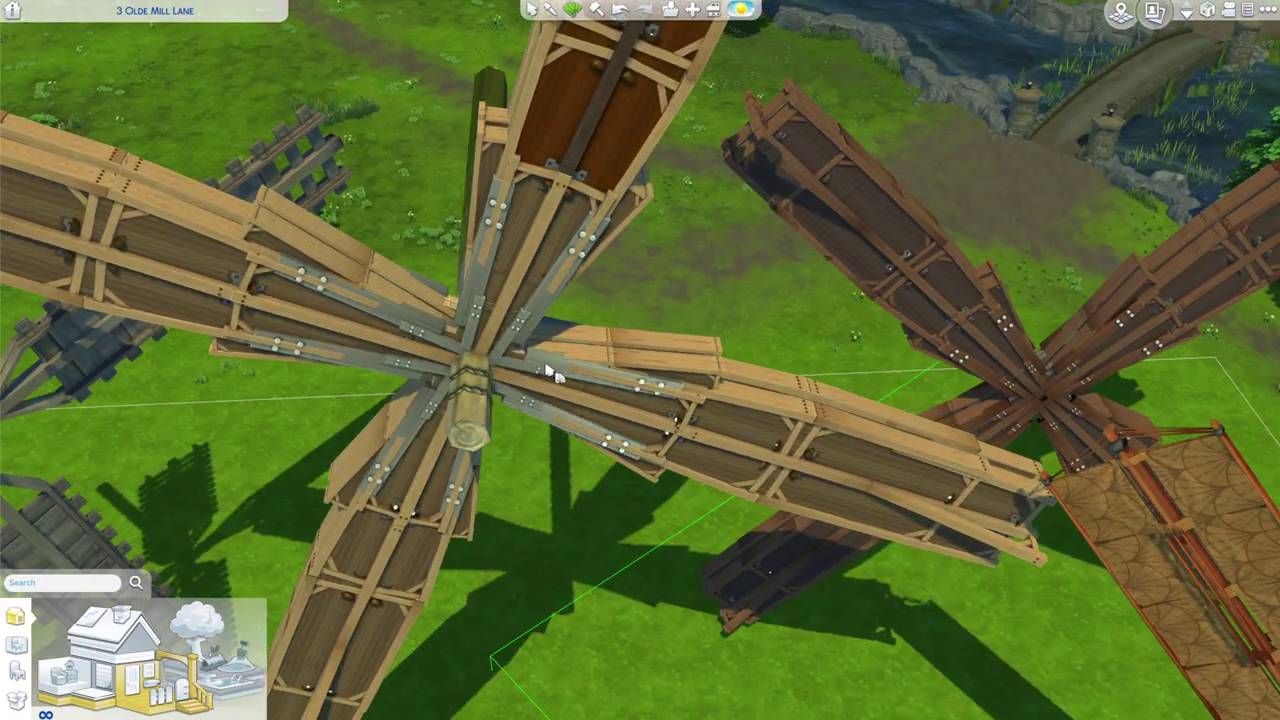
{"action": "mouse_move", "coordinate": [551, 366]}
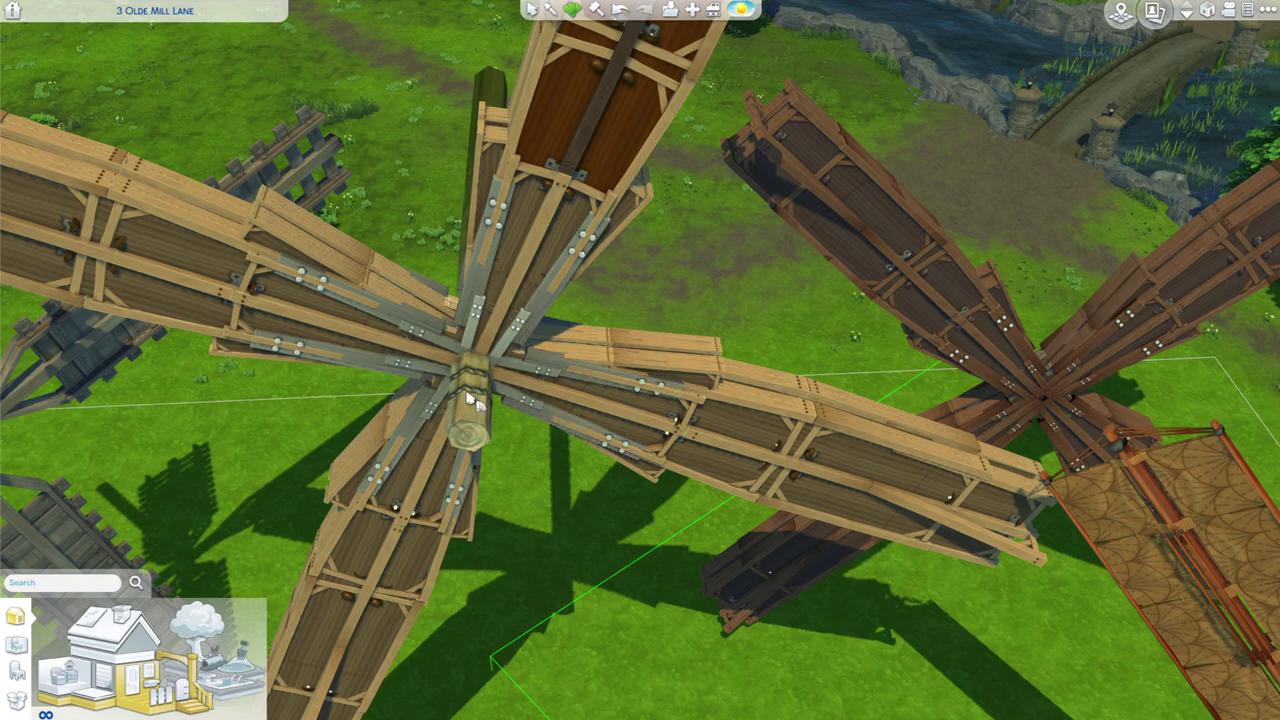
{"action": "scroll", "coordinate": [490, 302], "scroll_direction": "down", "scroll_amount": 5}
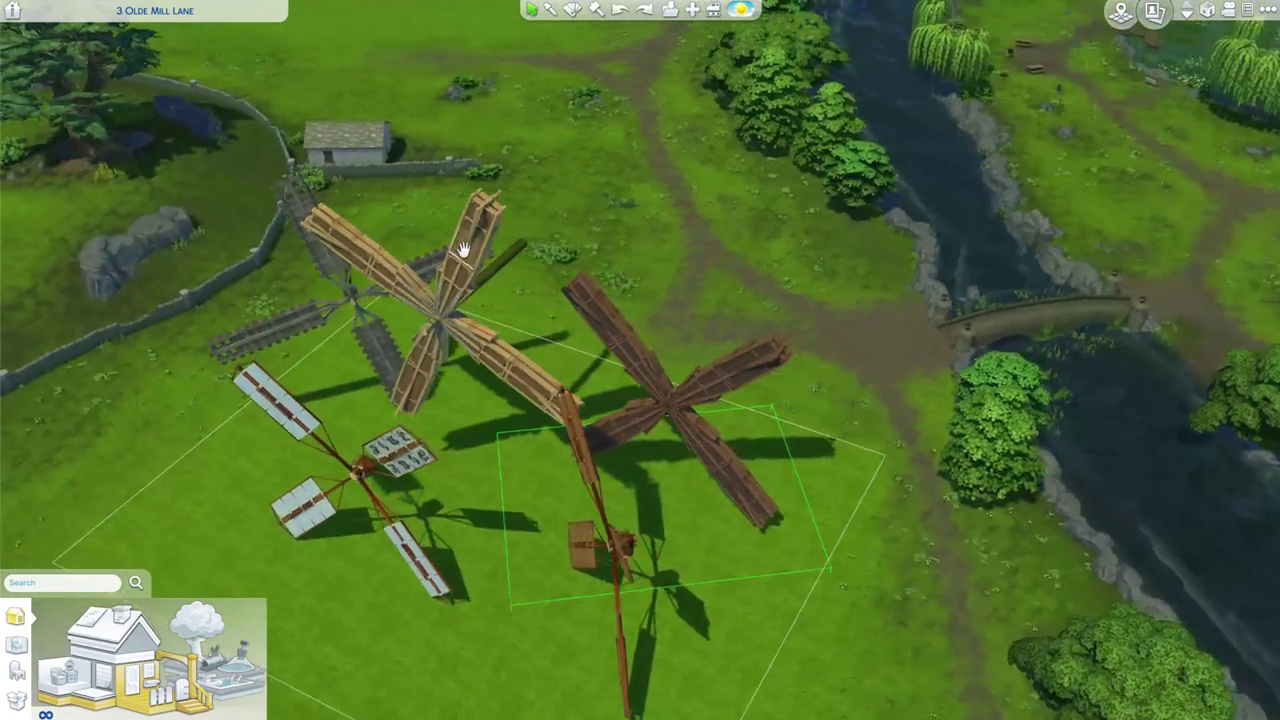
Examine all five finished blade sets on the lot from the front, including a free-camera view towards the distant windmill.
{"action": "scroll", "coordinate": [463, 250], "scroll_direction": "up", "scroll_amount": 5}
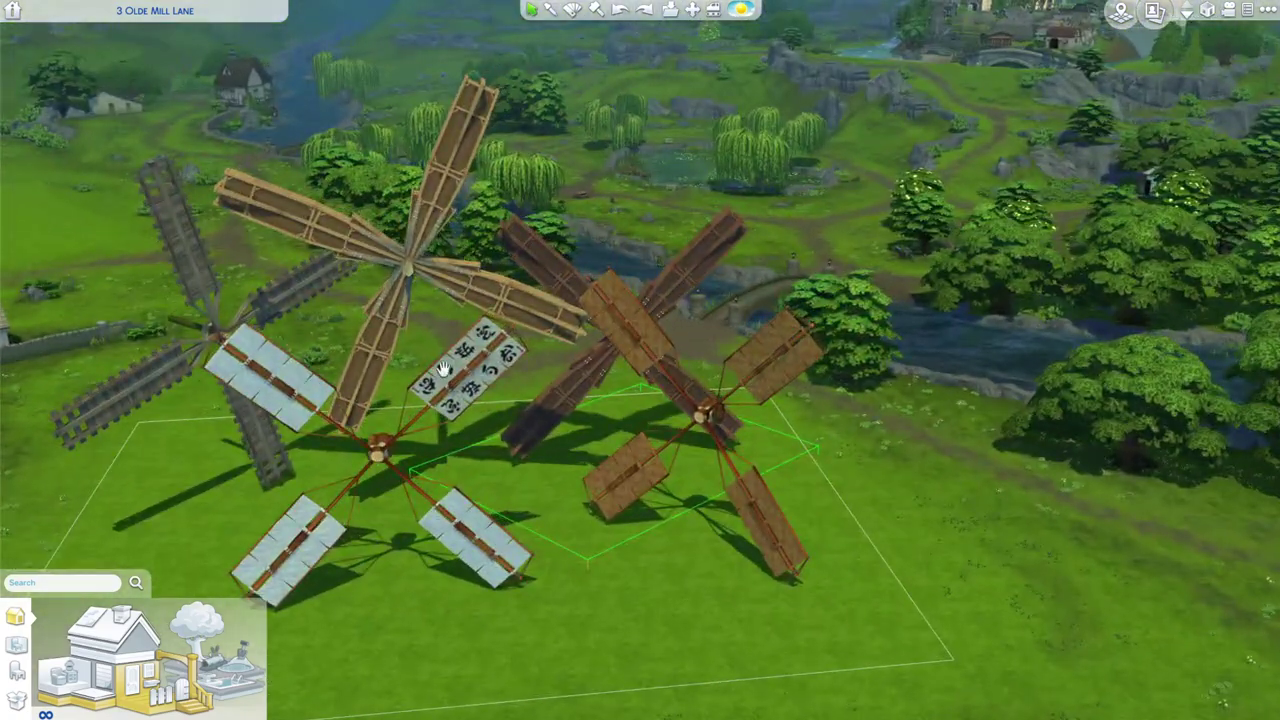
{"action": "key", "text": "period"}
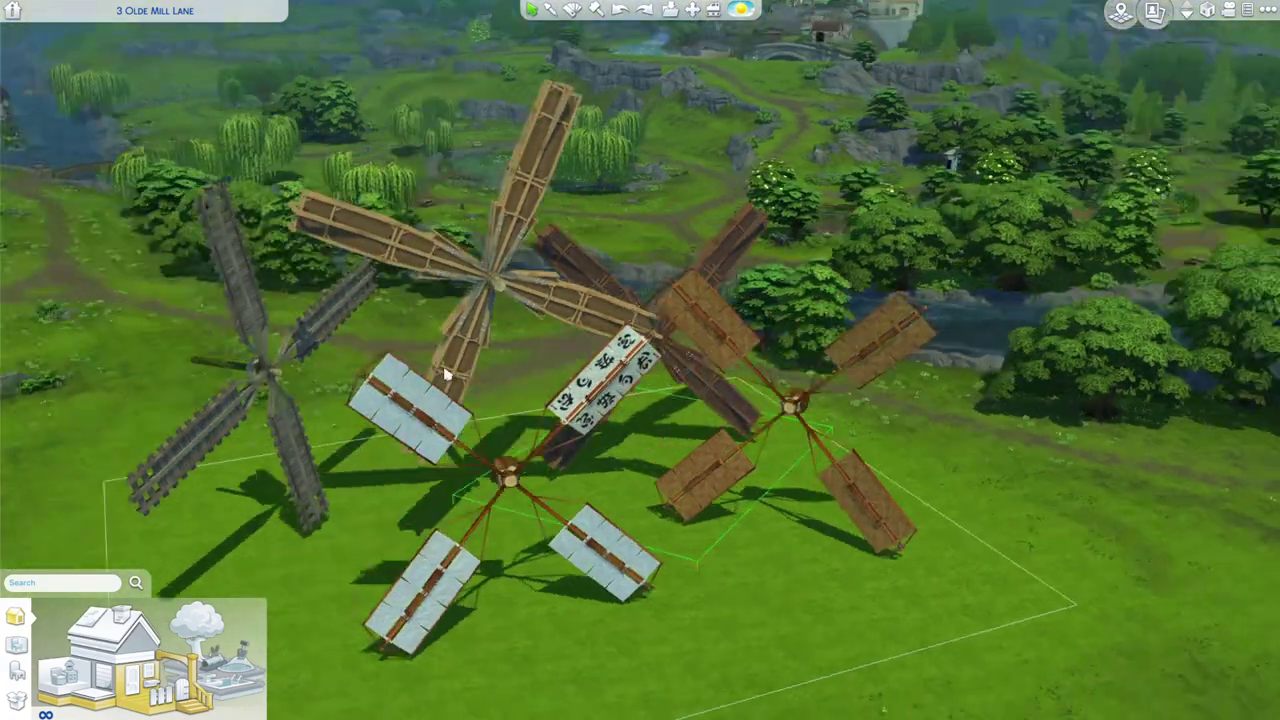
{"action": "key", "text": "comma"}
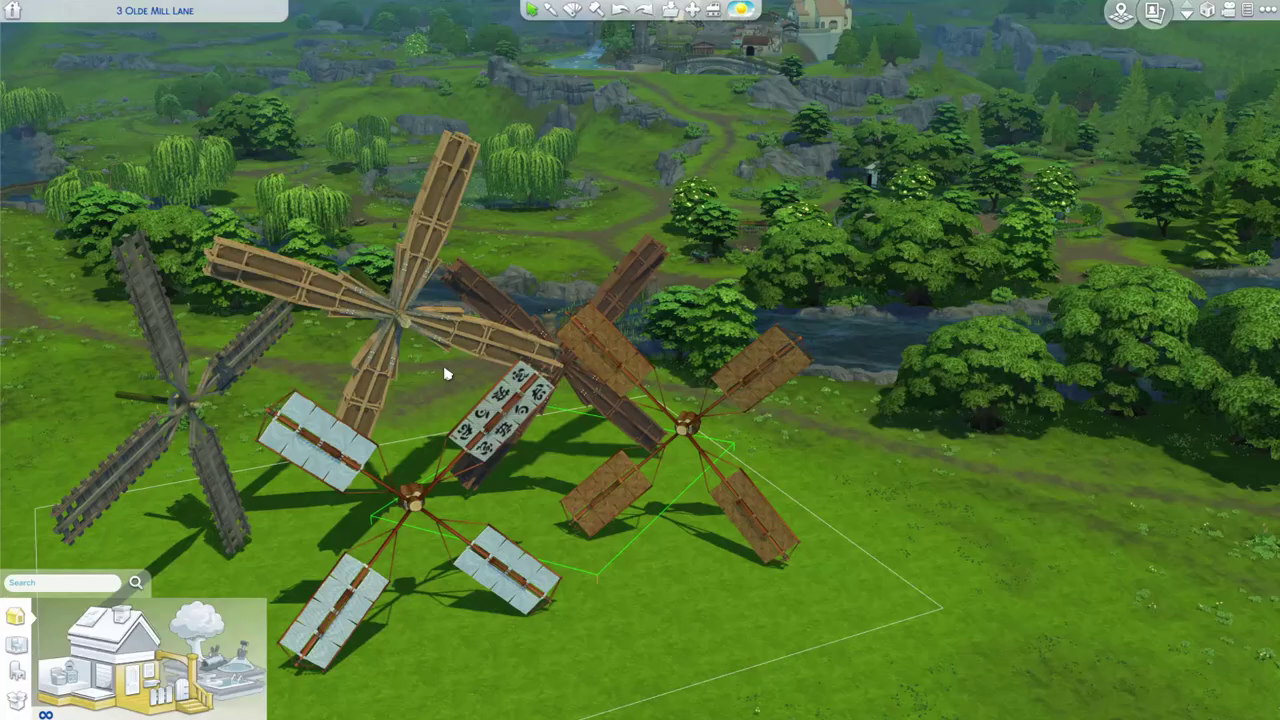
{"action": "key", "text": "Tab"}
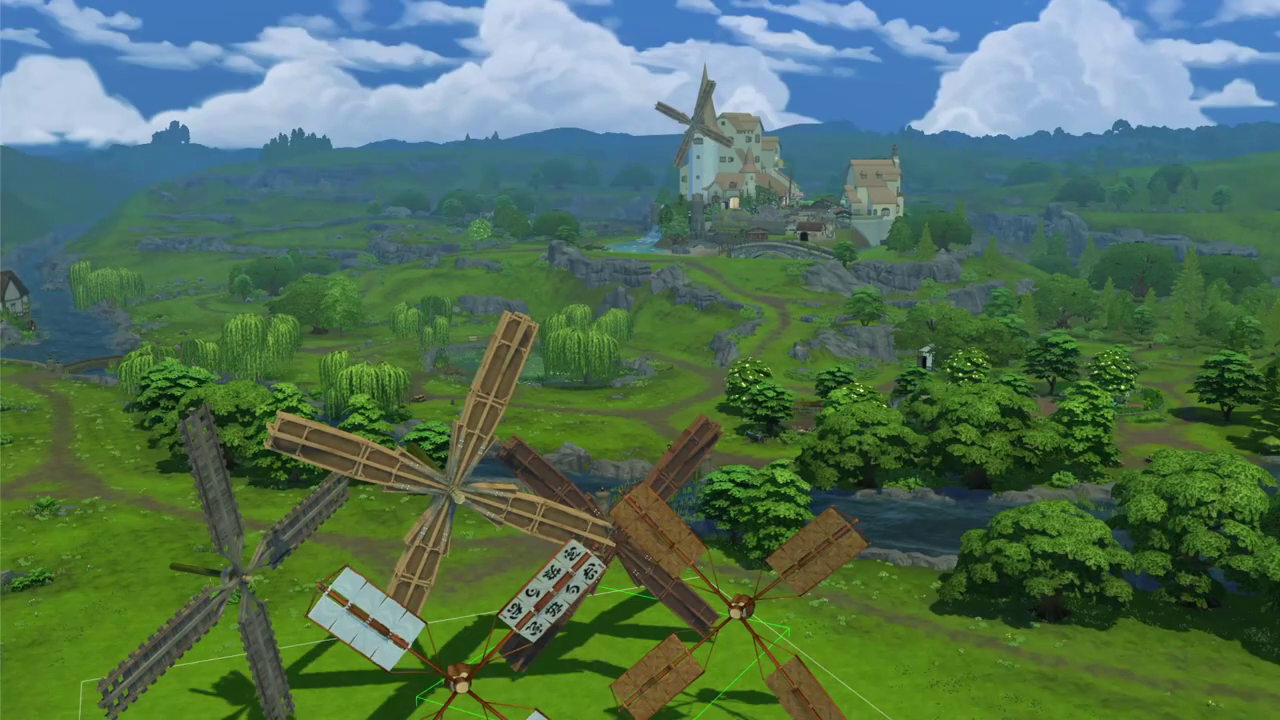
{"action": "key", "text": "w"}
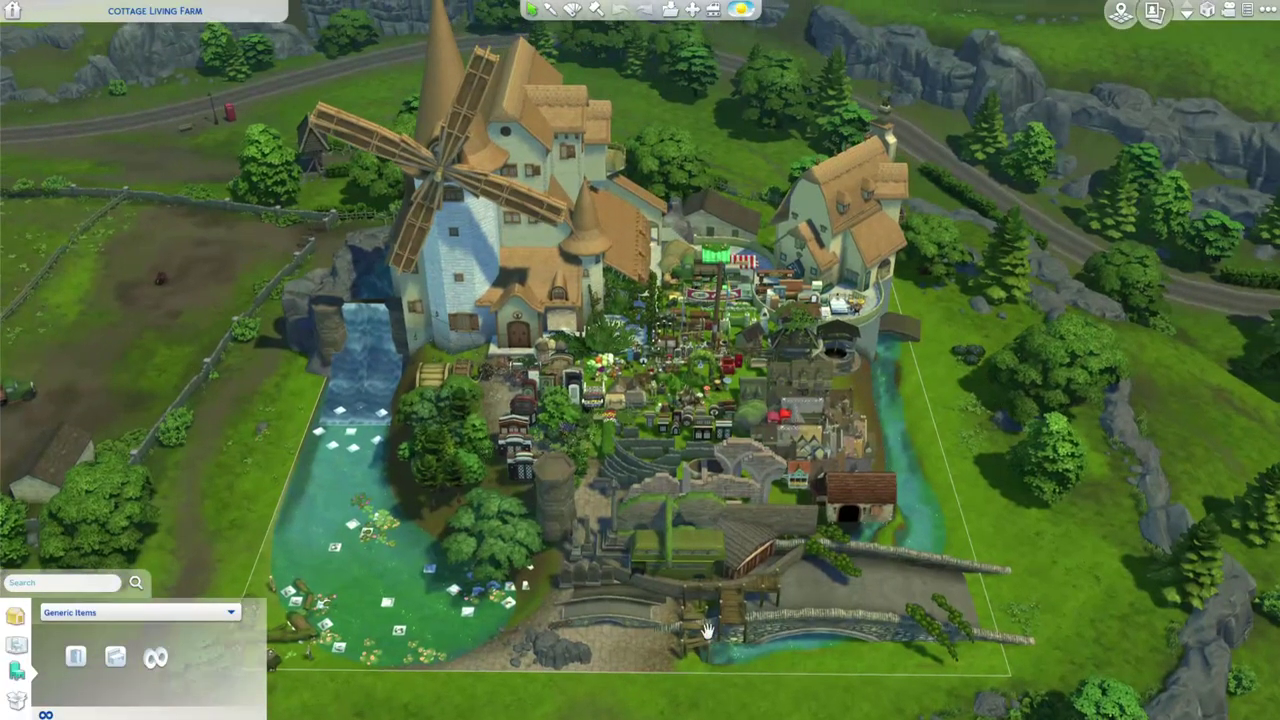
Inspect the Cottage Living Farm lot from several angles, covering the windmill house, the cluttered courtyard and the riverside cottage.
{"action": "key", "text": "period"}
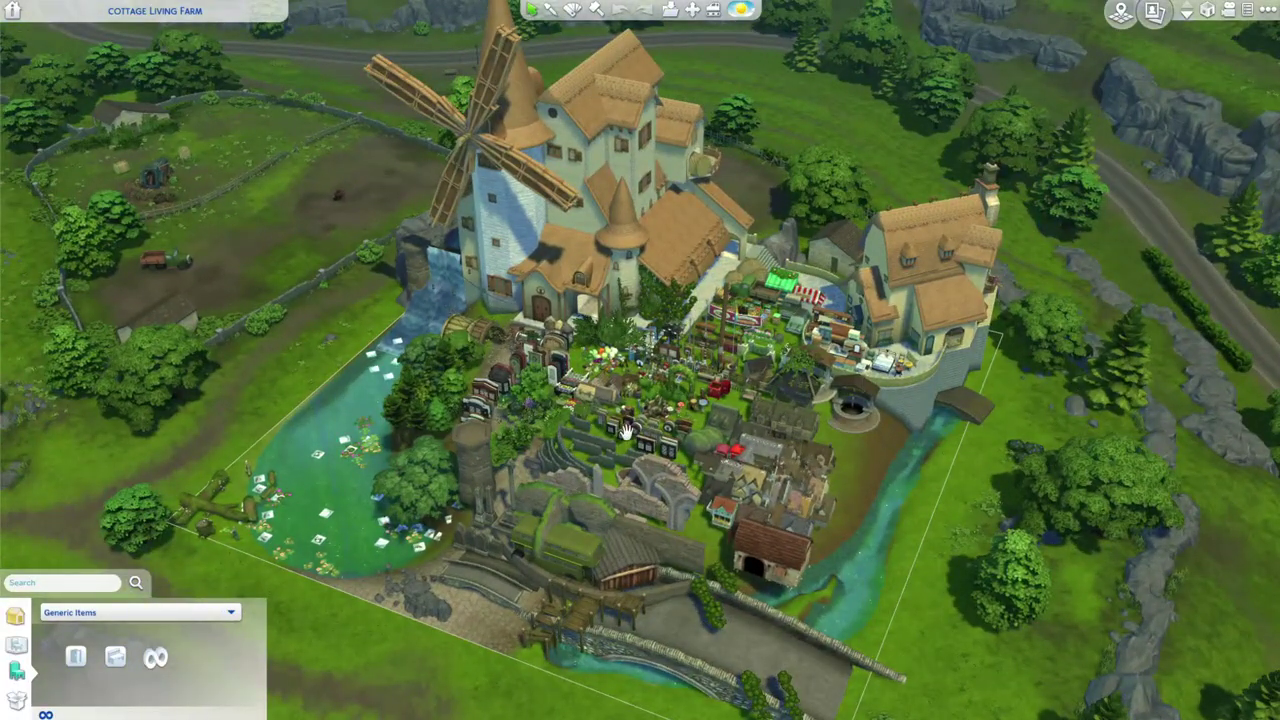
{"action": "left_click_drag", "start_coordinate": [626, 432], "coordinate": [833, 259]}
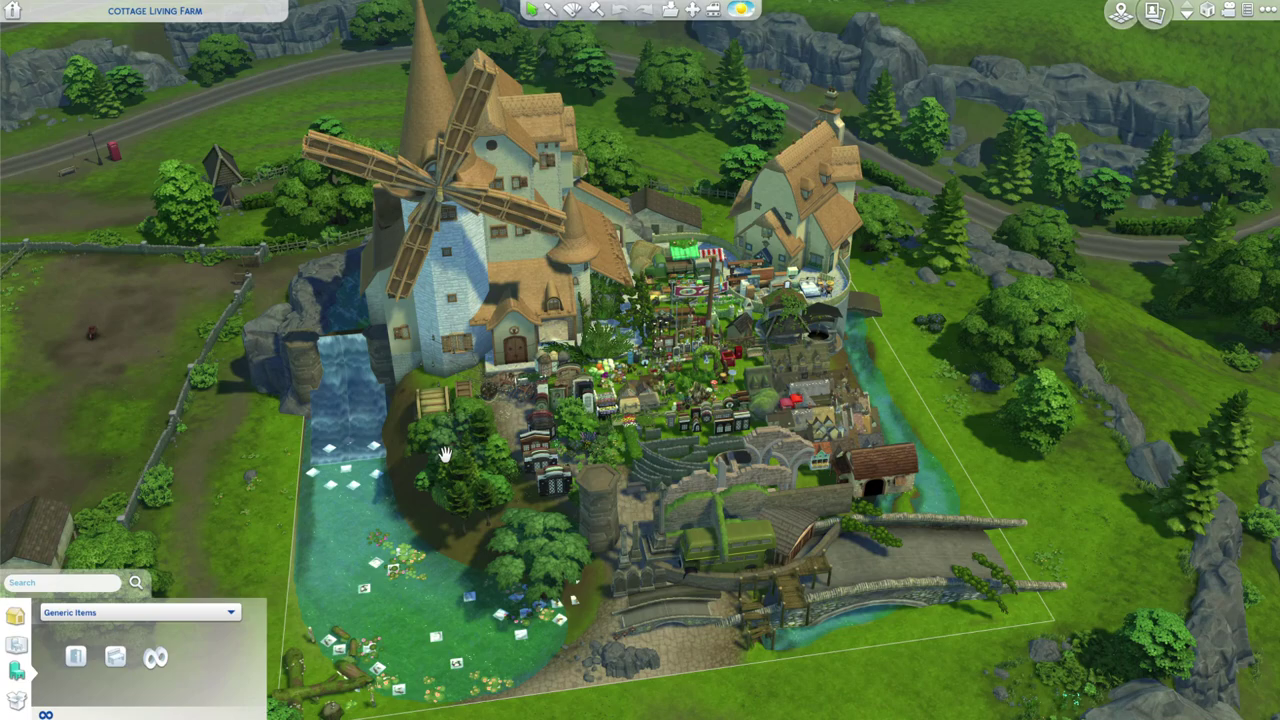
{"action": "key", "text": "period"}
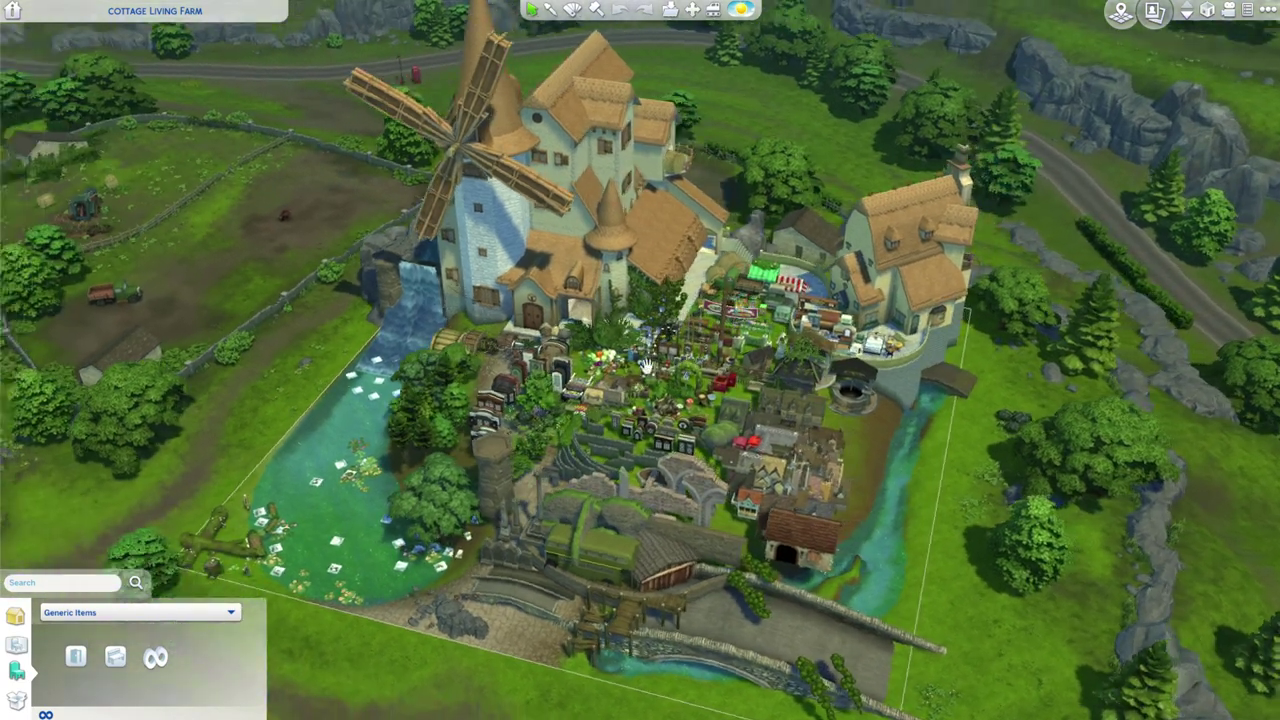
{"action": "scroll", "coordinate": [646, 366], "scroll_direction": "up", "scroll_amount": 4}
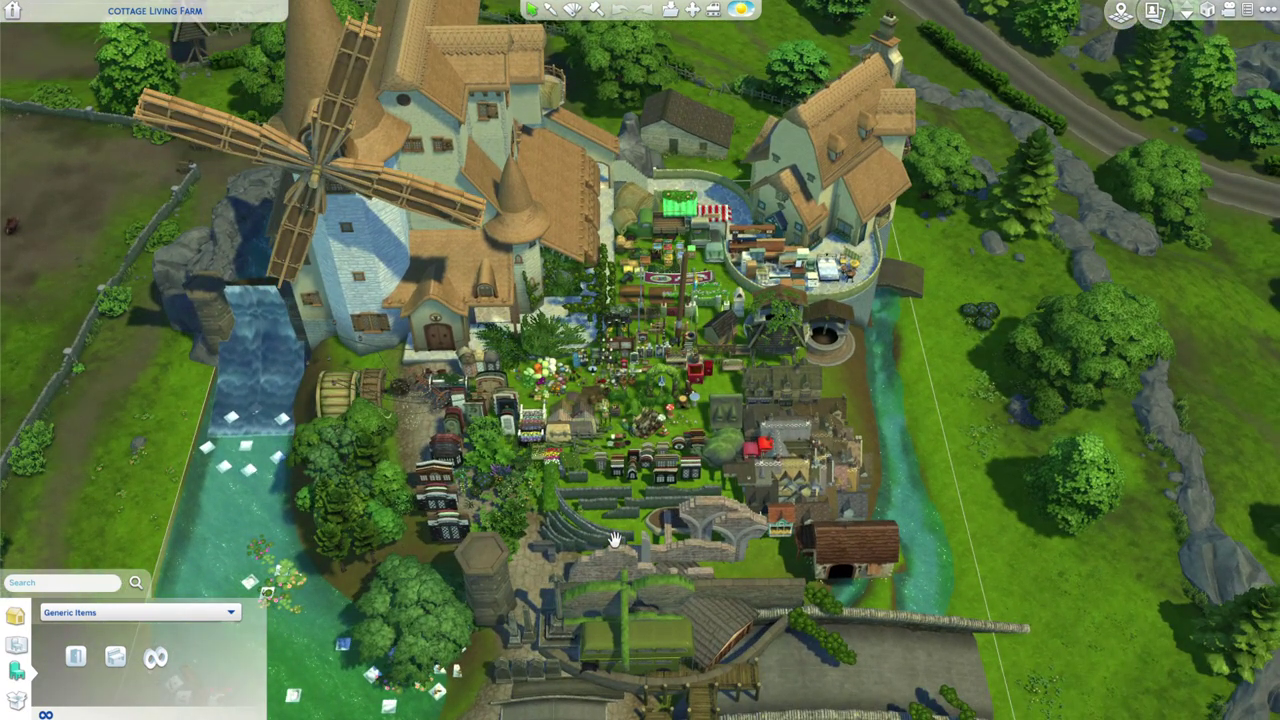
{"action": "left_click_drag", "start_coordinate": [615, 540], "coordinate": [472, 480]}
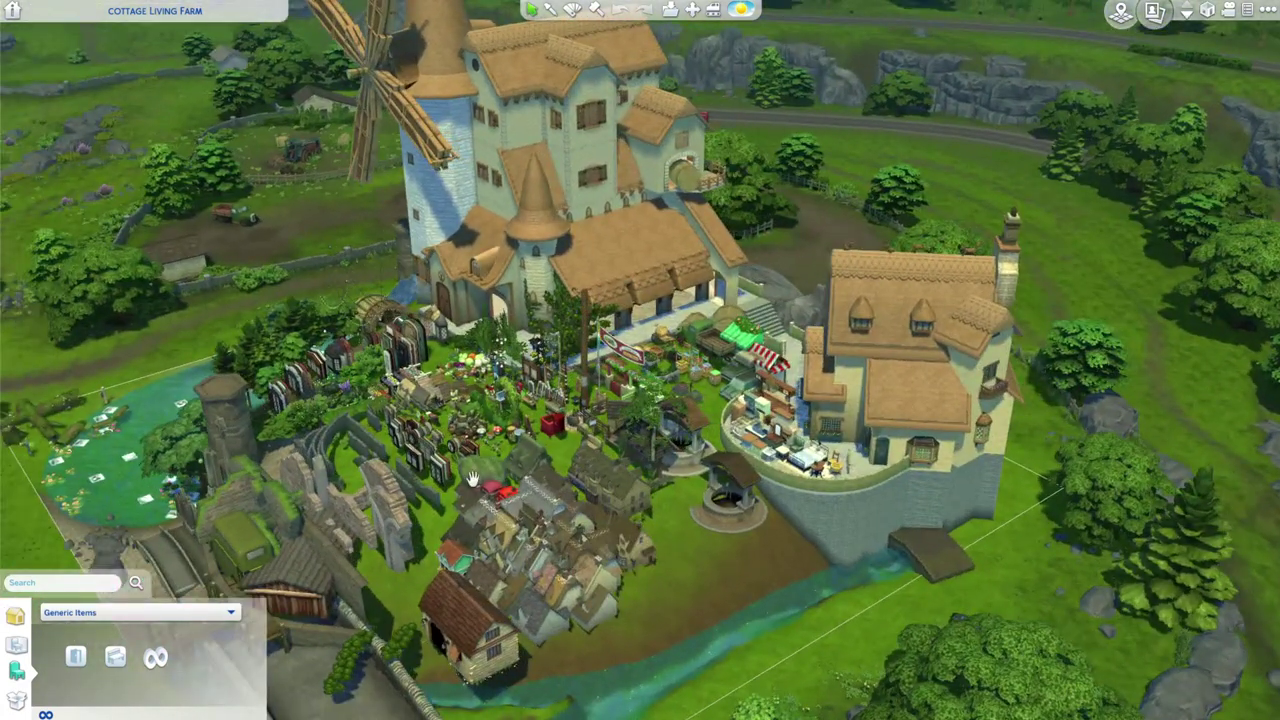